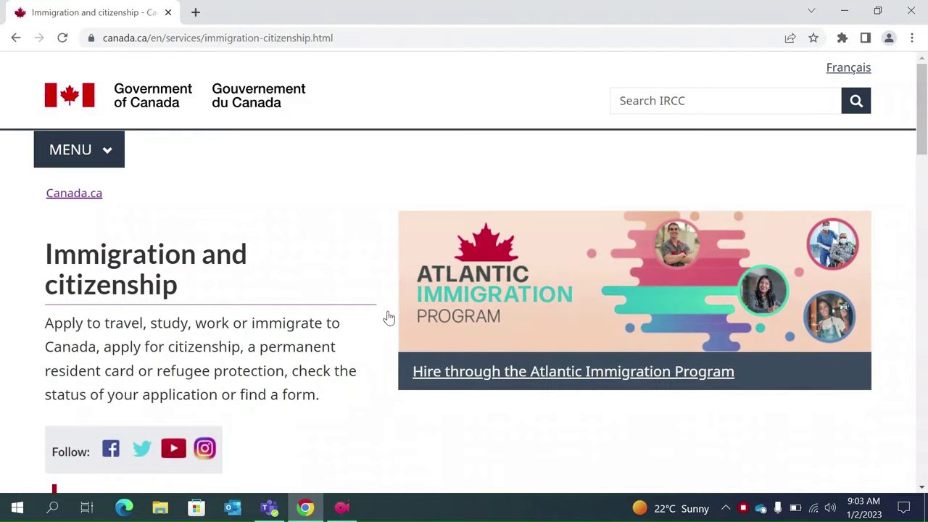
- Navigate from the Visit Canada section to the visitor visa 'About the document' page
{"action": "scroll", "coordinate": [389, 317], "scroll_direction": "down", "scroll_amount": 7}
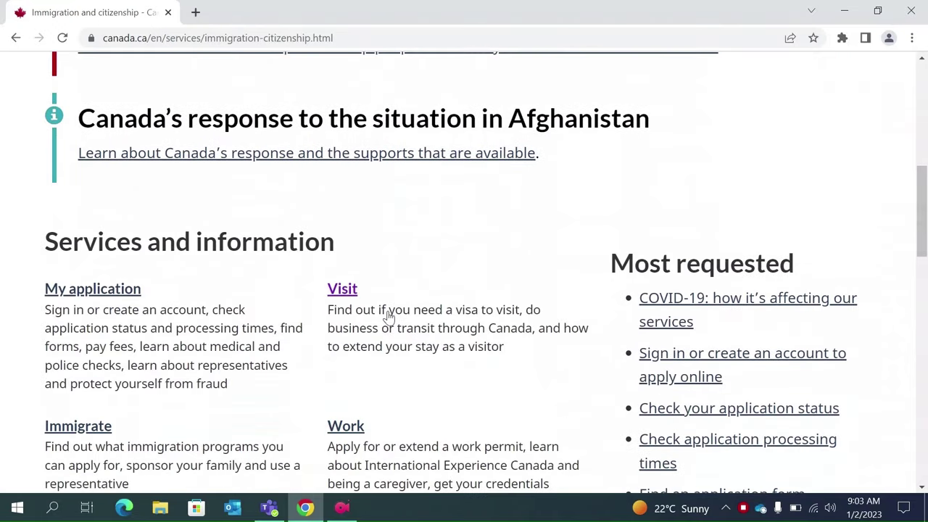
{"action": "left_click", "coordinate": [338, 292]}
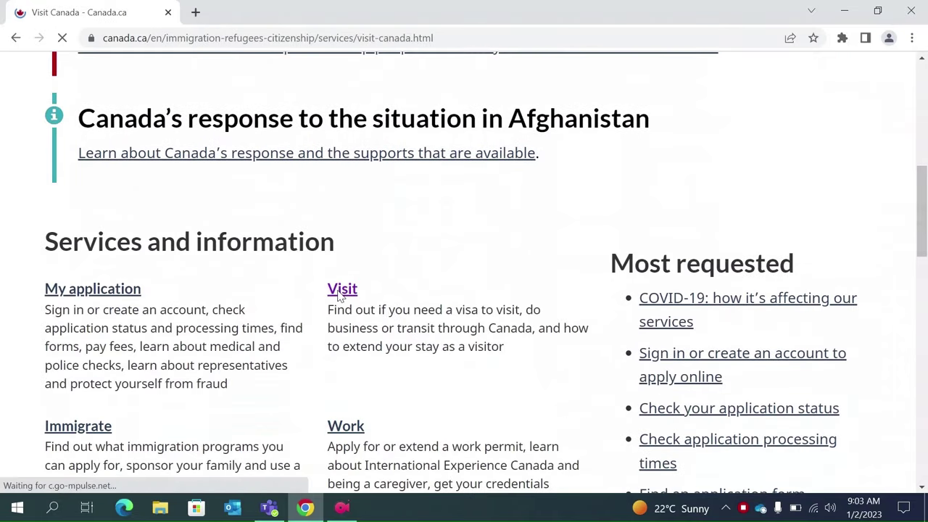
{"action": "scroll", "coordinate": [426, 363], "scroll_direction": "down", "scroll_amount": 7}
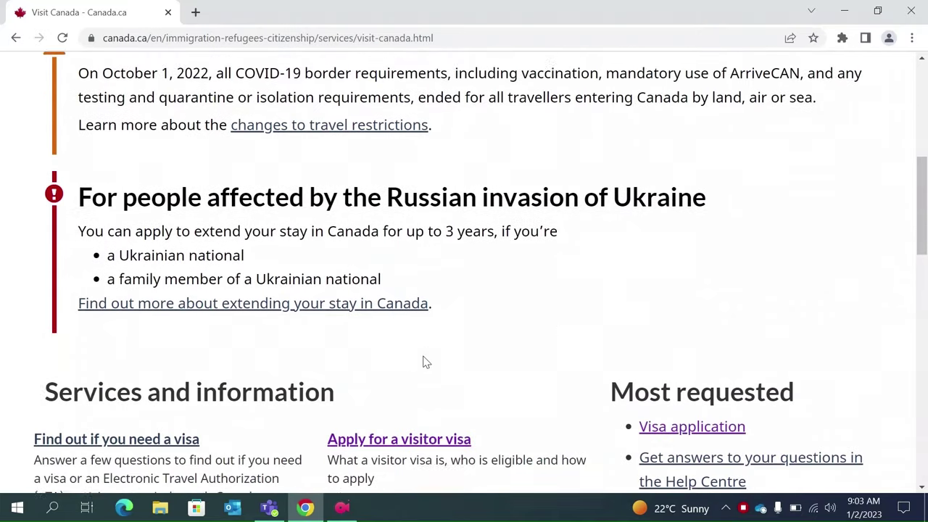
{"action": "scroll", "coordinate": [425, 363], "scroll_direction": "down", "scroll_amount": 1}
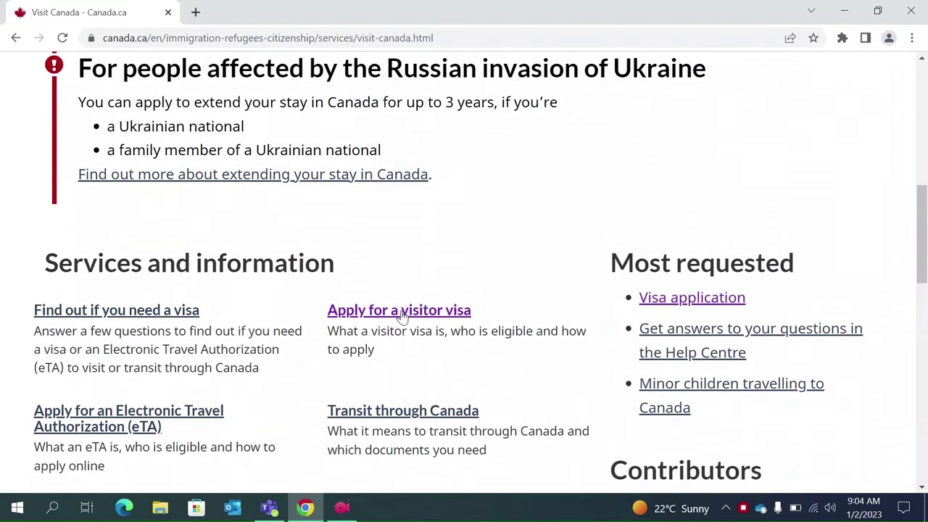
{"action": "left_click", "coordinate": [402, 311]}
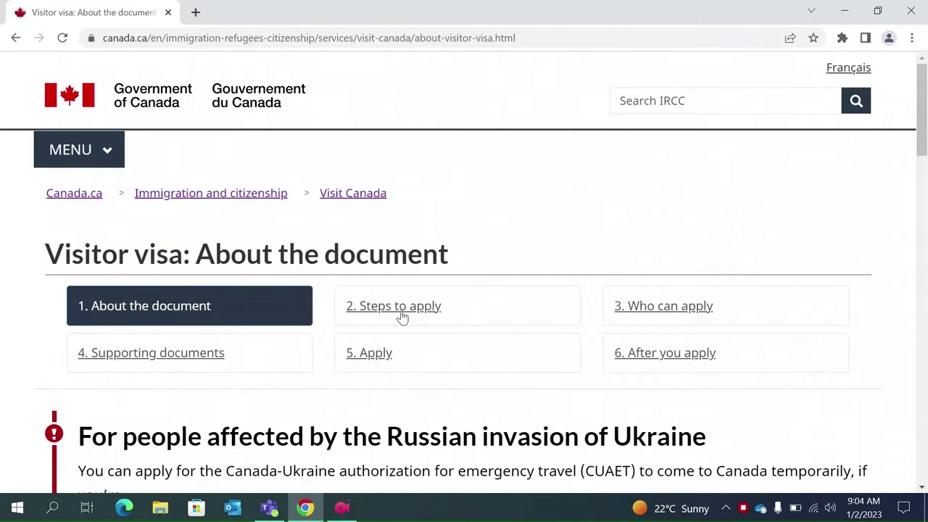
{"action": "scroll", "coordinate": [402, 317], "scroll_direction": "down", "scroll_amount": 8}
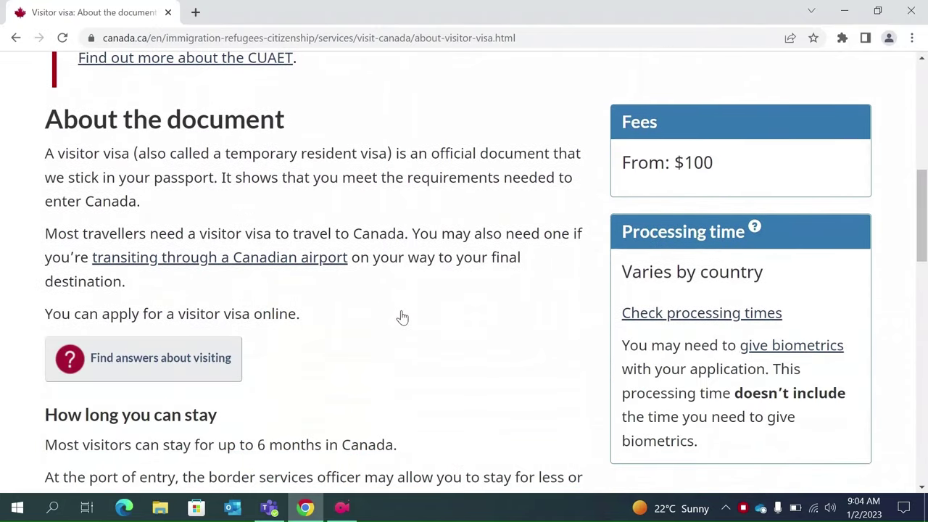
{"action": "scroll", "coordinate": [402, 317], "scroll_direction": "down", "scroll_amount": 4}
{"action": "scroll", "coordinate": [402, 317], "scroll_direction": "up", "scroll_amount": 6}
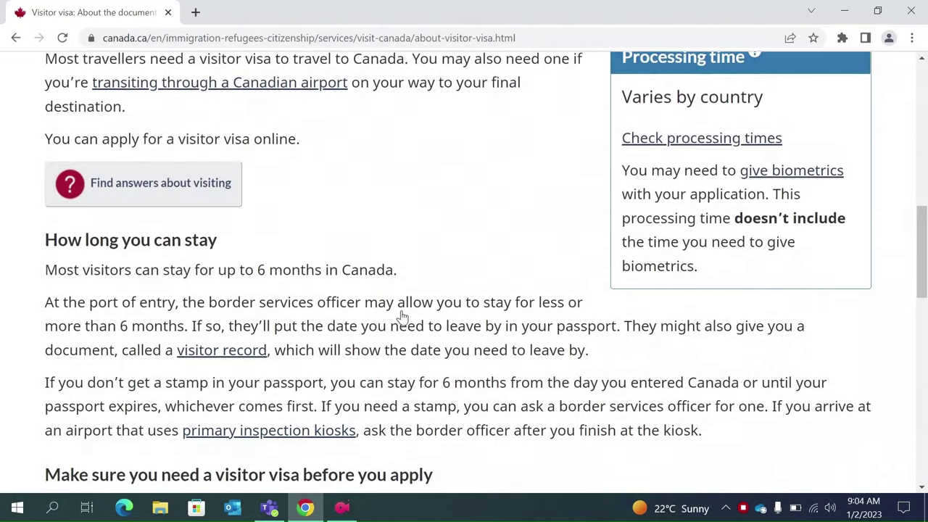
{"action": "scroll", "coordinate": [403, 317], "scroll_direction": "up", "scroll_amount": 5}
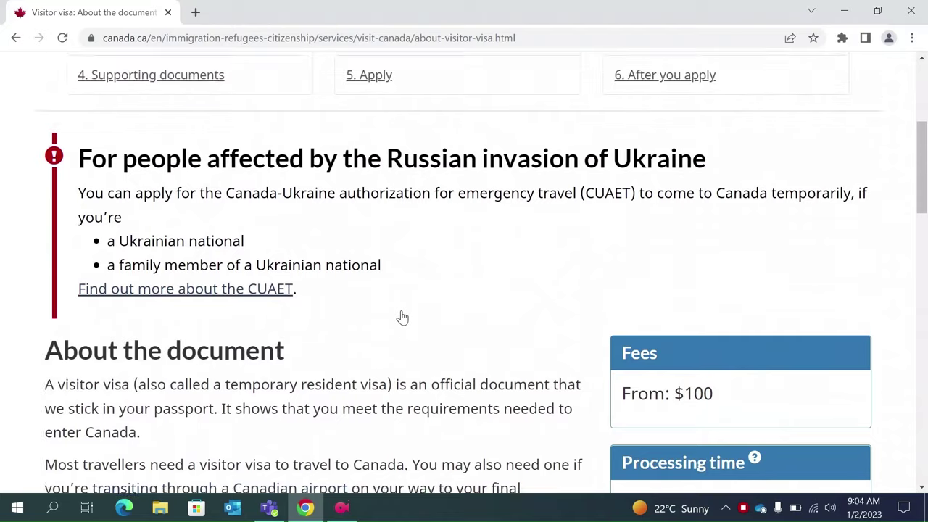
{"action": "scroll", "coordinate": [403, 317], "scroll_direction": "up", "scroll_amount": 1}
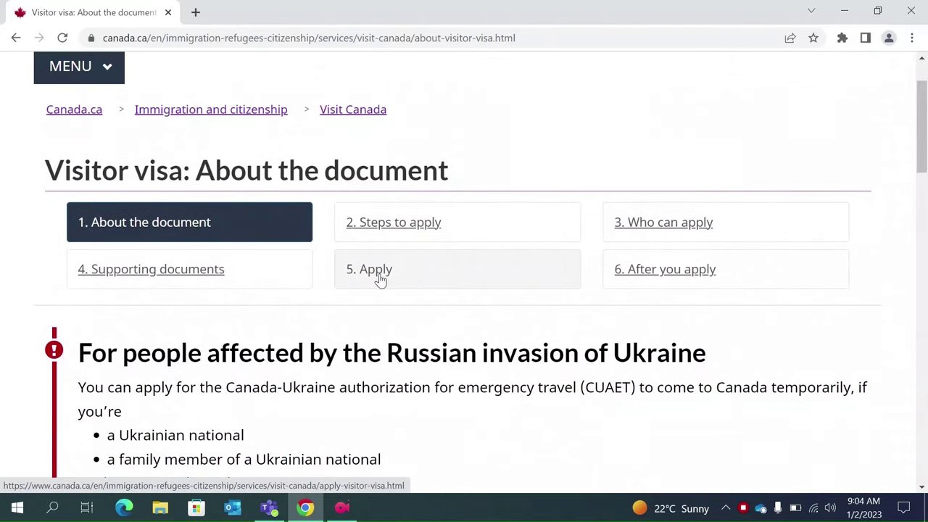
- On the Apply tab, choose 'To unite with a family member' and get instructions
{"action": "left_click", "coordinate": [372, 279]}
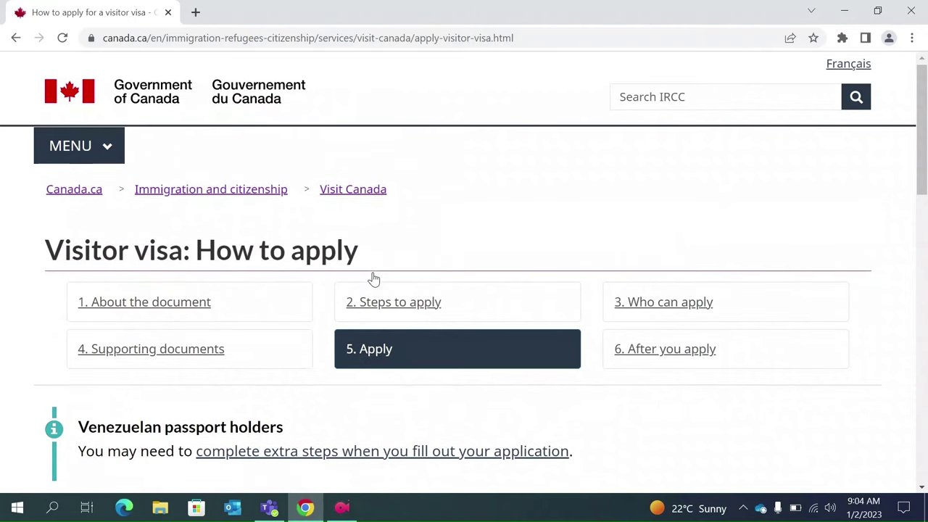
{"action": "scroll", "coordinate": [372, 279], "scroll_direction": "down", "scroll_amount": 1}
{"action": "scroll", "coordinate": [372, 280], "scroll_direction": "down", "scroll_amount": 2}
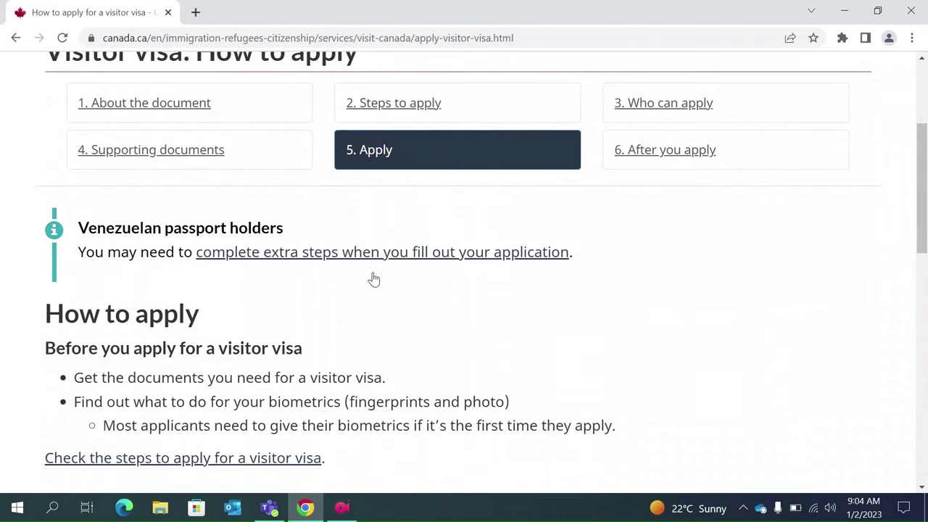
{"action": "scroll", "coordinate": [372, 279], "scroll_direction": "down", "scroll_amount": 2}
{"action": "scroll", "coordinate": [373, 279], "scroll_direction": "down", "scroll_amount": 3}
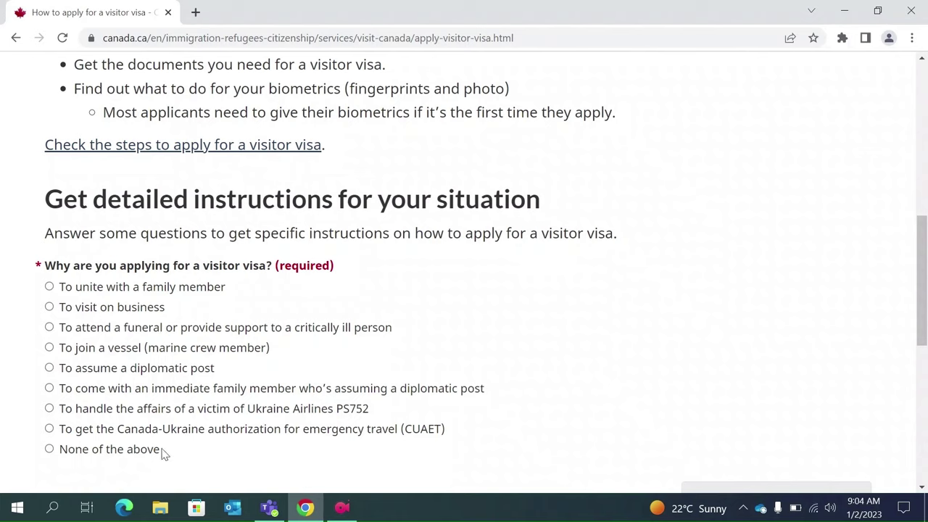
{"action": "left_click", "coordinate": [50, 287]}
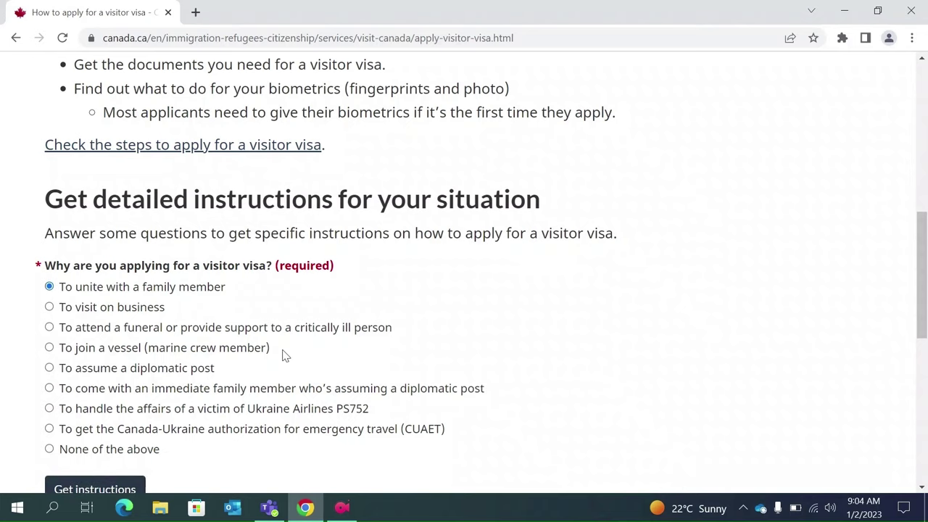
{"action": "scroll", "coordinate": [283, 356], "scroll_direction": "down", "scroll_amount": 1}
{"action": "left_click", "coordinate": [92, 407]}
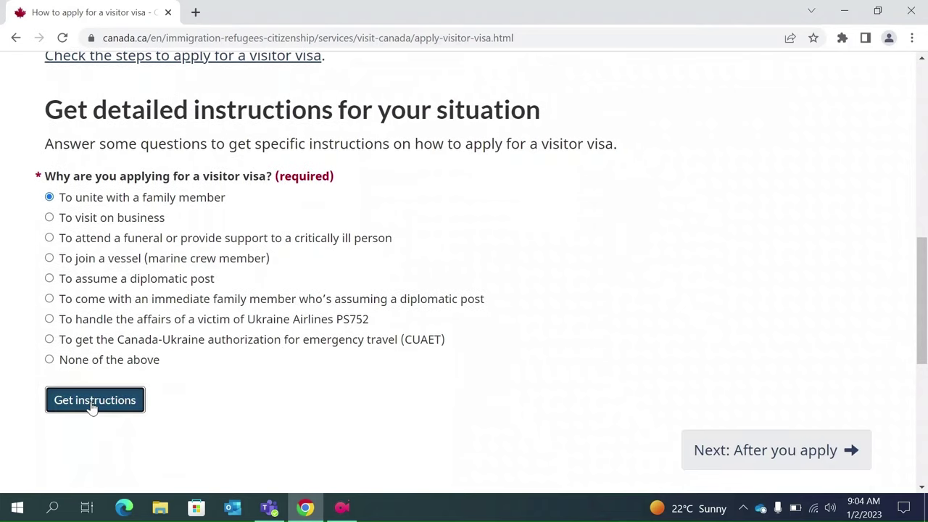
- Confirm the unite-with-family reason and open the IRCC Portal application guide
{"action": "scroll", "coordinate": [309, 373], "scroll_direction": "down", "scroll_amount": 1}
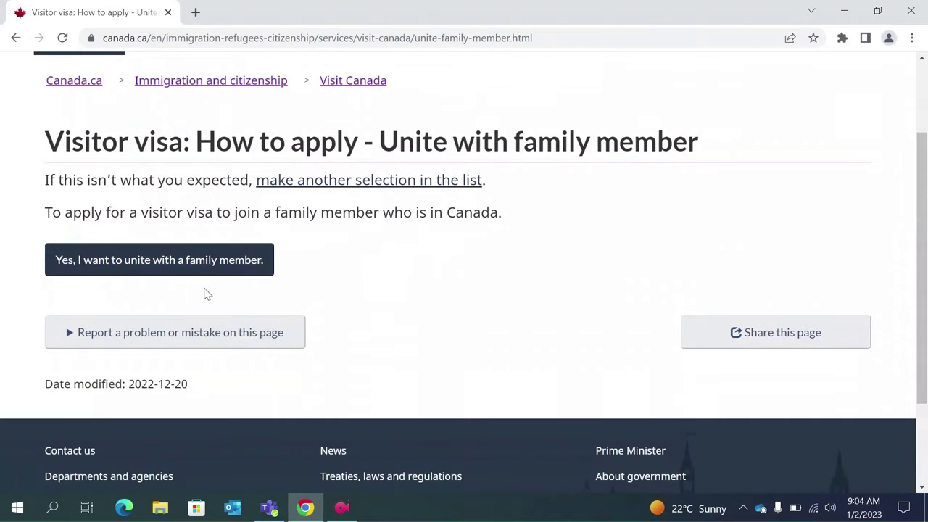
{"action": "left_click", "coordinate": [170, 268]}
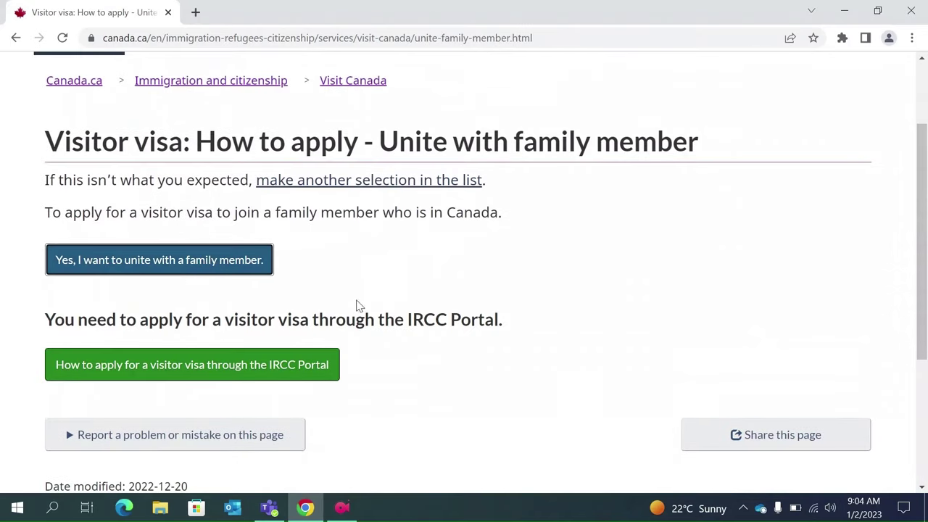
{"action": "scroll", "coordinate": [359, 306], "scroll_direction": "down", "scroll_amount": 1}
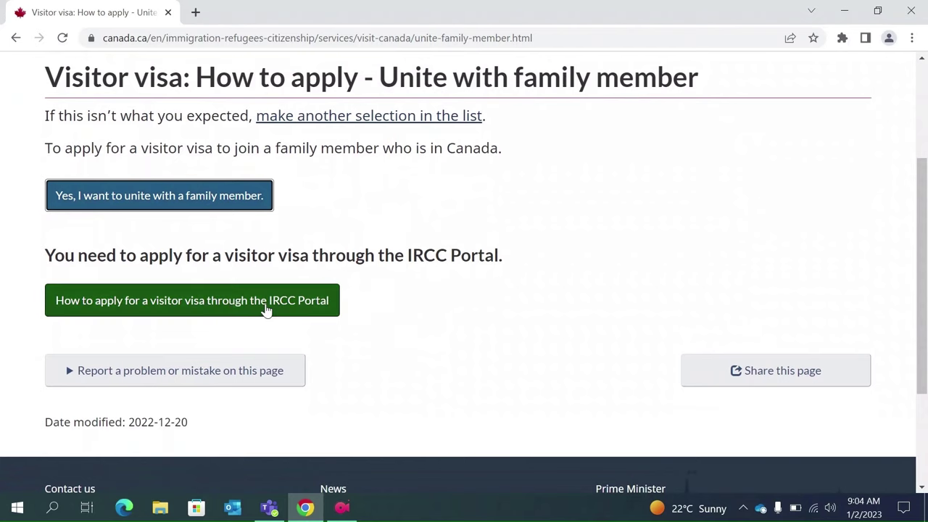
{"action": "left_click", "coordinate": [229, 310]}
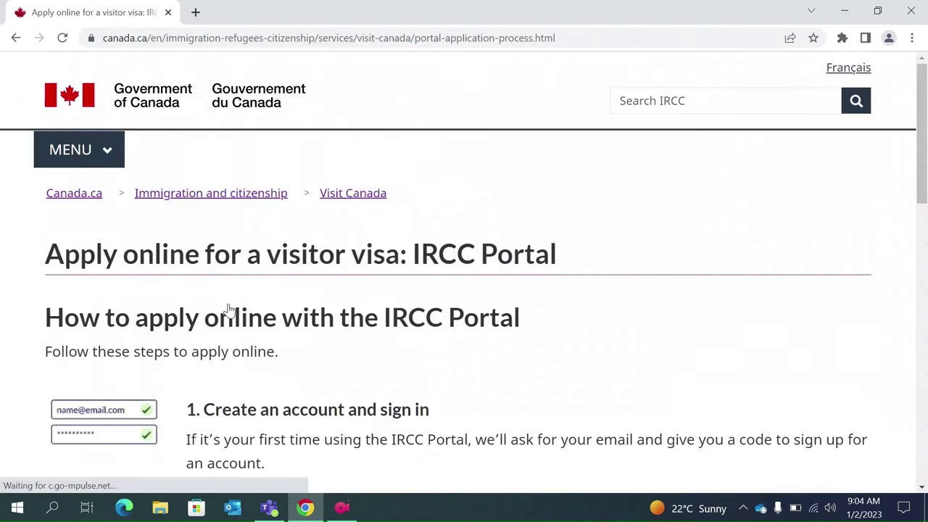
- Start 'Sign up and apply' and choose 'Apply for a visitor visa for myself'
{"action": "scroll", "coordinate": [228, 310], "scroll_direction": "down", "scroll_amount": 4}
{"action": "scroll", "coordinate": [229, 310], "scroll_direction": "down", "scroll_amount": 4}
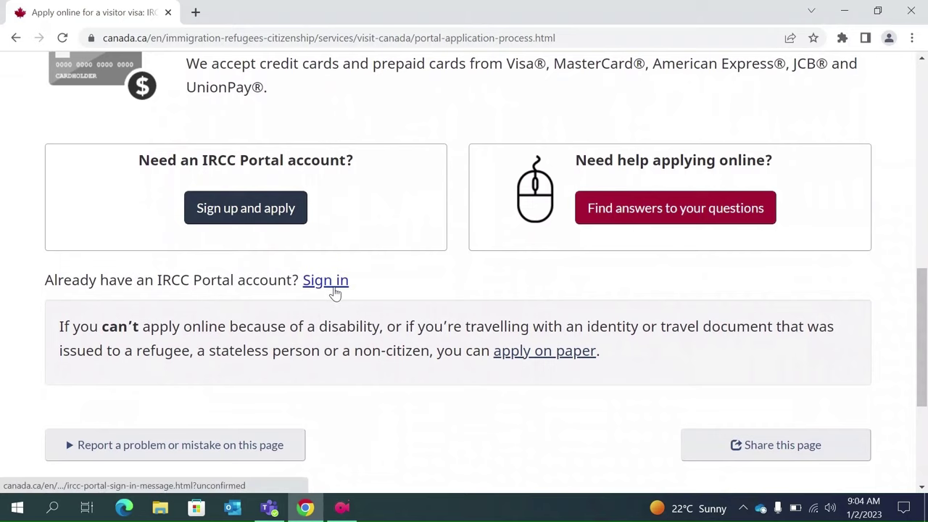
{"action": "left_click", "coordinate": [249, 216]}
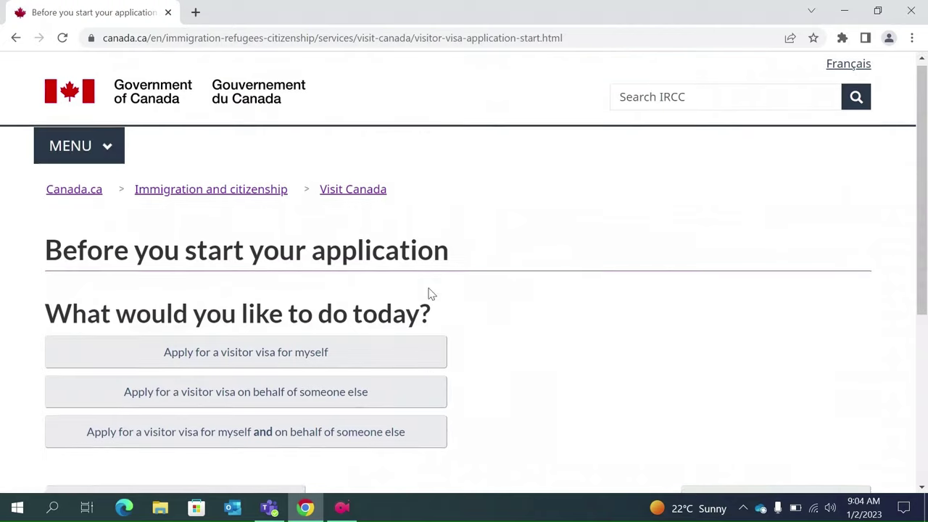
{"action": "scroll", "coordinate": [429, 293], "scroll_direction": "down", "scroll_amount": 2}
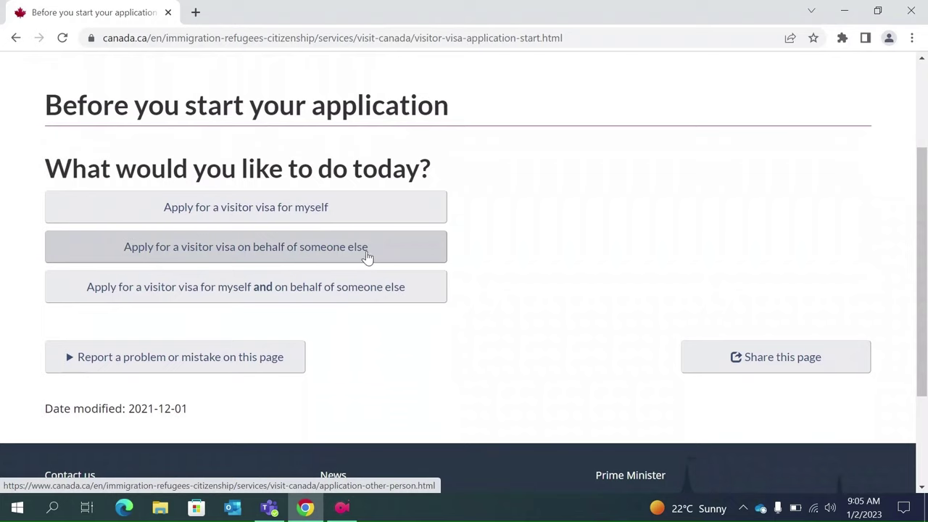
{"action": "left_click", "coordinate": [317, 210]}
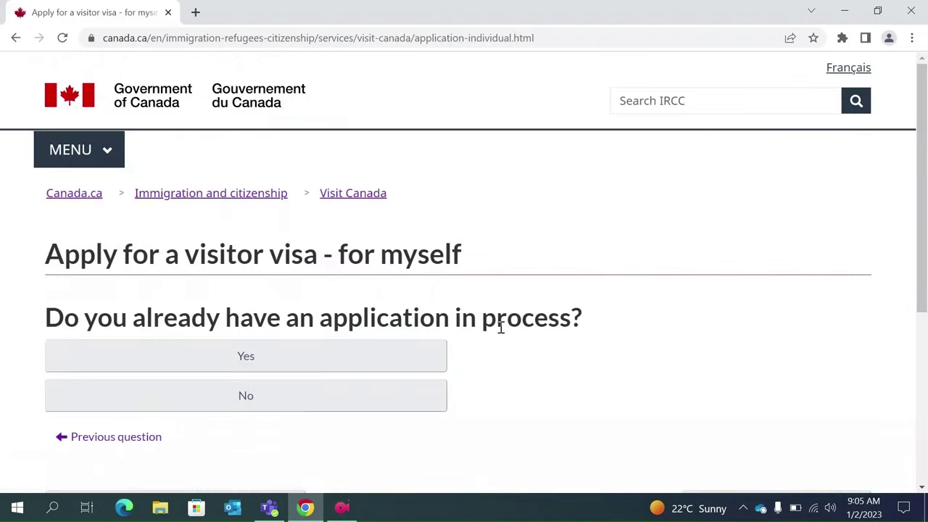
- Answer No to having an application in process and go to 'Get an IRCC Portal account'
{"action": "scroll", "coordinate": [500, 325], "scroll_direction": "down", "scroll_amount": 1}
{"action": "scroll", "coordinate": [500, 332], "scroll_direction": "down", "scroll_amount": 1}
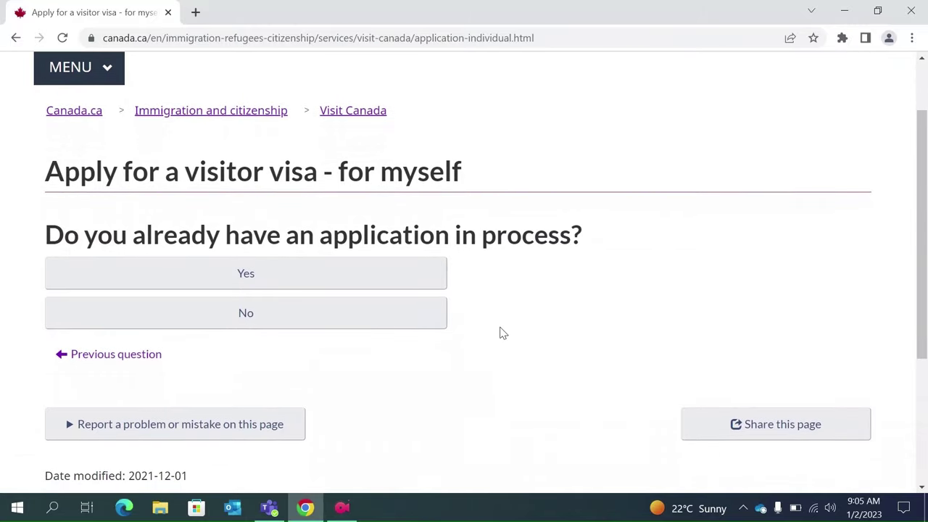
{"action": "left_click", "coordinate": [317, 327]}
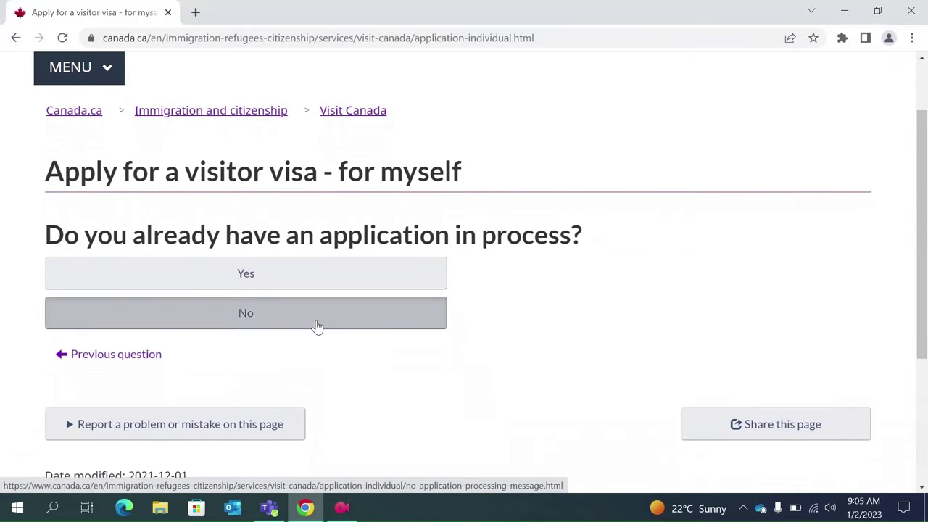
{"action": "scroll", "coordinate": [457, 404], "scroll_direction": "down", "scroll_amount": 1}
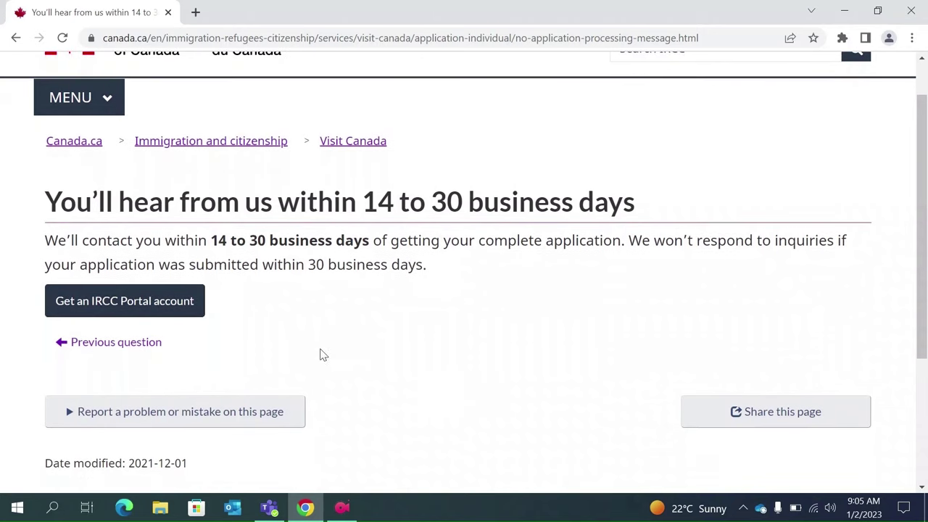
{"action": "left_click", "coordinate": [137, 308]}
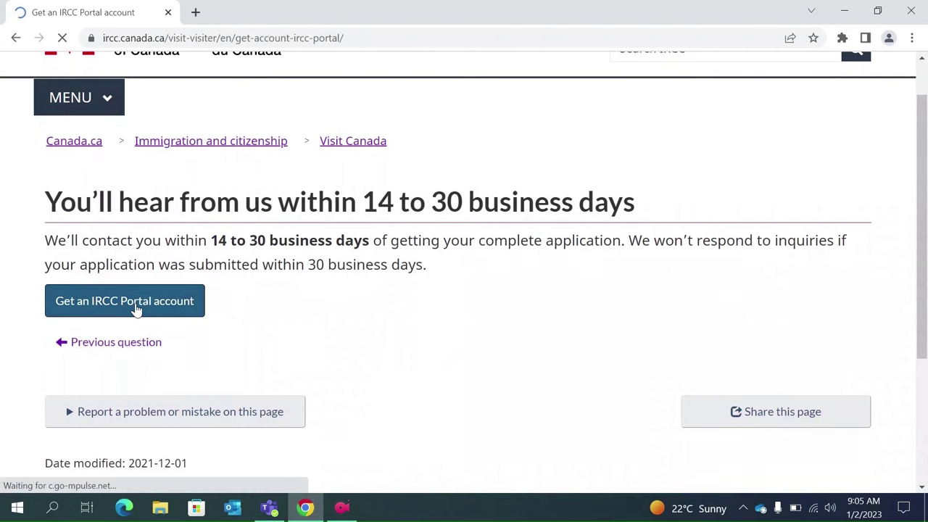
{"action": "scroll", "coordinate": [136, 310], "scroll_direction": "down", "scroll_amount": 2}
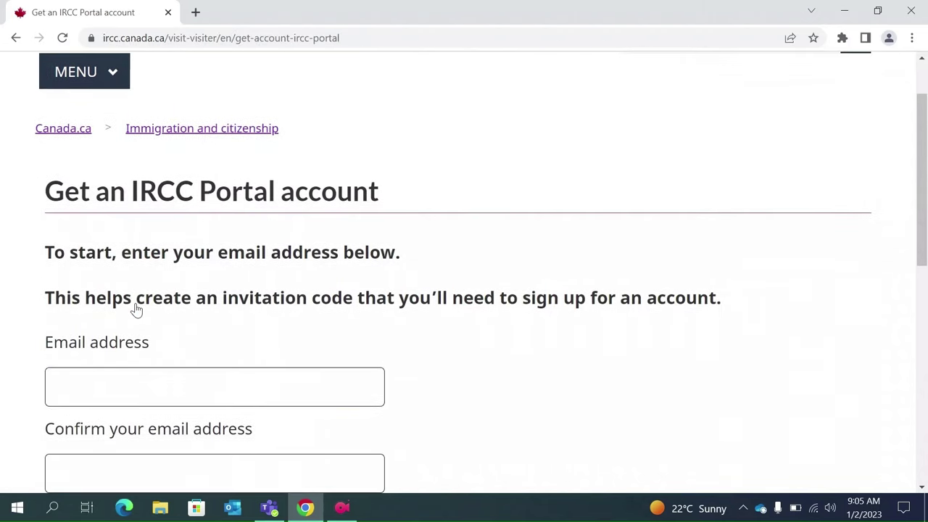
- Enter the applicant's email address and paste the same address into the confirmation field
{"action": "left_click", "coordinate": [100, 290]}
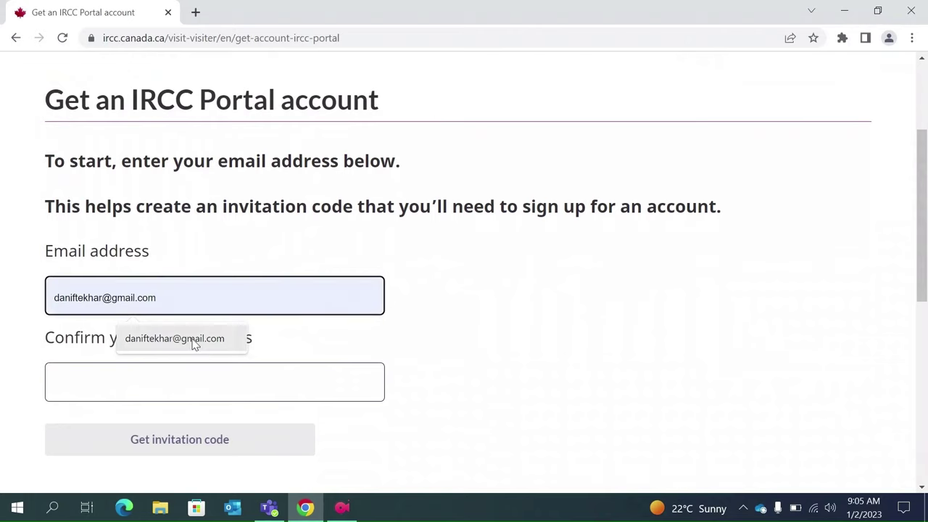
{"action": "left_click", "coordinate": [185, 338]}
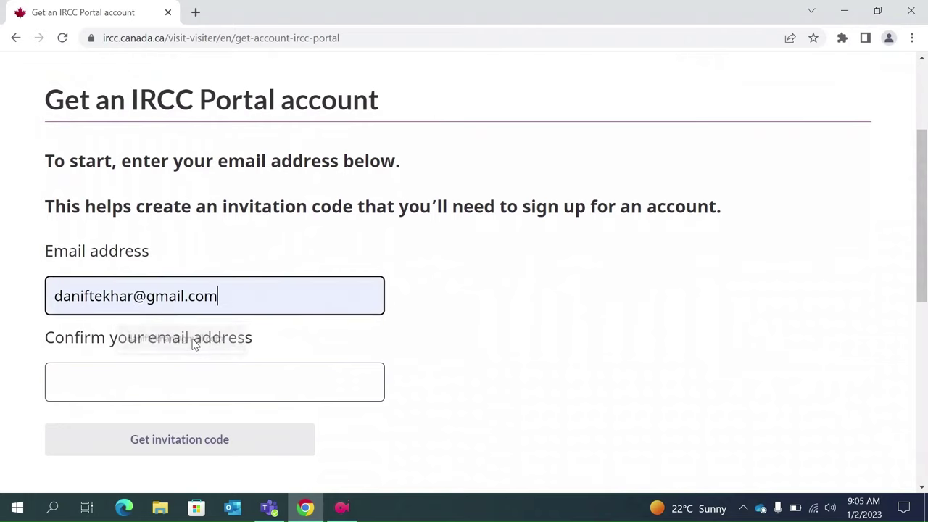
{"action": "left_click", "coordinate": [110, 388]}
{"action": "type", "text": "dan"}
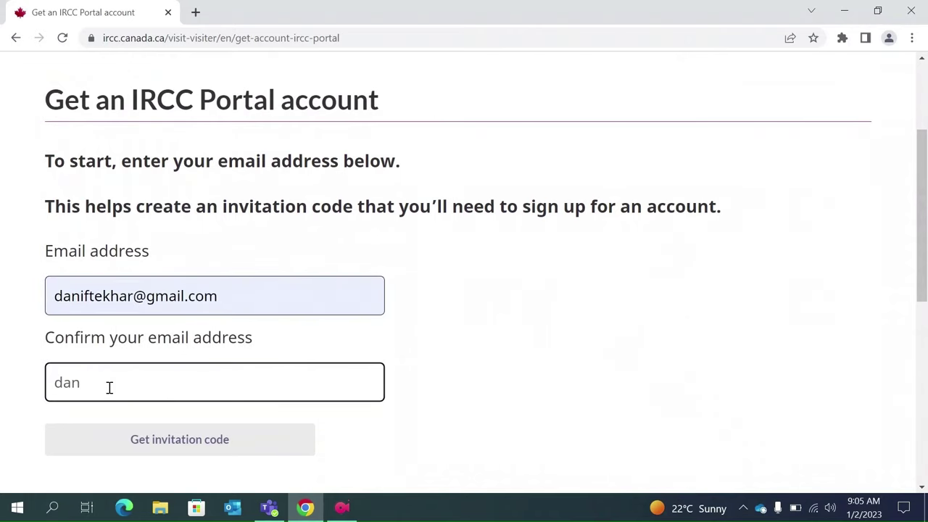
{"action": "triple_click", "coordinate": [217, 295]}
{"action": "key", "text": "ctrl+c"}
{"action": "left_click", "coordinate": [114, 377]}
{"action": "key", "text": "ctrl+a"}
{"action": "key", "text": "ctrl+v"}
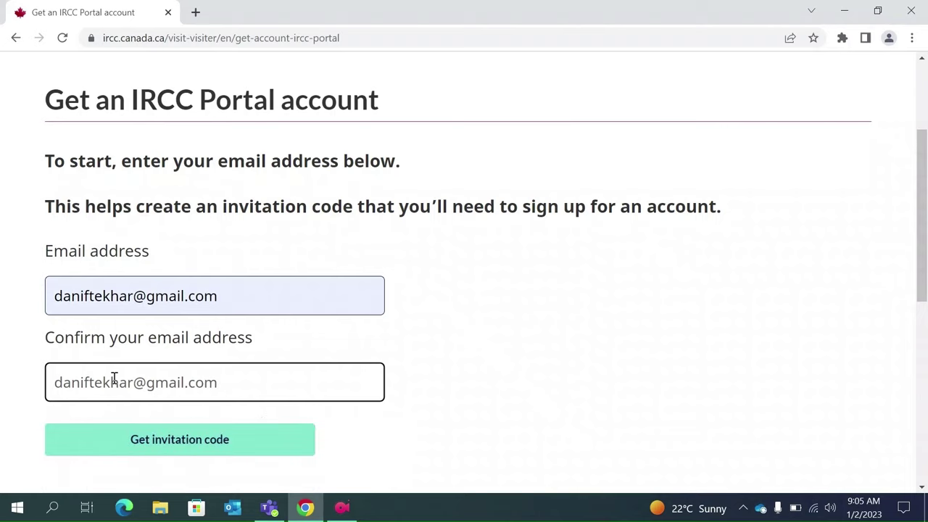
- Generate the invitation code for that email and copy it to the clipboard
{"action": "scroll", "coordinate": [114, 378], "scroll_direction": "down", "scroll_amount": 1}
{"action": "left_click", "coordinate": [182, 391]}
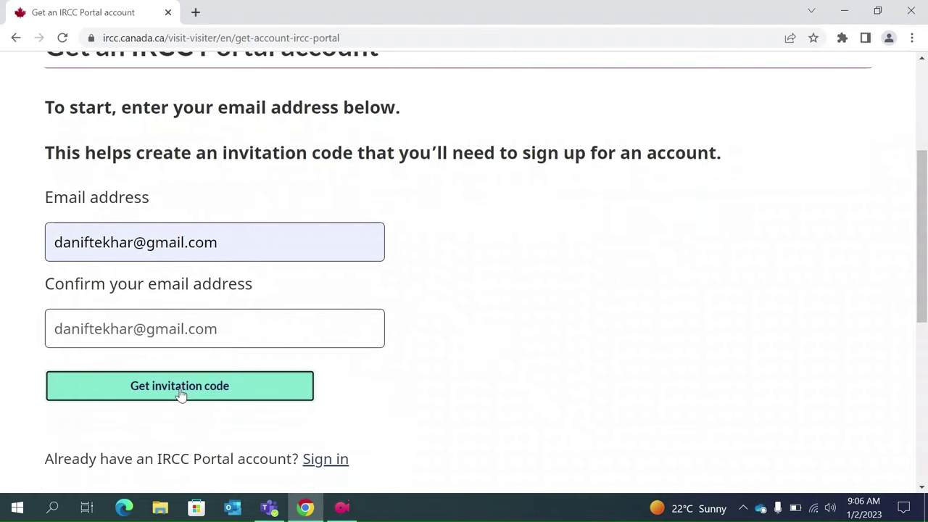
{"action": "right_click", "coordinate": [182, 391]}
{"action": "left_click", "coordinate": [153, 391]}
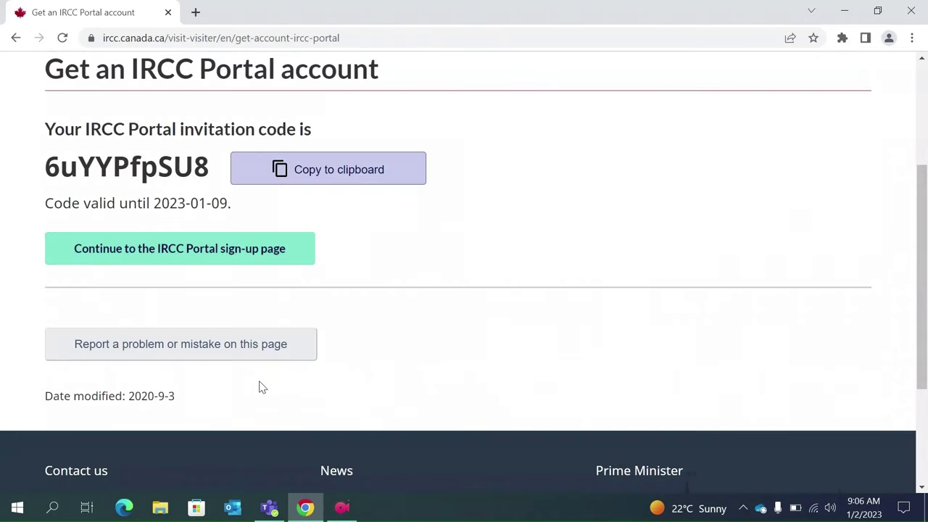
{"action": "scroll", "coordinate": [435, 277], "scroll_direction": "up", "scroll_amount": 1}
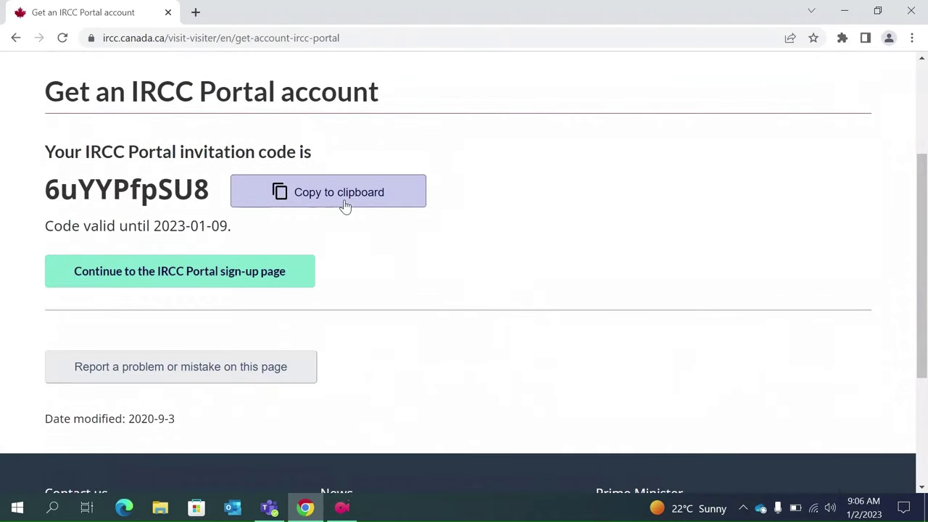
{"action": "left_click", "coordinate": [345, 207]}
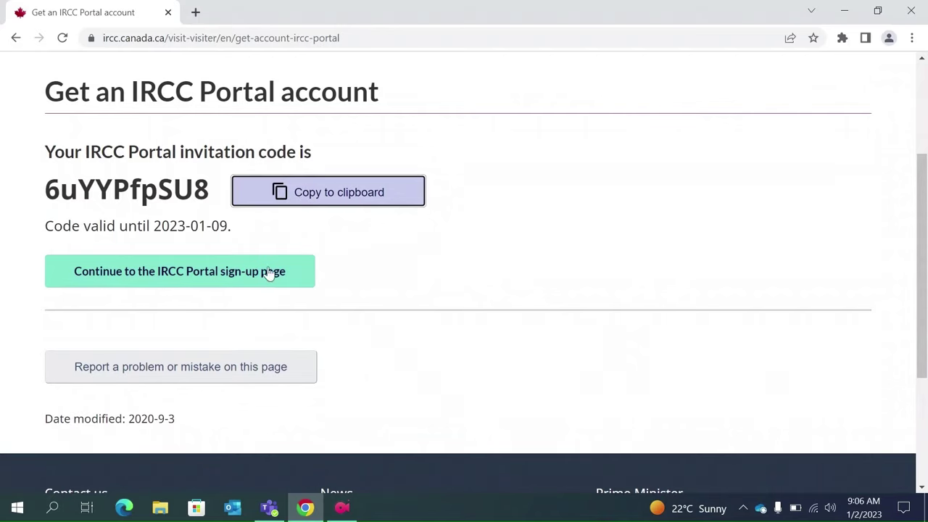
- On the IRCC Portal sign-up form, paste the invitation code and enter the applicant's email address
{"action": "left_click", "coordinate": [166, 280]}
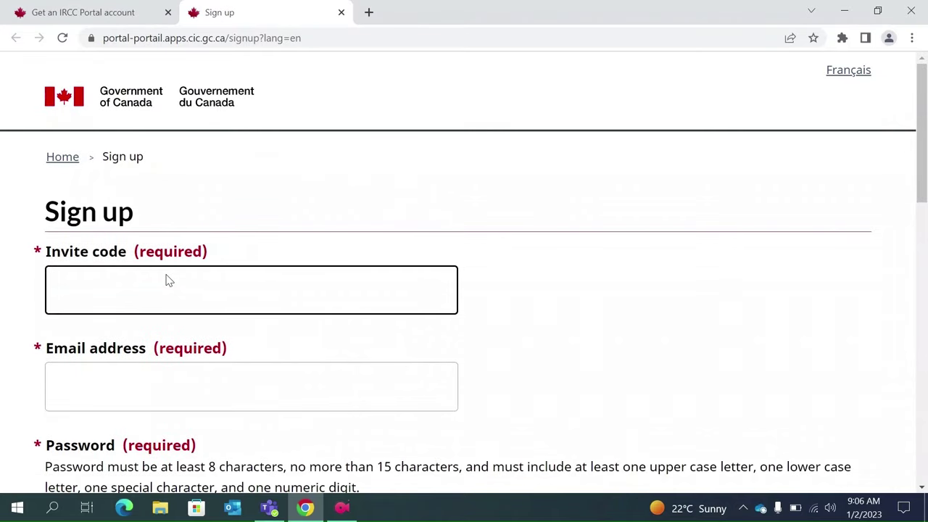
{"action": "left_click", "coordinate": [126, 285]}
{"action": "key", "text": "ctrl+v"}
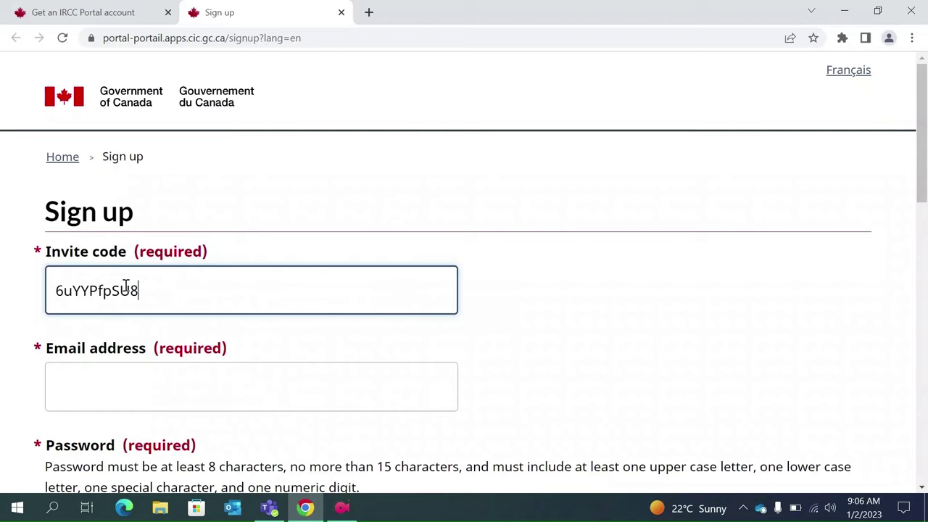
{"action": "scroll", "coordinate": [174, 317], "scroll_direction": "down", "scroll_amount": 1}
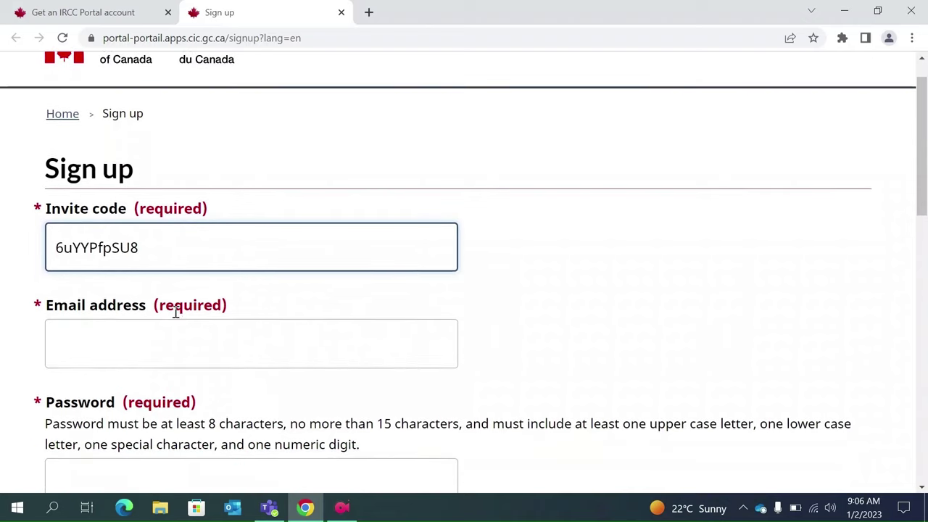
{"action": "left_click", "coordinate": [106, 335]}
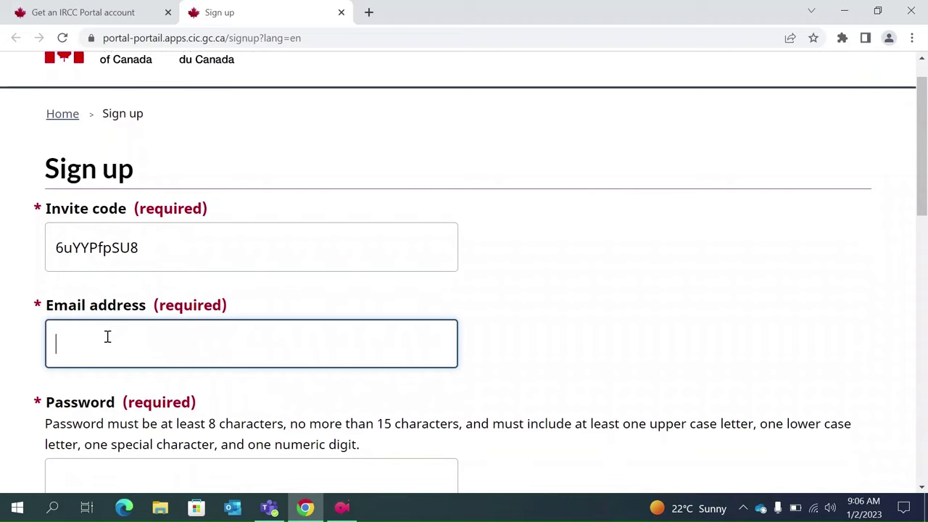
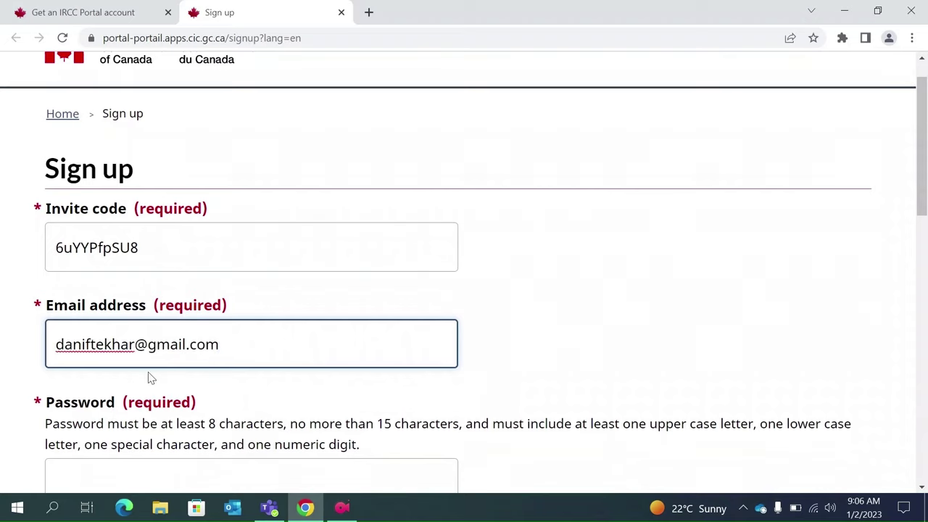
- Enter the account password and repeat it in the confirmation field
{"action": "scroll", "coordinate": [149, 377], "scroll_direction": "down", "scroll_amount": 2}
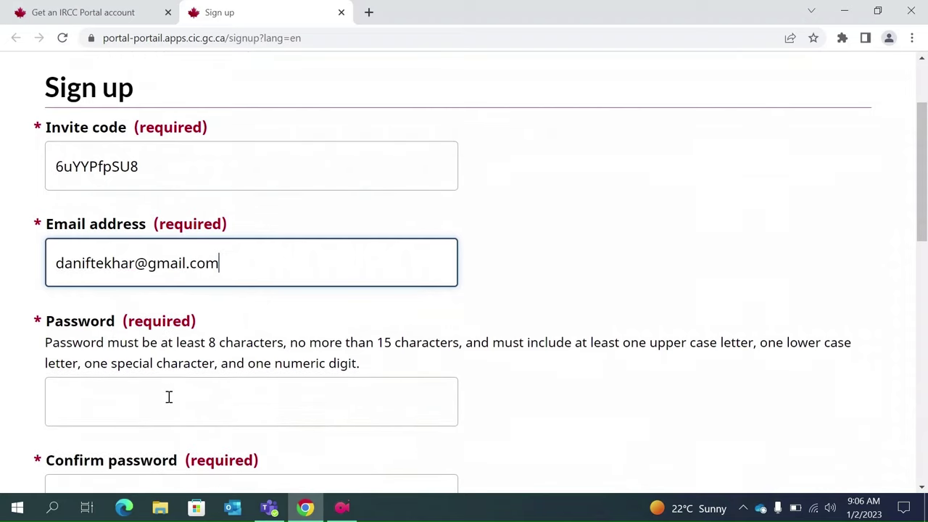
{"action": "left_click", "coordinate": [116, 395]}
{"action": "type", "text": "••••••••••"}
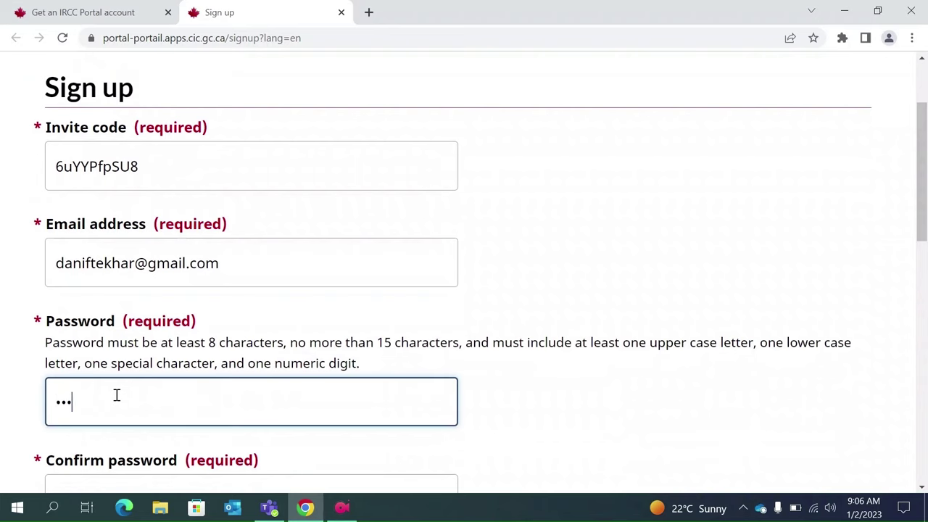
{"action": "scroll", "coordinate": [115, 402], "scroll_direction": "down", "scroll_amount": 1}
{"action": "left_click", "coordinate": [102, 442]}
{"action": "type", "text": "•••"}
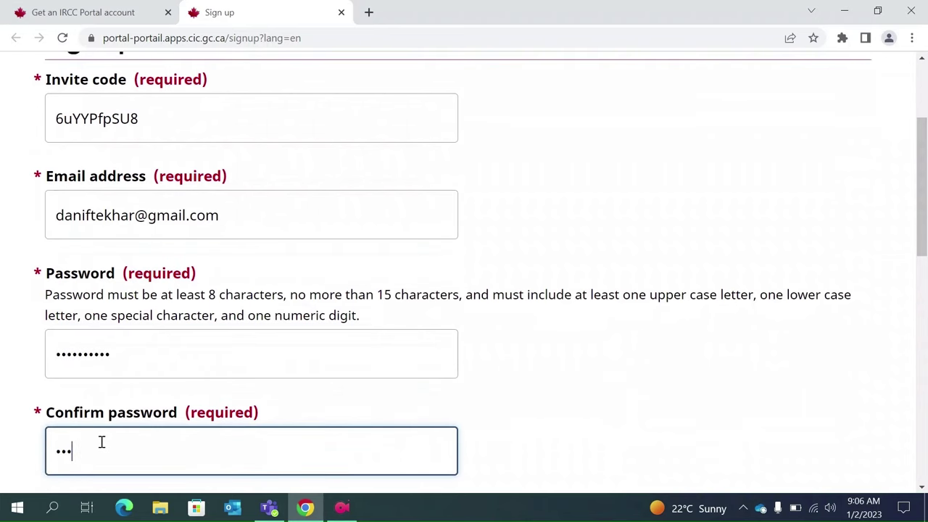
{"action": "type", "text": "•••••••"}
- Fill in the applicant's surname and given name
{"action": "scroll", "coordinate": [102, 443], "scroll_direction": "down", "scroll_amount": 3}
{"action": "left_click", "coordinate": [121, 348]}
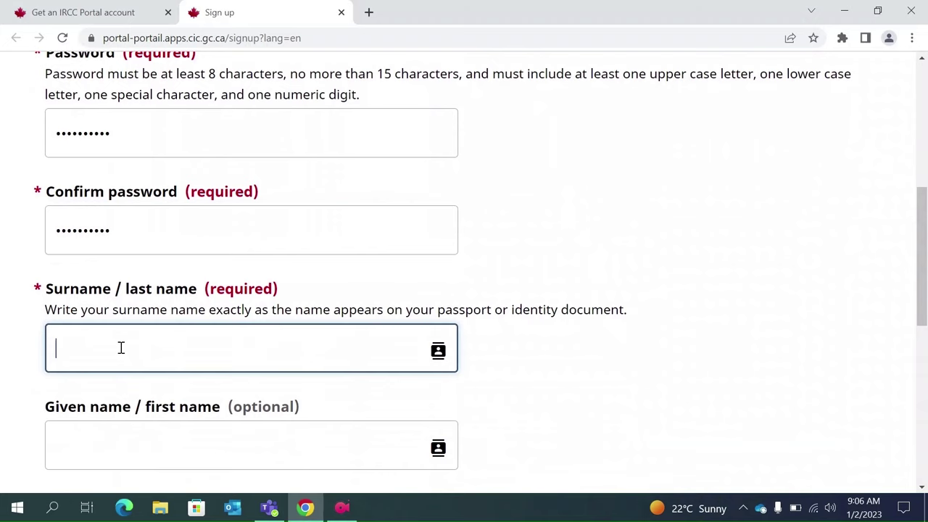
{"action": "left_click", "coordinate": [85, 377]}
{"action": "type", "text": "Dan"}
- Mark the phone number as from another country and enter the dial code +91
{"action": "scroll", "coordinate": [85, 381], "scroll_direction": "down", "scroll_amount": 1}
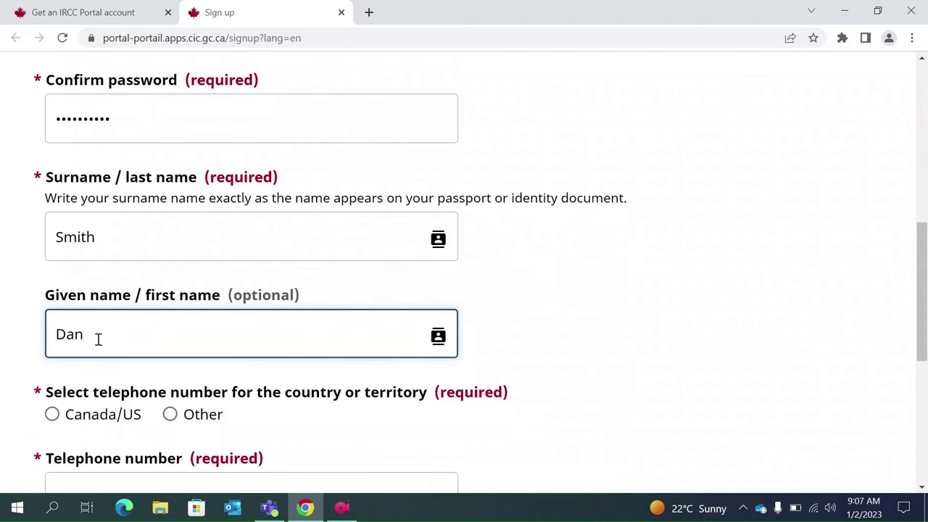
{"action": "scroll", "coordinate": [94, 336], "scroll_direction": "down", "scroll_amount": 1}
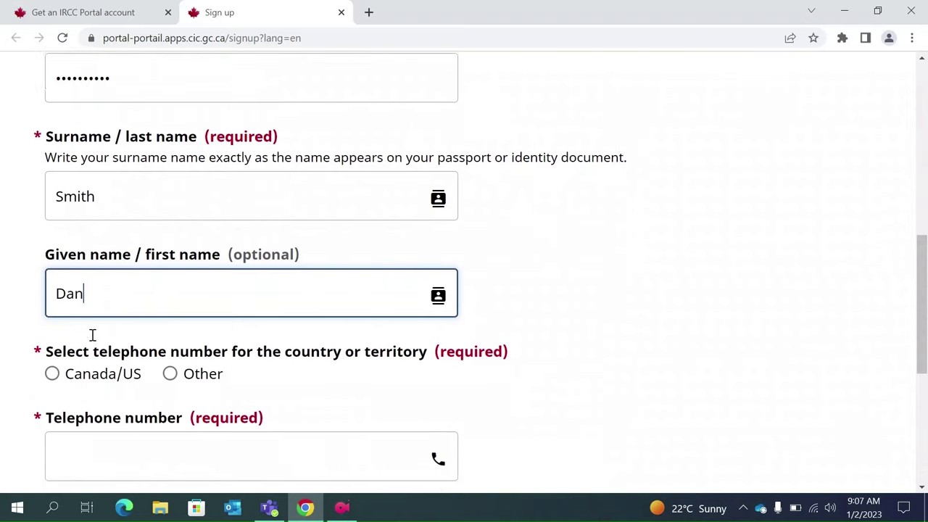
{"action": "left_click", "coordinate": [51, 361]}
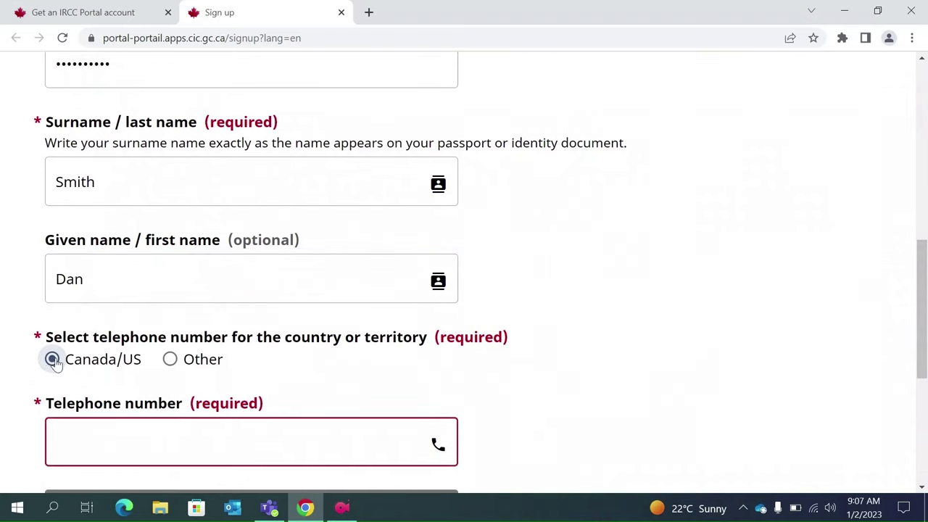
{"action": "left_click", "coordinate": [170, 361]}
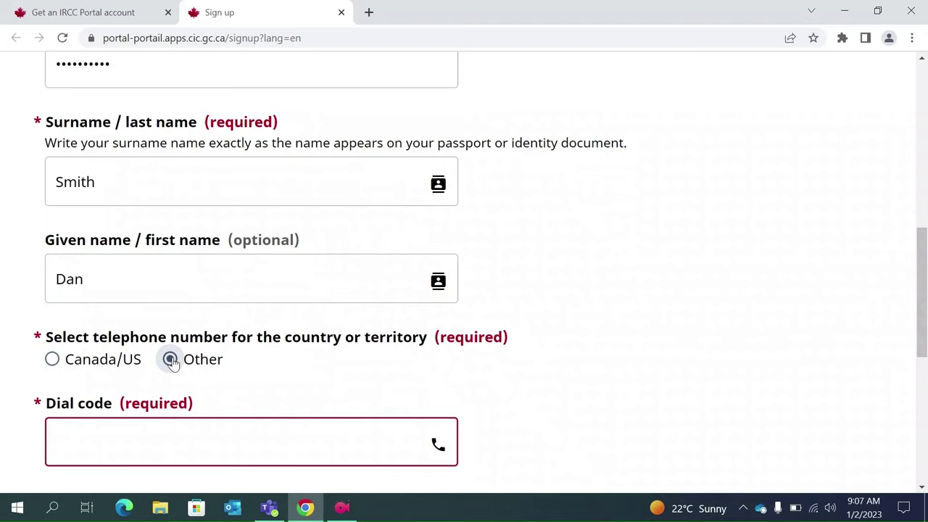
{"action": "scroll", "coordinate": [204, 378], "scroll_direction": "down", "scroll_amount": 1}
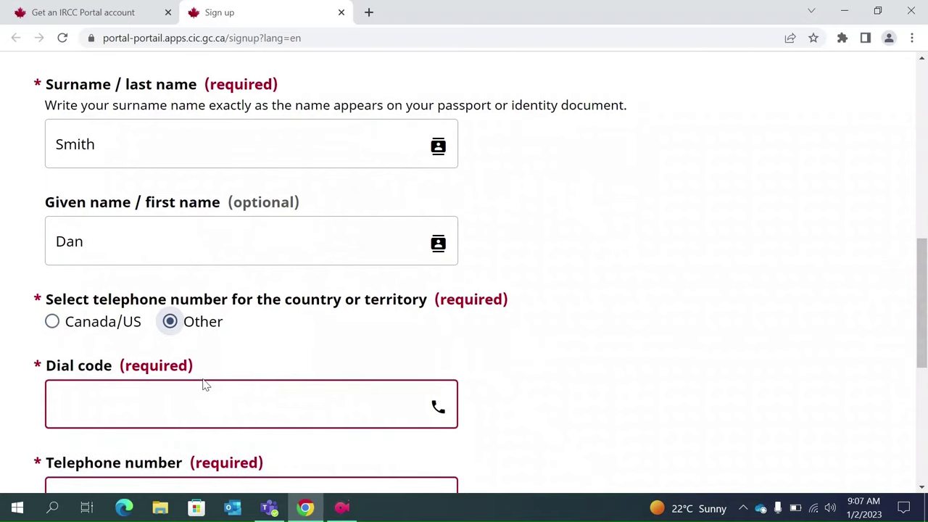
{"action": "left_click", "coordinate": [145, 406]}
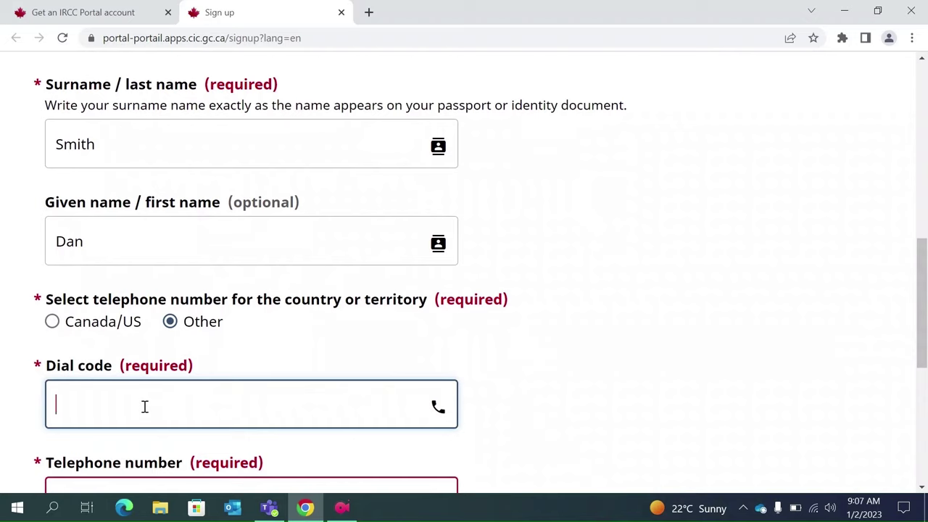
{"action": "type", "text": "+91"}
{"action": "scroll", "coordinate": [145, 407], "scroll_direction": "down", "scroll_amount": 1}
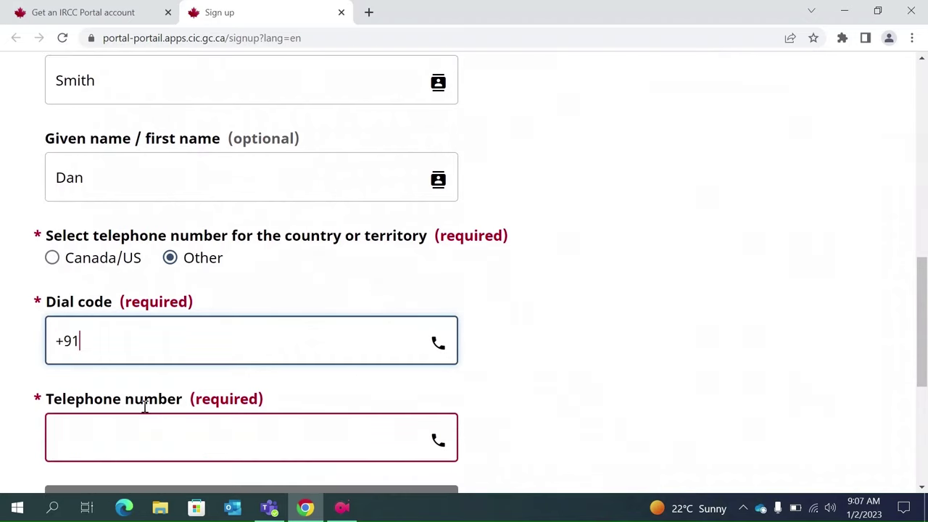
{"action": "scroll", "coordinate": [145, 407], "scroll_direction": "down", "scroll_amount": 1}
- Correct the dial code to 91, enter the phone number, and submit the sign-up form
{"action": "left_click", "coordinate": [109, 390]}
{"action": "scroll", "coordinate": [110, 390], "scroll_direction": "down", "scroll_amount": 1}
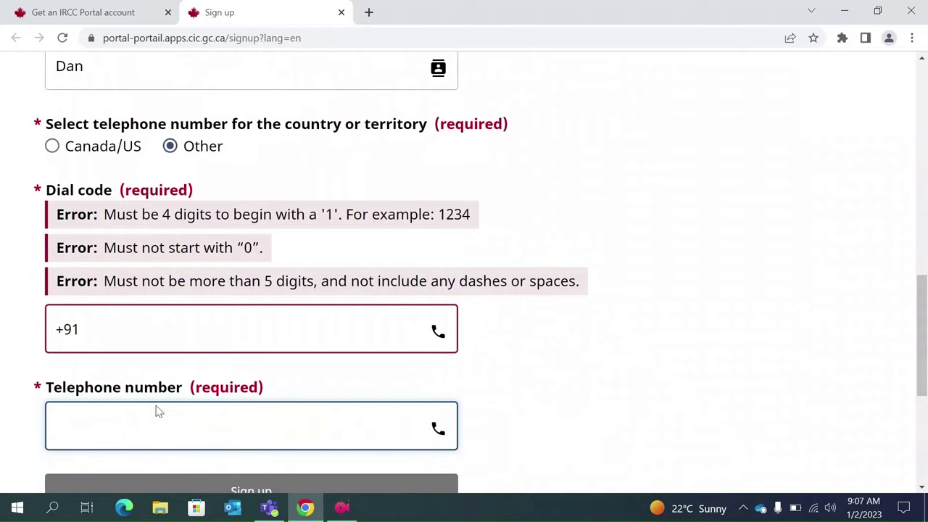
{"action": "left_click", "coordinate": [65, 326]}
{"action": "key", "text": "BackSpace"}
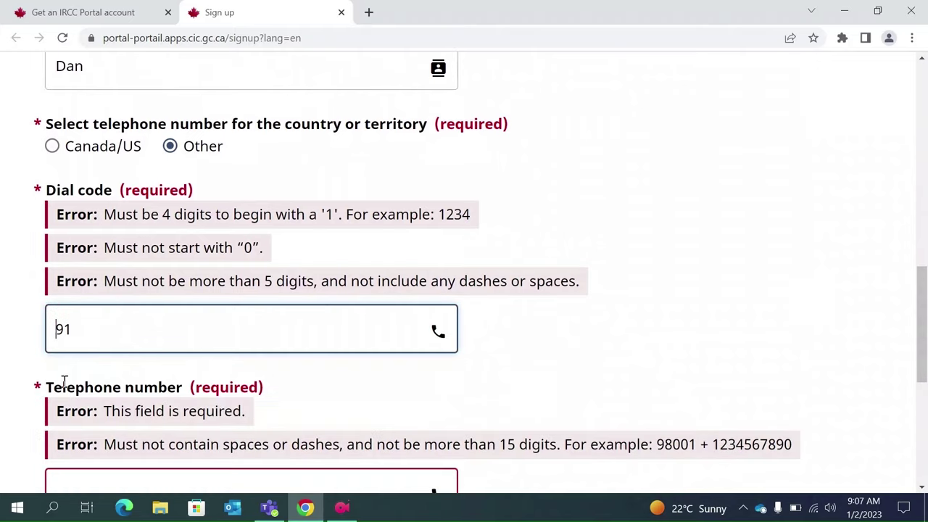
{"action": "scroll", "coordinate": [124, 381], "scroll_direction": "down", "scroll_amount": 1}
{"action": "left_click", "coordinate": [116, 406]}
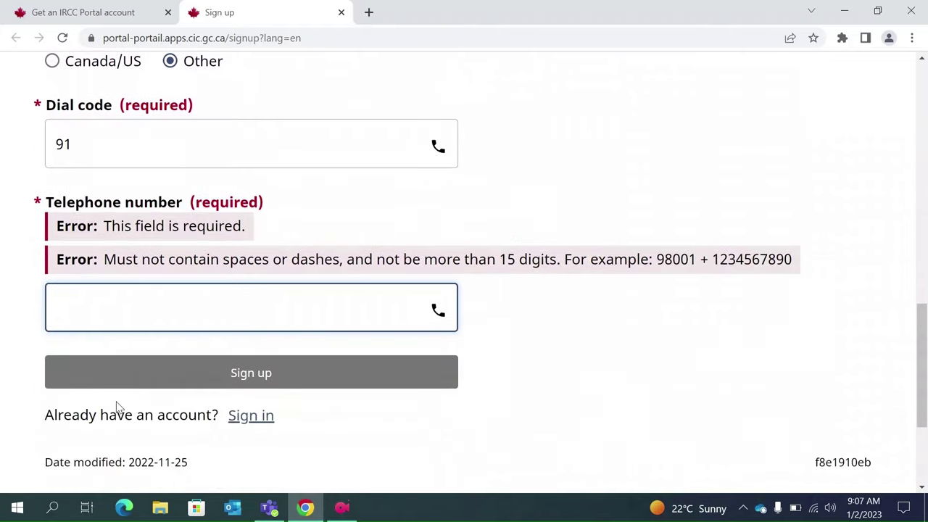
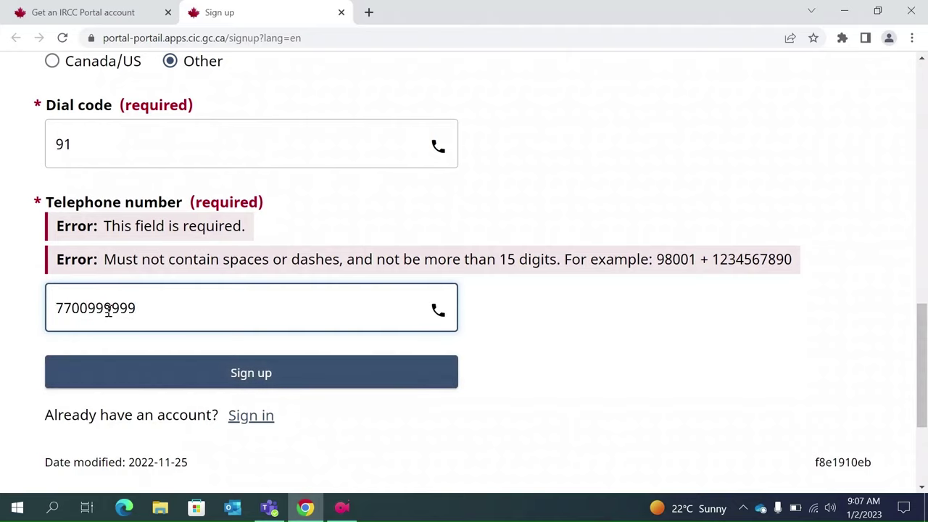
{"action": "left_click", "coordinate": [266, 382]}
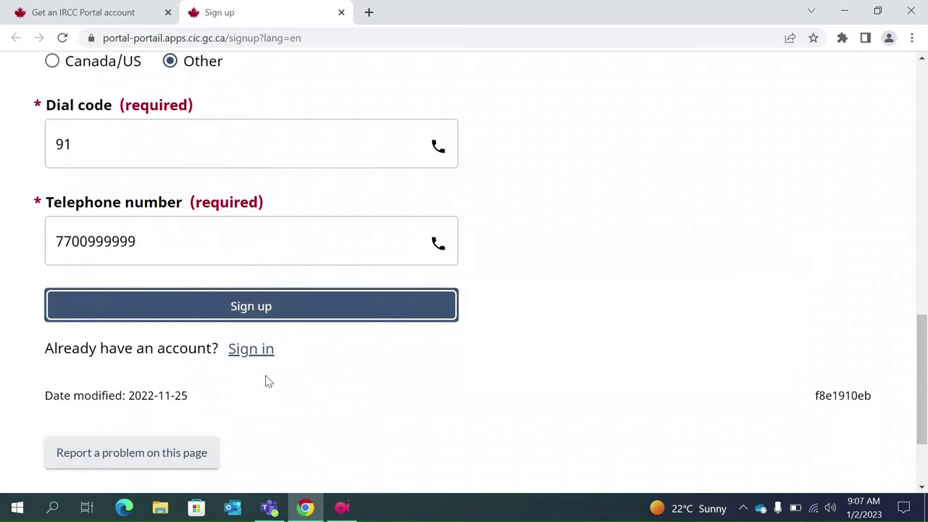
{"action": "left_click", "coordinate": [246, 314]}
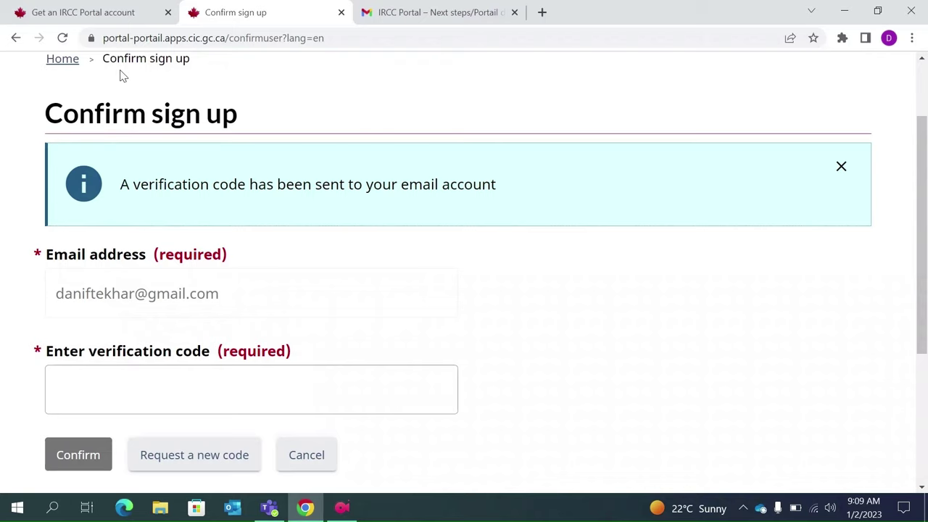
- Copy the verification code from the IRCC email in Gmail and confirm it on the sign-up page
{"action": "left_click", "coordinate": [414, 14]}
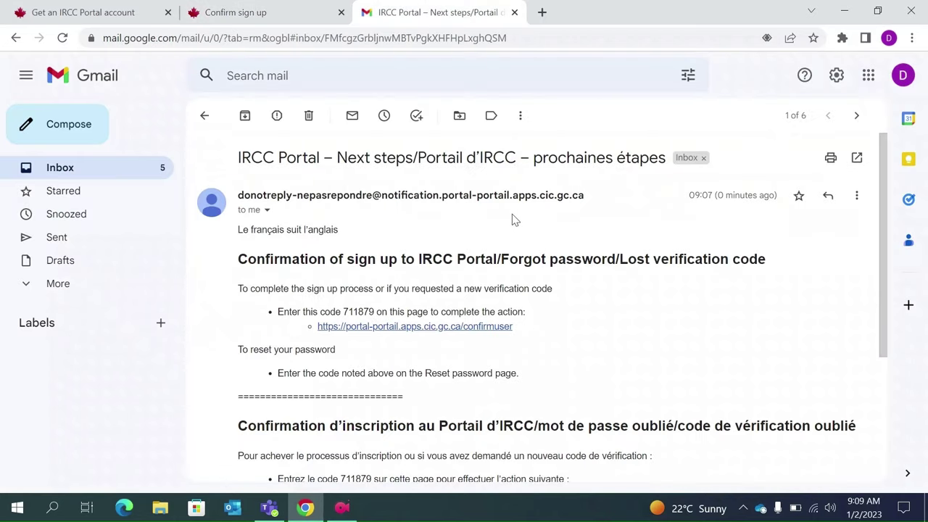
{"action": "double_click", "coordinate": [357, 311]}
{"action": "key", "text": "ctrl+c"}
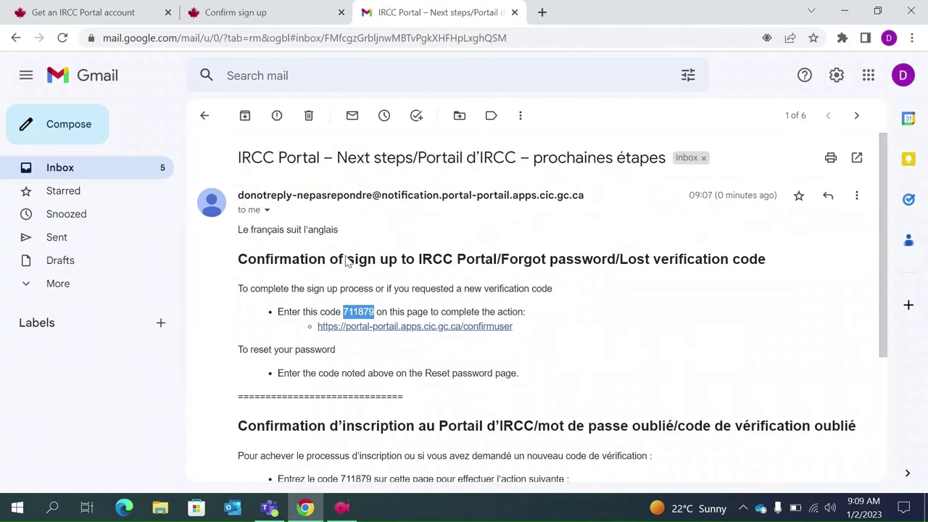
{"action": "left_click", "coordinate": [249, 14]}
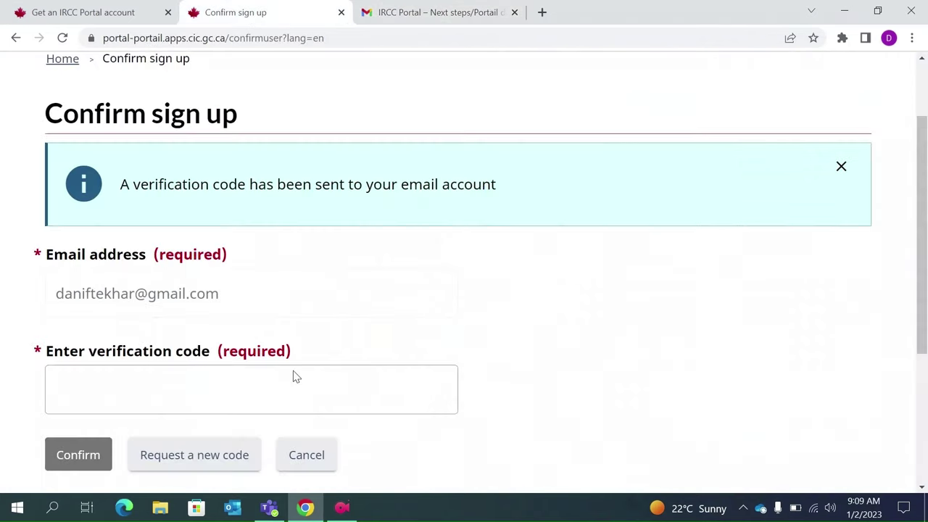
{"action": "scroll", "coordinate": [293, 374], "scroll_direction": "down", "scroll_amount": 1}
{"action": "left_click", "coordinate": [134, 313]}
{"action": "key", "text": "ctrl+v"}
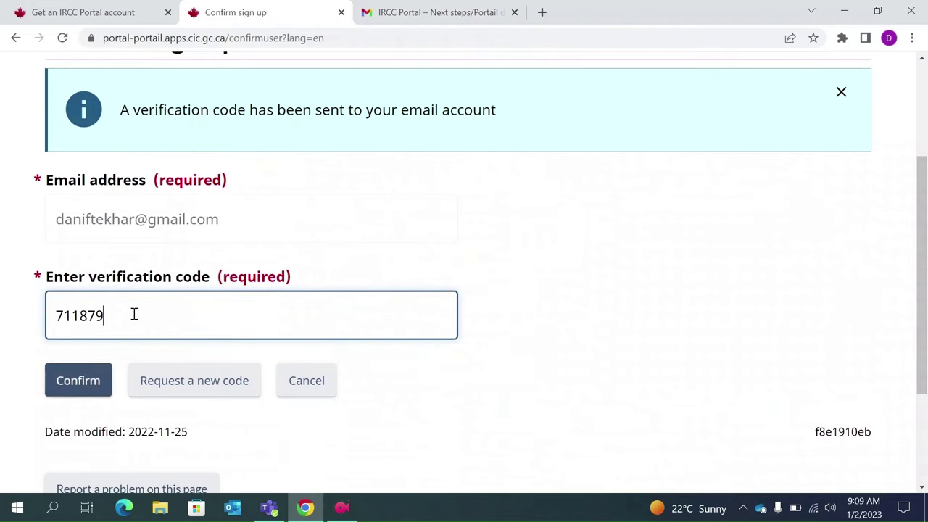
{"action": "left_click", "coordinate": [78, 389]}
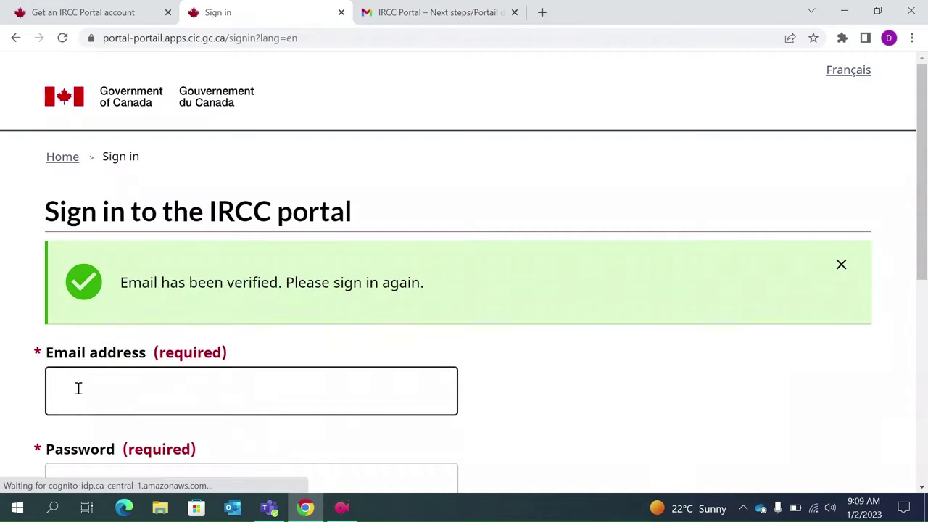
- Sign in to the IRCC portal with the account email and password
{"action": "scroll", "coordinate": [79, 389], "scroll_direction": "down", "scroll_amount": 1}
{"action": "scroll", "coordinate": [79, 389], "scroll_direction": "down", "scroll_amount": 1}
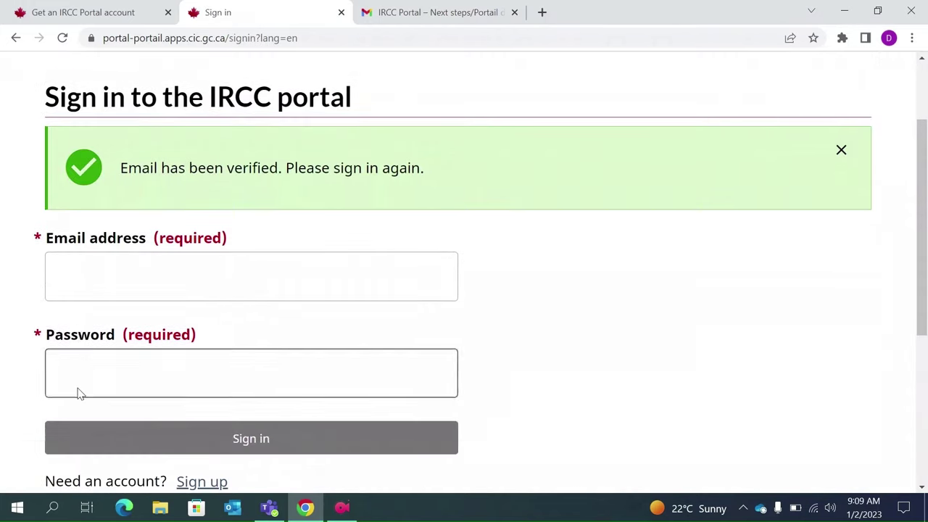
{"action": "left_click", "coordinate": [98, 280]}
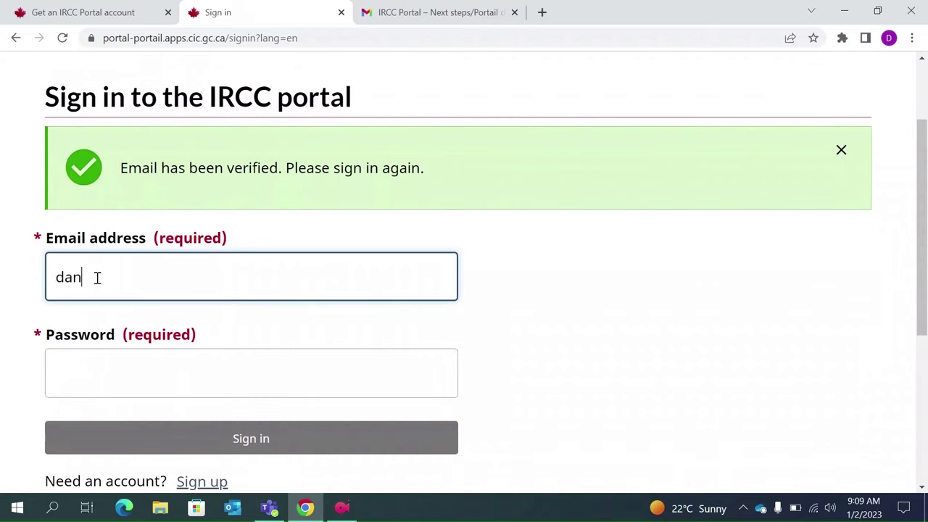
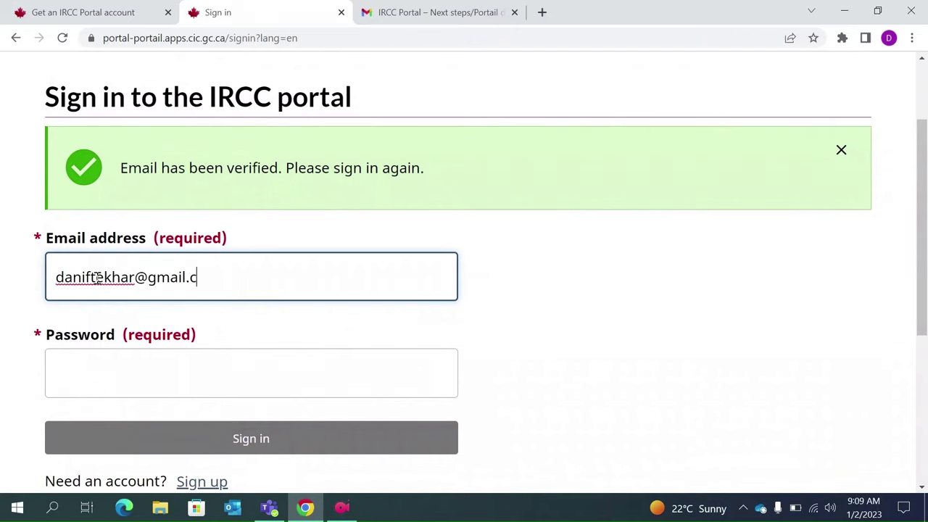
{"action": "left_click", "coordinate": [82, 395]}
{"action": "key", "text": "ctrl+v"}
{"action": "left_click", "coordinate": [251, 445]}
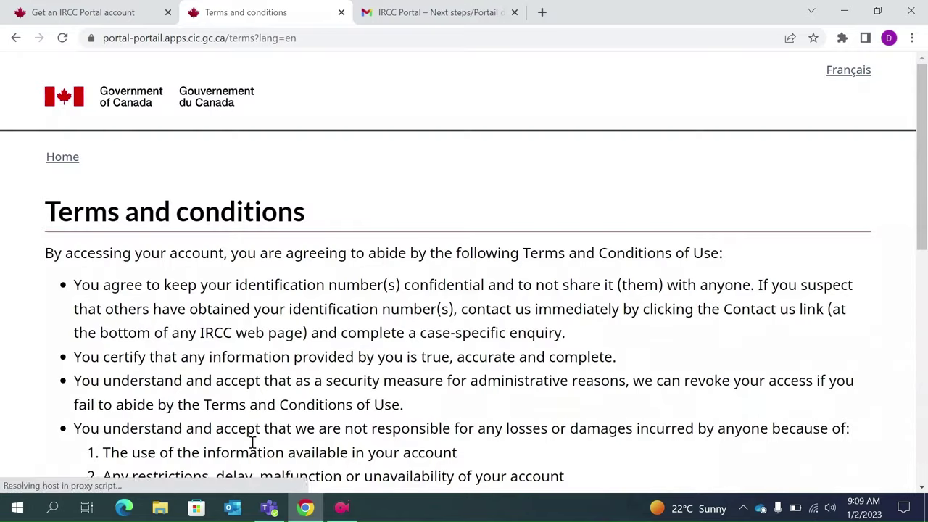
- Accept the terms and conditions
{"action": "scroll", "coordinate": [251, 448], "scroll_direction": "down", "scroll_amount": 7}
{"action": "scroll", "coordinate": [252, 448], "scroll_direction": "down", "scroll_amount": 1}
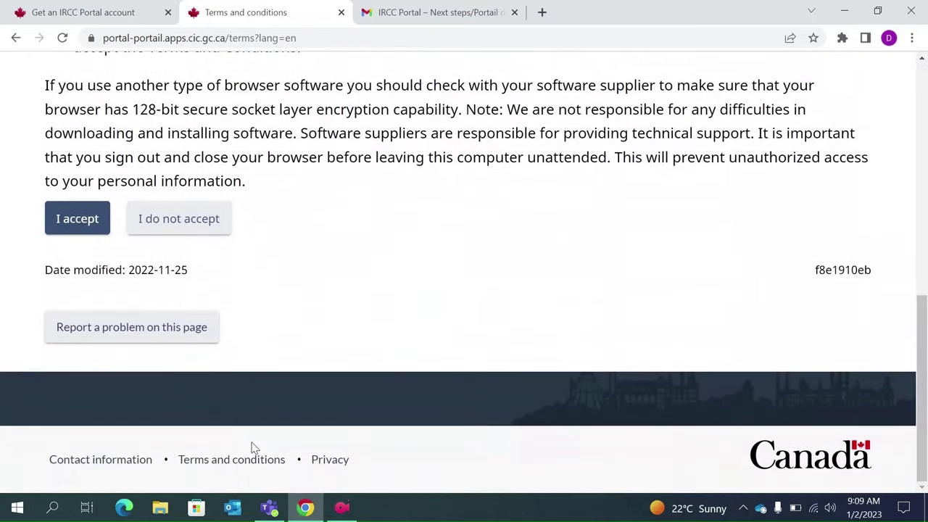
{"action": "left_click", "coordinate": [77, 222]}
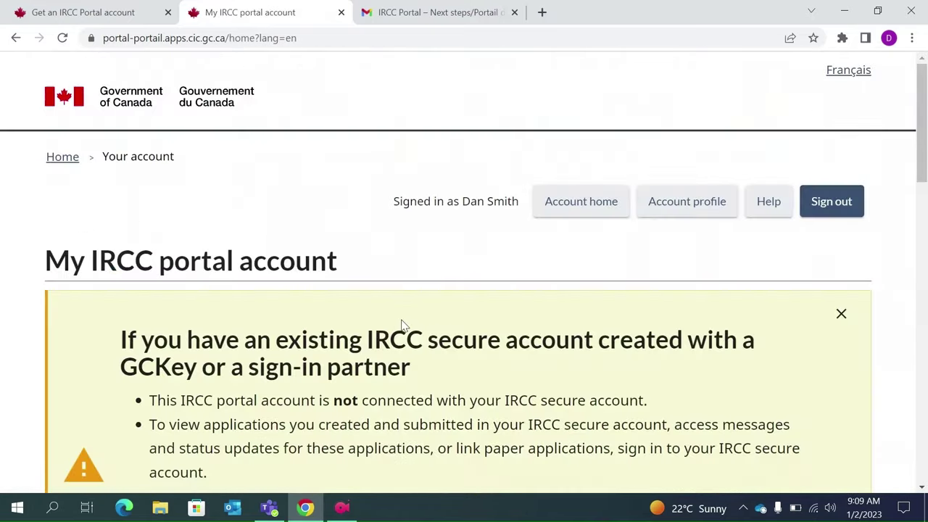
- Choose 'Apply for a visitor visa, transit visa or a study permit', tick the acknowledgement, and start the application
{"action": "scroll", "coordinate": [400, 322], "scroll_direction": "down", "scroll_amount": 6}
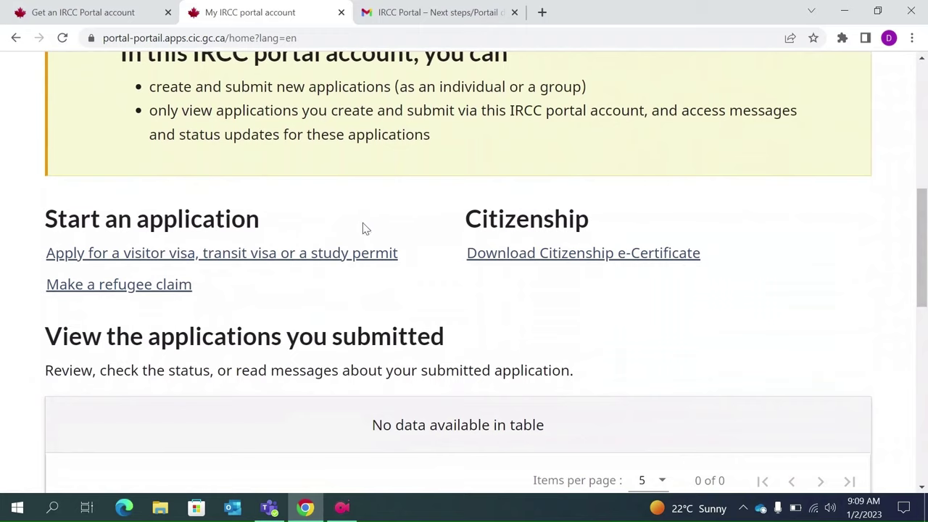
{"action": "left_click", "coordinate": [150, 256]}
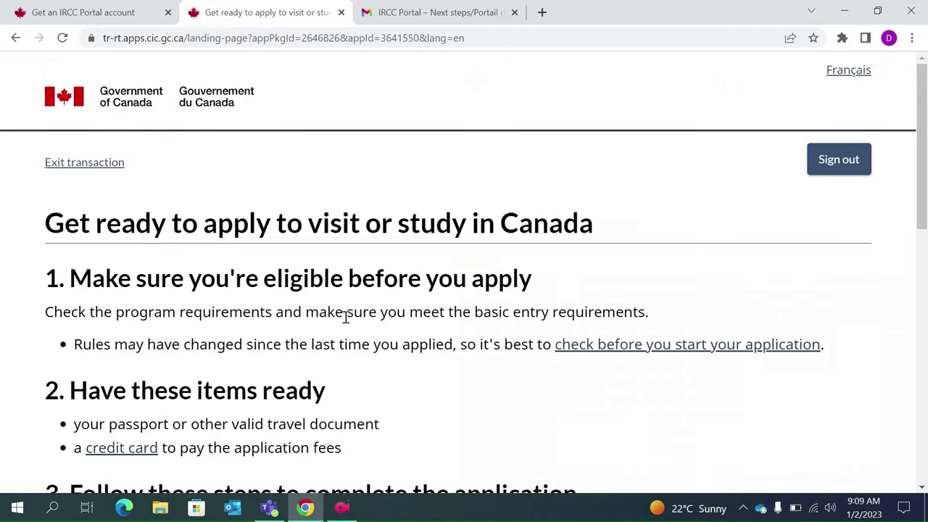
{"action": "scroll", "coordinate": [344, 318], "scroll_direction": "down", "scroll_amount": 2}
{"action": "scroll", "coordinate": [346, 317], "scroll_direction": "down", "scroll_amount": 1}
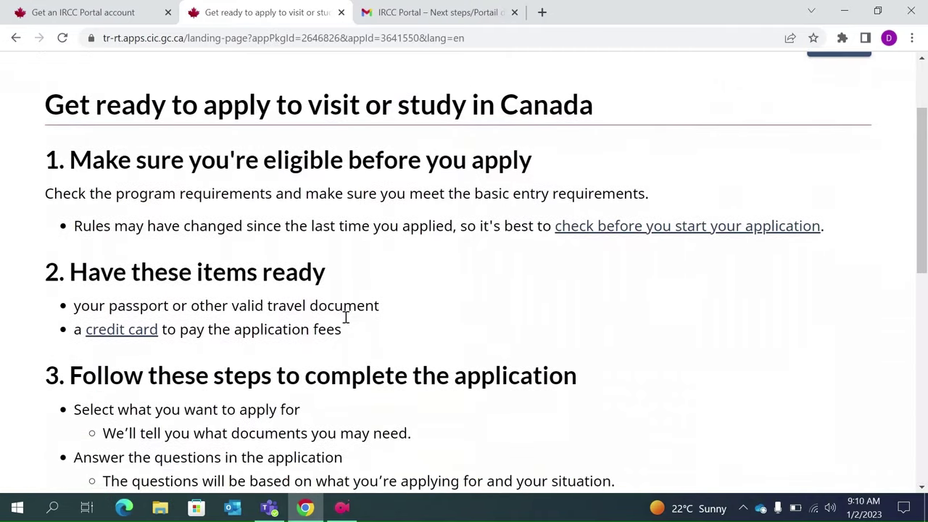
{"action": "scroll", "coordinate": [342, 342], "scroll_direction": "down", "scroll_amount": 6}
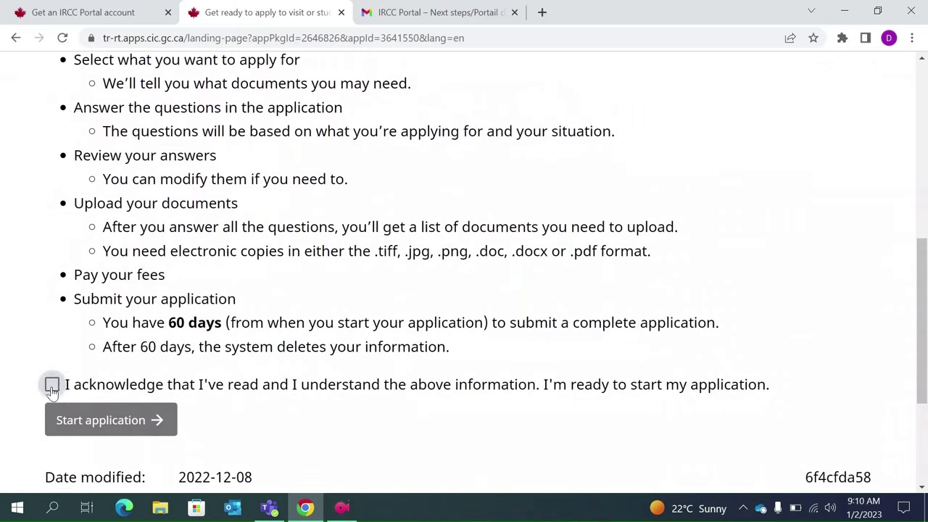
{"action": "left_click", "coordinate": [52, 385]}
{"action": "left_click", "coordinate": [142, 420]}
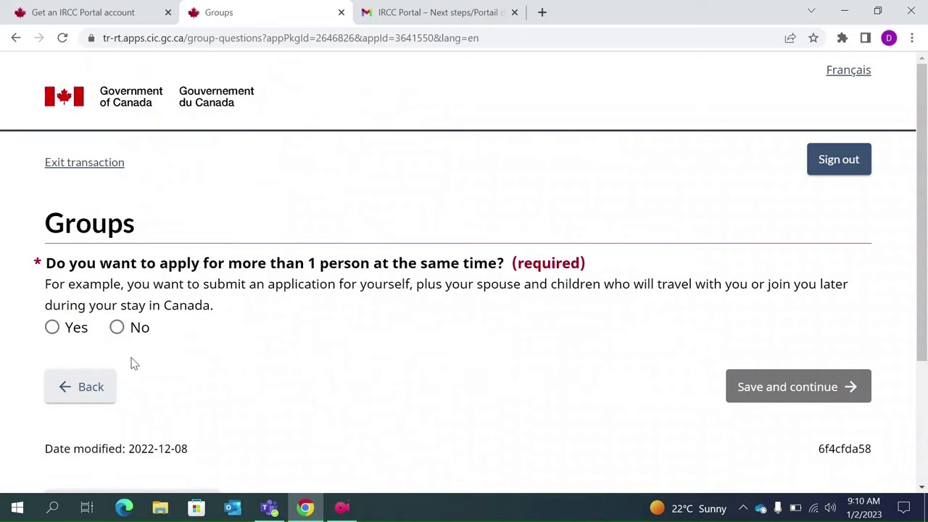
- Answer No on the Groups page and save and continue
{"action": "left_click", "coordinate": [117, 327]}
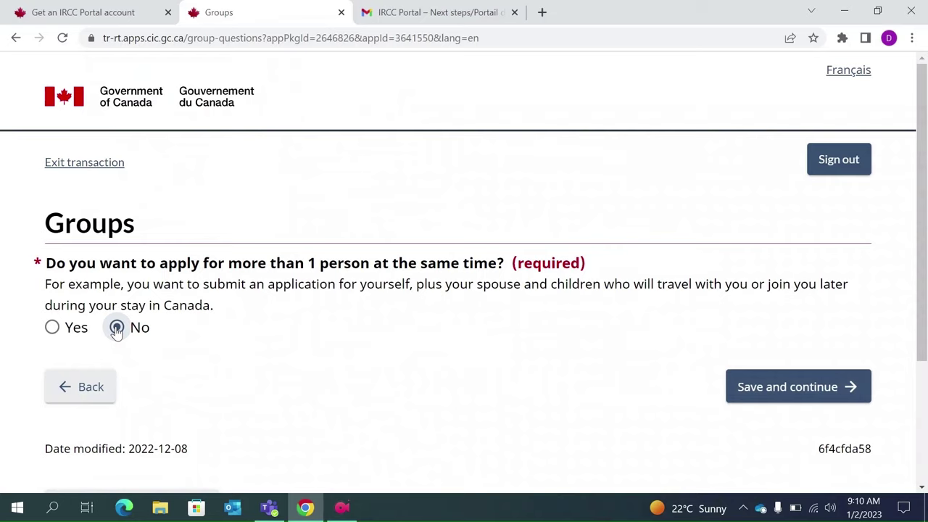
{"action": "left_click", "coordinate": [806, 387]}
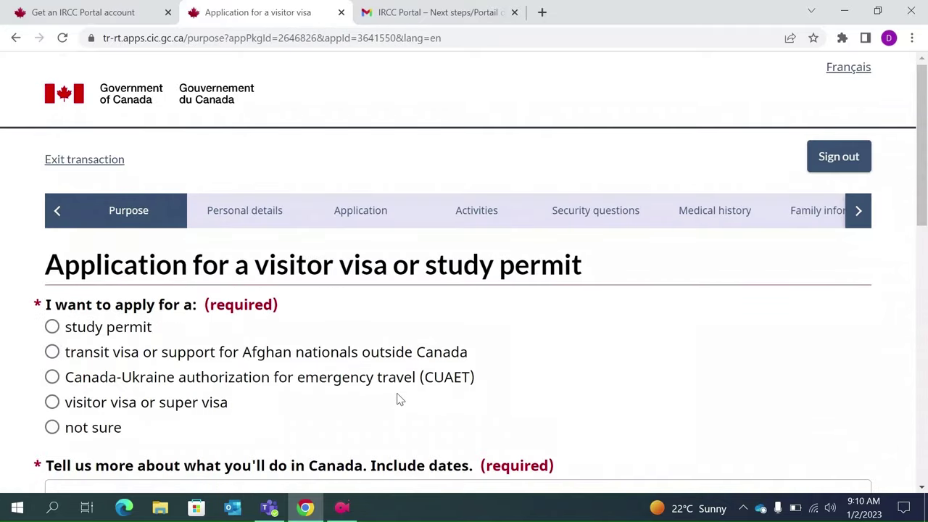
- Choose to apply for a visitor visa or super visa
{"action": "scroll", "coordinate": [399, 399], "scroll_direction": "down", "scroll_amount": 1}
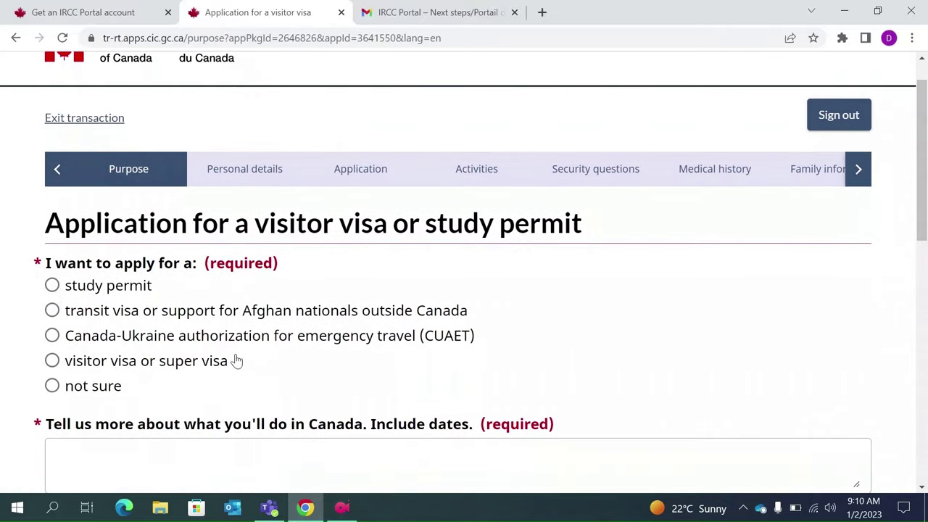
{"action": "left_click", "coordinate": [51, 363]}
{"action": "scroll", "coordinate": [204, 377], "scroll_direction": "down", "scroll_amount": 1}
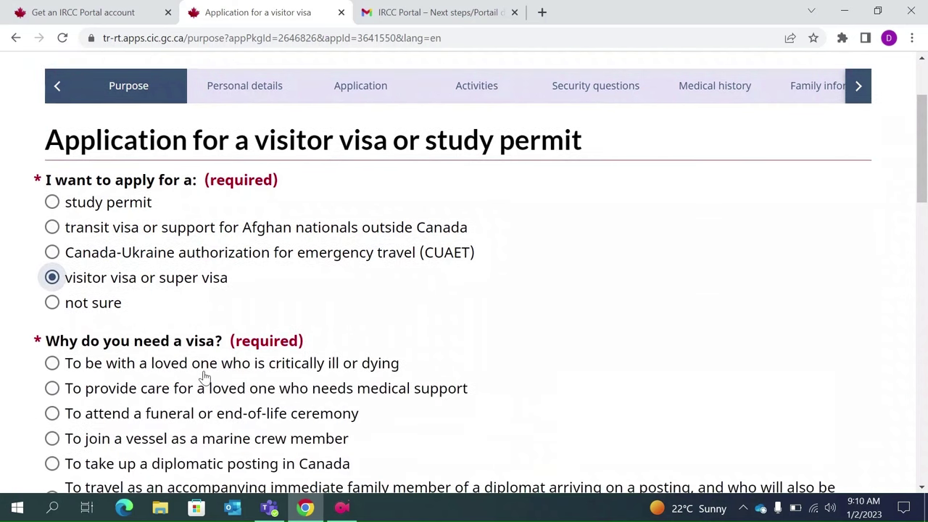
{"action": "scroll", "coordinate": [203, 377], "scroll_direction": "down", "scroll_amount": 5}
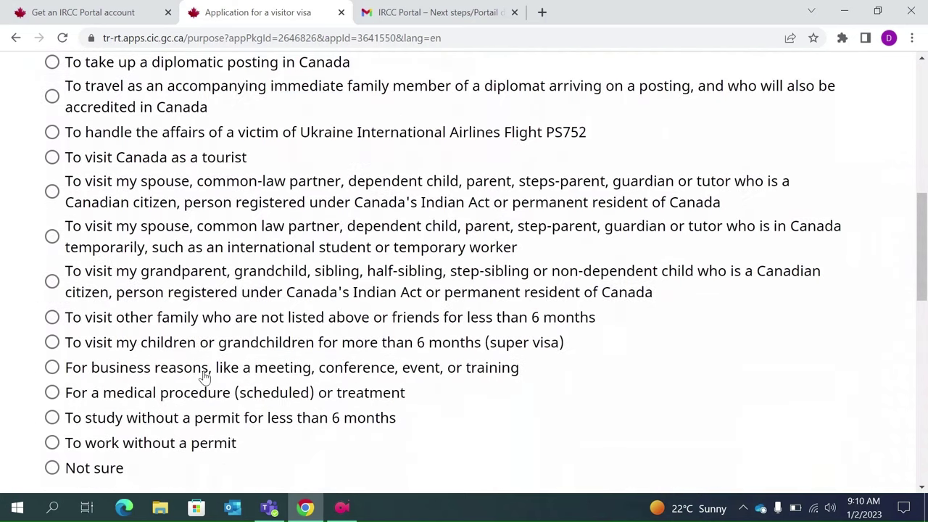
{"action": "scroll", "coordinate": [204, 377], "scroll_direction": "up", "scroll_amount": 3}
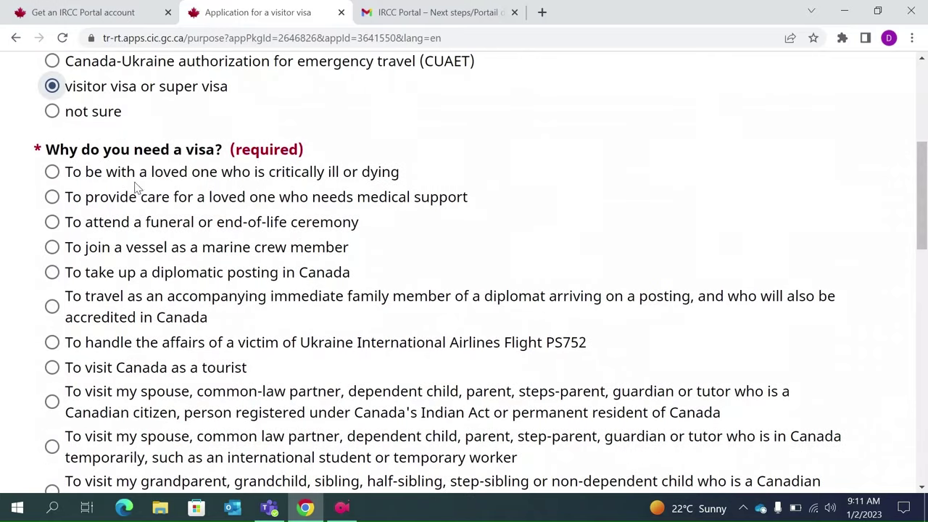
{"action": "scroll", "coordinate": [157, 181], "scroll_direction": "down", "scroll_amount": 1}
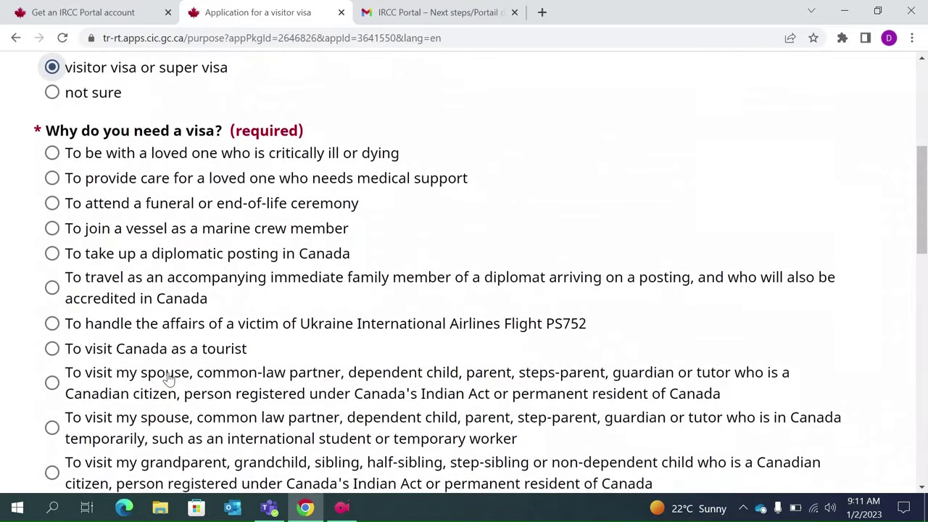
{"action": "scroll", "coordinate": [169, 369], "scroll_direction": "down", "scroll_amount": 1}
{"action": "scroll", "coordinate": [169, 377], "scroll_direction": "down", "scroll_amount": 2}
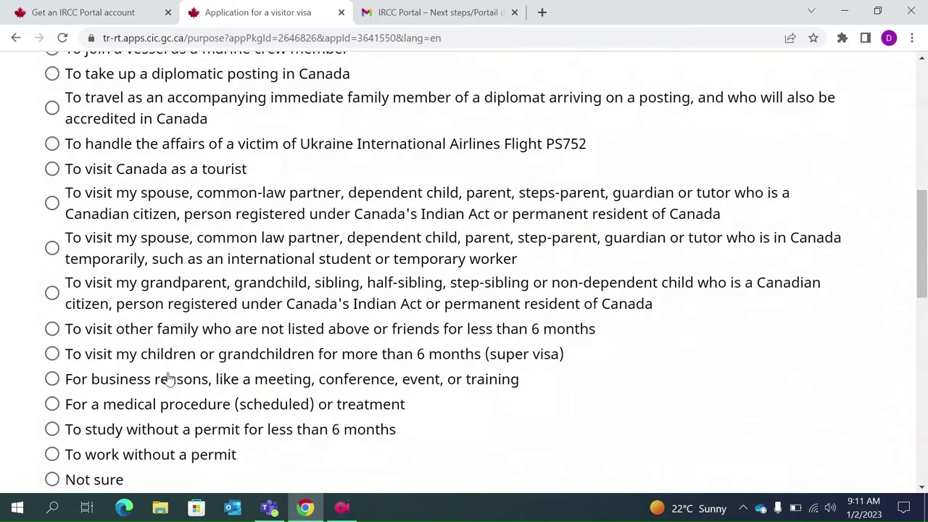
{"action": "scroll", "coordinate": [166, 377], "scroll_direction": "up", "scroll_amount": 1}
{"action": "scroll", "coordinate": [169, 374], "scroll_direction": "down", "scroll_amount": 1}
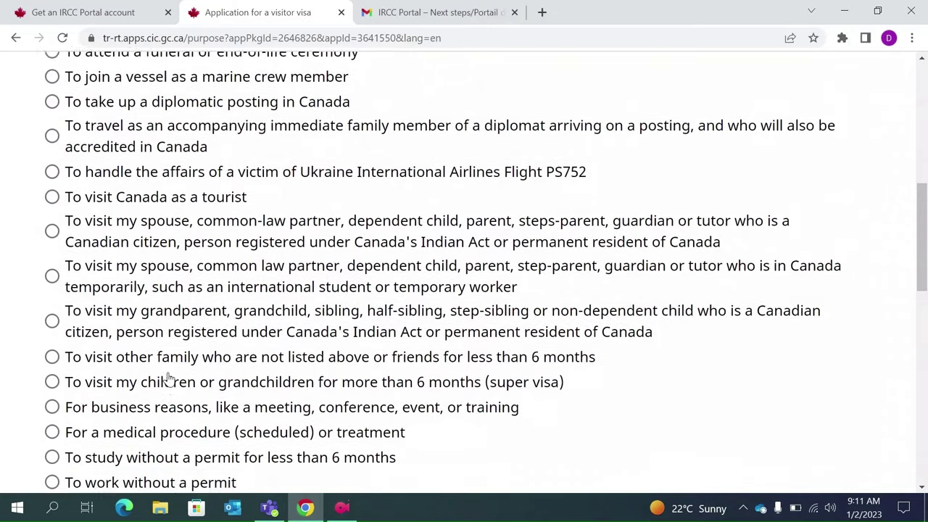
- Select visiting other family or friends for less than 6 months and begin the Tell us more description
{"action": "left_click", "coordinate": [52, 351]}
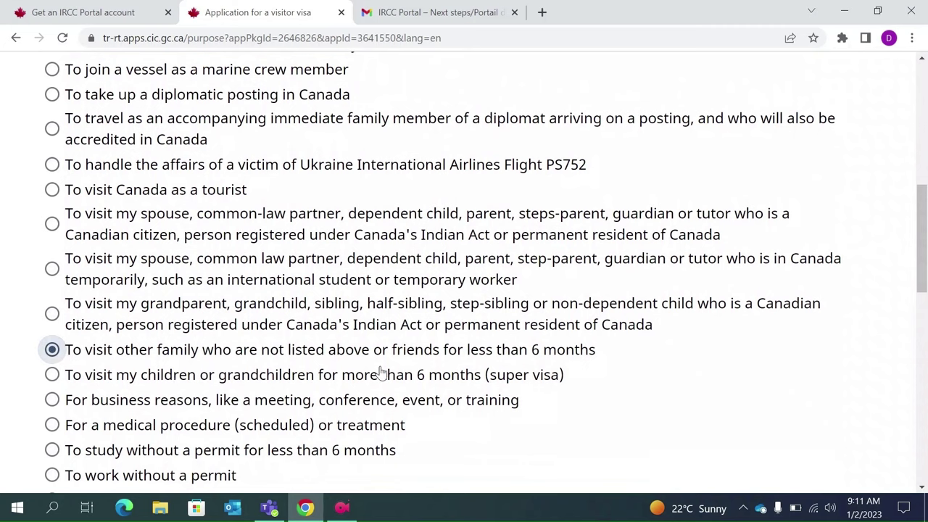
{"action": "scroll", "coordinate": [566, 368], "scroll_direction": "up", "scroll_amount": 1}
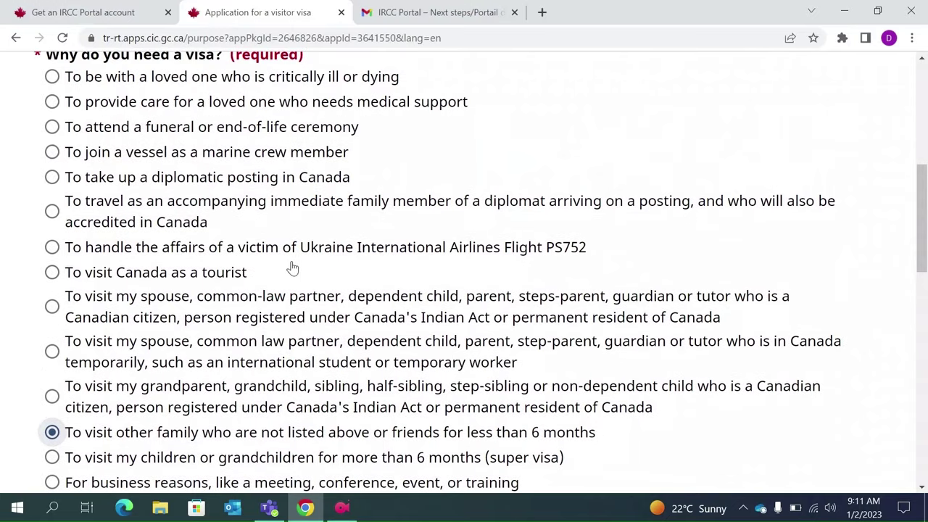
{"action": "scroll", "coordinate": [260, 148], "scroll_direction": "down", "scroll_amount": 1}
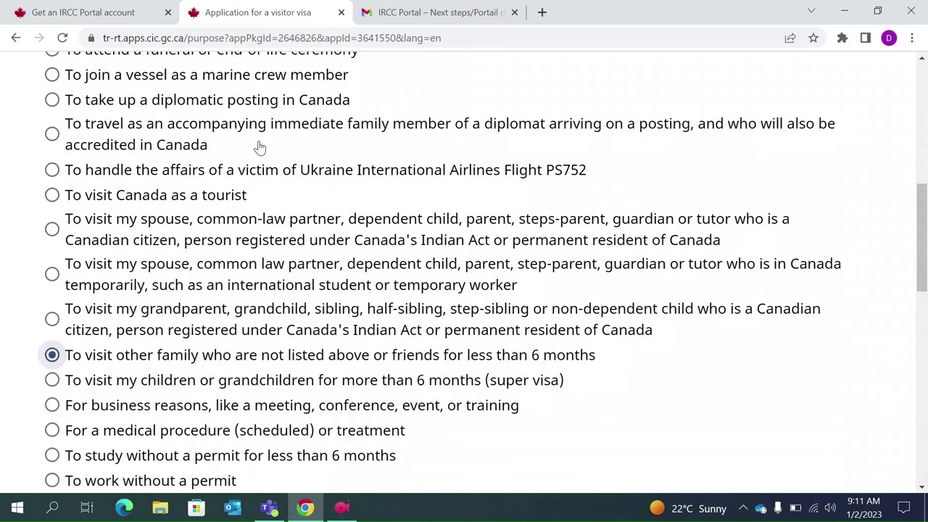
{"action": "scroll", "coordinate": [259, 148], "scroll_direction": "down", "scroll_amount": 1}
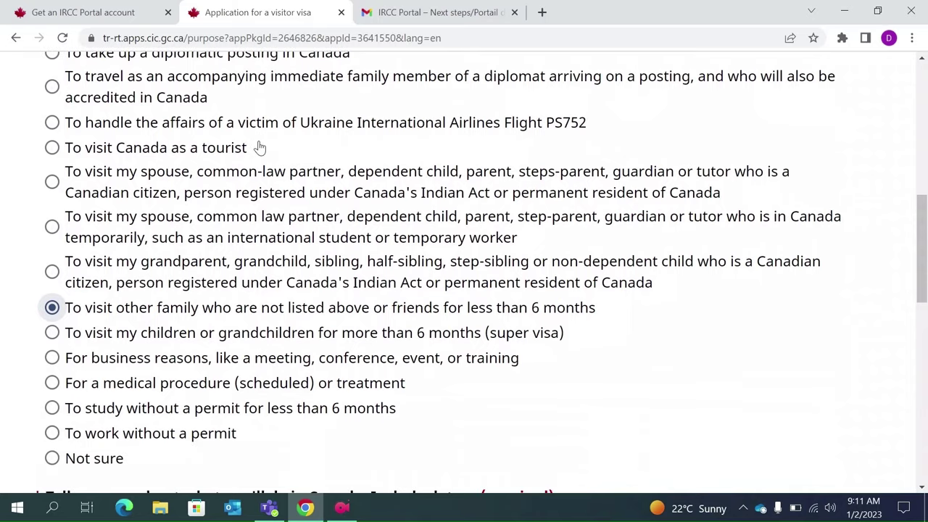
{"action": "scroll", "coordinate": [298, 244], "scroll_direction": "down", "scroll_amount": 3}
{"action": "scroll", "coordinate": [297, 243], "scroll_direction": "down", "scroll_amount": 1}
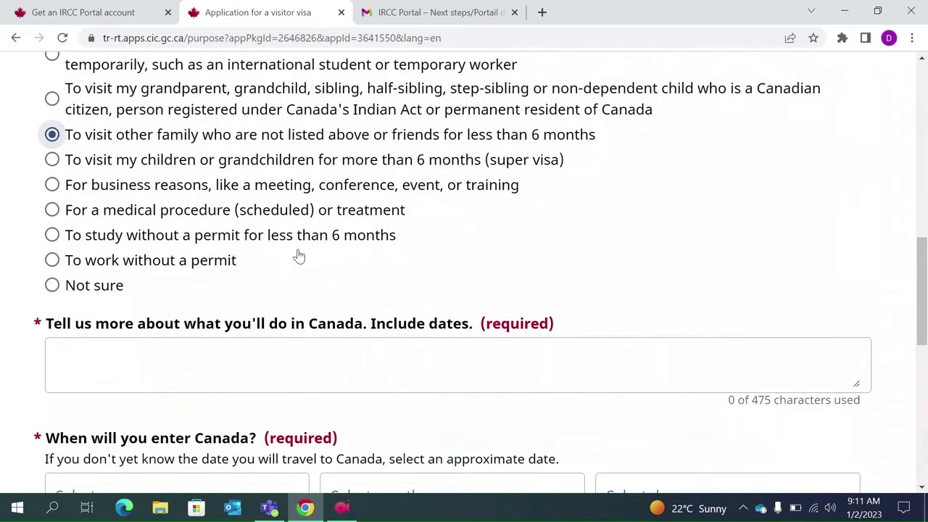
{"action": "left_click", "coordinate": [206, 364]}
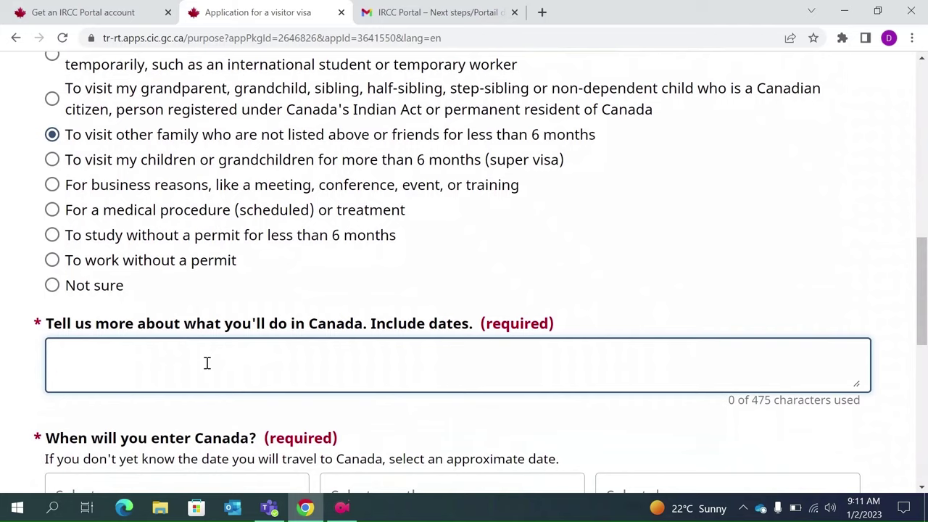
- Describe the visit as 'To visit my family member from 01 May 2023 till 01 June 2023'
{"action": "type", "text": "To visit my family "}
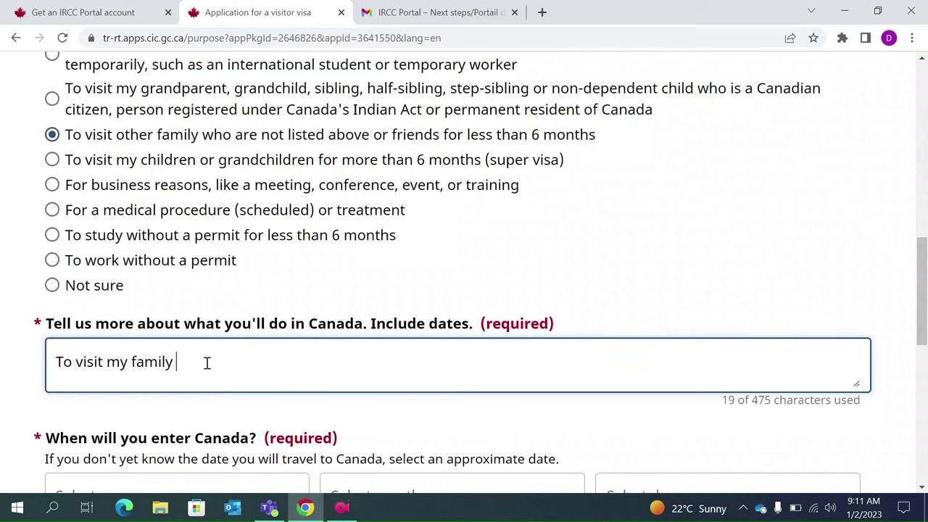
{"action": "type", "text": "member from"}
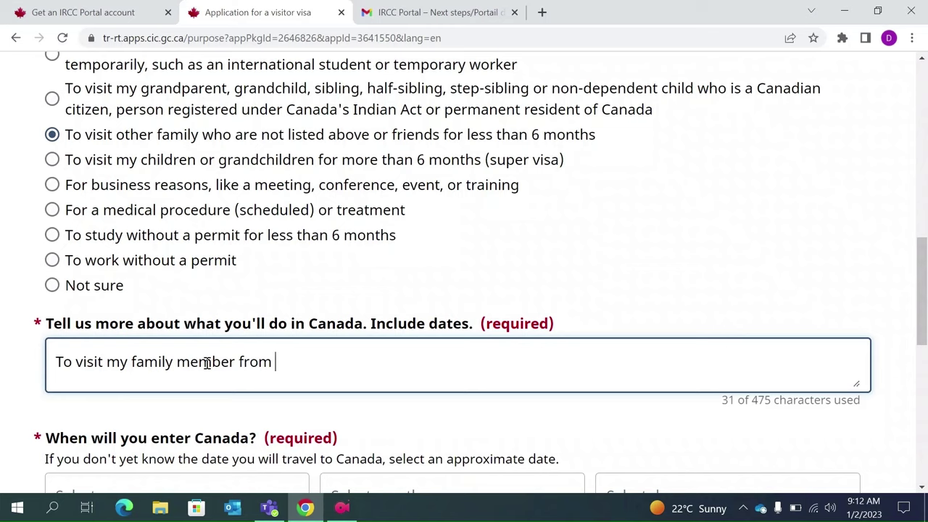
{"action": "type", "text": "May 2023"}
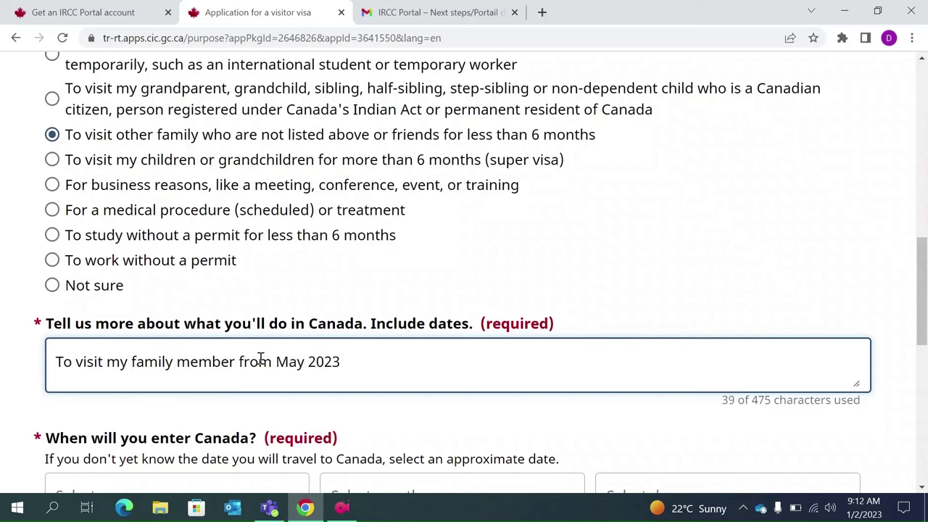
{"action": "left_click", "coordinate": [275, 361]}
{"action": "type", "text": "01"}
{"action": "left_click", "coordinate": [373, 359]}
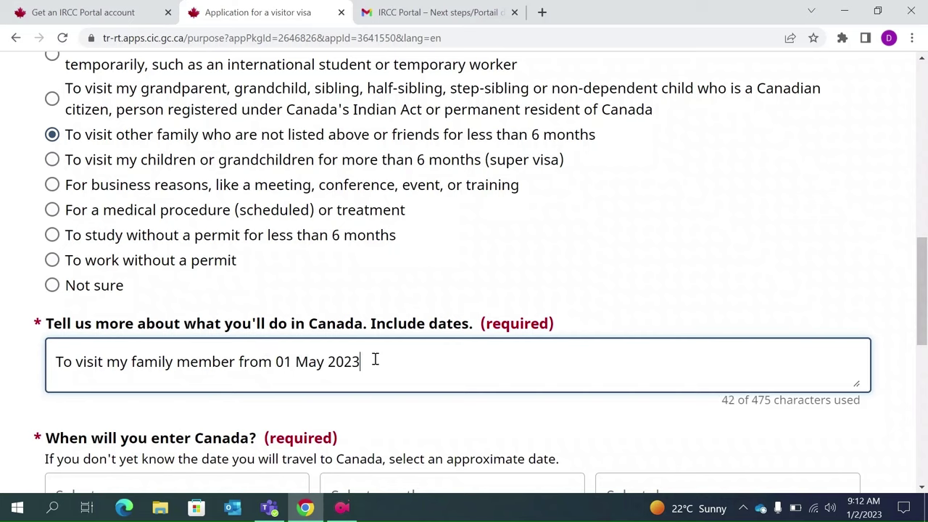
{"action": "type", "text": "till 01 June 2023"}
{"action": "scroll", "coordinate": [376, 363], "scroll_direction": "down", "scroll_amount": 1}
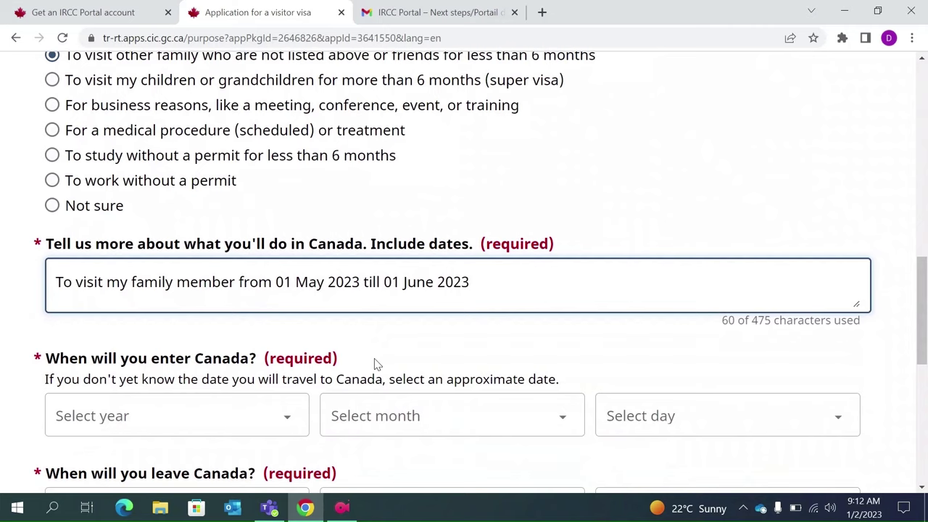
{"action": "scroll", "coordinate": [375, 363], "scroll_direction": "down", "scroll_amount": 1}
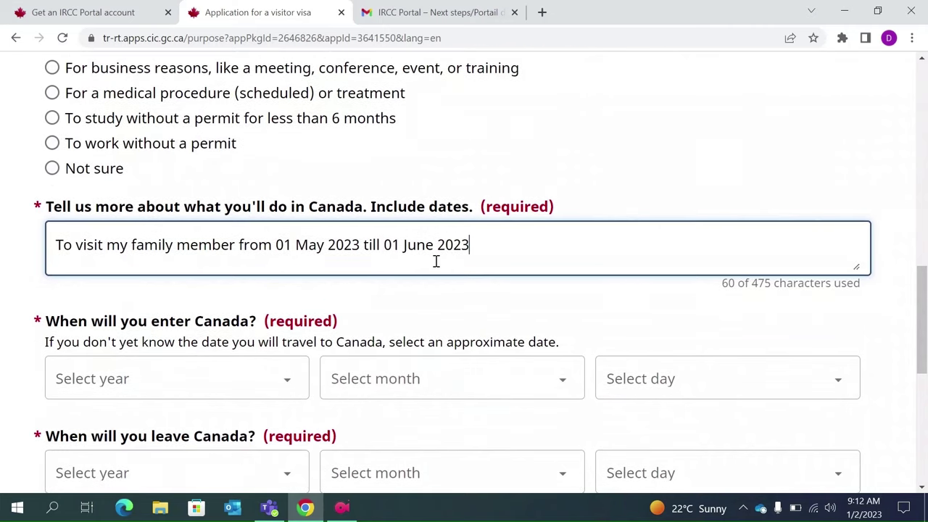
- Set the date of entry to Canada to 2023, May, 1
{"action": "left_click", "coordinate": [288, 386]}
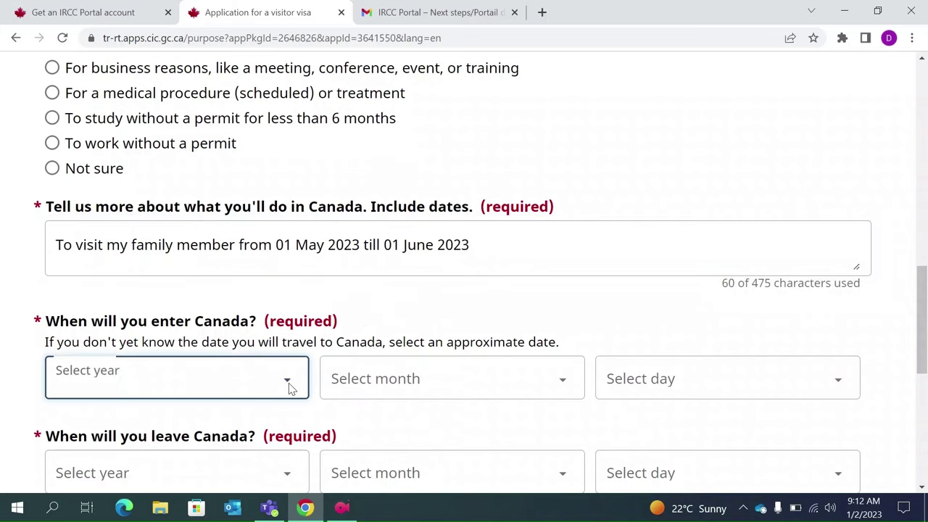
{"action": "key", "text": "Down"}
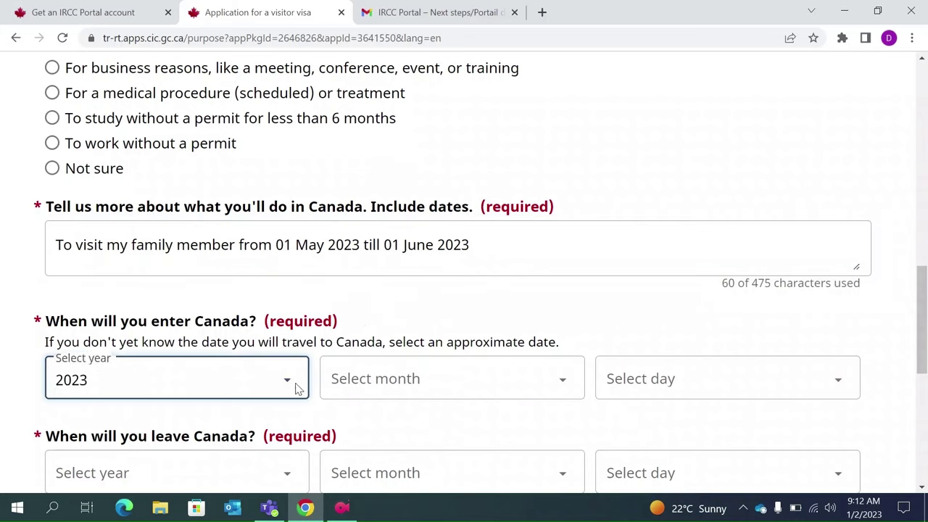
{"action": "left_click", "coordinate": [406, 388]}
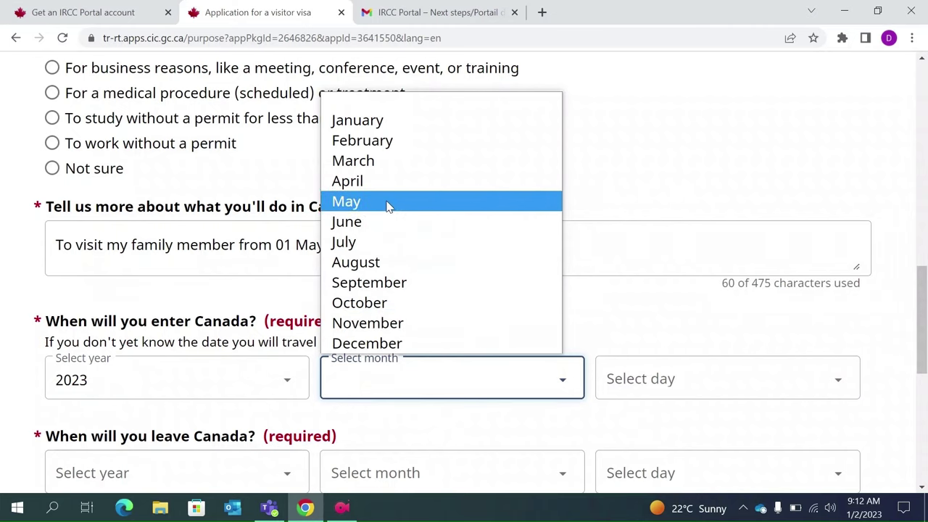
{"action": "left_click", "coordinate": [388, 203]}
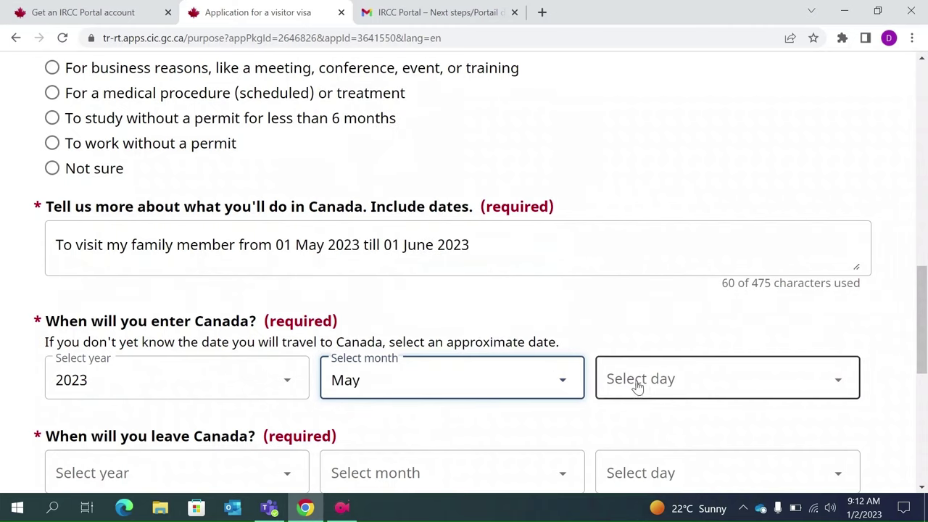
{"action": "left_click", "coordinate": [648, 390]}
{"action": "left_click", "coordinate": [650, 390]}
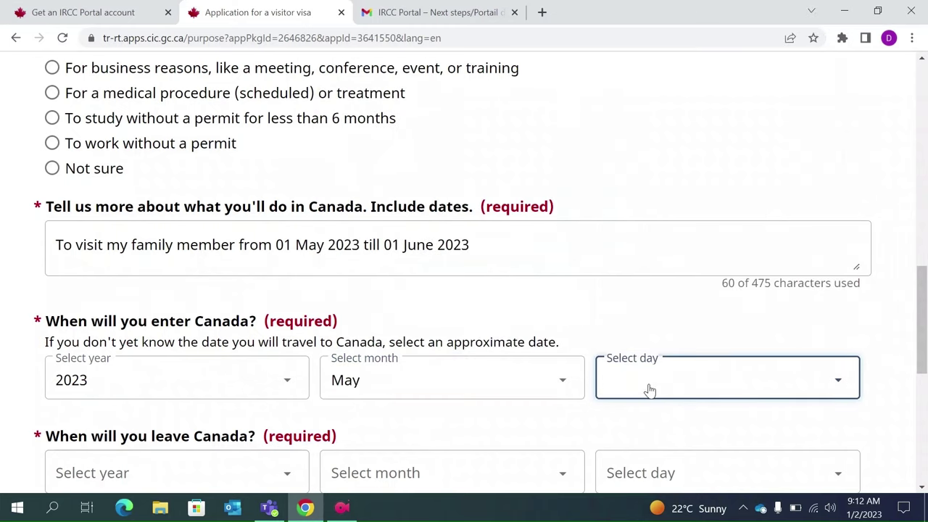
{"action": "left_click", "coordinate": [840, 371]}
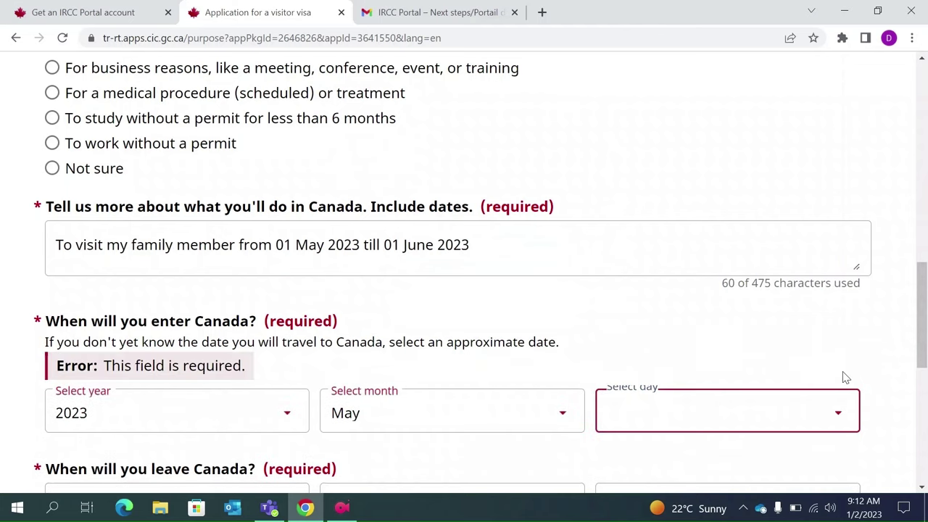
{"action": "left_click", "coordinate": [626, 421]}
{"action": "left_click", "coordinate": [661, 29]}
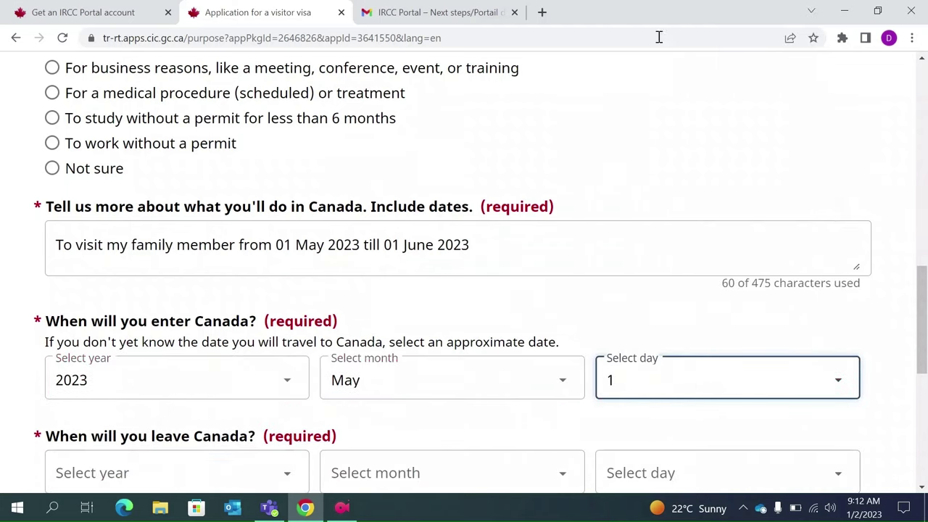
{"action": "scroll", "coordinate": [517, 224], "scroll_direction": "down", "scroll_amount": 1}
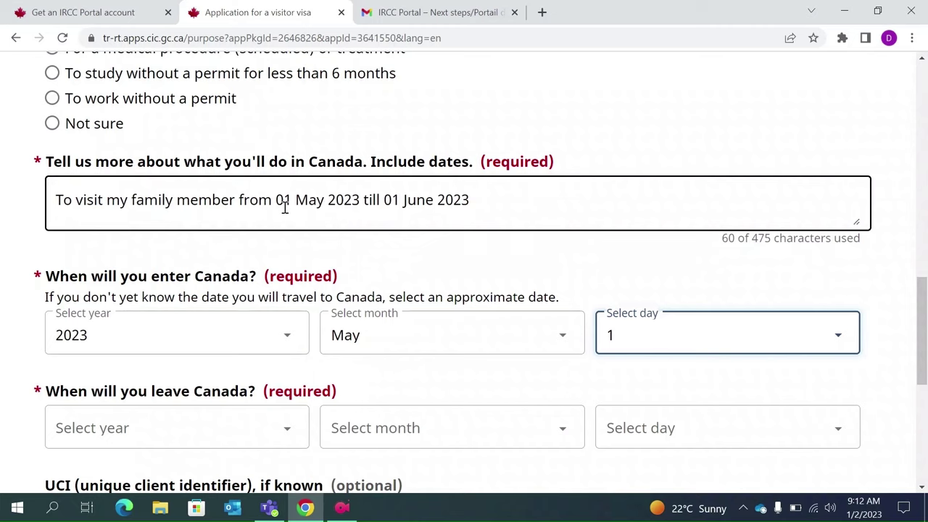
{"action": "scroll", "coordinate": [441, 226], "scroll_direction": "down", "scroll_amount": 1}
{"action": "scroll", "coordinate": [440, 225], "scroll_direction": "down", "scroll_amount": 1}
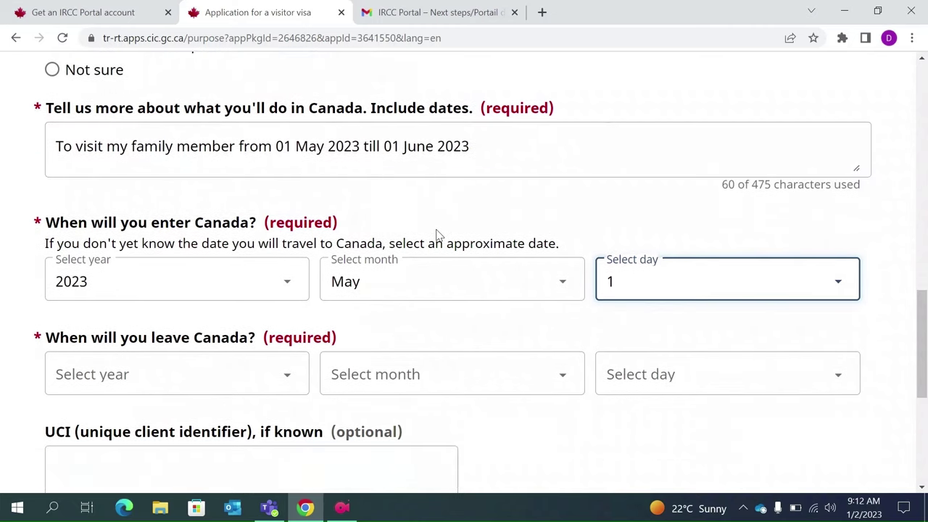
- Set the departure date to 2023, June, 1, leave the UCI blank, and save
{"action": "left_click", "coordinate": [286, 380]}
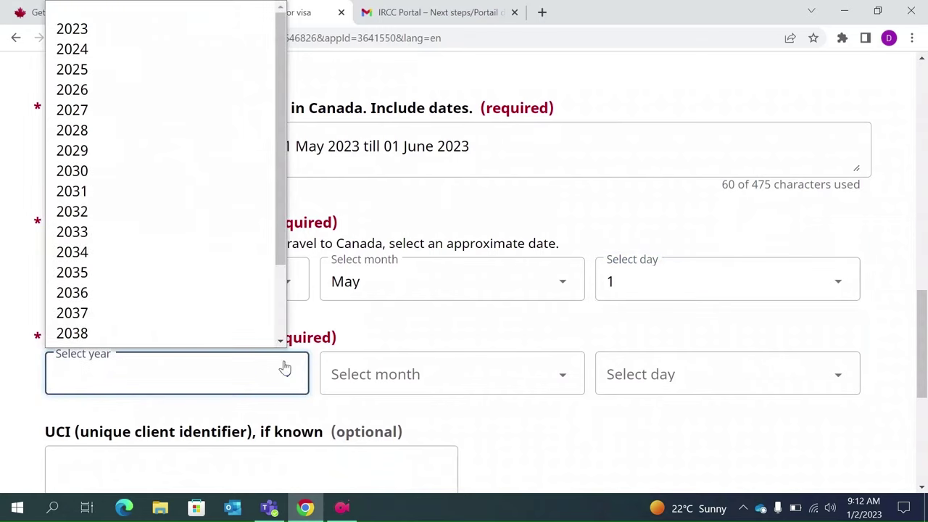
{"action": "left_click", "coordinate": [167, 29]}
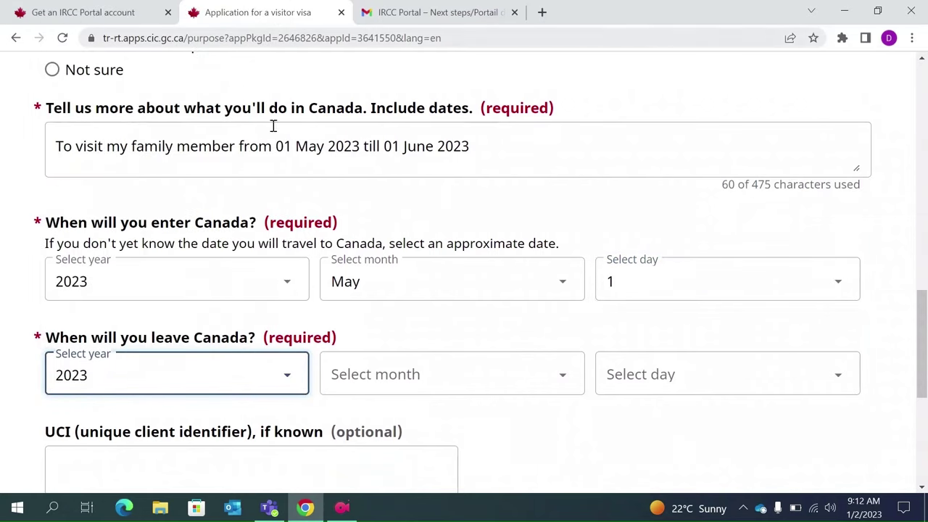
{"action": "left_click", "coordinate": [432, 383]}
{"action": "key", "text": "Down"}
{"action": "key", "text": "Down"}
{"action": "key", "text": "Down"}
{"action": "key", "text": "Down"}
{"action": "key", "text": "Down"}
{"action": "key", "text": "Down"}
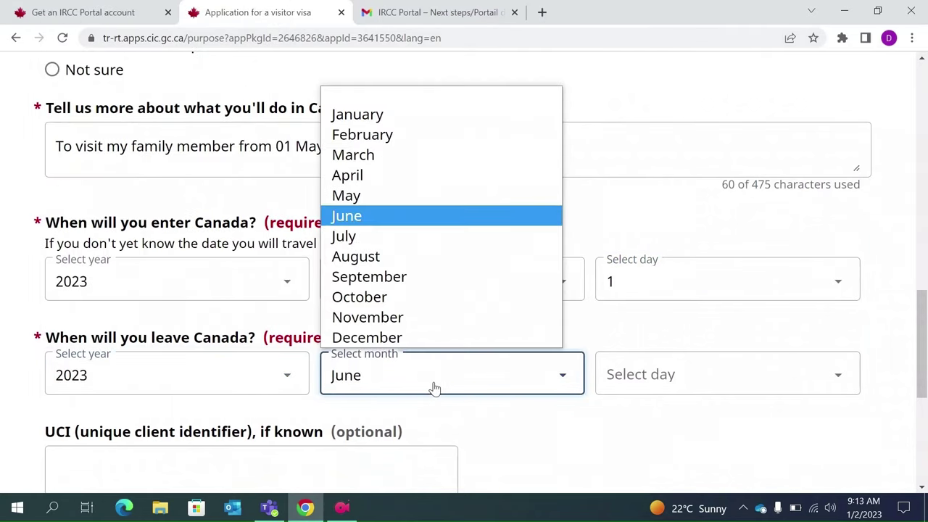
{"action": "key", "text": "Return"}
{"action": "left_click", "coordinate": [647, 388]}
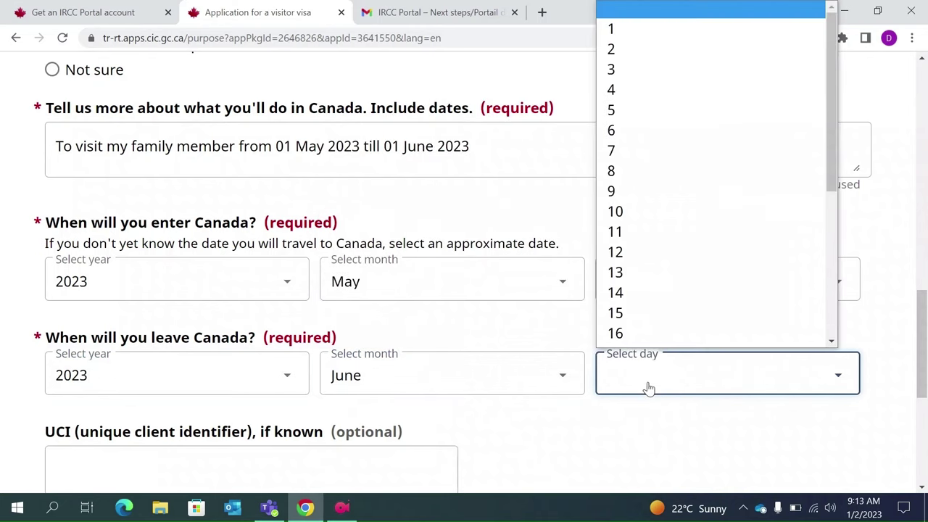
{"action": "key", "text": "Down"}
{"action": "key", "text": "Return"}
{"action": "scroll", "coordinate": [648, 388], "scroll_direction": "down", "scroll_amount": 2}
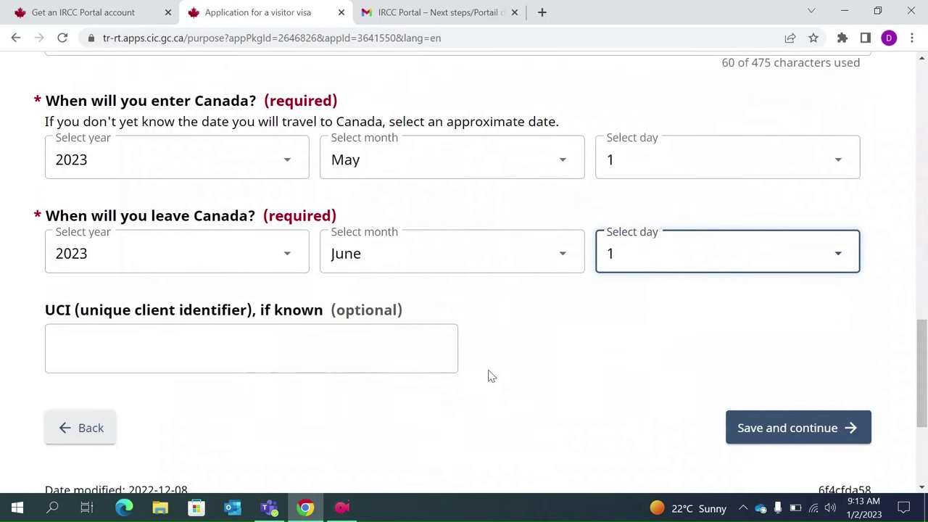
{"action": "left_click", "coordinate": [253, 353]}
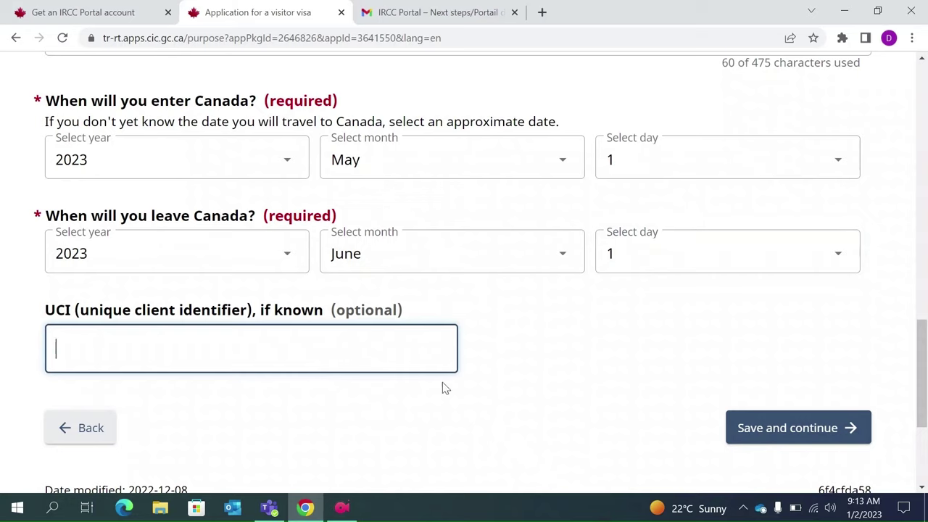
{"action": "left_click", "coordinate": [813, 429]}
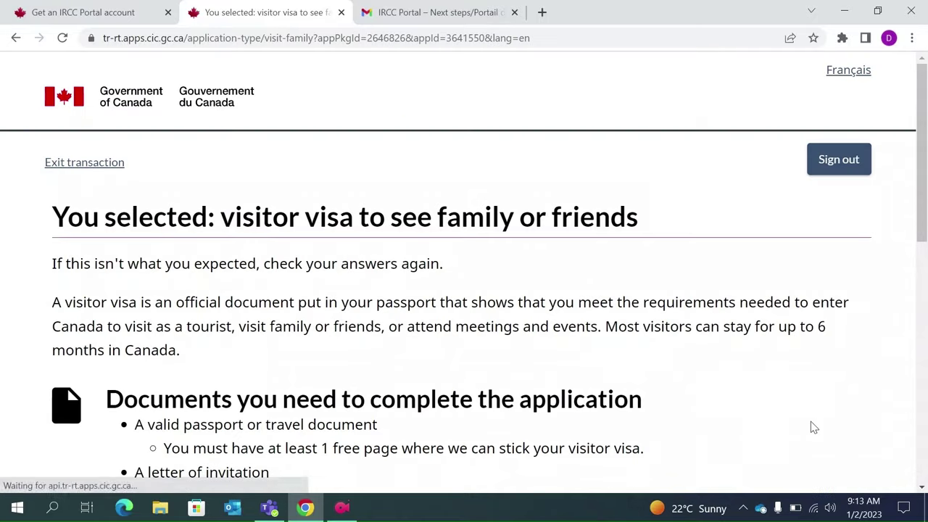
- Review the passport and information requirements for the visitor visa, then continue to the application
{"action": "scroll", "coordinate": [576, 360], "scroll_direction": "down", "scroll_amount": 2}
{"action": "scroll", "coordinate": [577, 362], "scroll_direction": "down", "scroll_amount": 1}
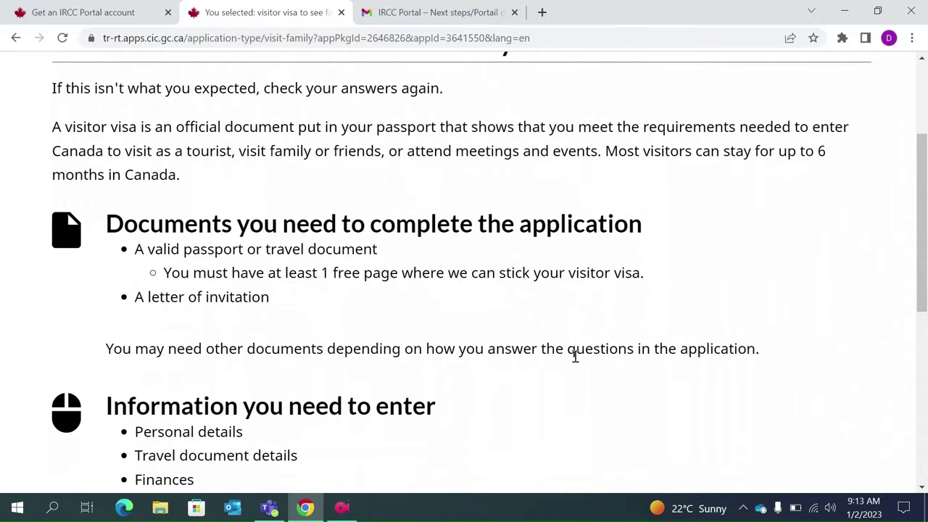
{"action": "scroll", "coordinate": [576, 361], "scroll_direction": "up", "scroll_amount": 1}
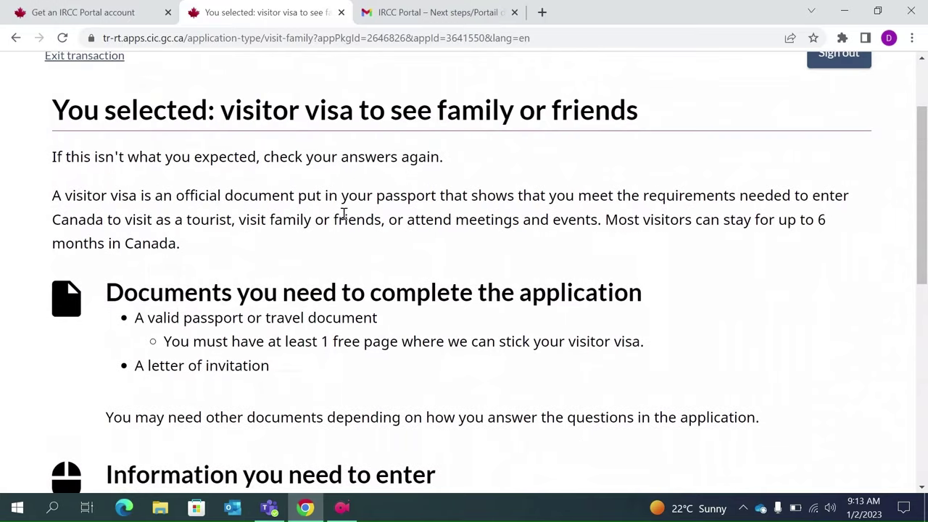
{"action": "scroll", "coordinate": [441, 332], "scroll_direction": "down", "scroll_amount": 1}
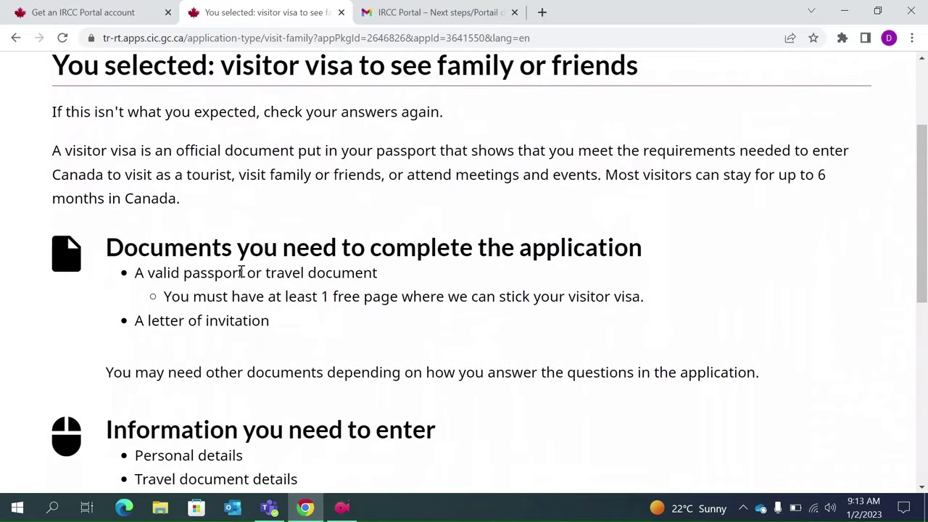
{"action": "left_click_drag", "start_coordinate": [243, 272], "coordinate": [182, 274]}
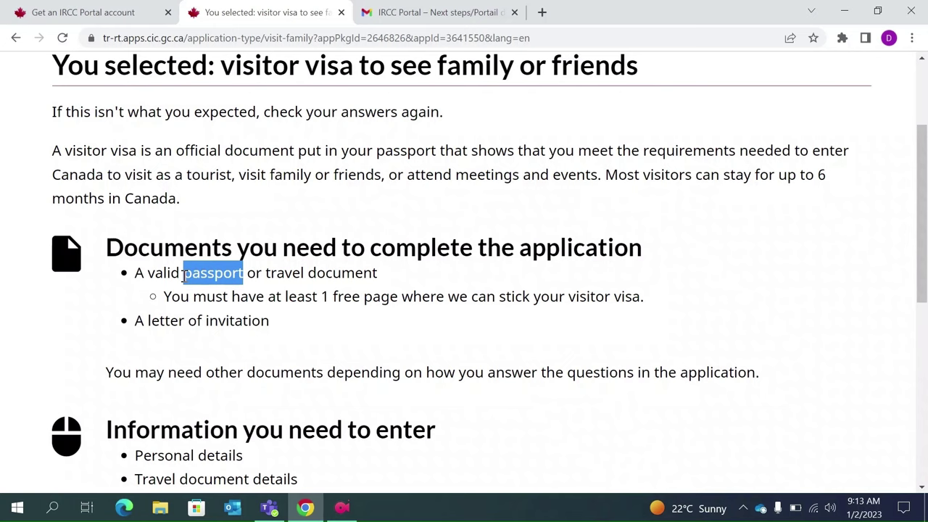
{"action": "scroll", "coordinate": [186, 276], "scroll_direction": "down", "scroll_amount": 3}
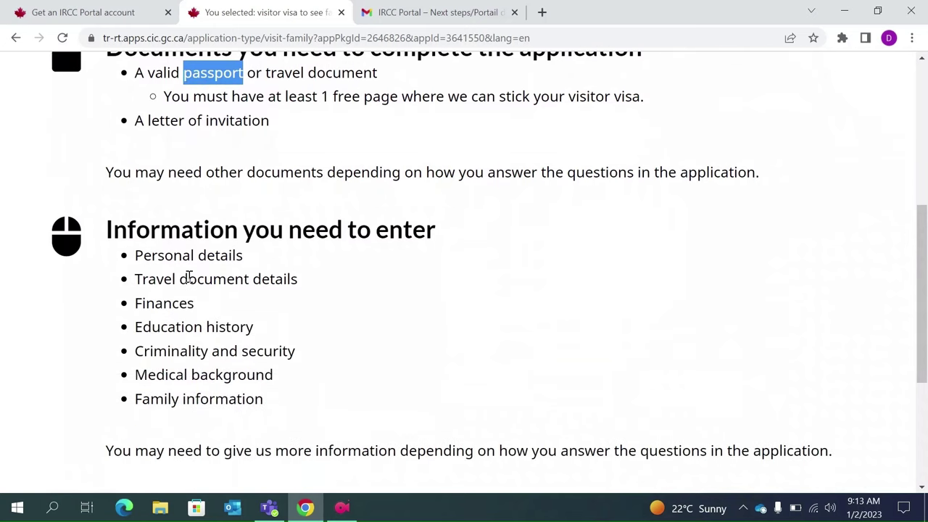
{"action": "left_click", "coordinate": [264, 407]}
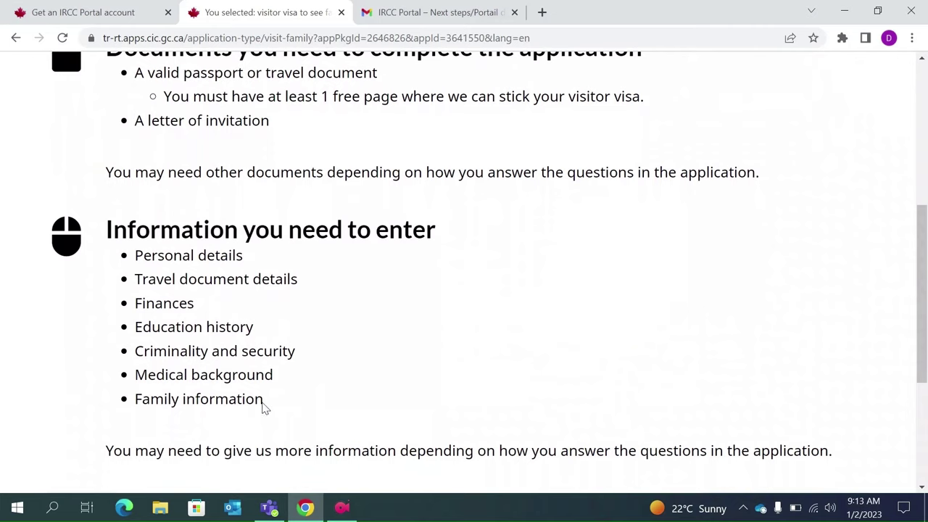
{"action": "left_click_drag", "start_coordinate": [264, 408], "coordinate": [134, 268]}
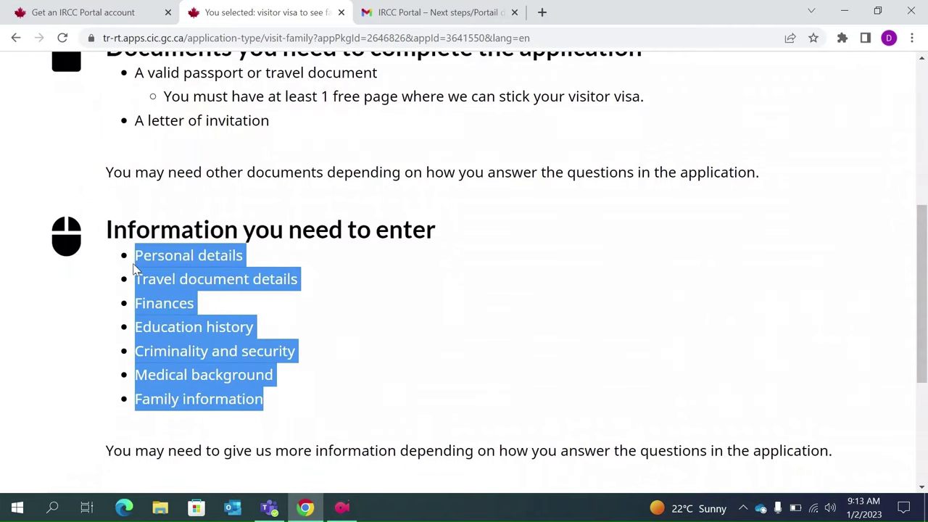
{"action": "scroll", "coordinate": [134, 268], "scroll_direction": "down", "scroll_amount": 2}
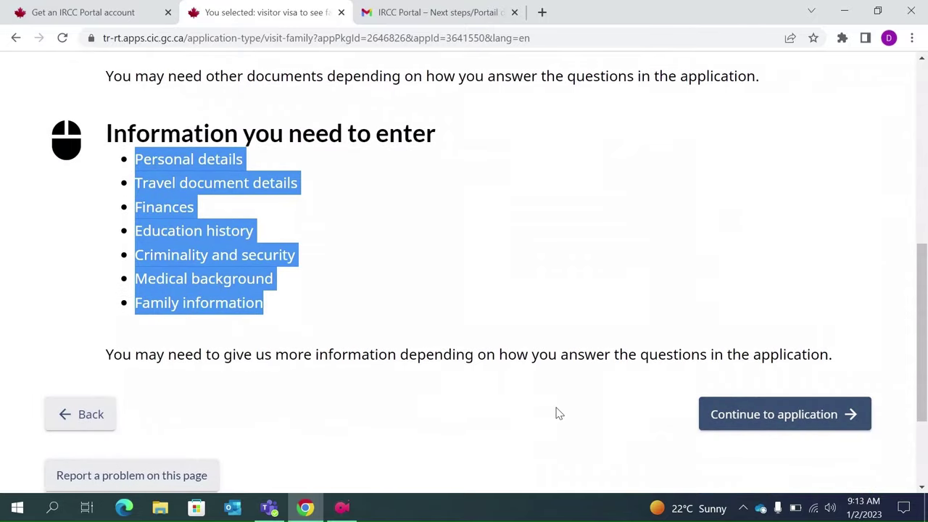
{"action": "left_click", "coordinate": [766, 419]}
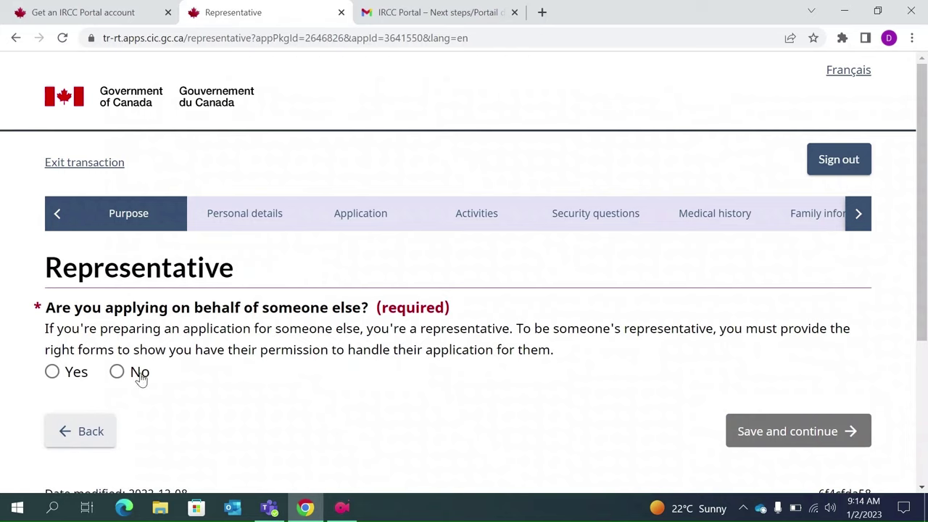
- Answer No on the Representative page and save
{"action": "left_click", "coordinate": [116, 372]}
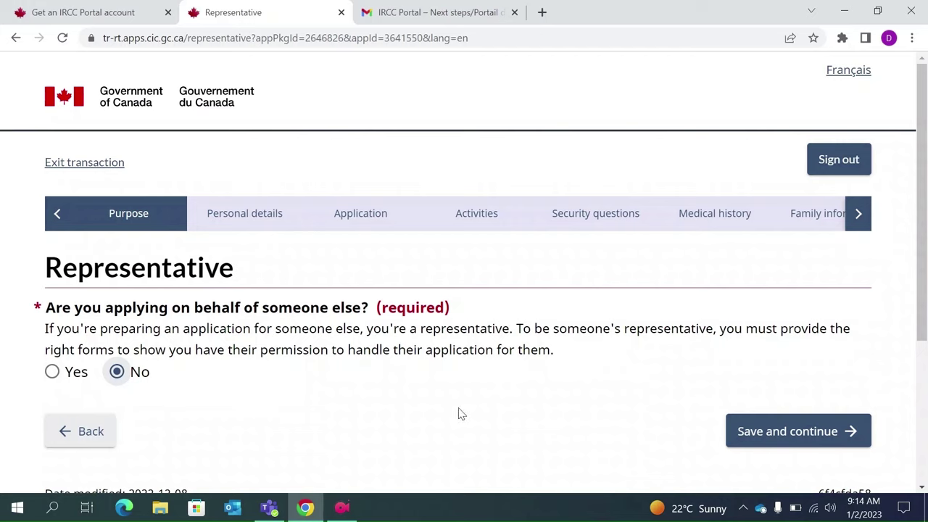
{"action": "left_click", "coordinate": [762, 441]}
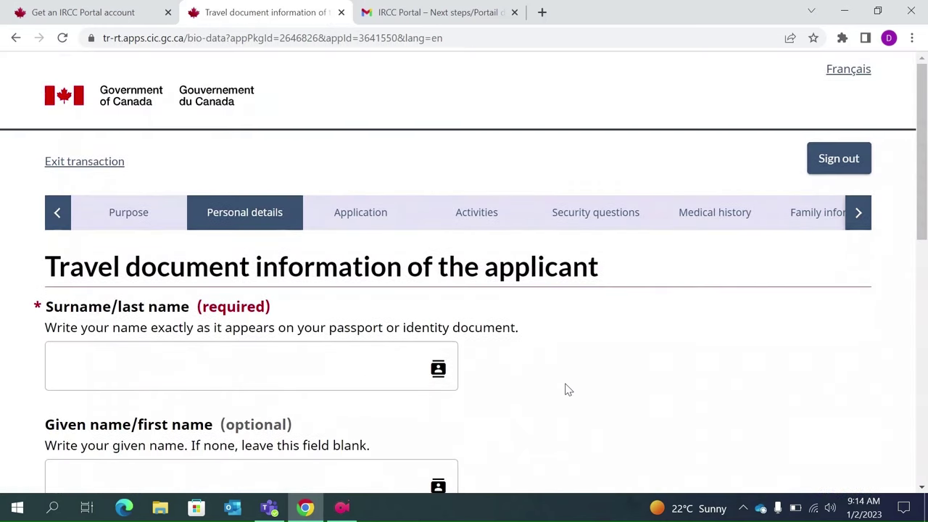
- Enter the applicant's surname and given name
{"action": "scroll", "coordinate": [568, 390], "scroll_direction": "down", "scroll_amount": 1}
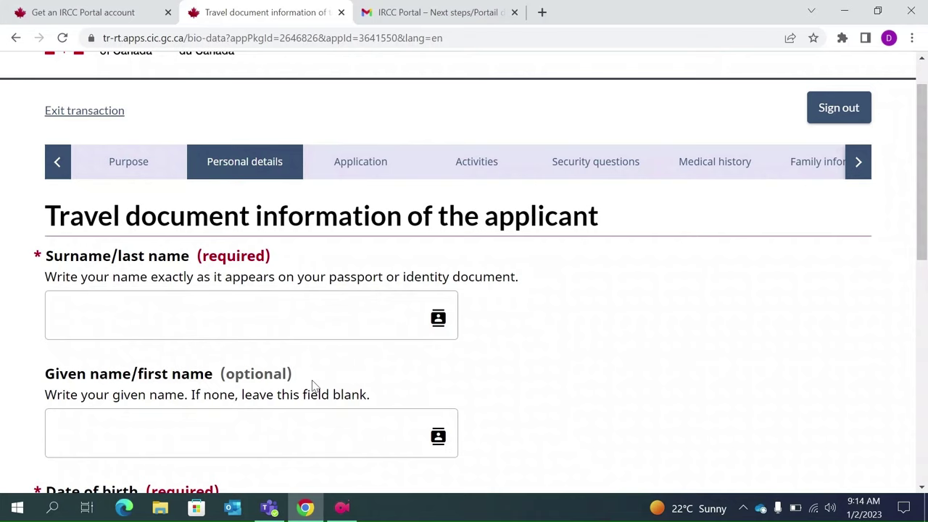
{"action": "left_click_drag", "start_coordinate": [593, 219], "coordinate": [492, 221]}
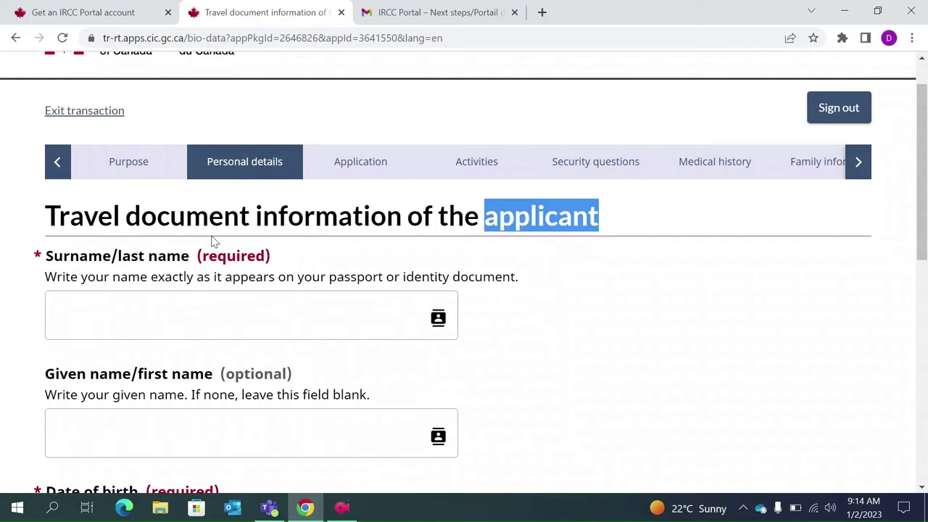
{"action": "left_click", "coordinate": [94, 323]}
{"action": "type", "text": "Smith"}
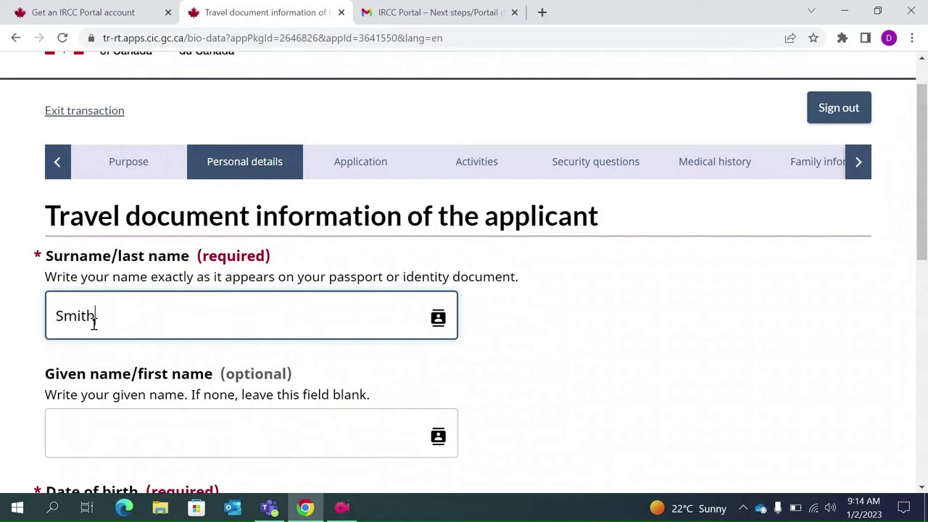
{"action": "scroll", "coordinate": [93, 323], "scroll_direction": "down", "scroll_amount": 1}
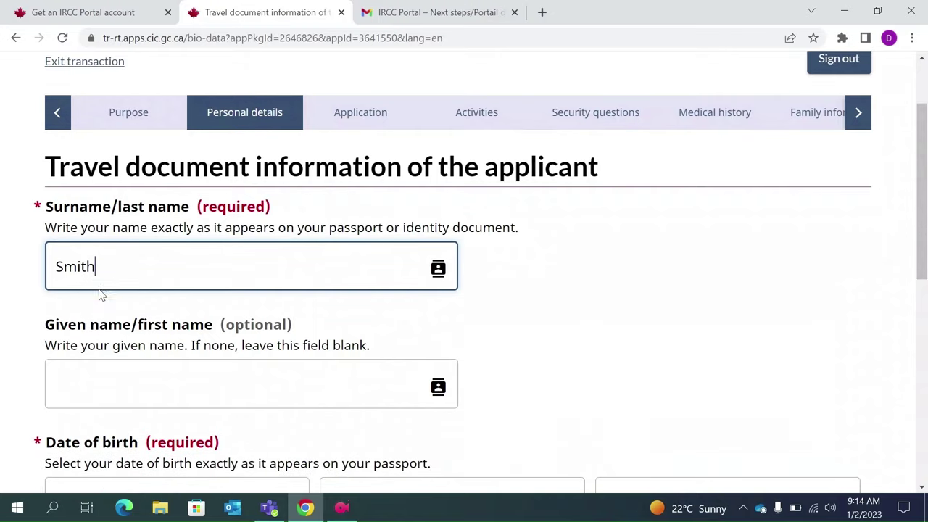
{"action": "left_click", "coordinate": [107, 385]}
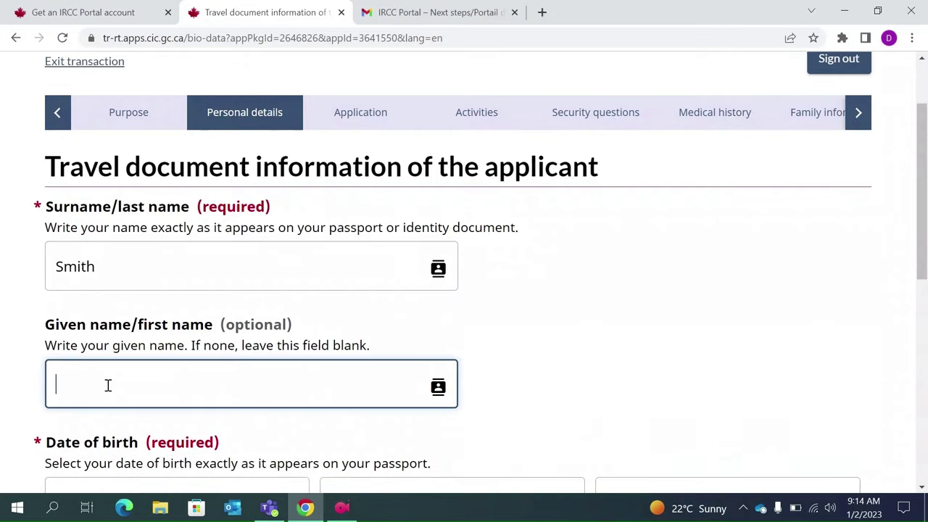
{"action": "type", "text": "Adam"}
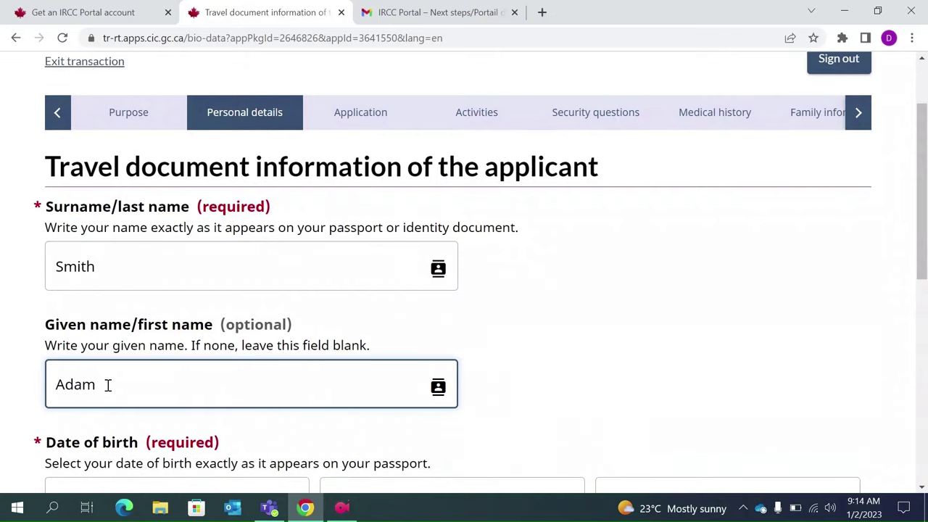
{"action": "left_click", "coordinate": [215, 324]}
{"action": "left_click_drag", "start_coordinate": [215, 324], "coordinate": [45, 324]}
{"action": "left_click_drag", "start_coordinate": [187, 206], "coordinate": [45, 208]}
{"action": "scroll", "coordinate": [47, 210], "scroll_direction": "down", "scroll_amount": 1}
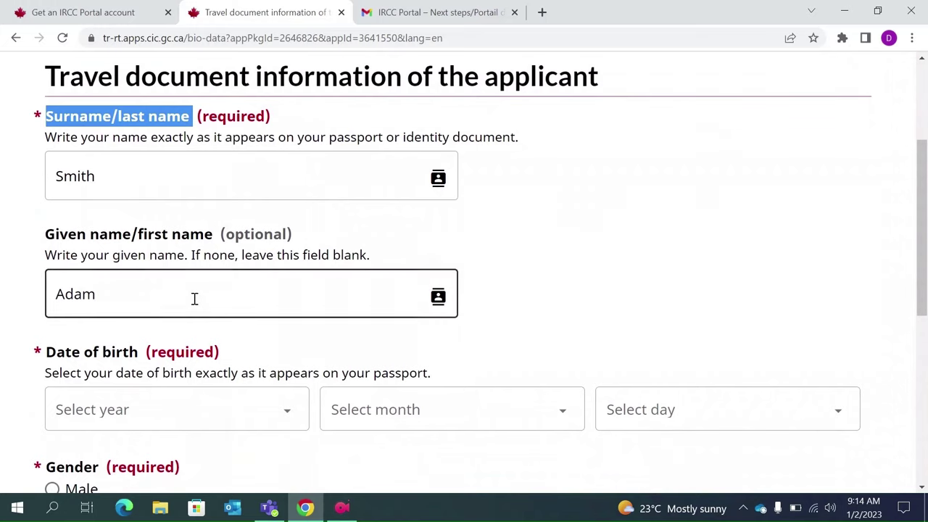
{"action": "scroll", "coordinate": [193, 298], "scroll_direction": "down", "scroll_amount": 1}
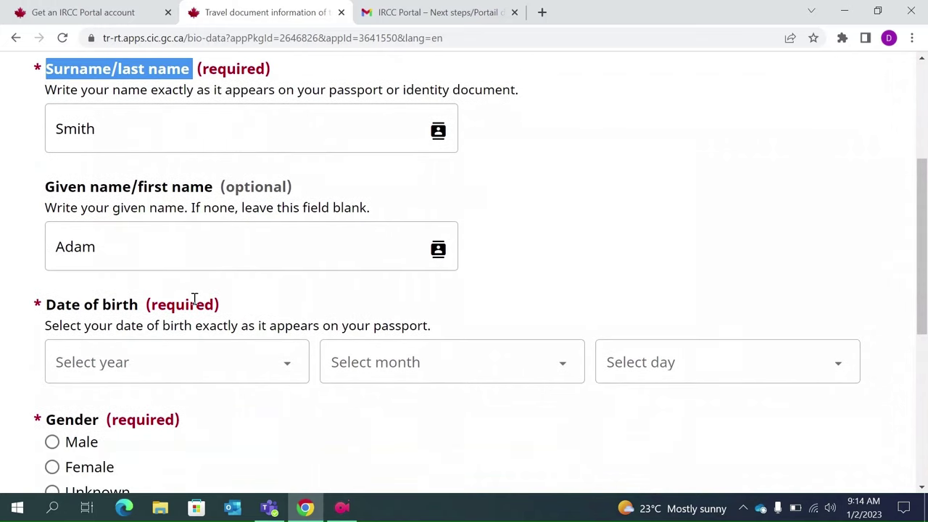
- Set the date of birth to 1 January 1994 and gender to Male, then save
{"action": "left_click", "coordinate": [280, 375]}
{"action": "type", "text": "1994"}
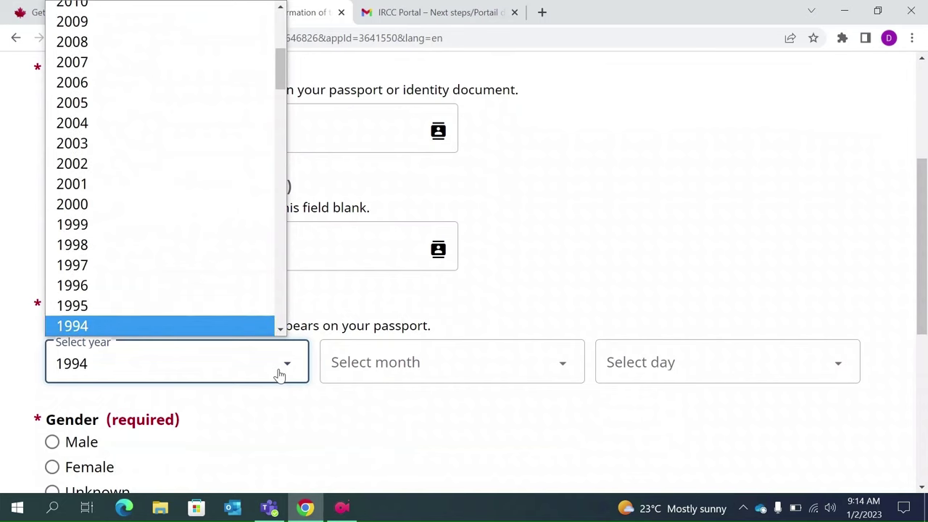
{"action": "left_click", "coordinate": [398, 366]}
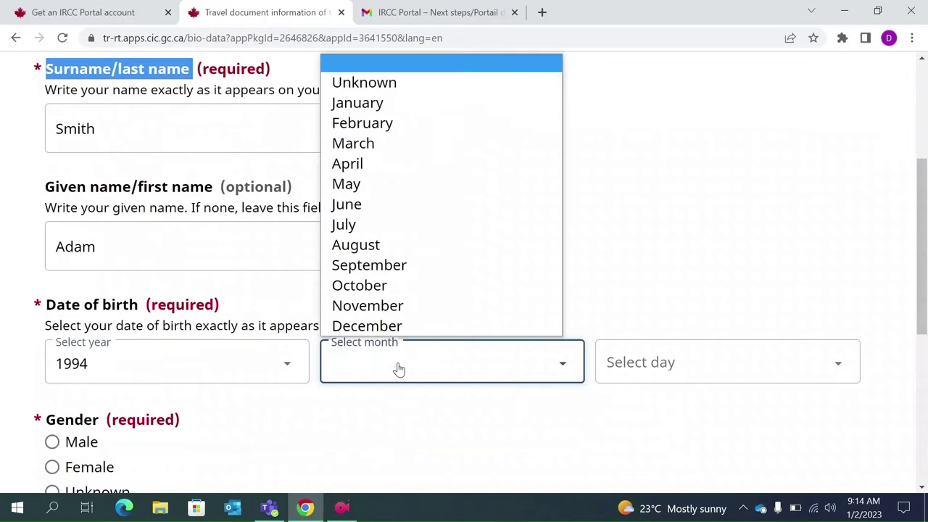
{"action": "left_click", "coordinate": [392, 103]}
{"action": "left_click", "coordinate": [644, 367]}
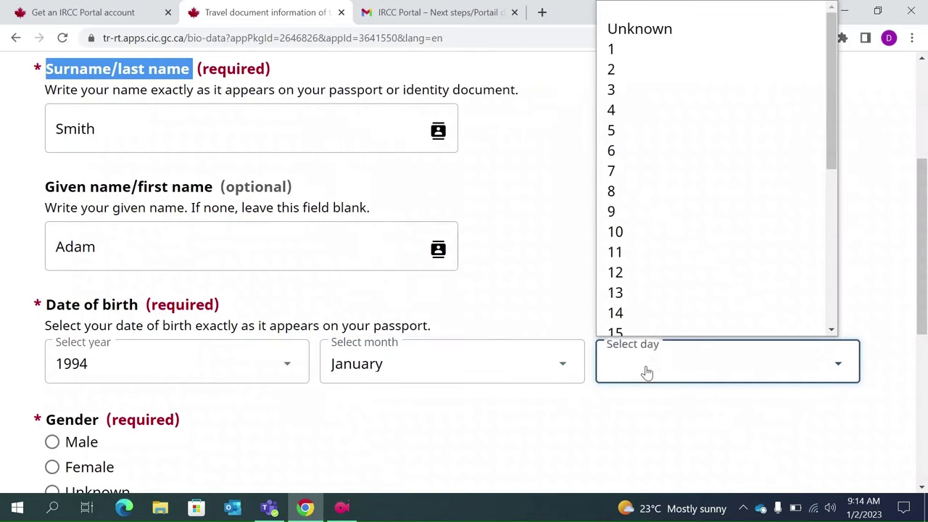
{"action": "left_click", "coordinate": [631, 56]}
{"action": "scroll", "coordinate": [172, 325], "scroll_direction": "down", "scroll_amount": 1}
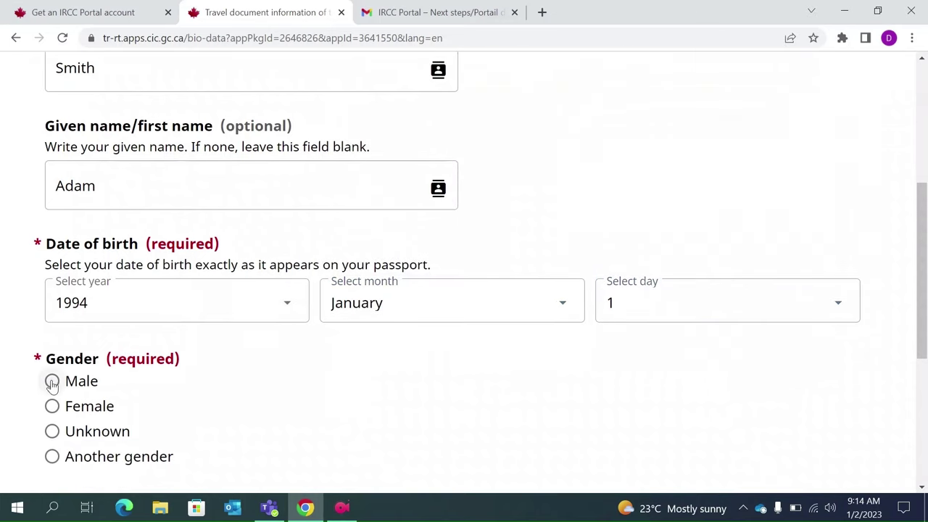
{"action": "left_click", "coordinate": [52, 382]}
{"action": "scroll", "coordinate": [183, 419], "scroll_direction": "down", "scroll_amount": 1}
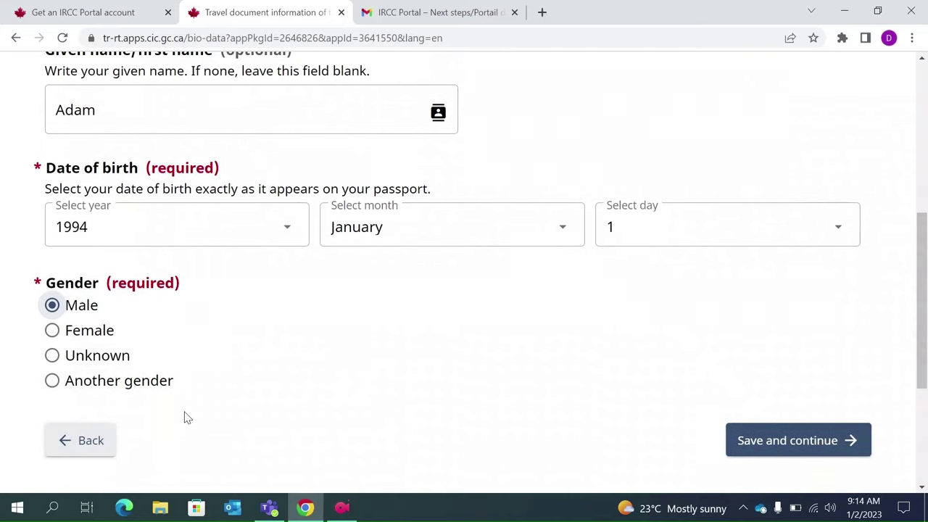
{"action": "scroll", "coordinate": [189, 415], "scroll_direction": "down", "scroll_amount": 1}
{"action": "left_click", "coordinate": [798, 387]}
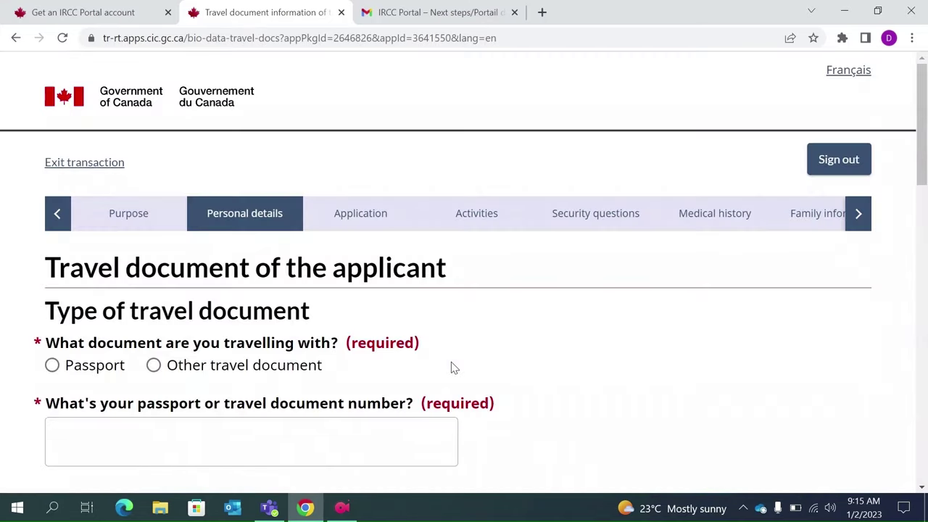
- Choose Passport as the travel document, of type Regular
{"action": "scroll", "coordinate": [451, 366], "scroll_direction": "down", "scroll_amount": 1}
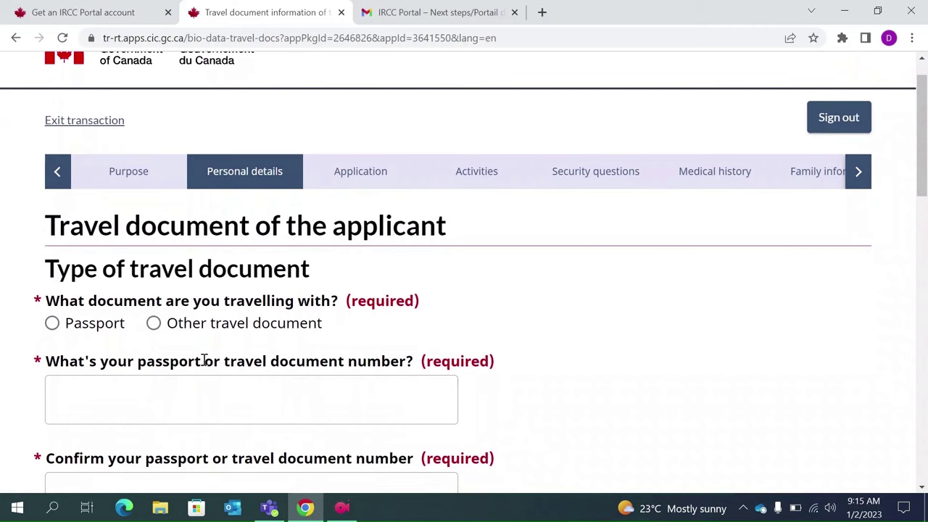
{"action": "left_click", "coordinate": [55, 326]}
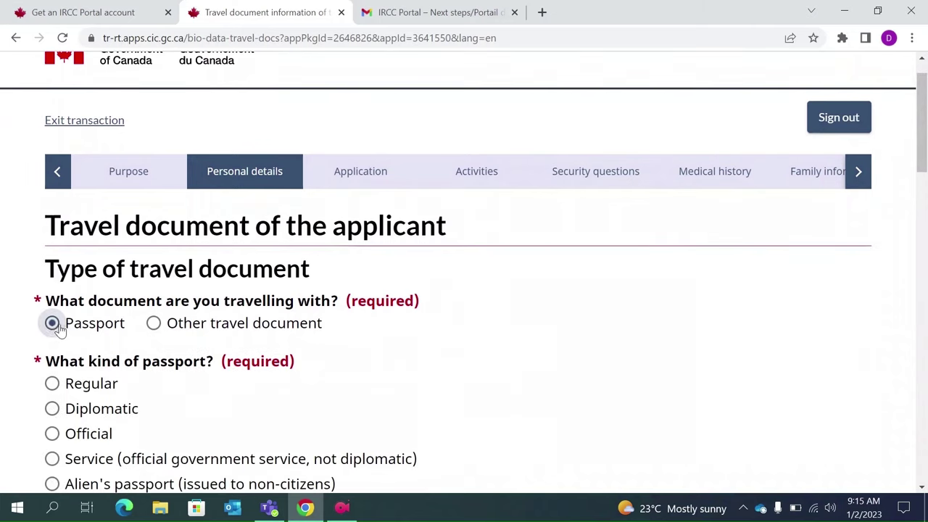
{"action": "scroll", "coordinate": [167, 366], "scroll_direction": "down", "scroll_amount": 1}
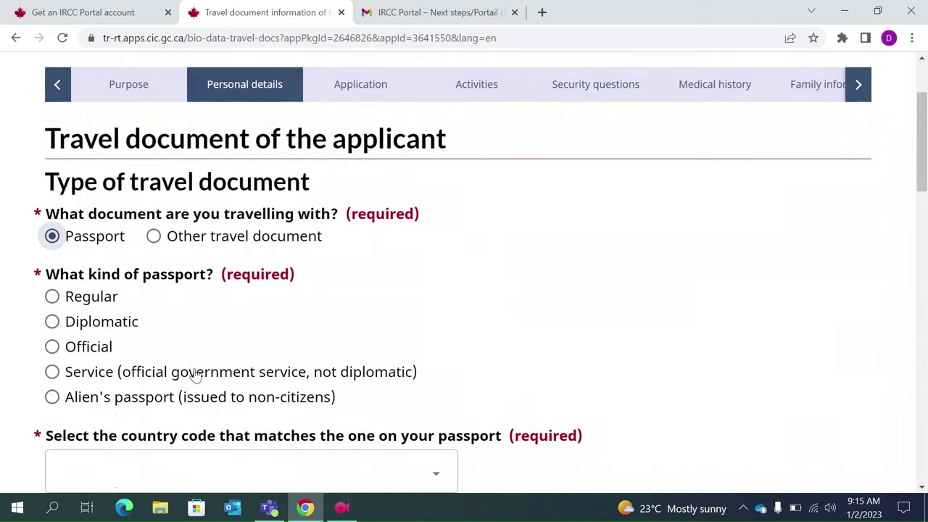
{"action": "left_click", "coordinate": [51, 298]}
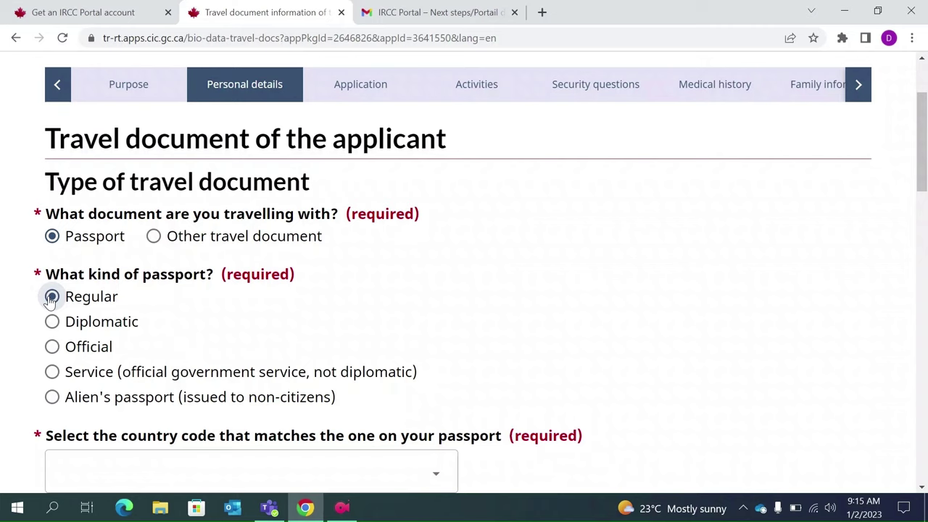
- Set the passport country code to IND (India) and the nationality to India
{"action": "scroll", "coordinate": [52, 300], "scroll_direction": "down", "scroll_amount": 1}
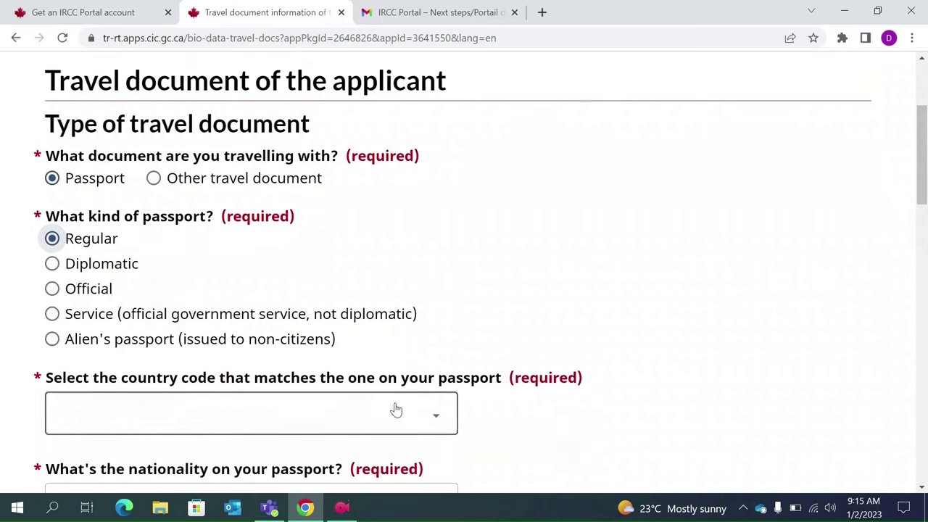
{"action": "left_click", "coordinate": [433, 425]}
{"action": "type", "text": "ind"}
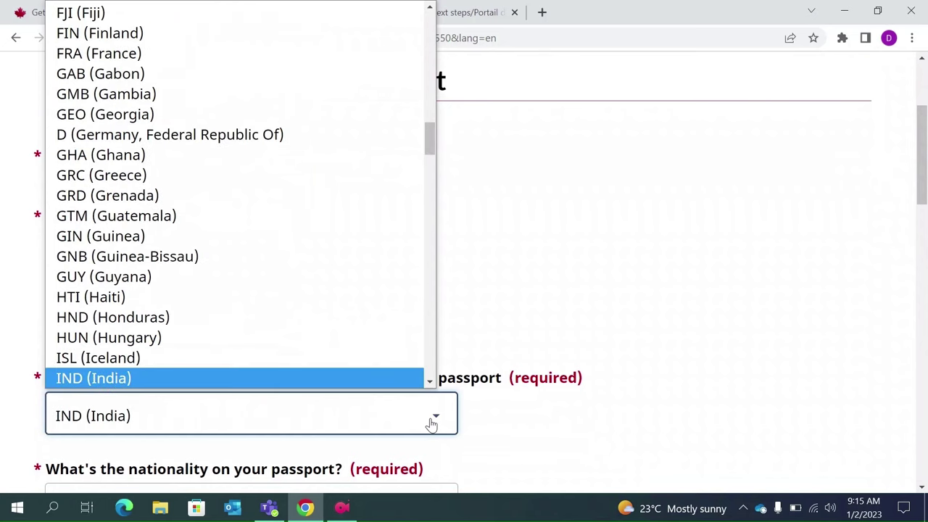
{"action": "left_click", "coordinate": [432, 424]}
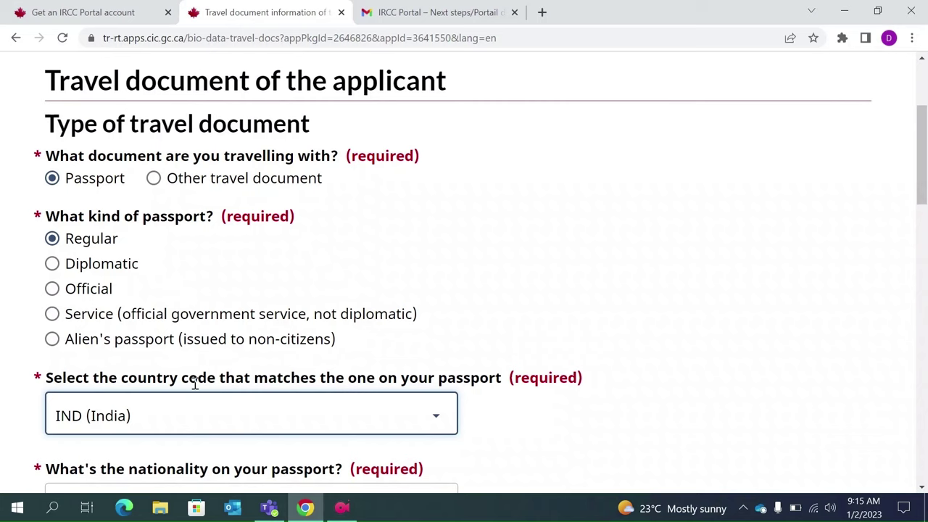
{"action": "scroll", "coordinate": [194, 384], "scroll_direction": "down", "scroll_amount": 1}
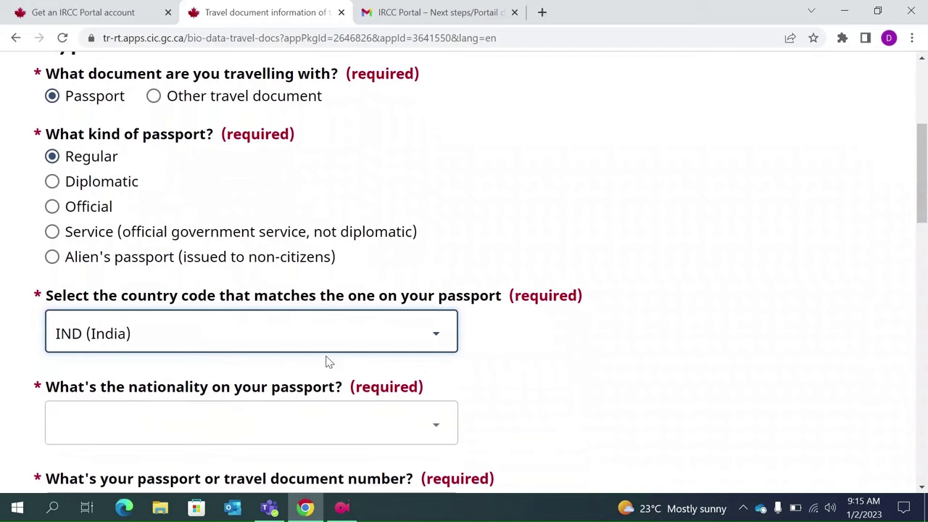
{"action": "left_click", "coordinate": [418, 433]}
{"action": "type", "text": "in"}
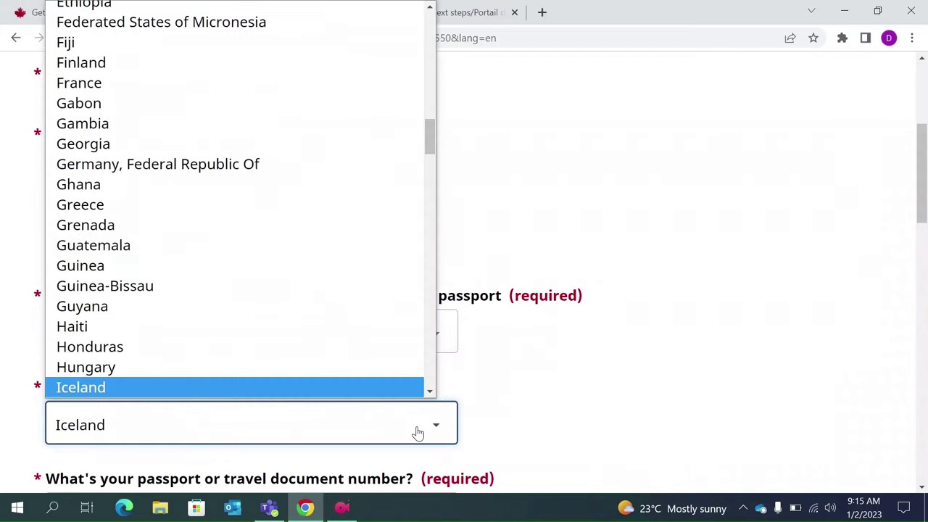
{"action": "key", "text": "Return"}
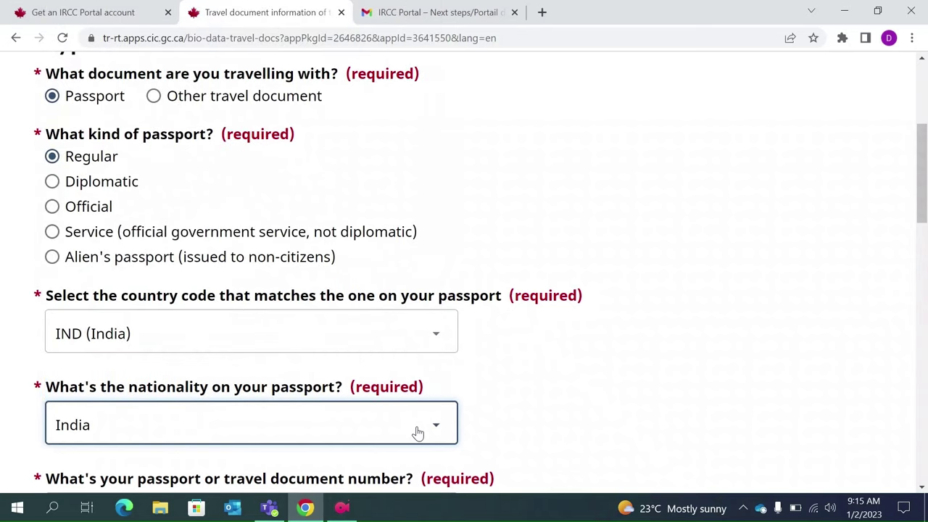
{"action": "scroll", "coordinate": [417, 433], "scroll_direction": "down", "scroll_amount": 2}
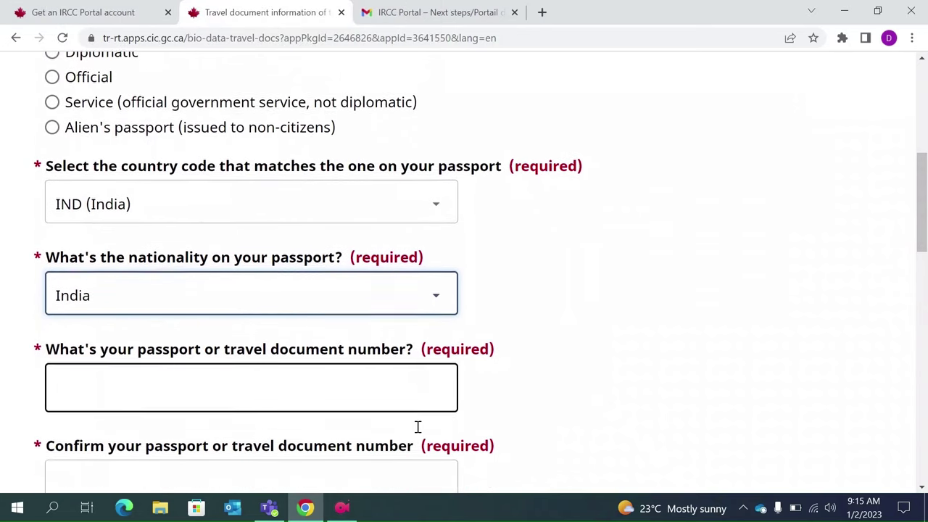
- Enter the passport number and repeat it in the confirmation field
{"action": "left_click", "coordinate": [299, 383]}
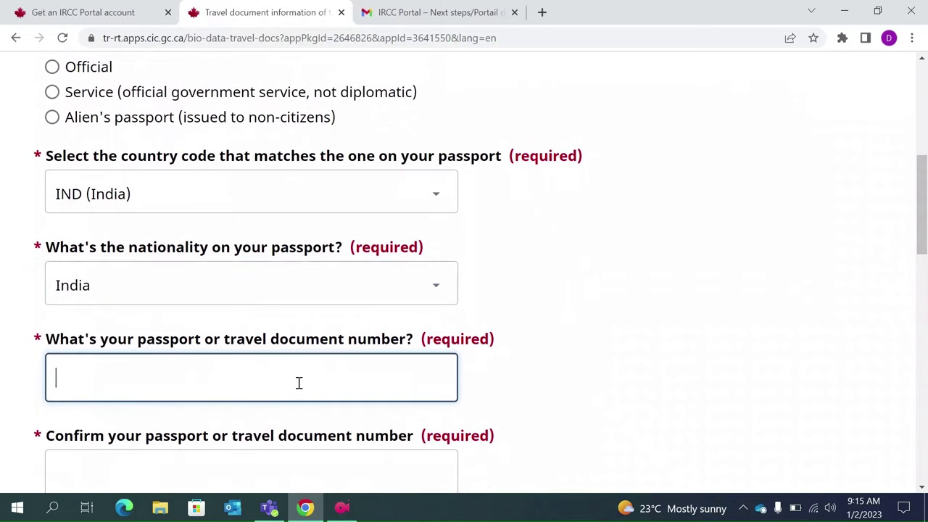
{"action": "type", "text": "WA111"}
{"action": "scroll", "coordinate": [299, 382], "scroll_direction": "down", "scroll_amount": 1}
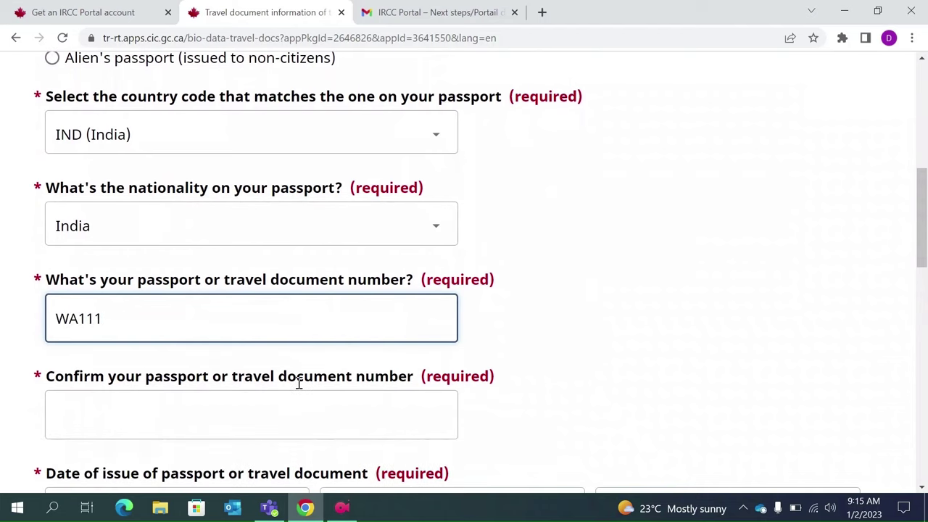
{"action": "scroll", "coordinate": [299, 383], "scroll_direction": "down", "scroll_amount": 1}
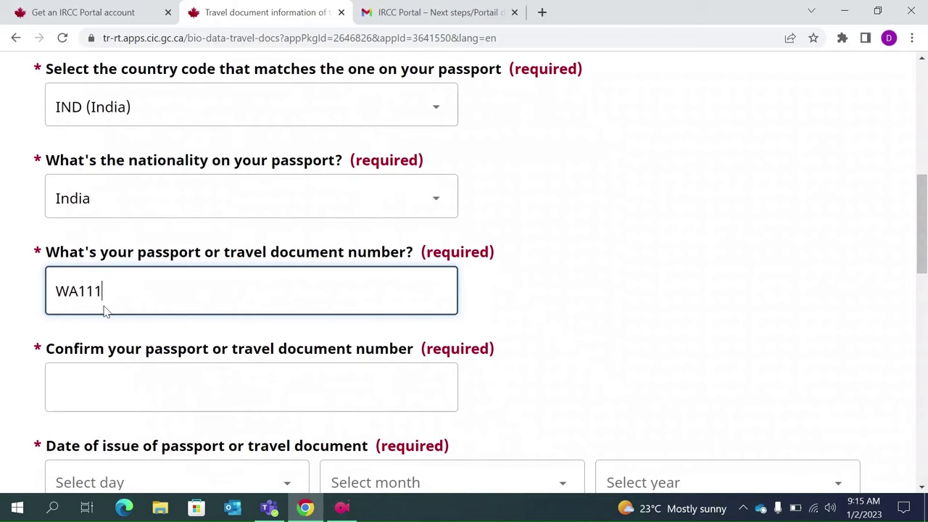
{"action": "left_click_drag", "start_coordinate": [103, 304], "coordinate": [29, 314]}
{"action": "left_click", "coordinate": [83, 382]}
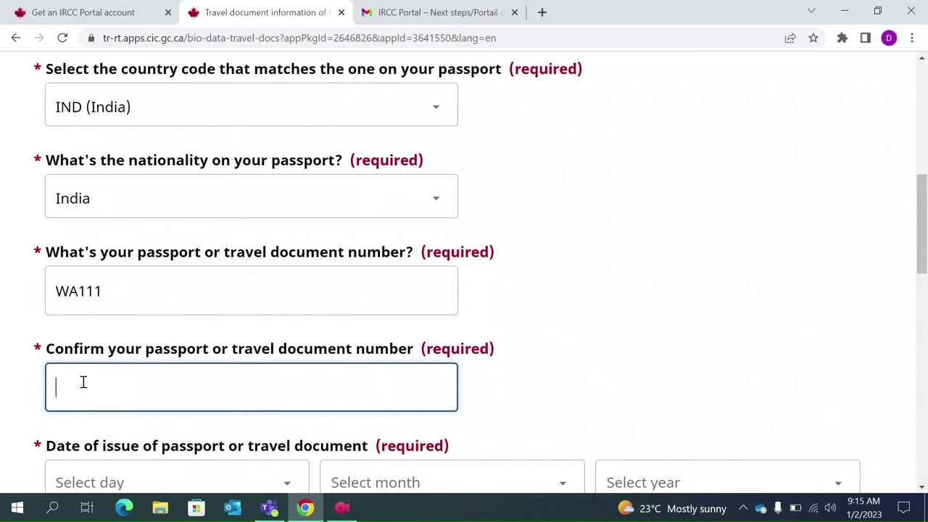
{"action": "type", "text": "WA111"}
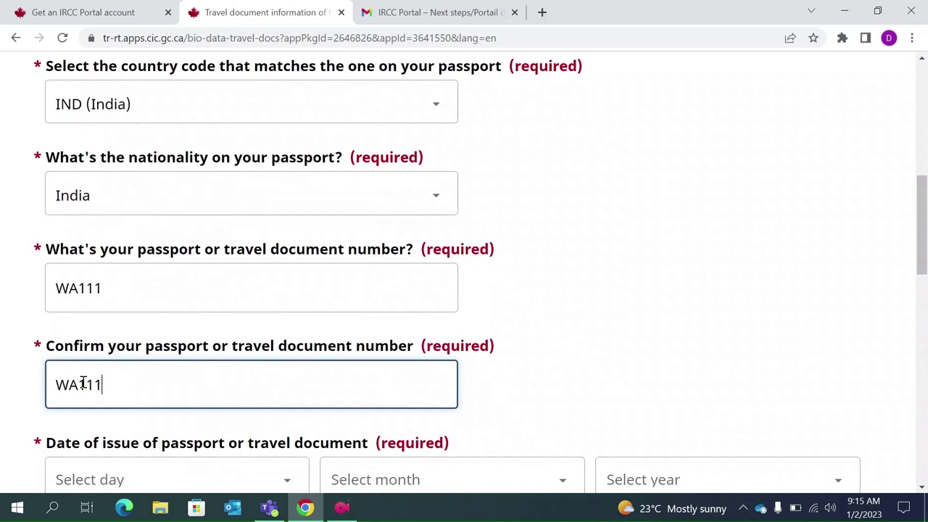
{"action": "scroll", "coordinate": [83, 383], "scroll_direction": "down", "scroll_amount": 3}
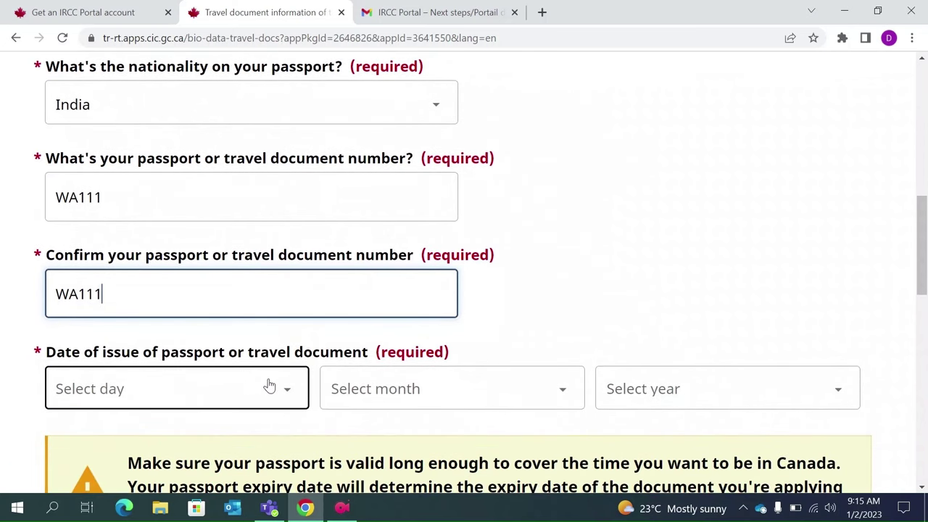
- Set the passport issue date to 1 January 2021
{"action": "left_click", "coordinate": [269, 386]}
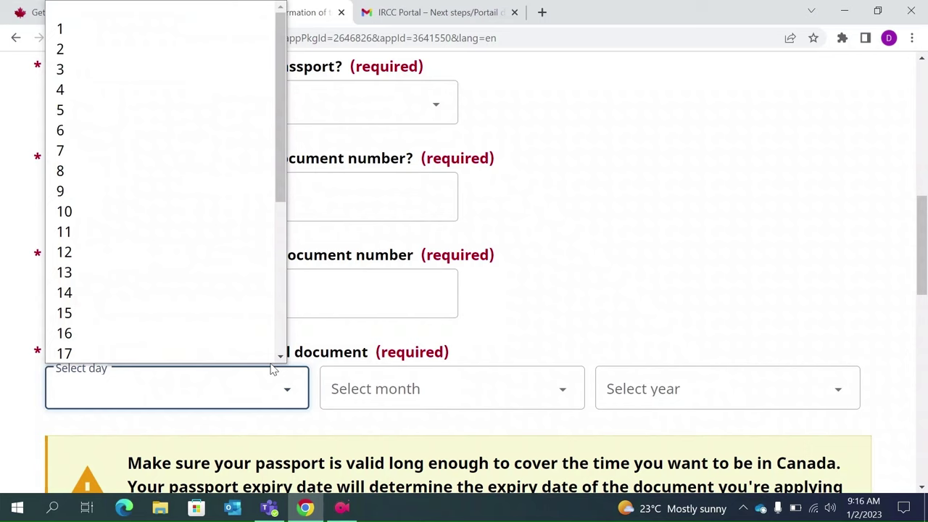
{"action": "left_click", "coordinate": [138, 44]}
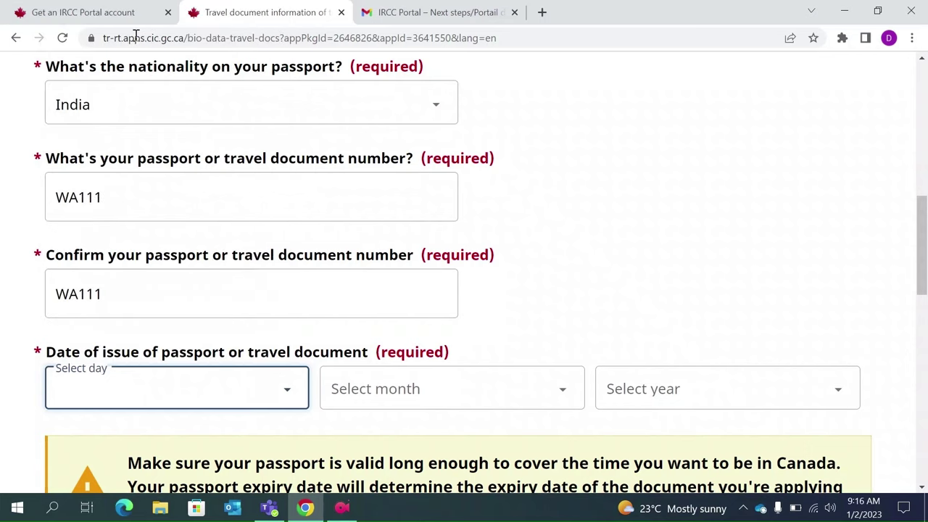
{"action": "left_click", "coordinate": [471, 404]}
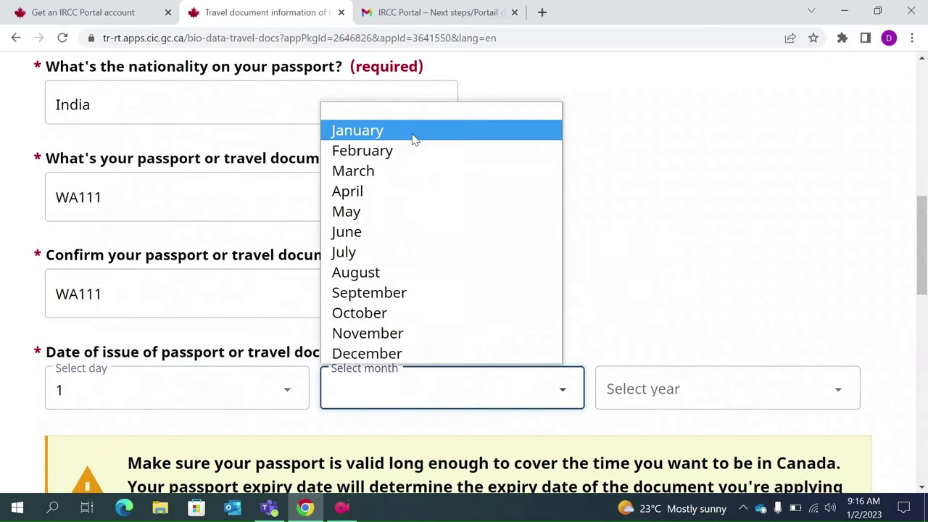
{"action": "left_click", "coordinate": [414, 133]}
{"action": "left_click", "coordinate": [675, 404]}
{"action": "key", "text": "Down"}
{"action": "key", "text": "Down"}
{"action": "key", "text": "Down"}
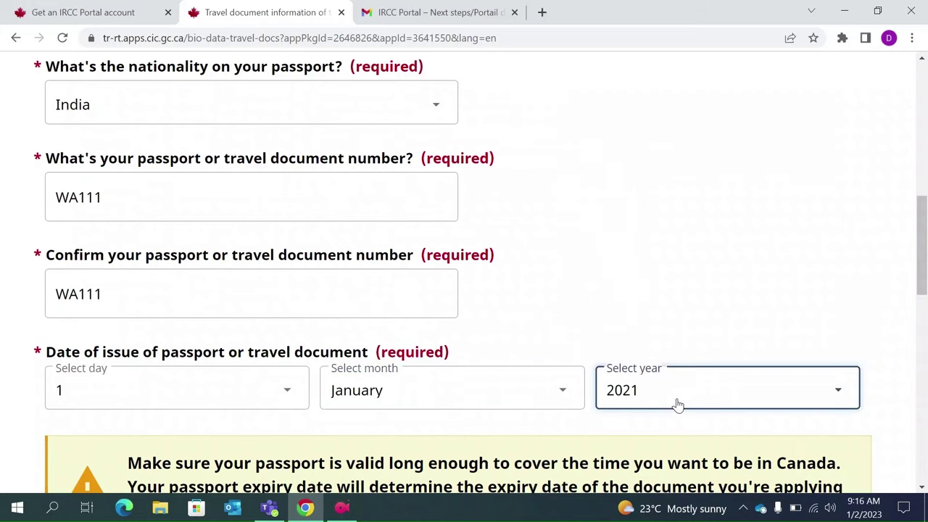
{"action": "scroll", "coordinate": [678, 405], "scroll_direction": "down", "scroll_amount": 3}
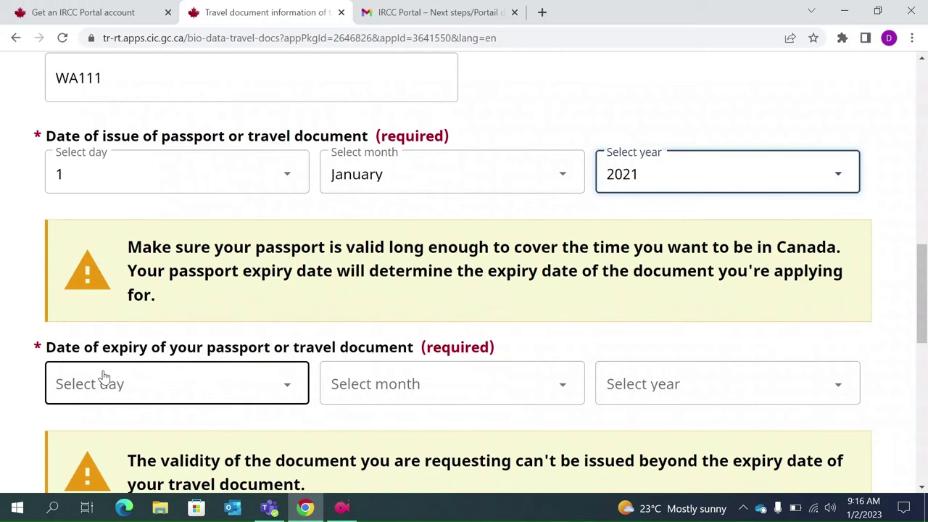
- Set the passport expiry date to 1 January 2031
{"action": "left_click", "coordinate": [221, 393]}
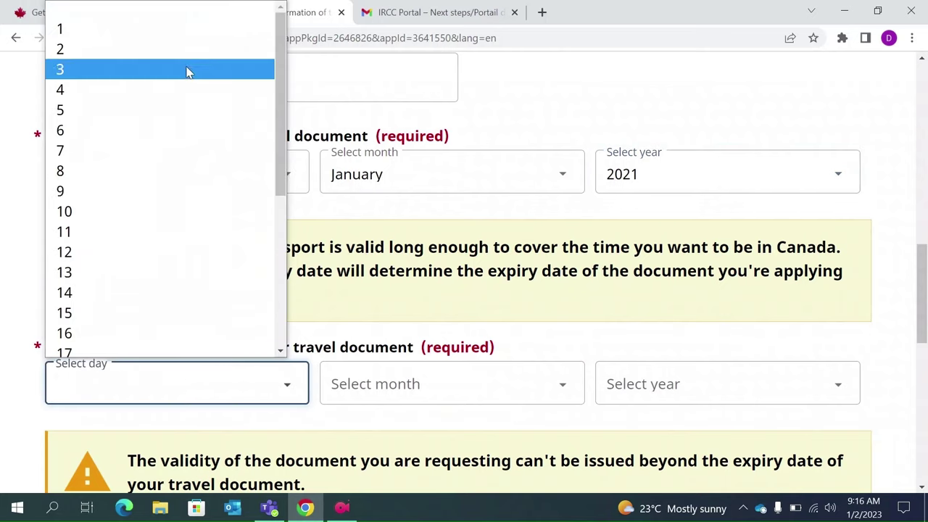
{"action": "left_click", "coordinate": [153, 33]}
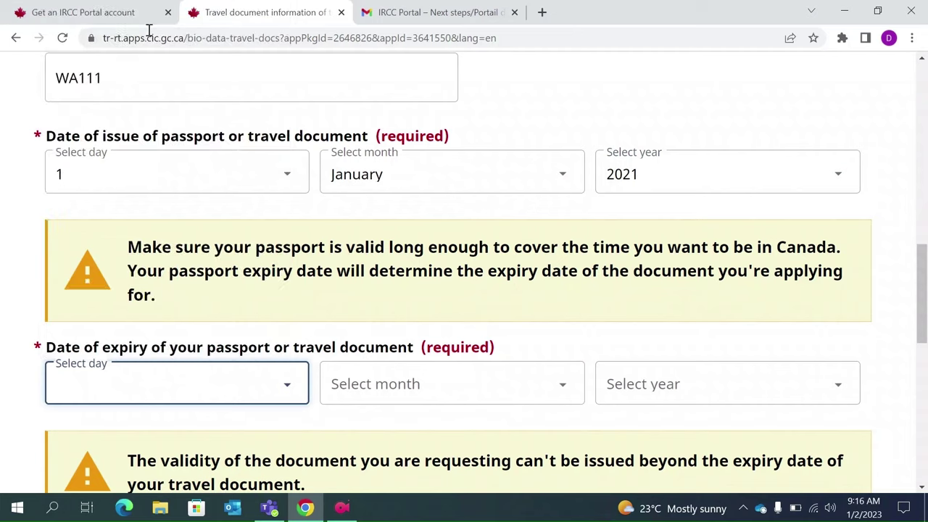
{"action": "left_click", "coordinate": [440, 409]}
{"action": "key", "text": "Down"}
{"action": "key", "text": "Return"}
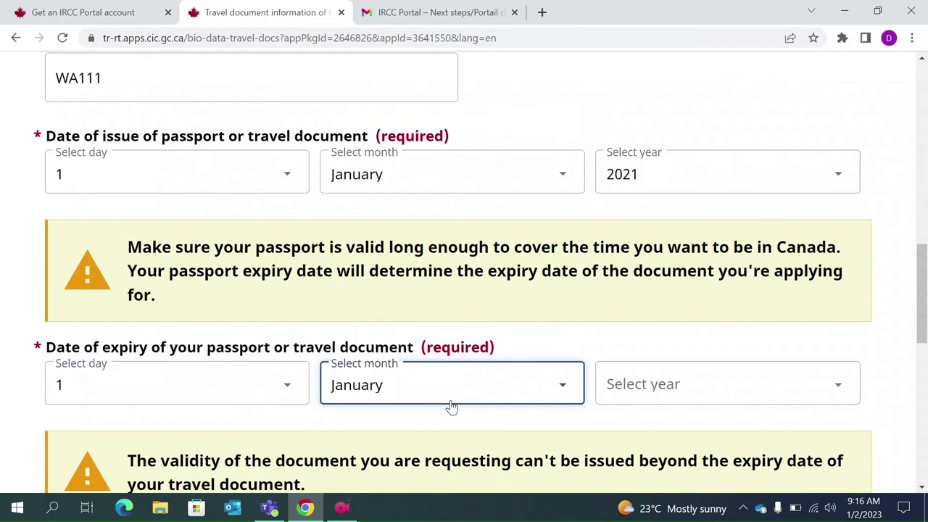
{"action": "left_click", "coordinate": [658, 398]}
{"action": "key", "text": "Down"}
{"action": "key", "text": "Down"}
{"action": "key", "text": "Down"}
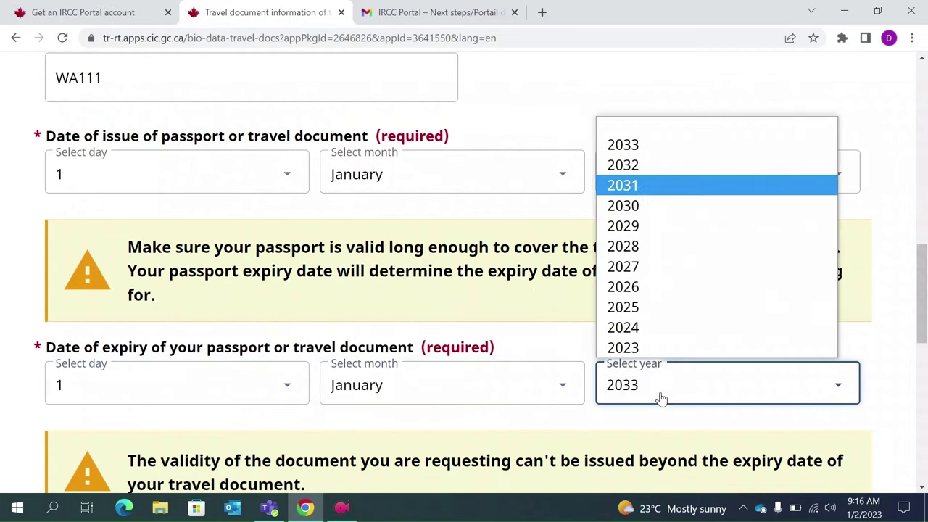
{"action": "key", "text": "Return"}
{"action": "scroll", "coordinate": [410, 347], "scroll_direction": "down", "scroll_amount": 1}
{"action": "scroll", "coordinate": [410, 348], "scroll_direction": "down", "scroll_amount": 4}
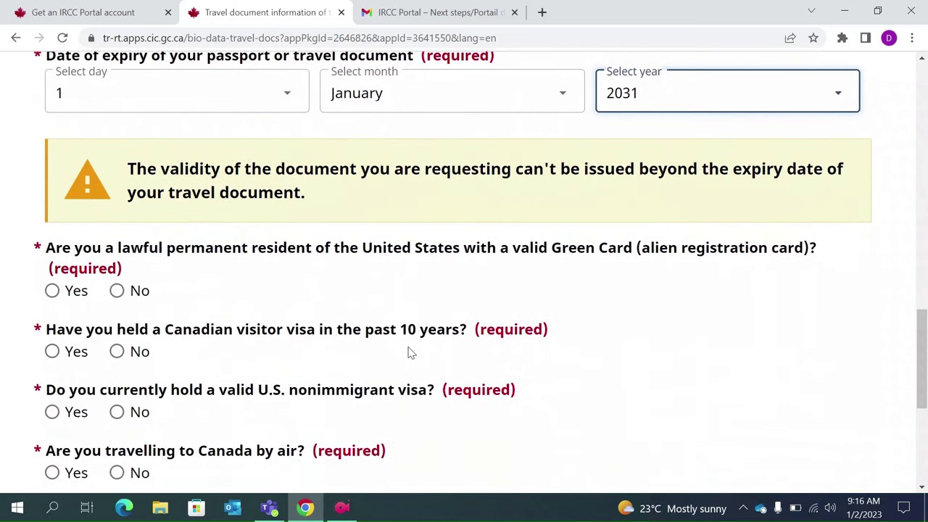
- Answer No to Green Card, prior Canadian visa and U.S. nonimmigrant visa, Yes to flying, and save
{"action": "left_click", "coordinate": [117, 291]}
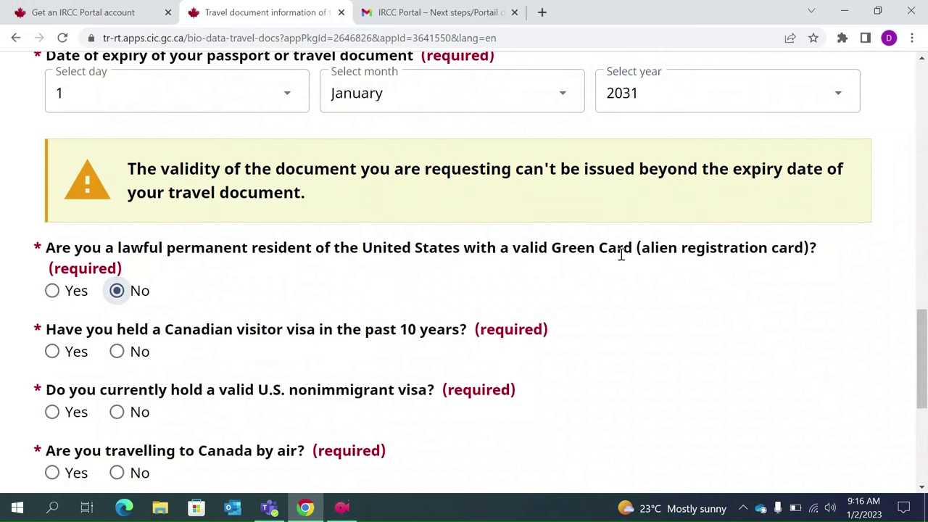
{"action": "scroll", "coordinate": [622, 253], "scroll_direction": "down", "scroll_amount": 1}
{"action": "scroll", "coordinate": [623, 260], "scroll_direction": "down", "scroll_amount": 1}
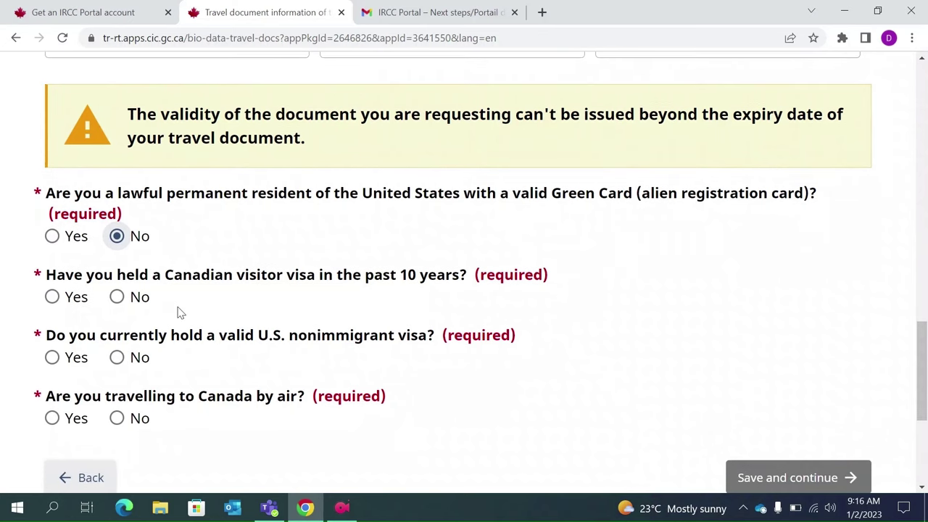
{"action": "left_click", "coordinate": [117, 298]}
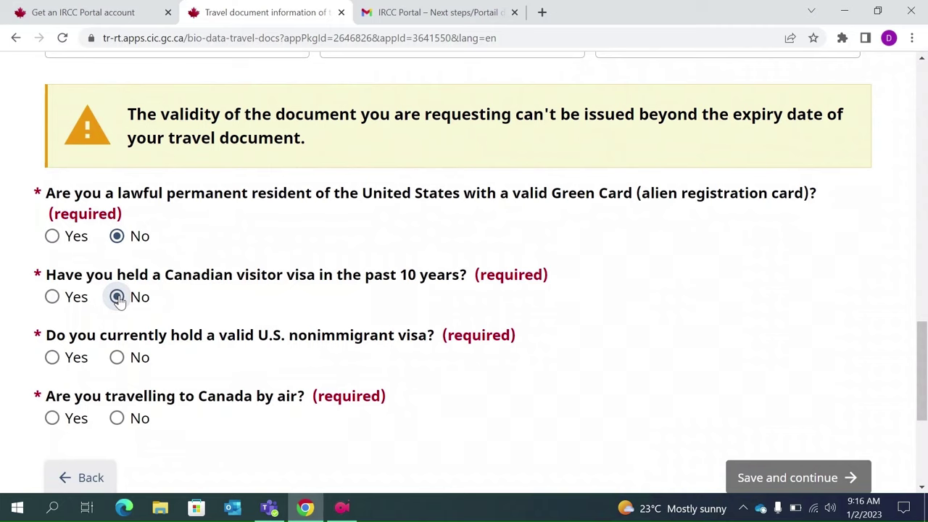
{"action": "left_click", "coordinate": [117, 358]}
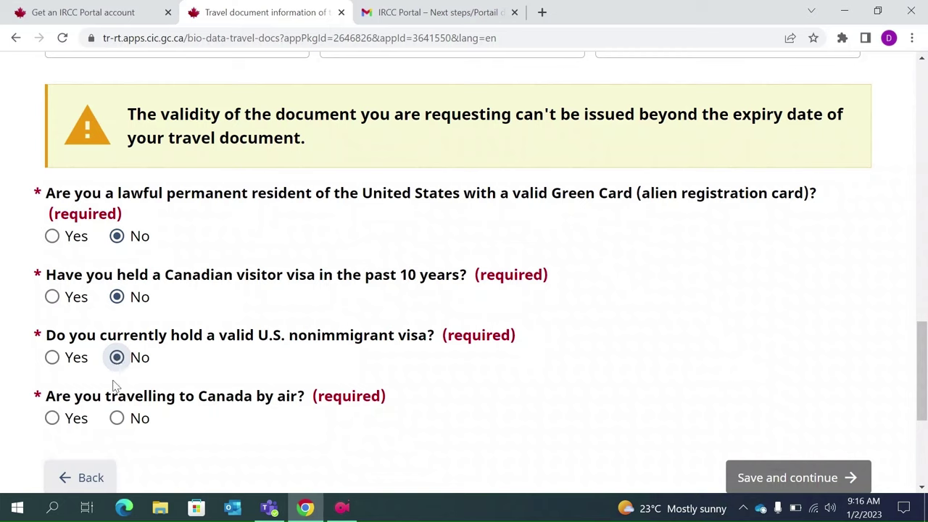
{"action": "left_click", "coordinate": [53, 418]}
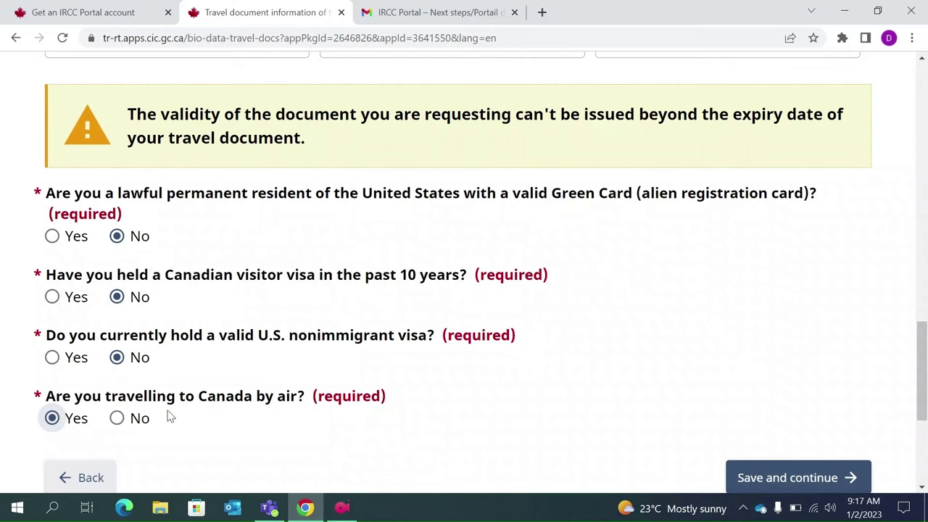
{"action": "scroll", "coordinate": [218, 431], "scroll_direction": "down", "scroll_amount": 2}
{"action": "left_click", "coordinate": [783, 421]}
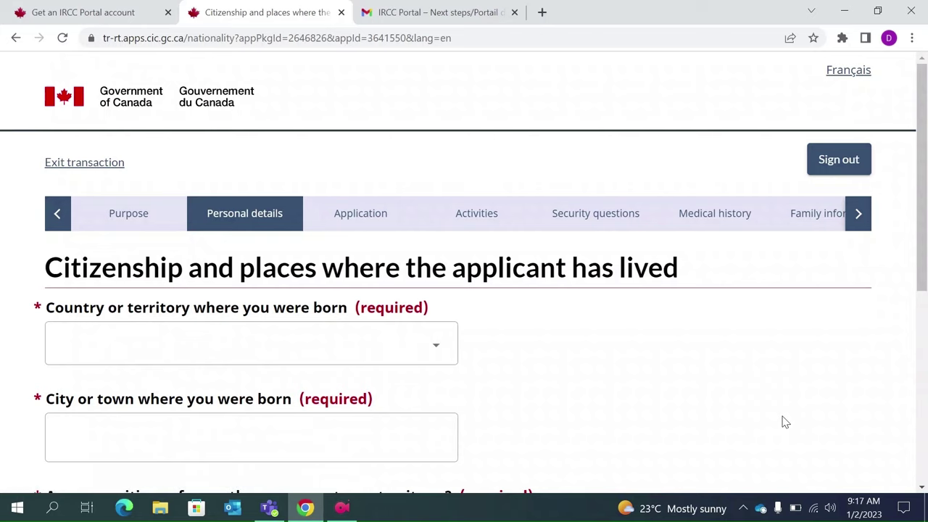
- Set the place of birth to Kolkata, India
{"action": "left_click", "coordinate": [431, 348]}
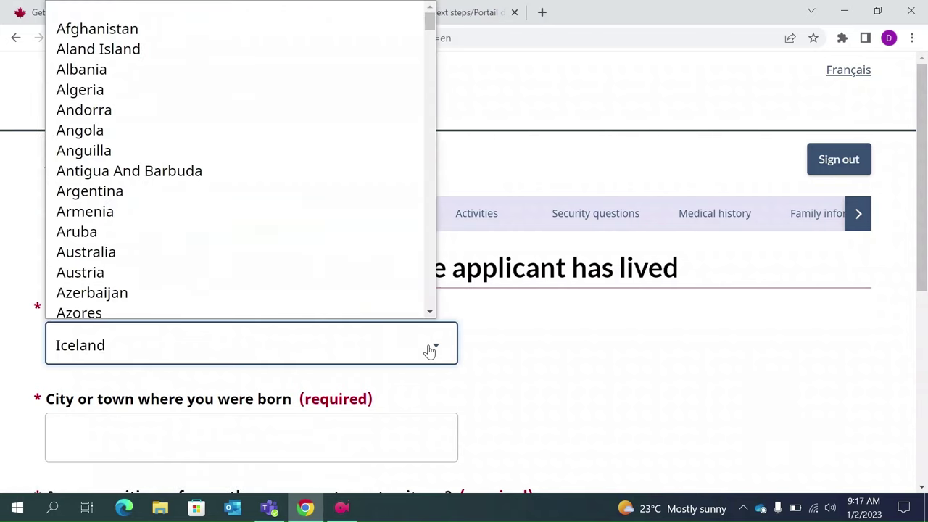
{"action": "key", "text": "n"}
{"action": "key", "text": "Return"}
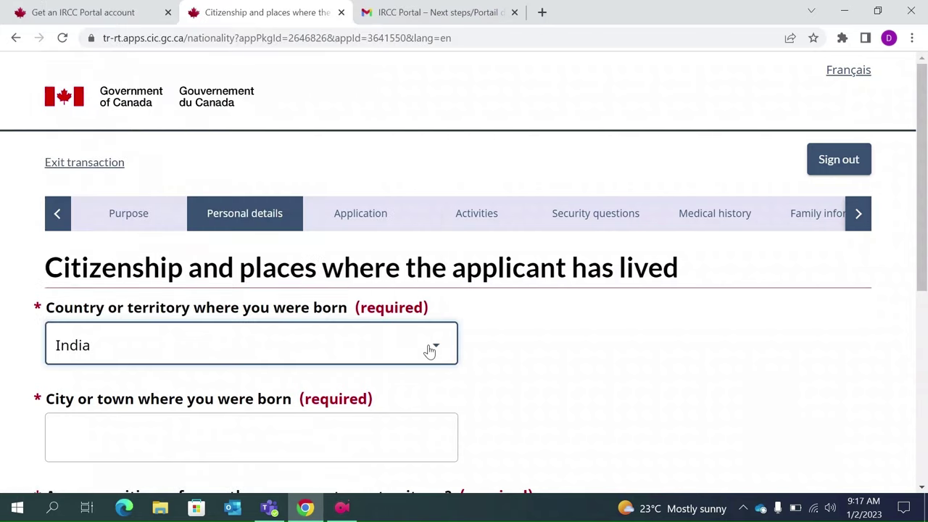
{"action": "scroll", "coordinate": [431, 350], "scroll_direction": "down", "scroll_amount": 2}
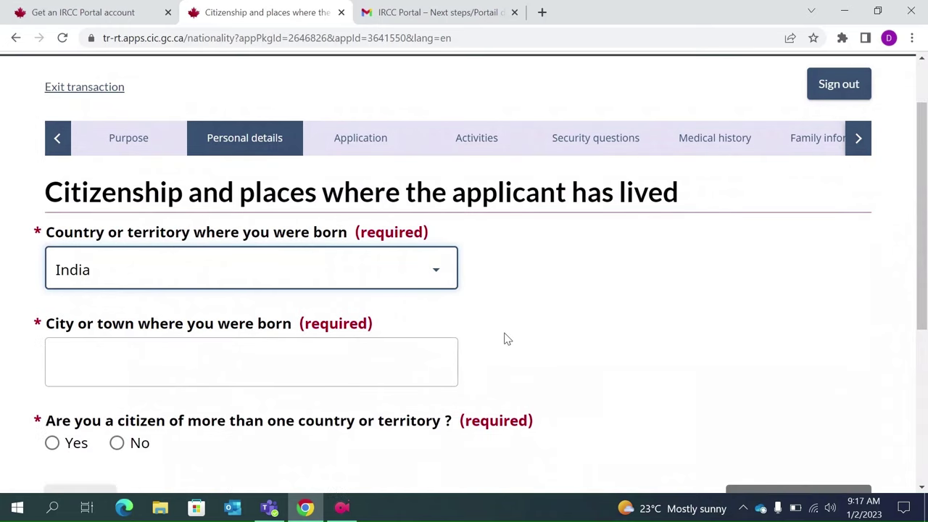
{"action": "scroll", "coordinate": [508, 339], "scroll_direction": "down", "scroll_amount": 1}
{"action": "left_click", "coordinate": [255, 331]}
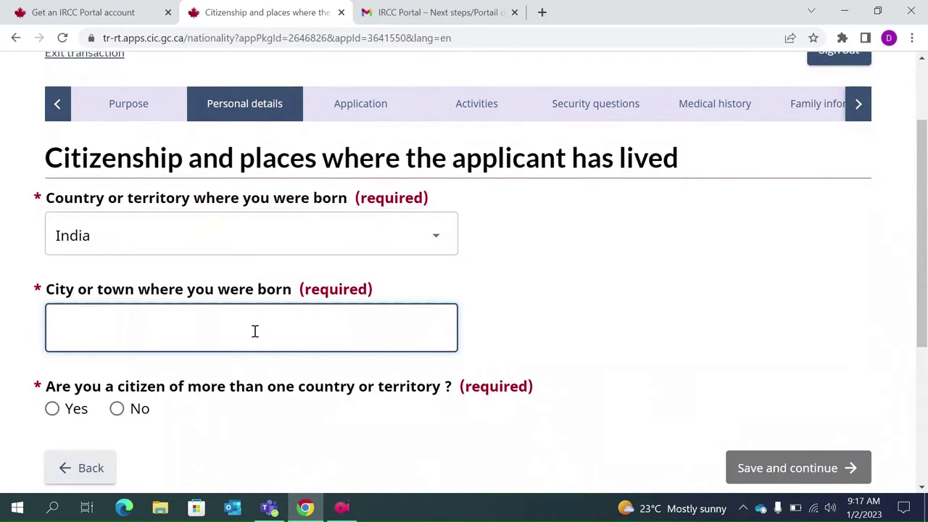
{"action": "type", "text": "Kolkata"}
{"action": "scroll", "coordinate": [254, 331], "scroll_direction": "down", "scroll_amount": 1}
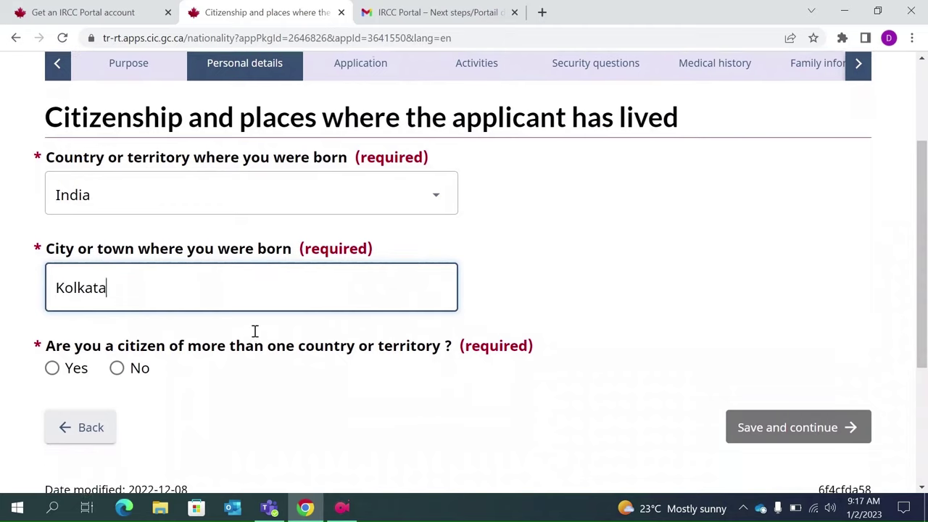
{"action": "scroll", "coordinate": [245, 367], "scroll_direction": "down", "scroll_amount": 1}
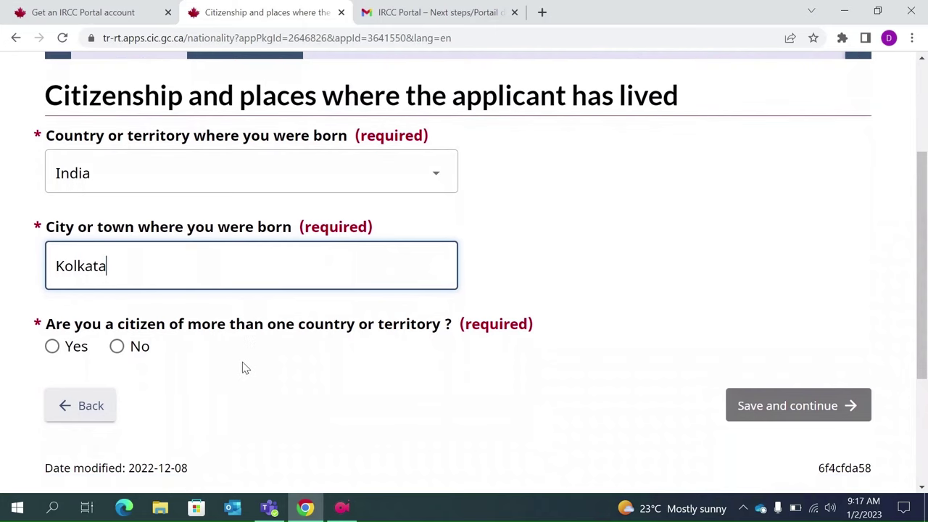
- Declare sole Indian citizenship held since birth, then save
{"action": "left_click", "coordinate": [116, 347]}
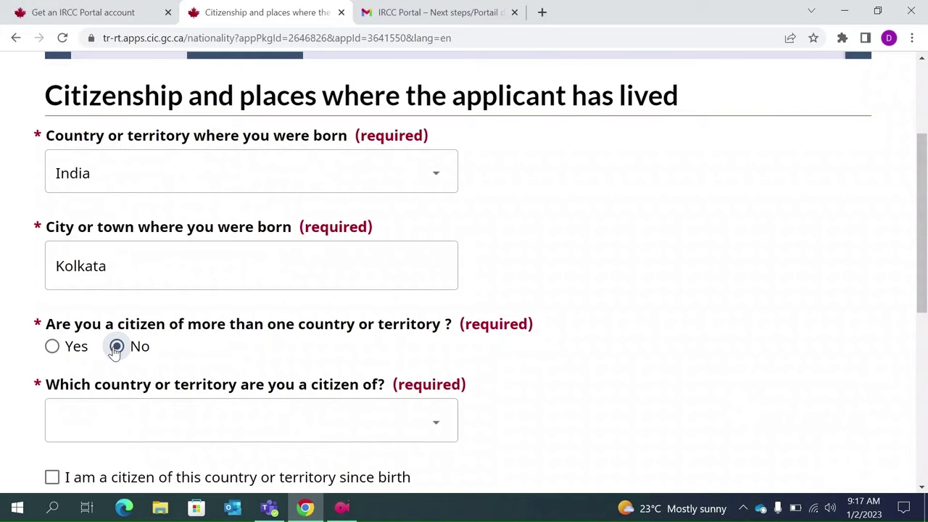
{"action": "left_click", "coordinate": [380, 437]}
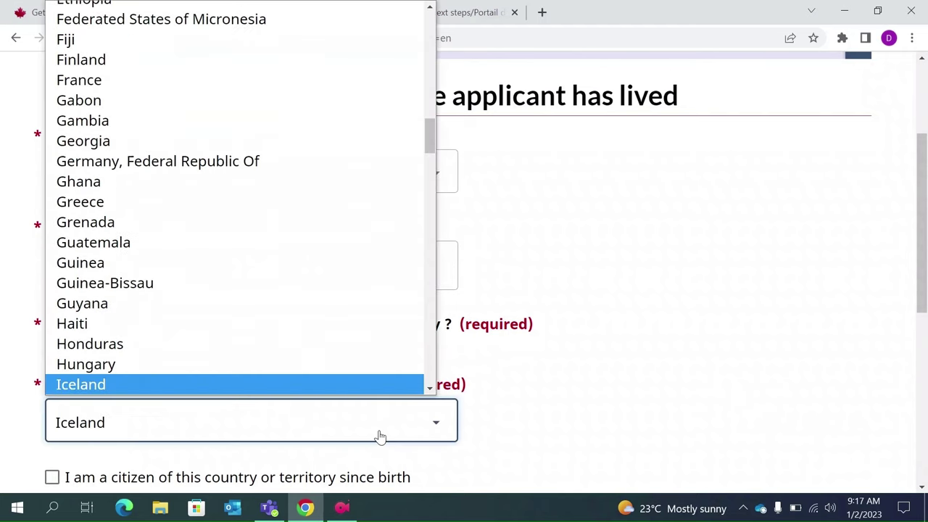
{"action": "key", "text": "Down"}
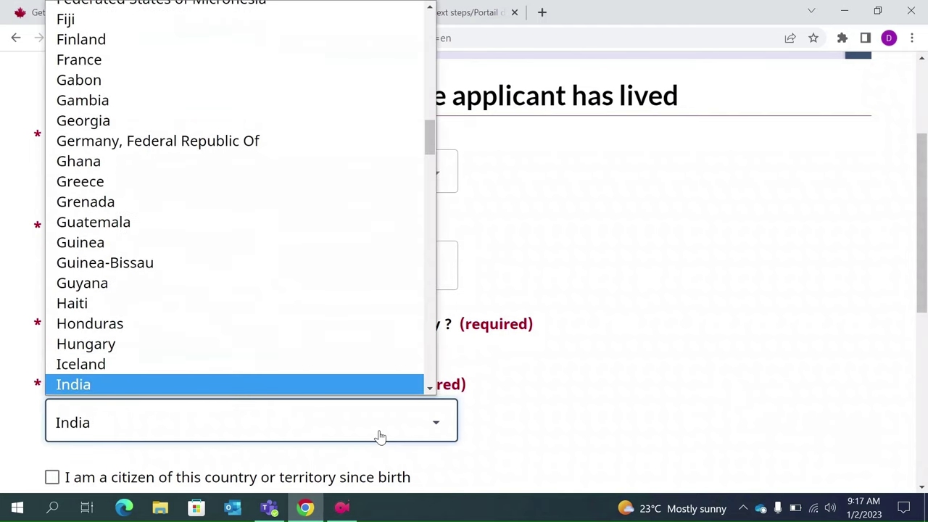
{"action": "key", "text": "Return"}
{"action": "scroll", "coordinate": [380, 438], "scroll_direction": "down", "scroll_amount": 3}
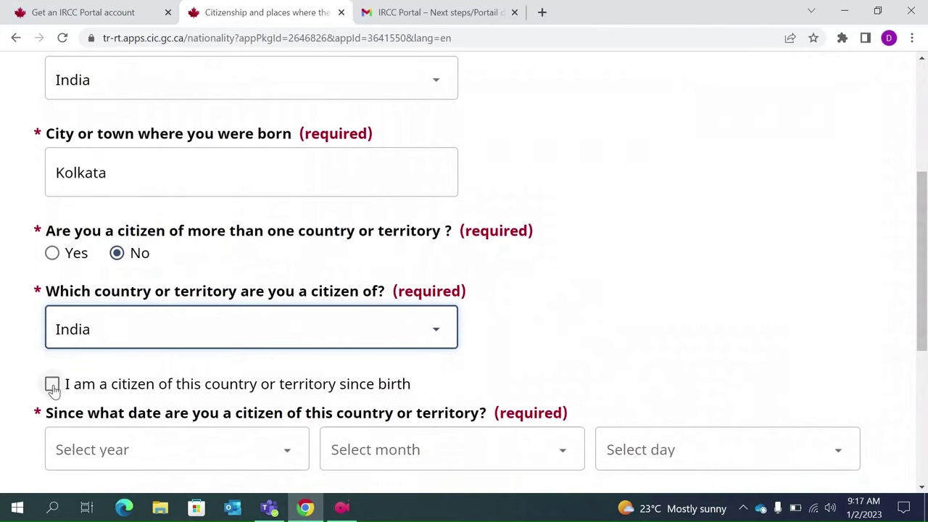
{"action": "scroll", "coordinate": [53, 386], "scroll_direction": "down", "scroll_amount": 1}
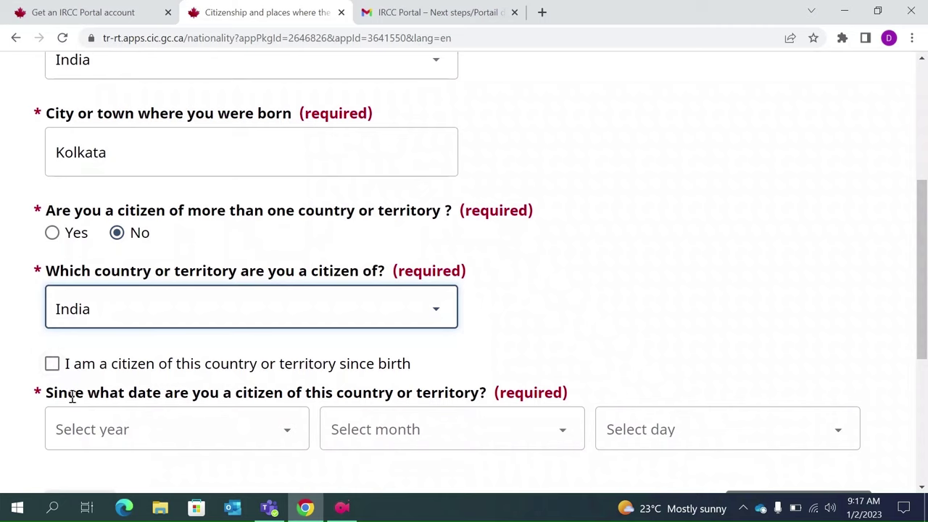
{"action": "left_click", "coordinate": [51, 364]}
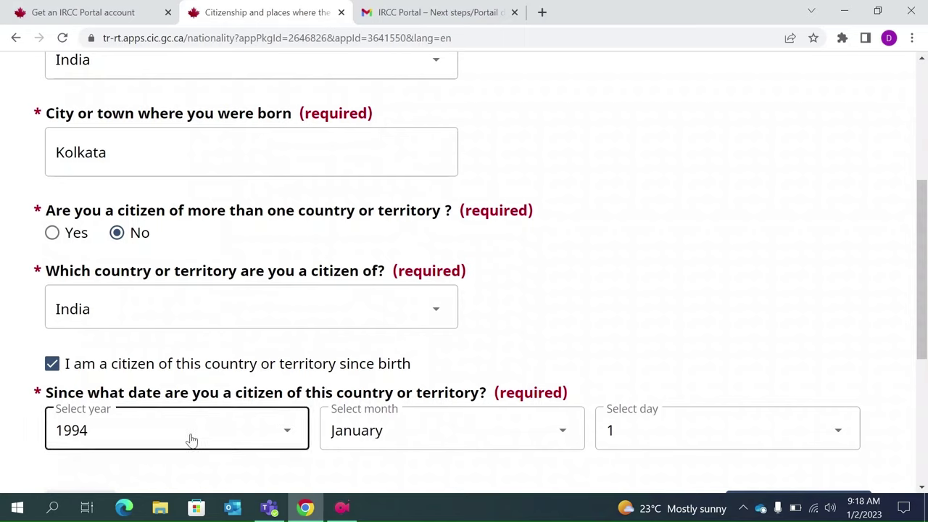
{"action": "left_click", "coordinate": [52, 363]}
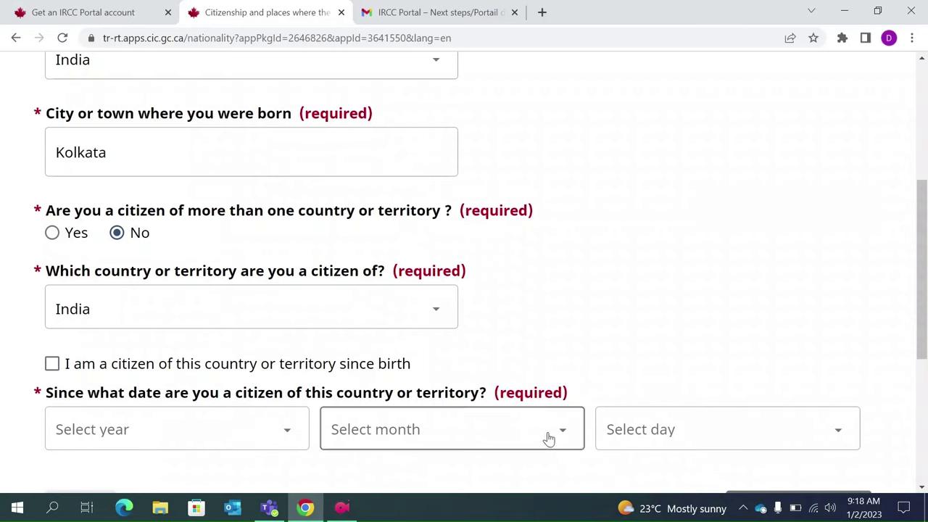
{"action": "left_click", "coordinate": [52, 364]}
{"action": "scroll", "coordinate": [494, 364], "scroll_direction": "down", "scroll_amount": 2}
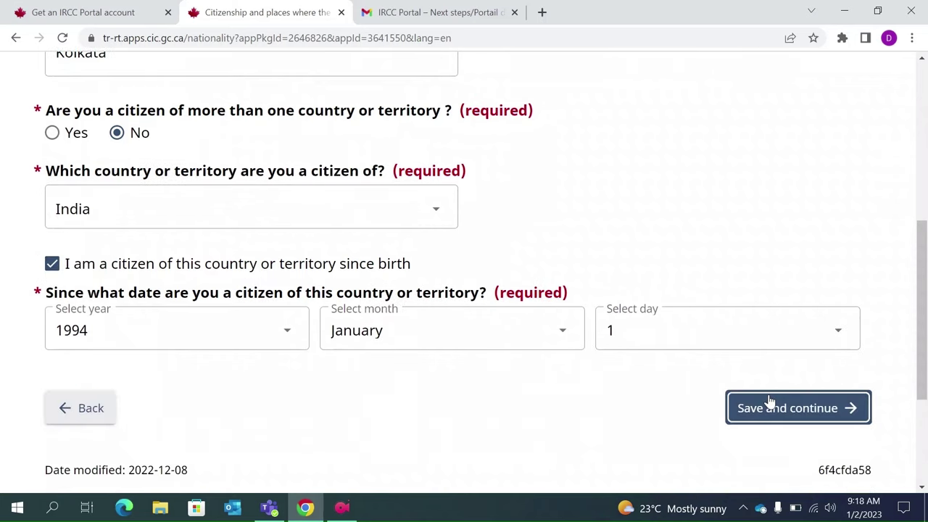
{"action": "left_click", "coordinate": [770, 401]}
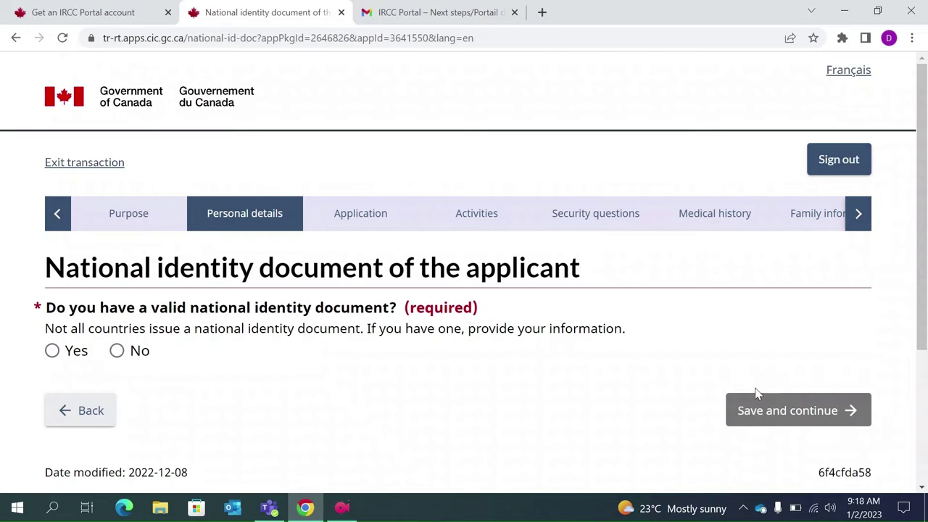
- Answer Yes to having a national identity document and enter and confirm number 123456789
{"action": "left_click", "coordinate": [48, 351]}
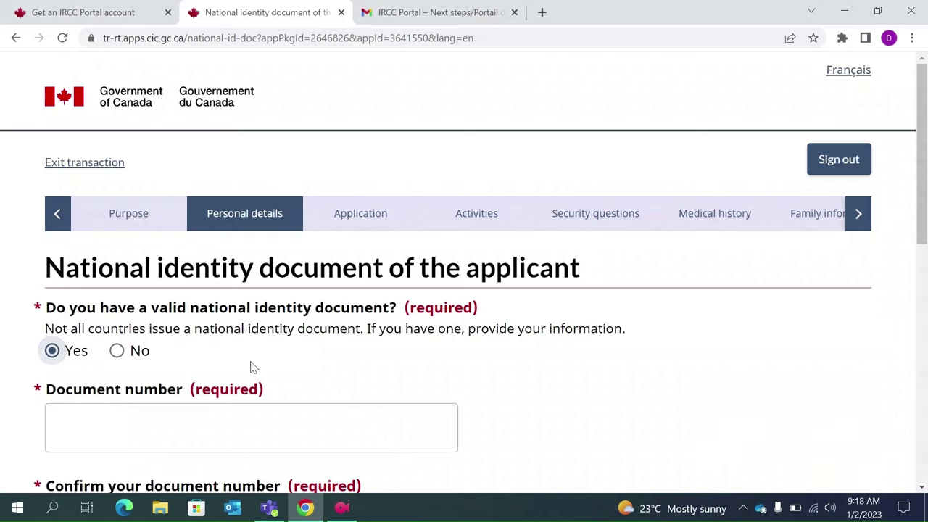
{"action": "scroll", "coordinate": [251, 367], "scroll_direction": "down", "scroll_amount": 1}
{"action": "left_click", "coordinate": [132, 387]}
{"action": "type", "text": "1"}
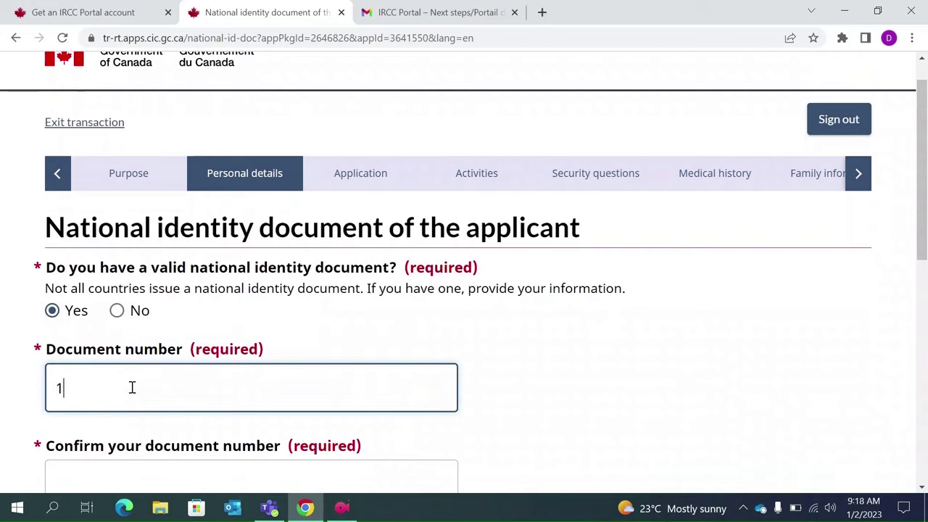
{"action": "type", "text": "23456789"}
{"action": "left_click", "coordinate": [110, 485]}
{"action": "type", "text": "1234567"}
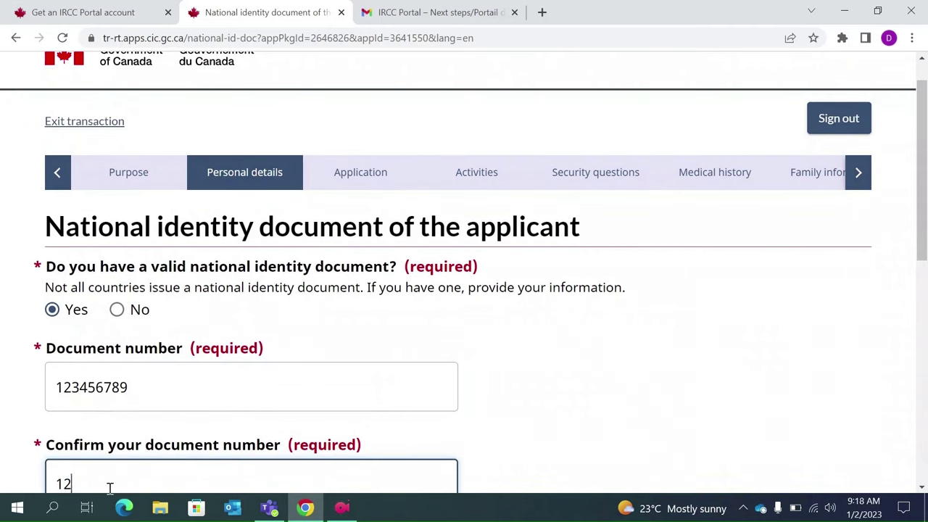
{"action": "type", "text": "89"}
- Set the document's issue date to 1 January 2015
{"action": "scroll", "coordinate": [110, 491], "scroll_direction": "down", "scroll_amount": 2}
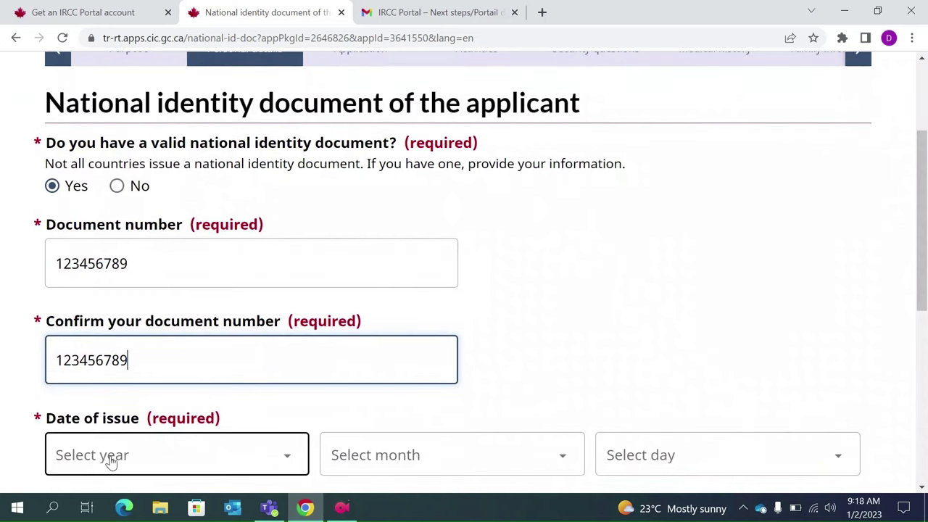
{"action": "left_click", "coordinate": [110, 459]}
{"action": "left_click", "coordinate": [109, 460]}
{"action": "scroll", "coordinate": [110, 462], "scroll_direction": "down", "scroll_amount": 1}
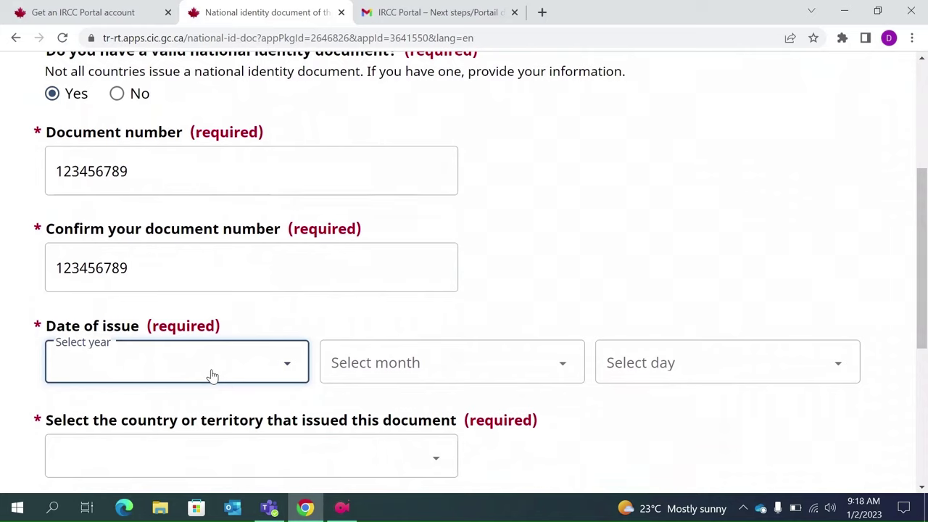
{"action": "type", "text": "2015"}
{"action": "left_click", "coordinate": [416, 376]}
{"action": "left_click", "coordinate": [431, 101]}
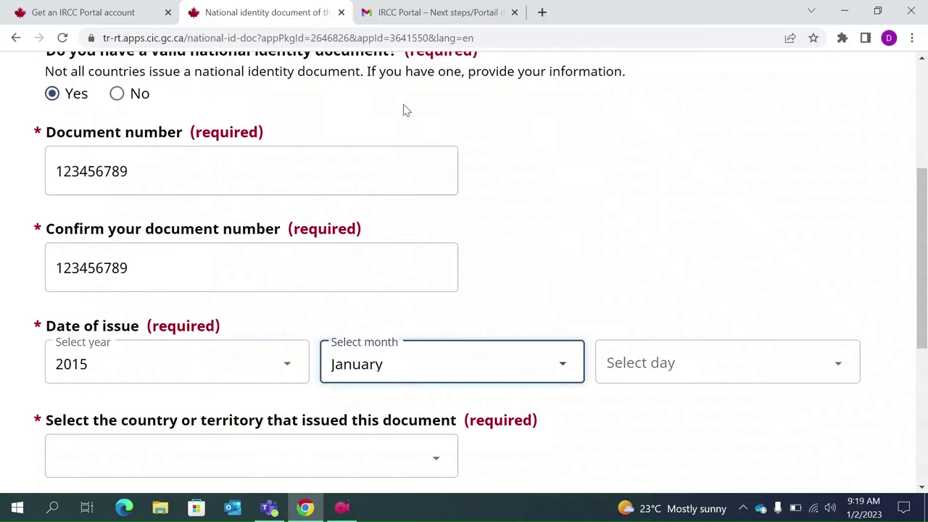
{"action": "left_click", "coordinate": [645, 380]}
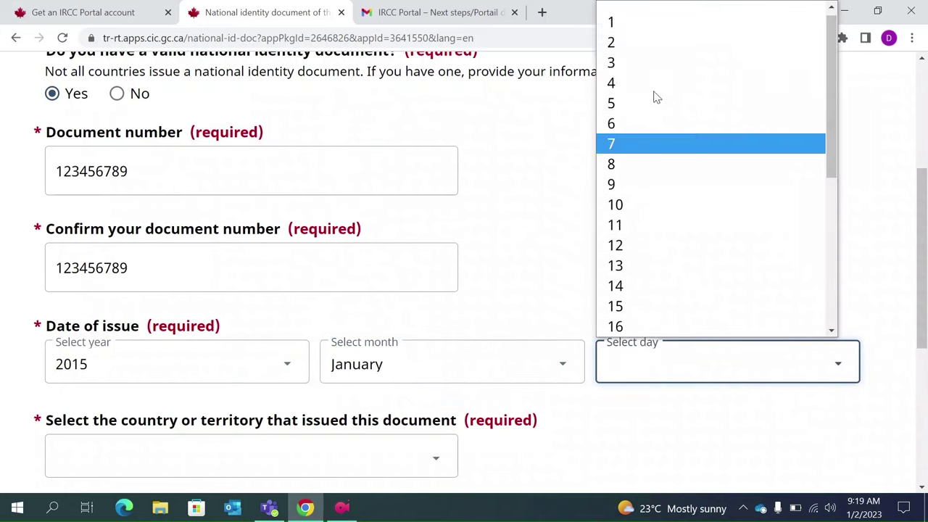
{"action": "left_click", "coordinate": [646, 26]}
- Choose India as the issuing country and save and continue
{"action": "scroll", "coordinate": [345, 255], "scroll_direction": "down", "scroll_amount": 1}
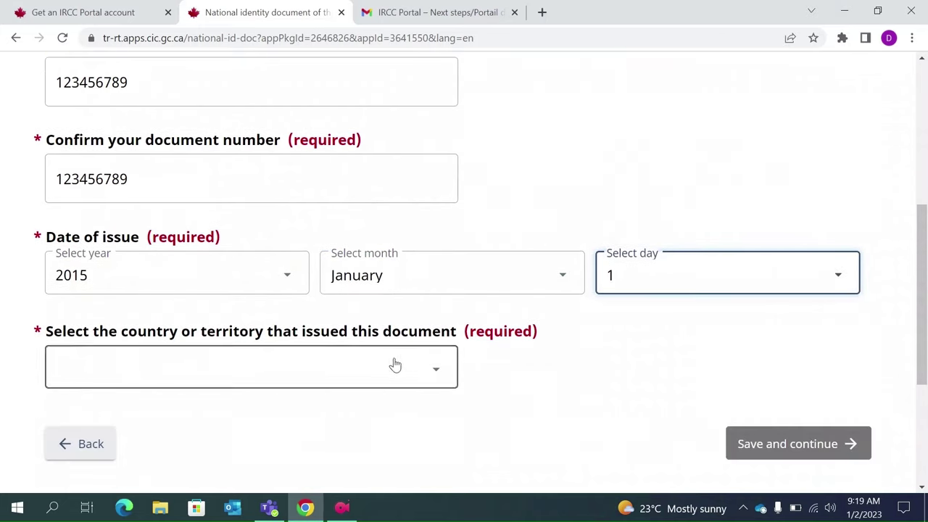
{"action": "left_click", "coordinate": [403, 383]}
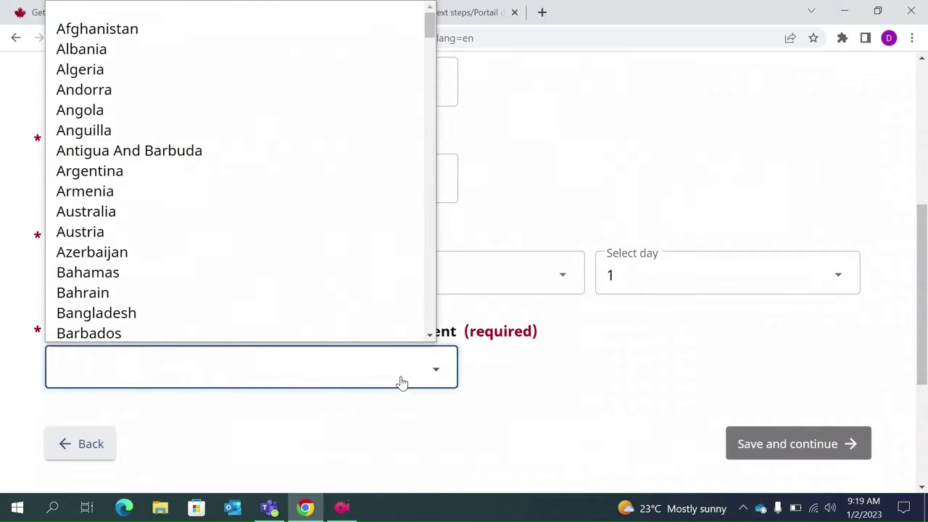
{"action": "type", "text": "india"}
{"action": "key", "text": "Return"}
{"action": "scroll", "coordinate": [402, 382], "scroll_direction": "down", "scroll_amount": 1}
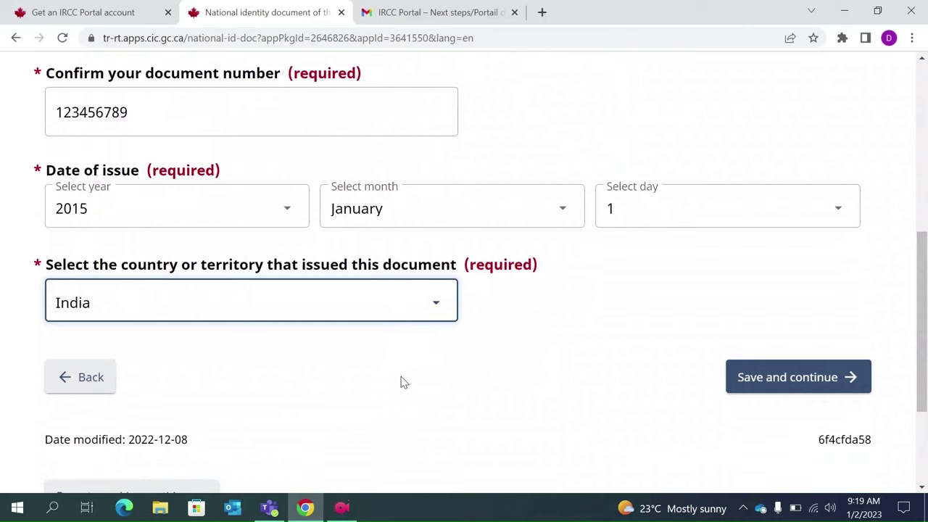
{"action": "left_click", "coordinate": [800, 391]}
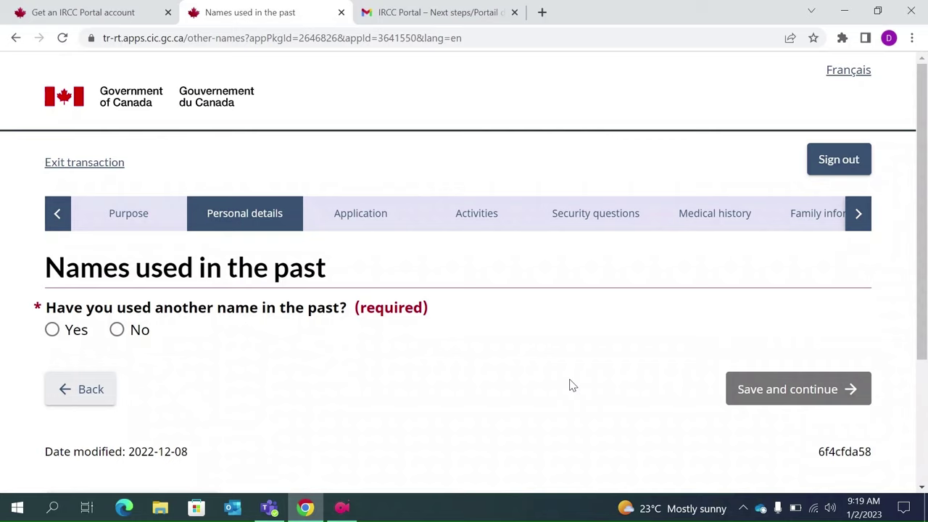
- Answer No to having used another name, after briefly opening and closing the Add form, and save
{"action": "left_click", "coordinate": [114, 336]}
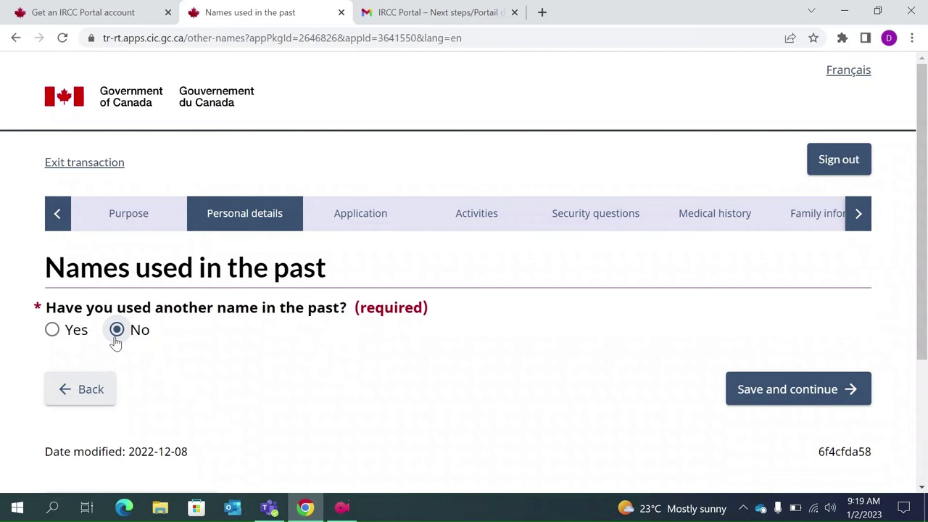
{"action": "left_click", "coordinate": [54, 332]}
{"action": "scroll", "coordinate": [174, 390], "scroll_direction": "down", "scroll_amount": 1}
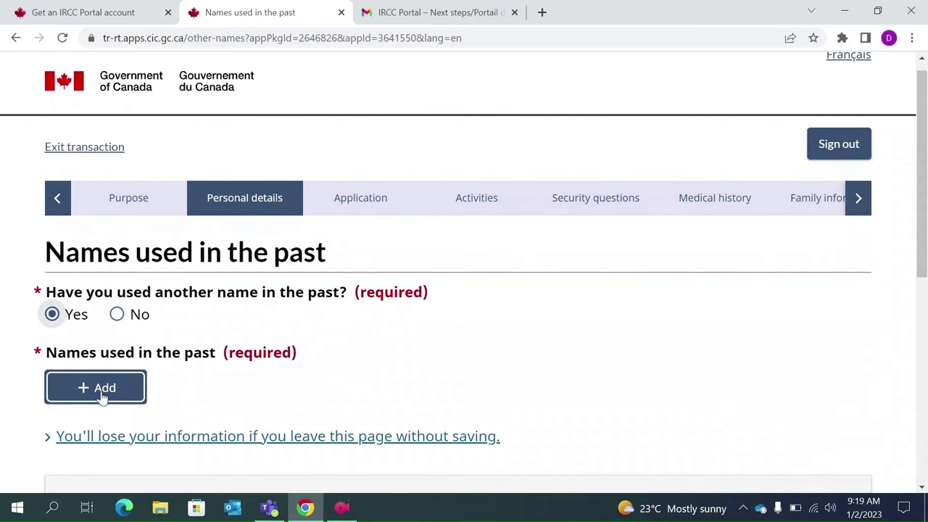
{"action": "left_click", "coordinate": [102, 396]}
{"action": "left_click", "coordinate": [231, 317]}
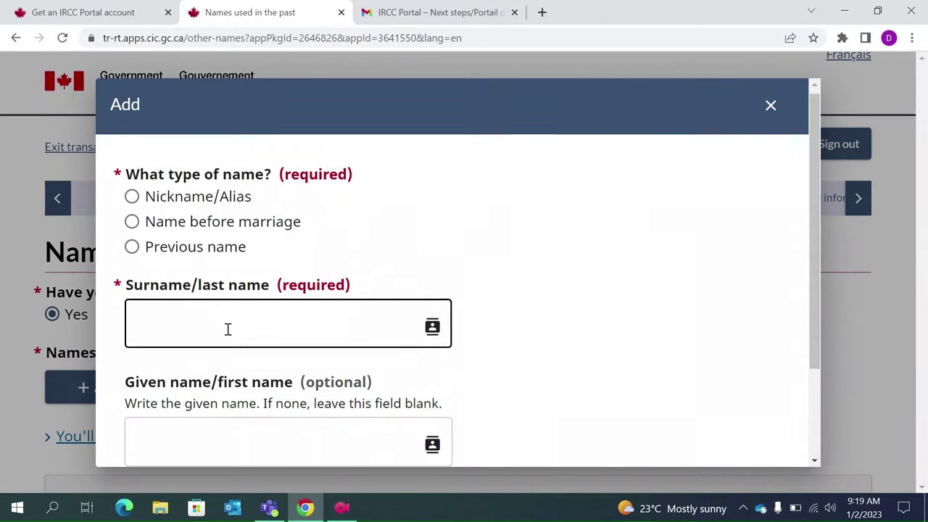
{"action": "scroll", "coordinate": [227, 329], "scroll_direction": "down", "scroll_amount": 1}
{"action": "scroll", "coordinate": [290, 327], "scroll_direction": "up", "scroll_amount": 1}
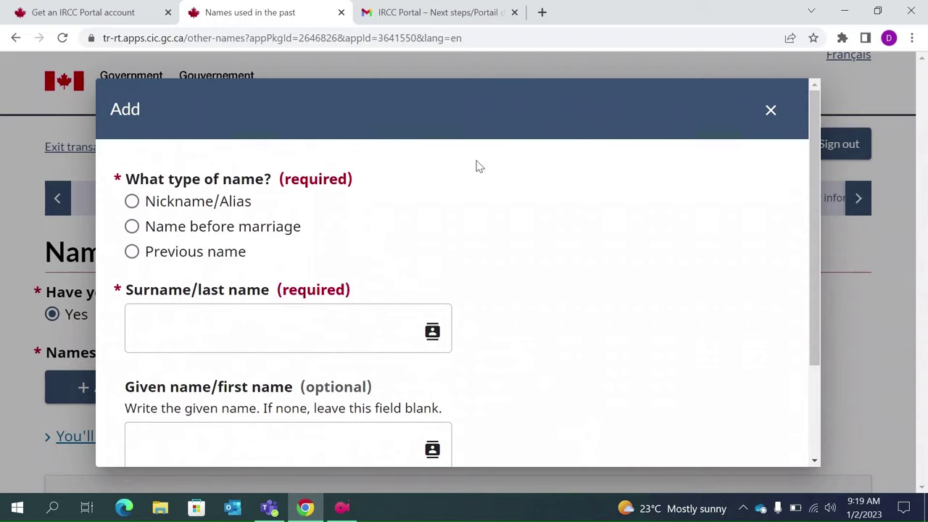
{"action": "left_click", "coordinate": [771, 114]}
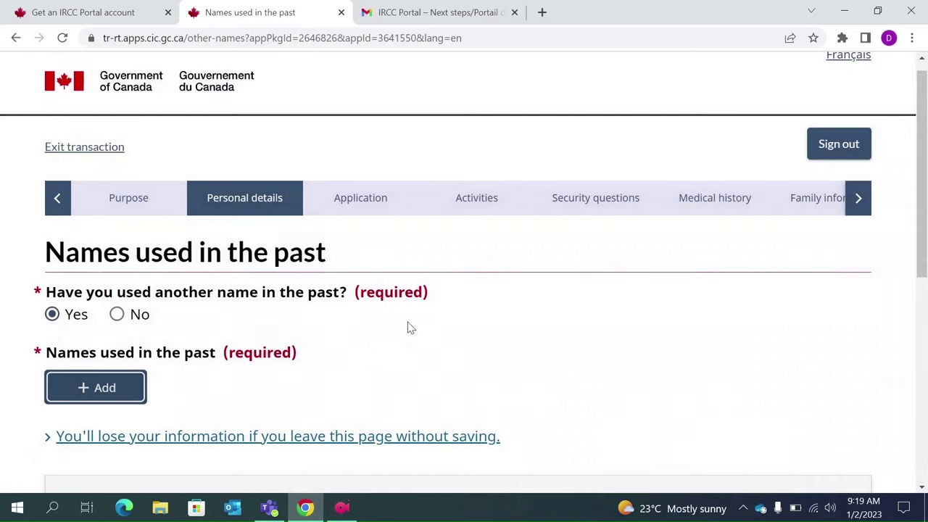
{"action": "left_click", "coordinate": [117, 316]}
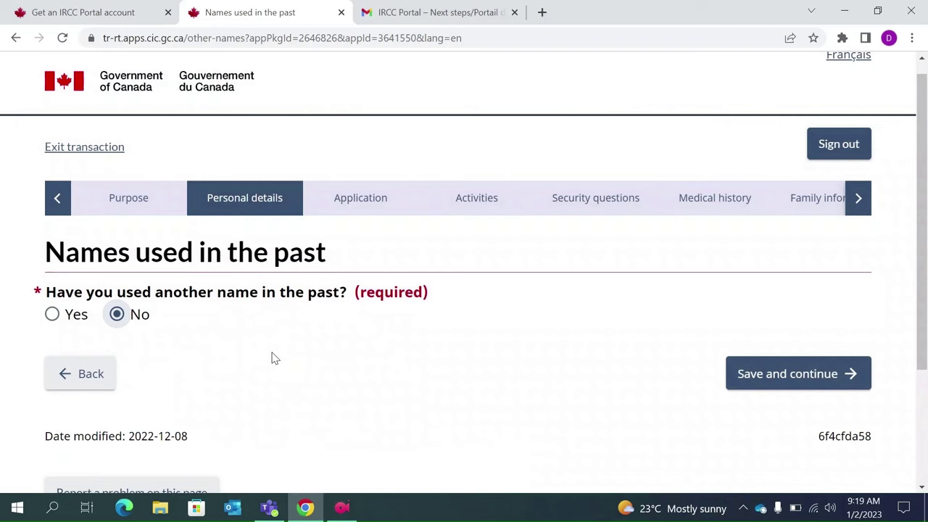
{"action": "scroll", "coordinate": [274, 357], "scroll_direction": "down", "scroll_amount": 1}
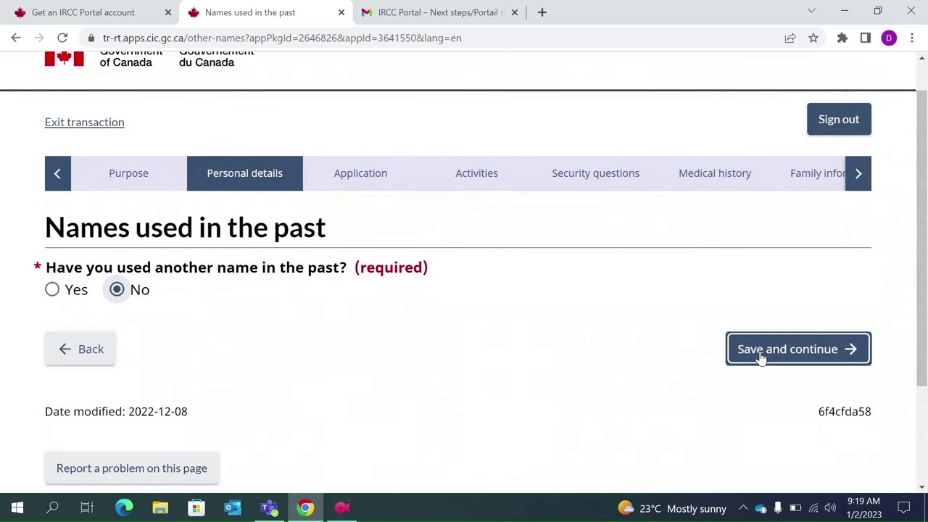
{"action": "left_click", "coordinate": [760, 356]}
- Set the residential country to India and the street address to '123 Kolkata'
{"action": "scroll", "coordinate": [478, 371], "scroll_direction": "down", "scroll_amount": 1}
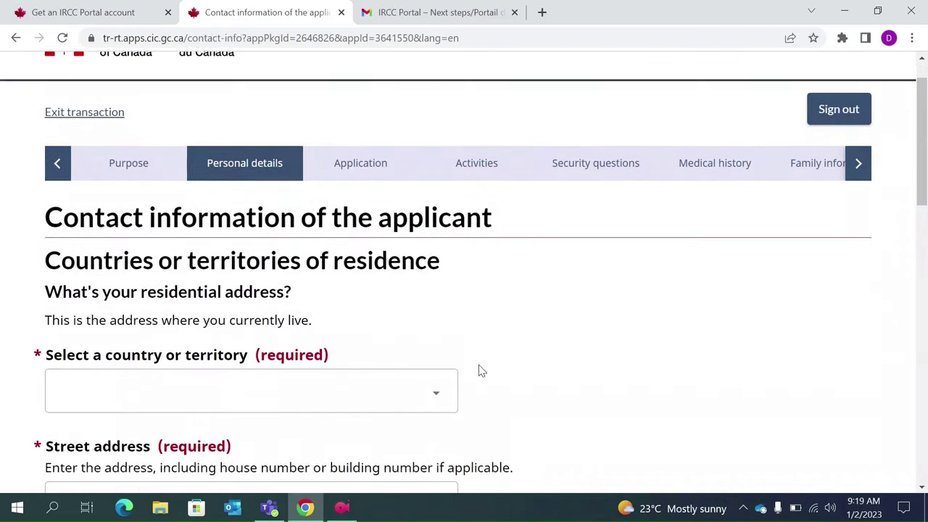
{"action": "scroll", "coordinate": [478, 371], "scroll_direction": "down", "scroll_amount": 1}
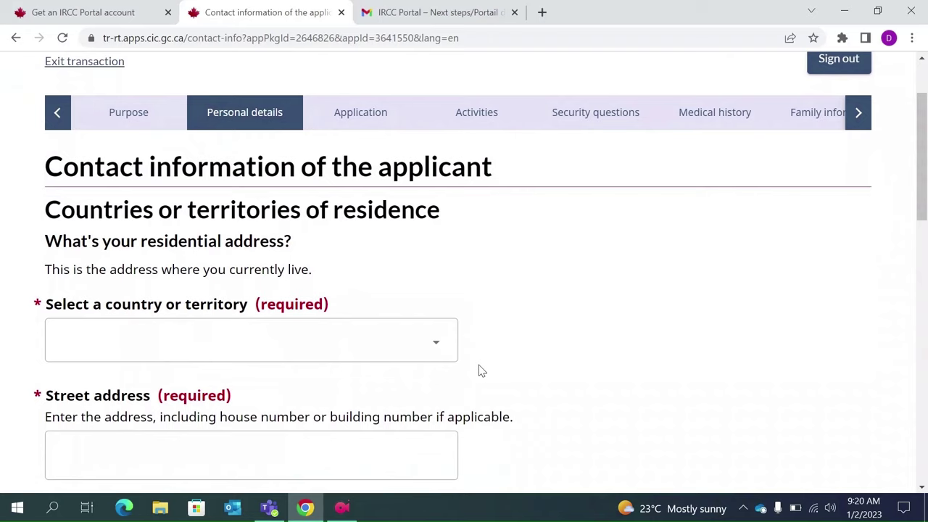
{"action": "scroll", "coordinate": [460, 348], "scroll_direction": "down", "scroll_amount": 1}
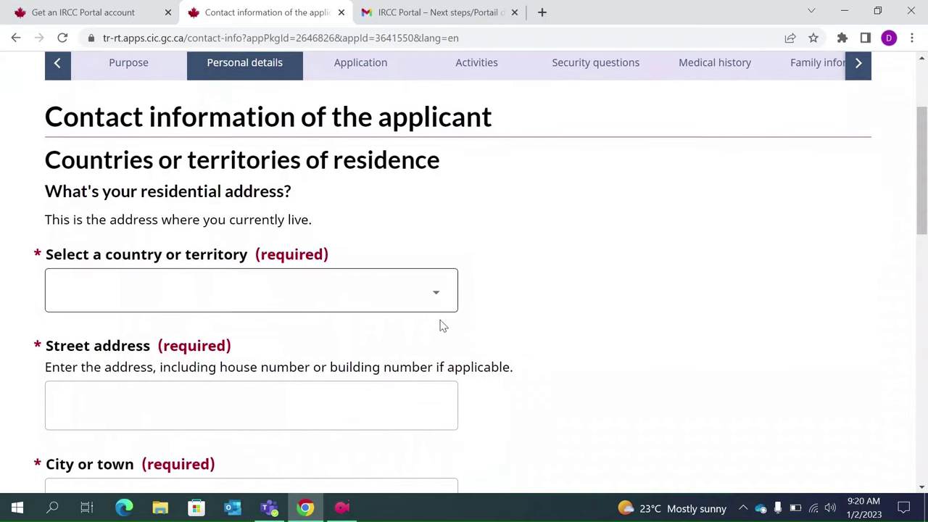
{"action": "left_click", "coordinate": [428, 298]}
{"action": "type", "text": "ind"}
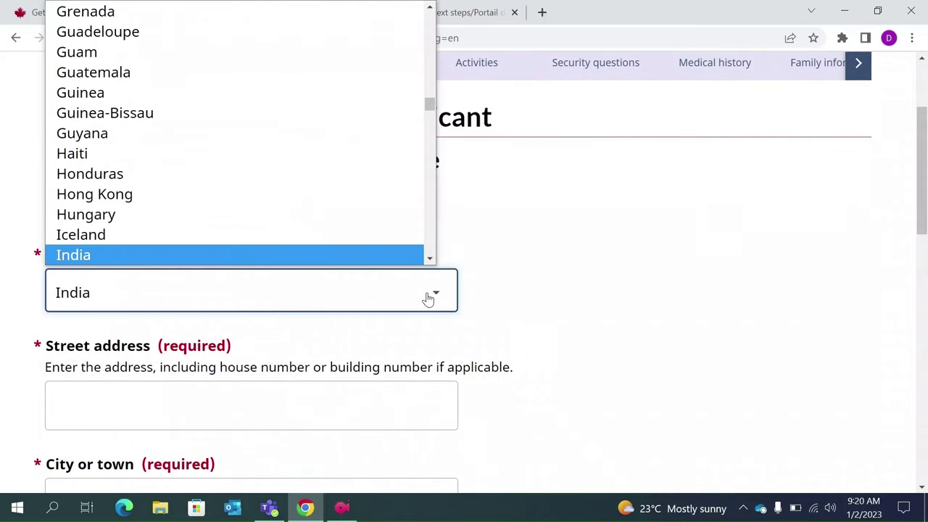
{"action": "key", "text": "Return"}
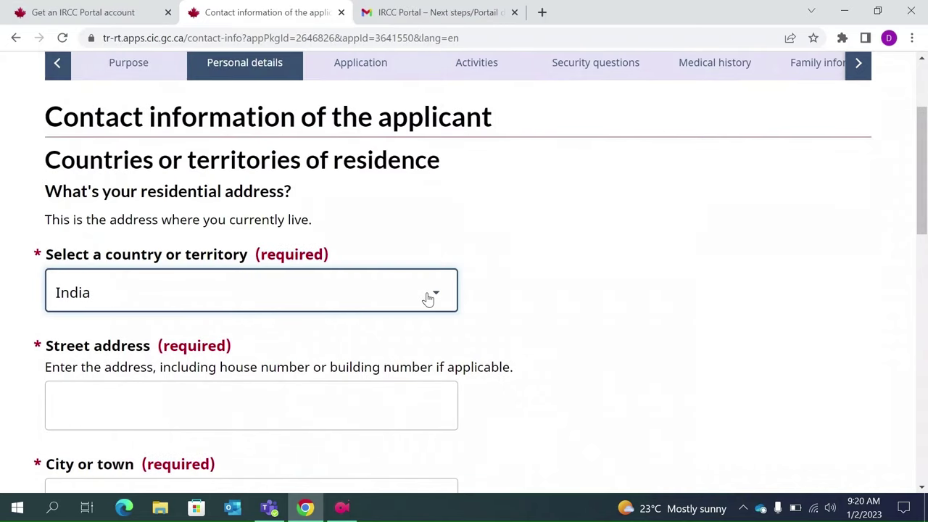
{"action": "scroll", "coordinate": [428, 298], "scroll_direction": "down", "scroll_amount": 1}
{"action": "left_click", "coordinate": [172, 354]}
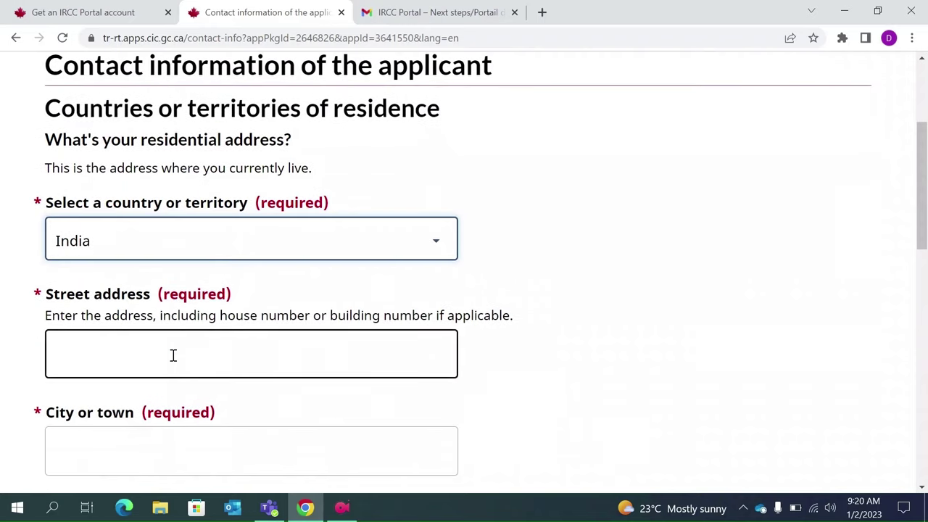
{"action": "type", "text": "123 Ko"}
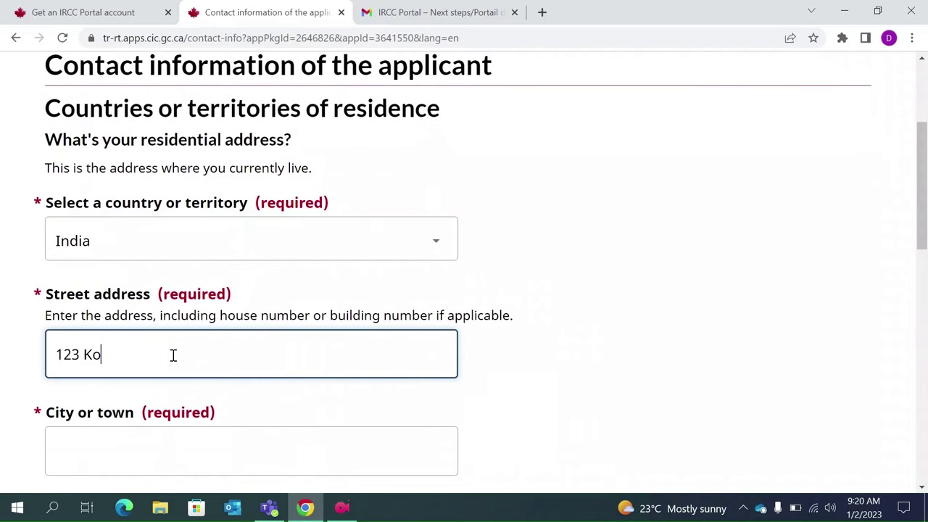
{"action": "type", "text": "lkata"}
- Enter city Kolkata and postal code 10000
{"action": "scroll", "coordinate": [172, 354], "scroll_direction": "down", "scroll_amount": 1}
{"action": "left_click", "coordinate": [113, 379]}
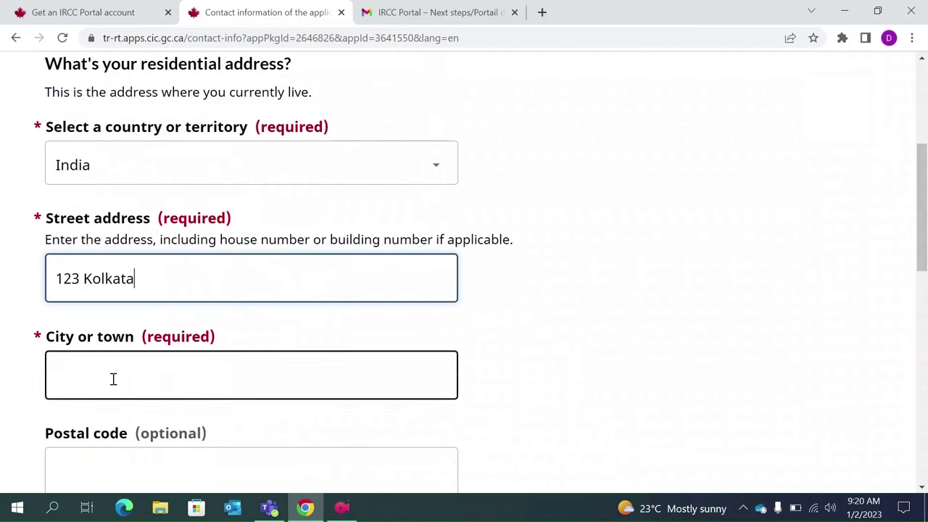
{"action": "type", "text": "Kolkata"}
{"action": "scroll", "coordinate": [113, 379], "scroll_direction": "down", "scroll_amount": 1}
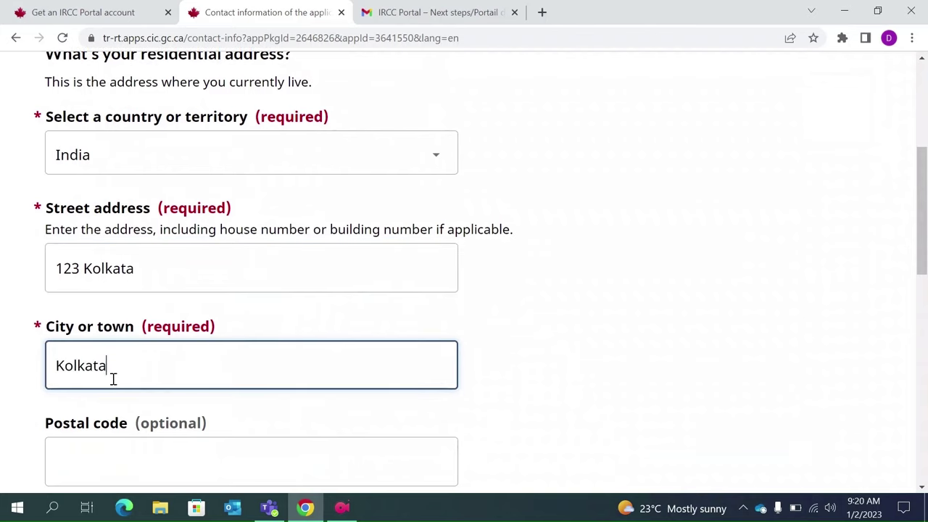
{"action": "left_click", "coordinate": [85, 373]}
{"action": "type", "text": "10000"}
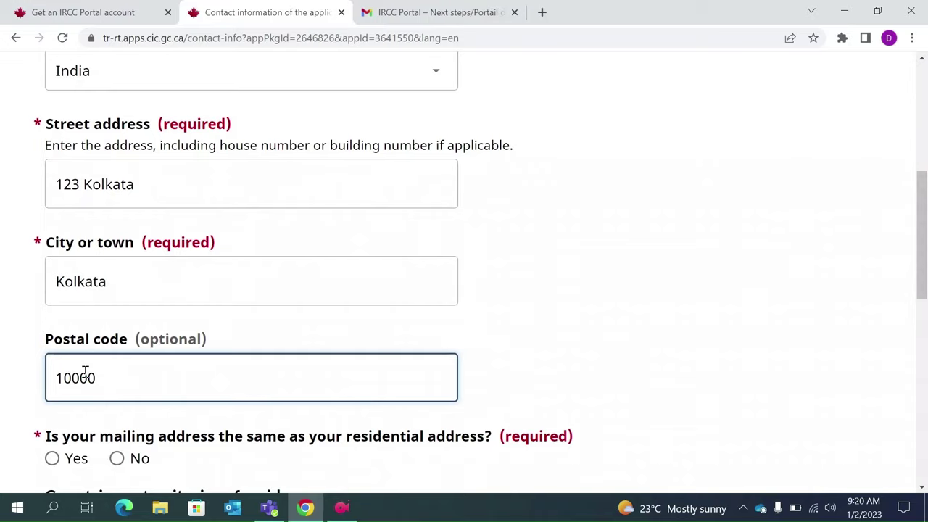
- Mark the mailing address as the same as the residential address
{"action": "scroll", "coordinate": [84, 373], "scroll_direction": "down", "scroll_amount": 1}
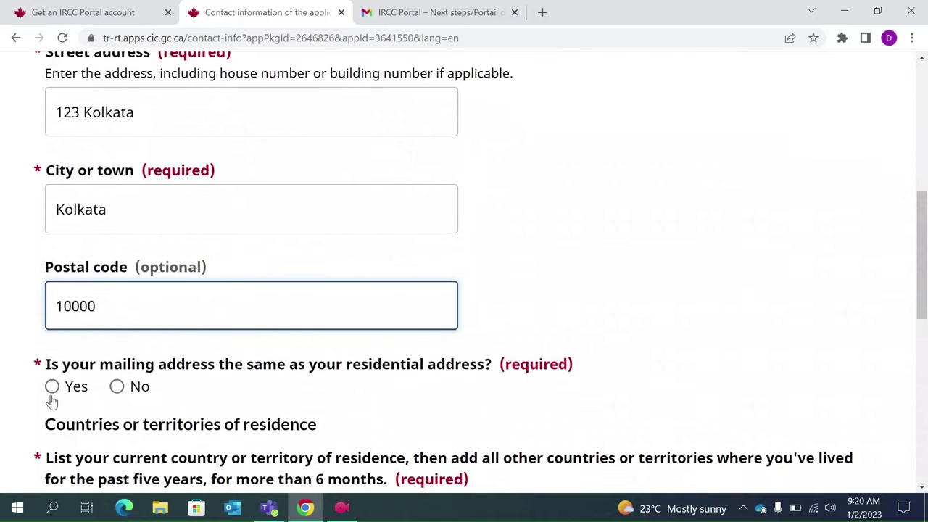
{"action": "left_click", "coordinate": [52, 386]}
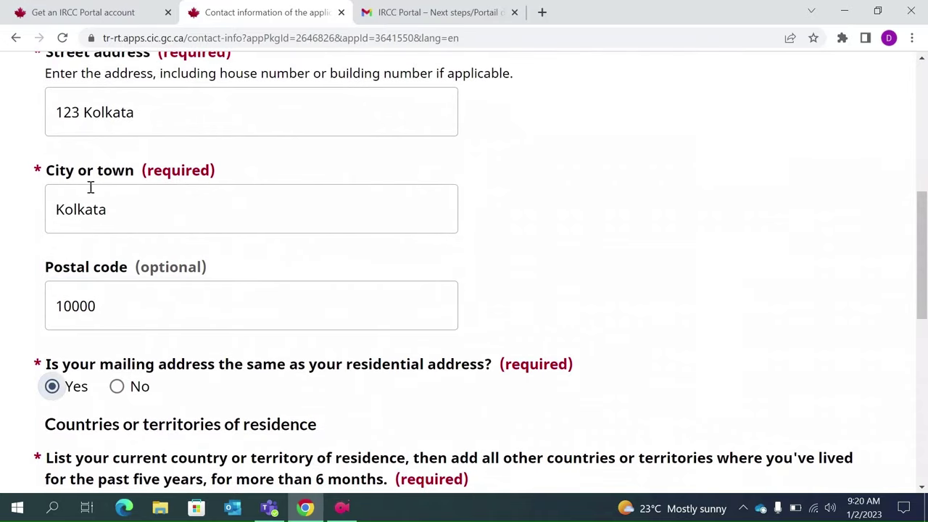
{"action": "left_click", "coordinate": [91, 306]}
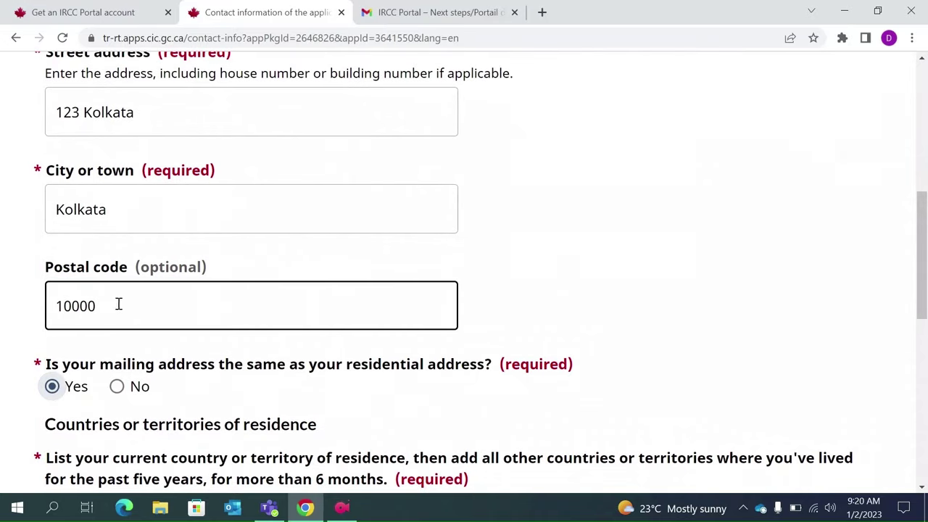
{"action": "left_click", "coordinate": [116, 387]}
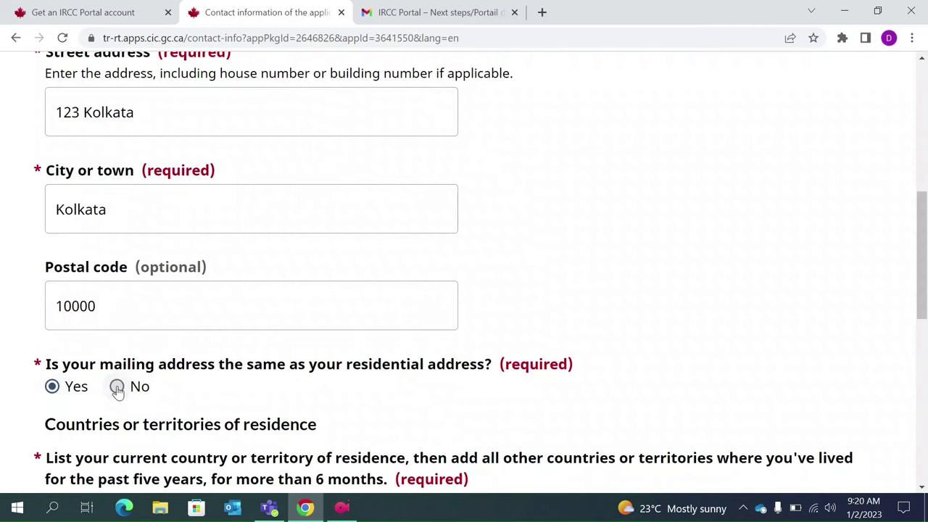
{"action": "scroll", "coordinate": [170, 396], "scroll_direction": "down", "scroll_amount": 2}
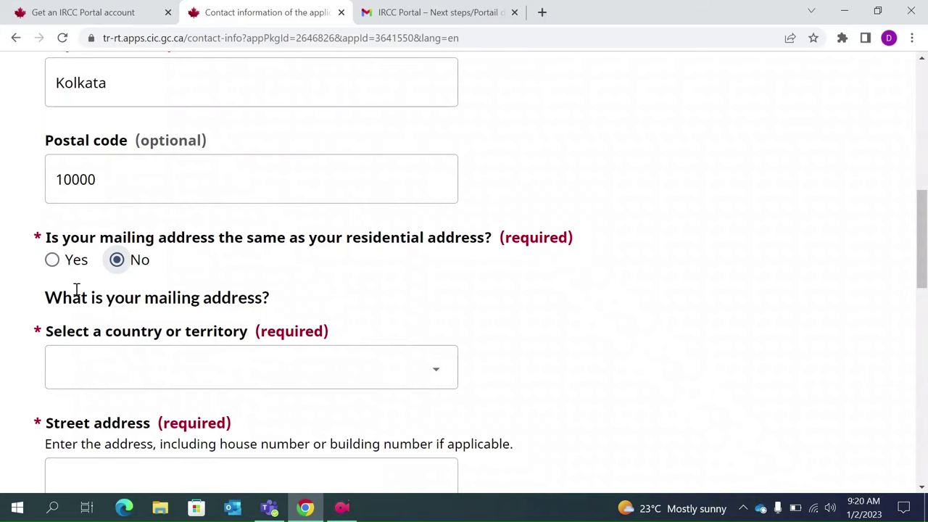
{"action": "left_click", "coordinate": [53, 262]}
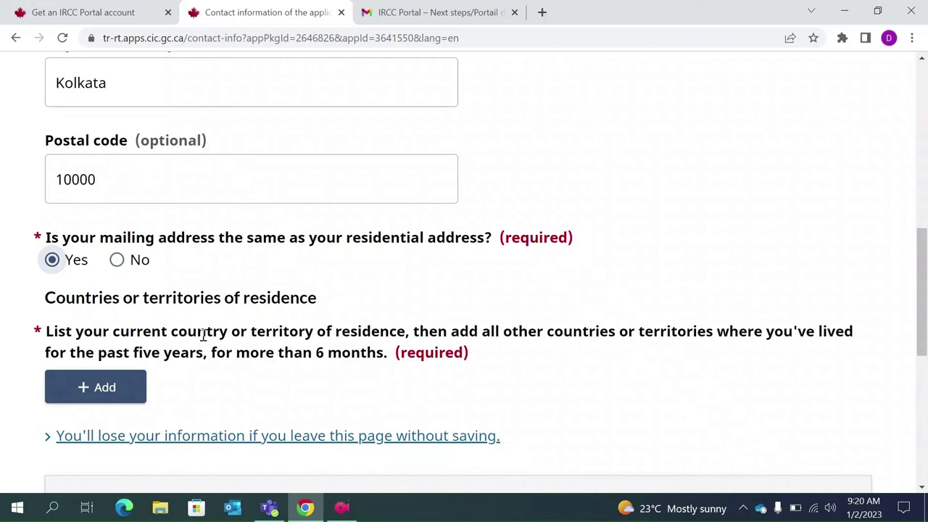
- Highlight 'for more than 6 months' in the instructions and start adding a residence country
{"action": "double_click", "coordinate": [221, 352]}
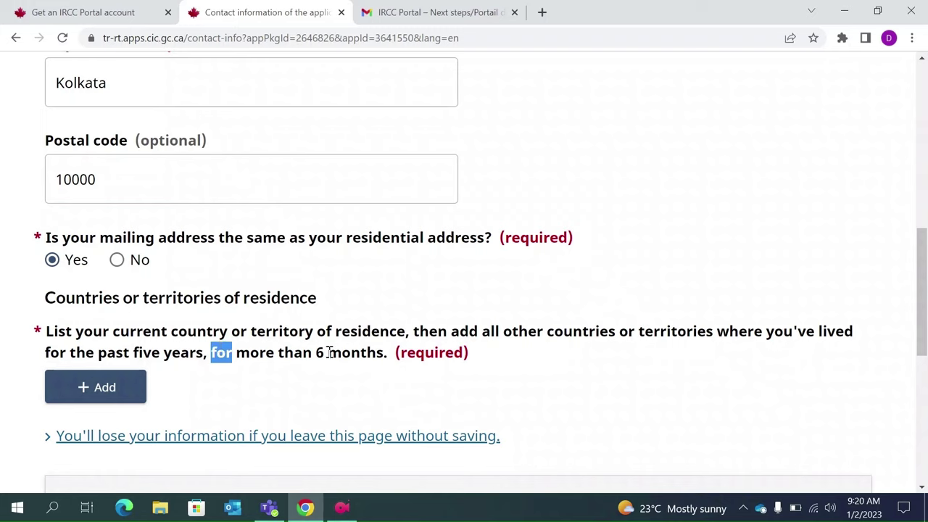
{"action": "left_click_drag", "start_coordinate": [384, 353], "coordinate": [211, 352]}
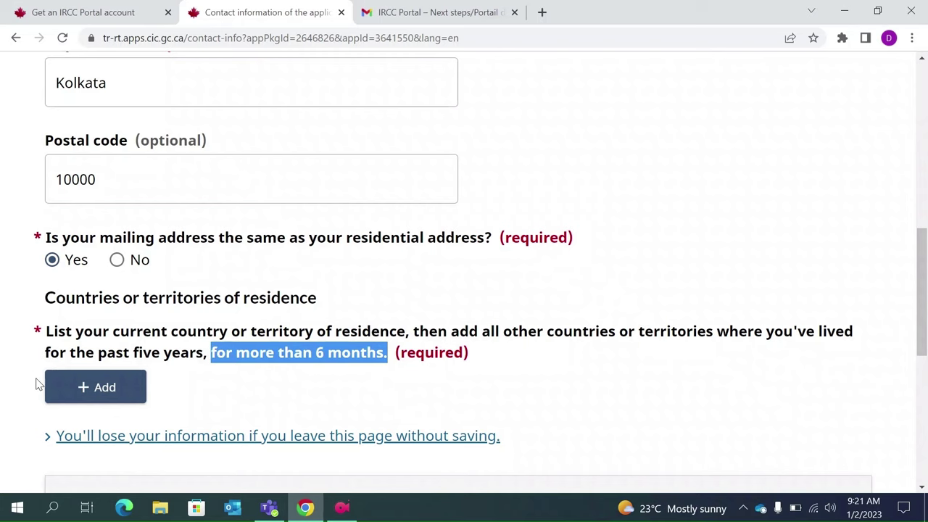
{"action": "left_click", "coordinate": [85, 387]}
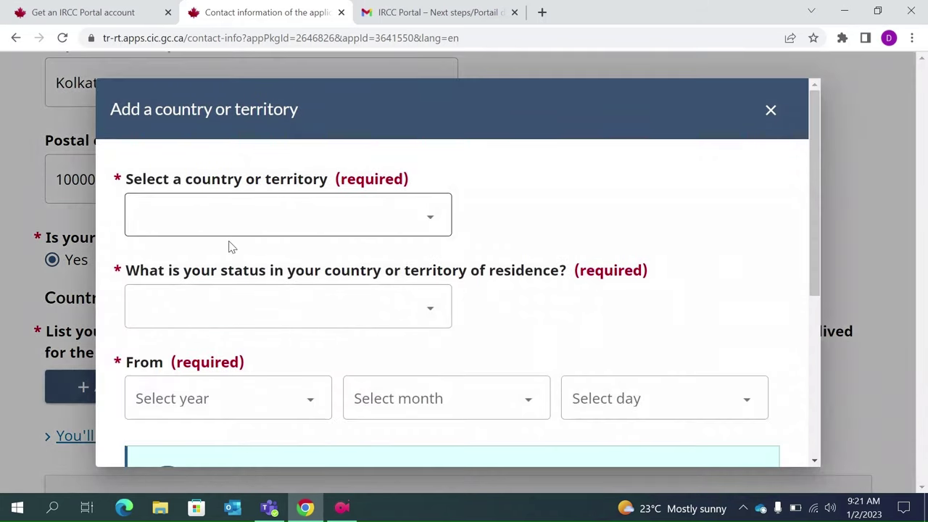
- Set the residence entry's country to India with Citizen status
{"action": "left_click", "coordinate": [210, 233]}
{"action": "key", "text": "i"}
{"action": "key", "text": "n"}
{"action": "key", "text": "Return"}
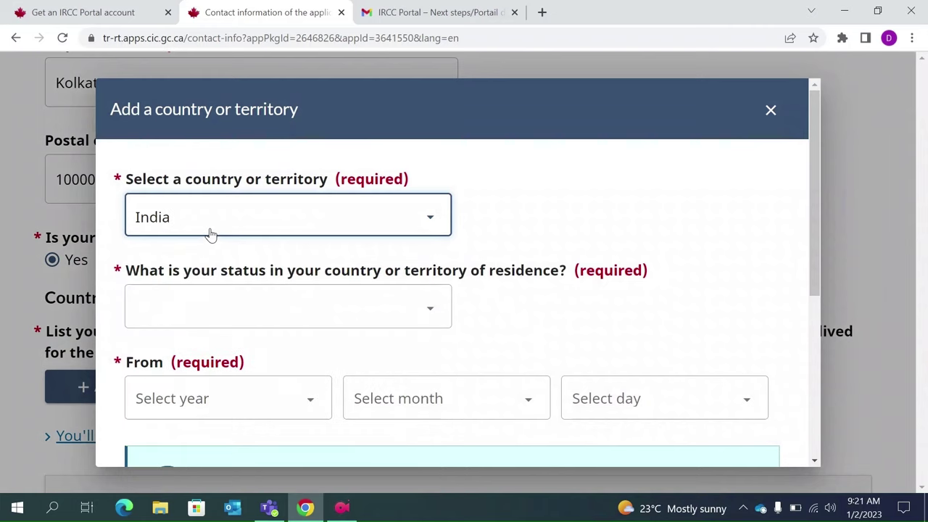
{"action": "left_click", "coordinate": [269, 308]}
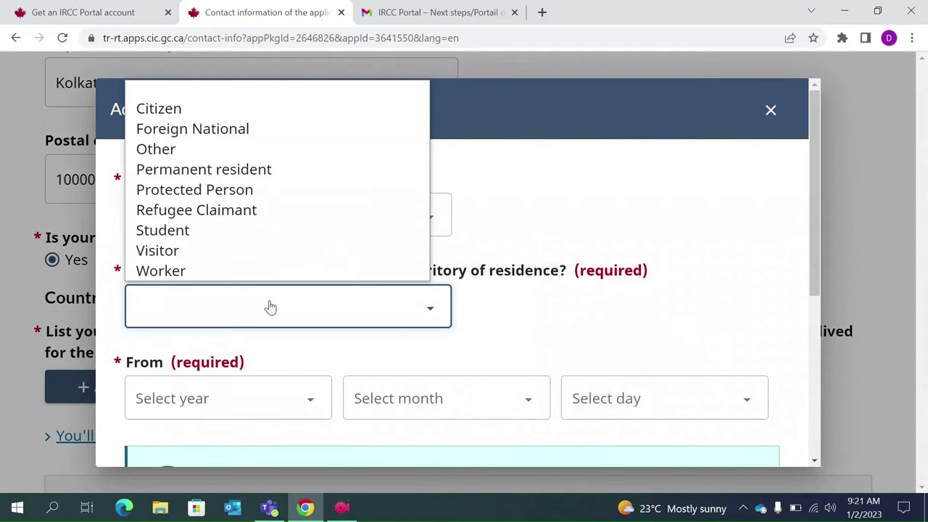
{"action": "left_click", "coordinate": [192, 112]}
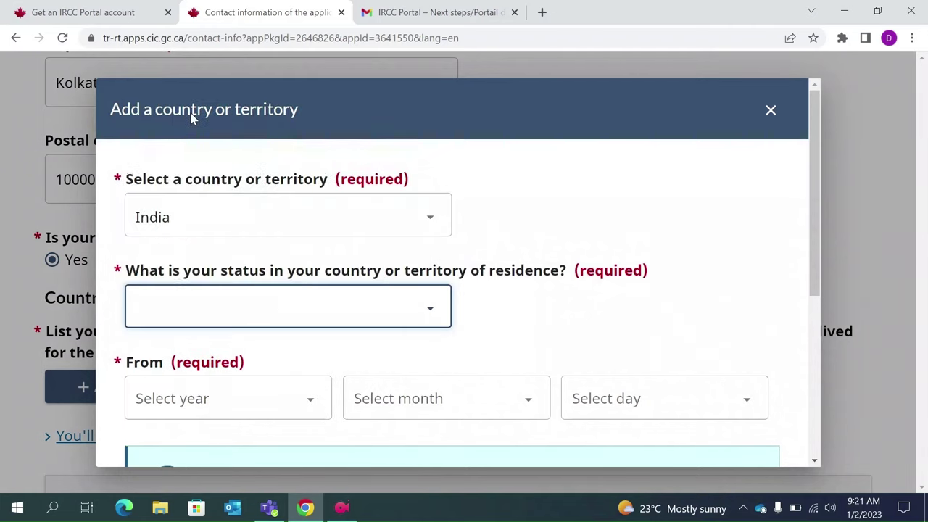
- Set the residence start date to 1 January 1994, keeping status Citizen
{"action": "left_click", "coordinate": [199, 409]}
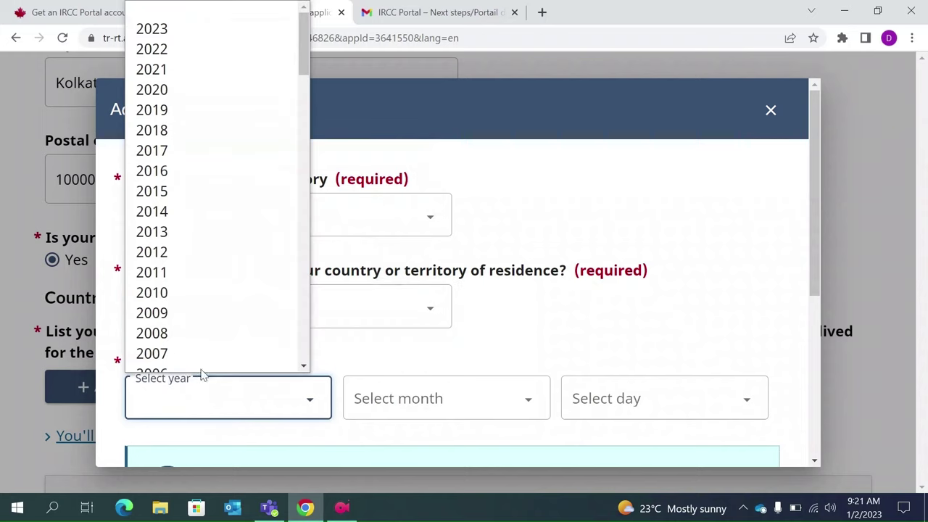
{"action": "scroll", "coordinate": [207, 351], "scroll_direction": "down", "scroll_amount": 1}
{"action": "scroll", "coordinate": [207, 351], "scroll_direction": "down", "scroll_amount": 5}
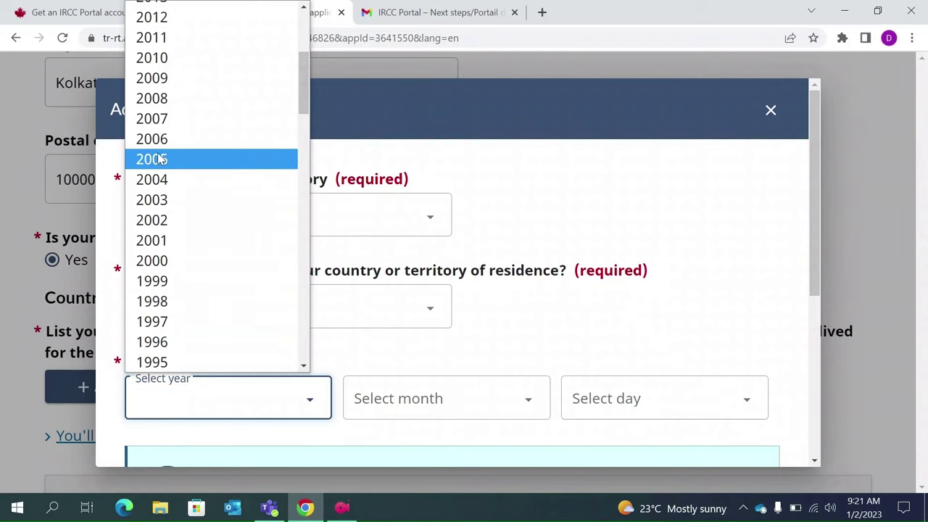
{"action": "left_click", "coordinate": [182, 353]}
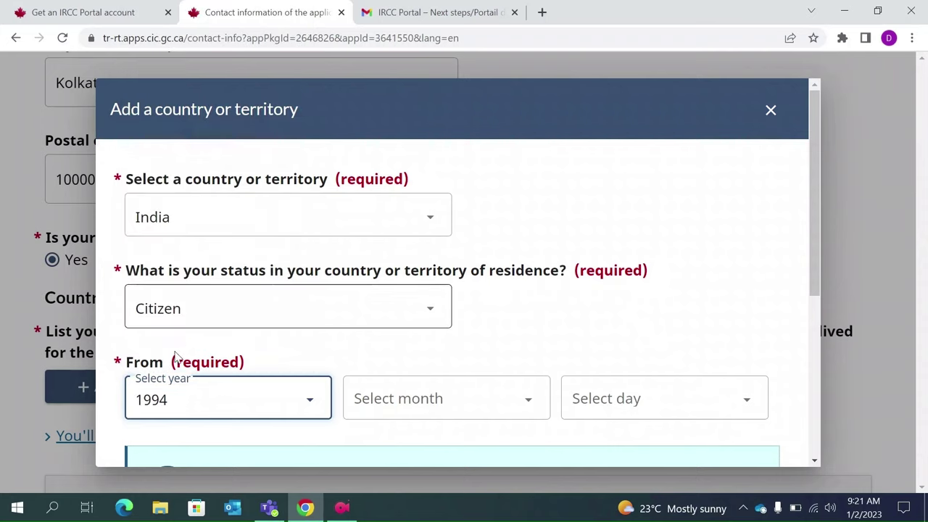
{"action": "left_click", "coordinate": [467, 423]}
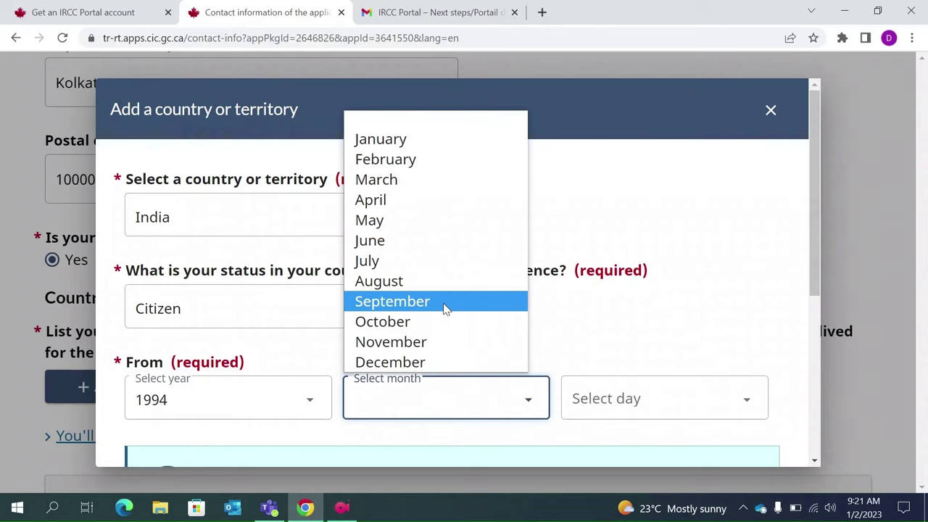
{"action": "left_click", "coordinate": [389, 138]}
{"action": "left_click", "coordinate": [669, 400]}
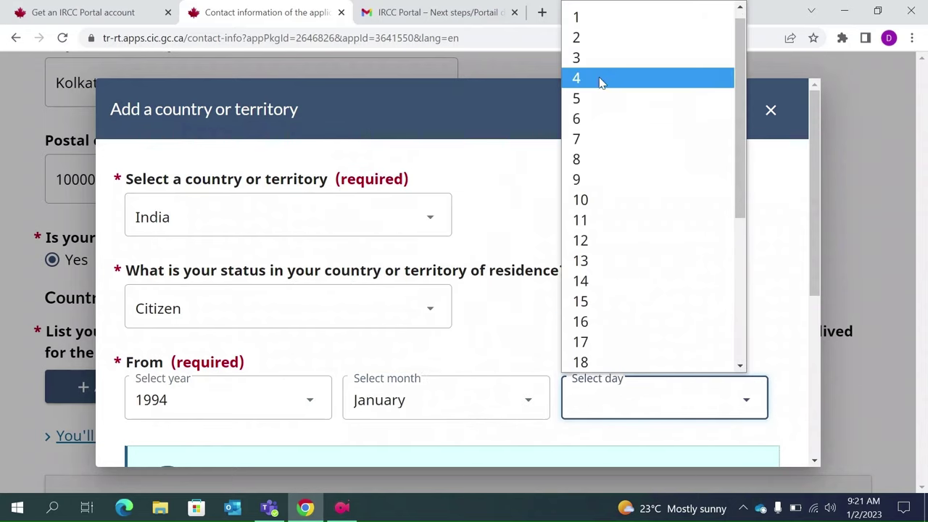
{"action": "left_click", "coordinate": [579, 18]}
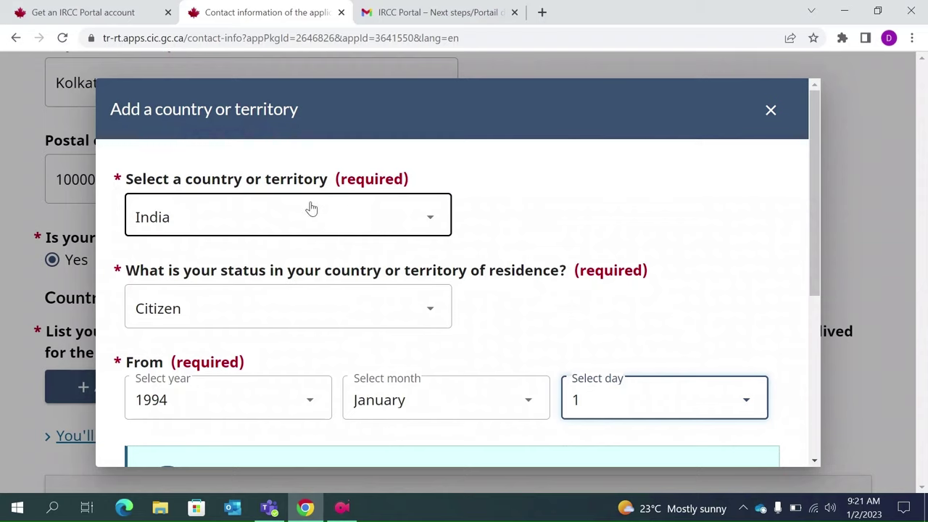
{"action": "left_click", "coordinate": [401, 322]}
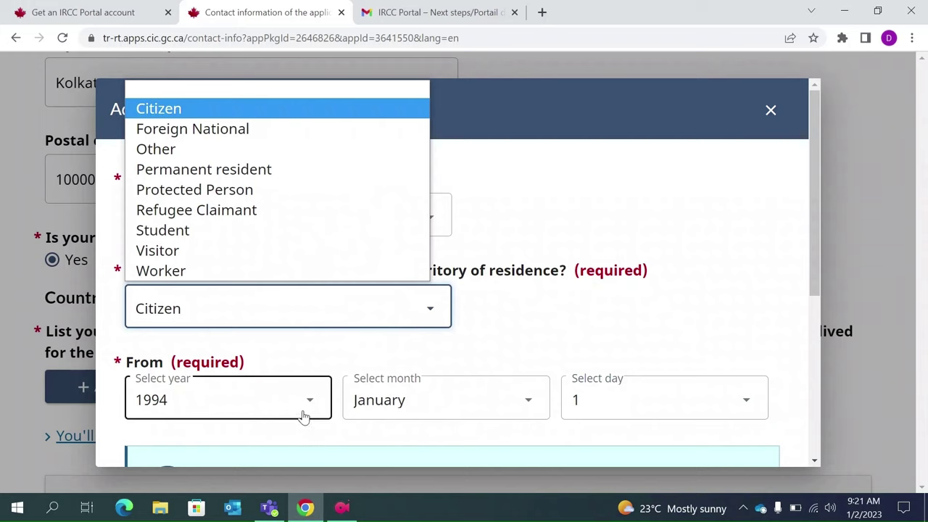
{"action": "left_click", "coordinate": [343, 354]}
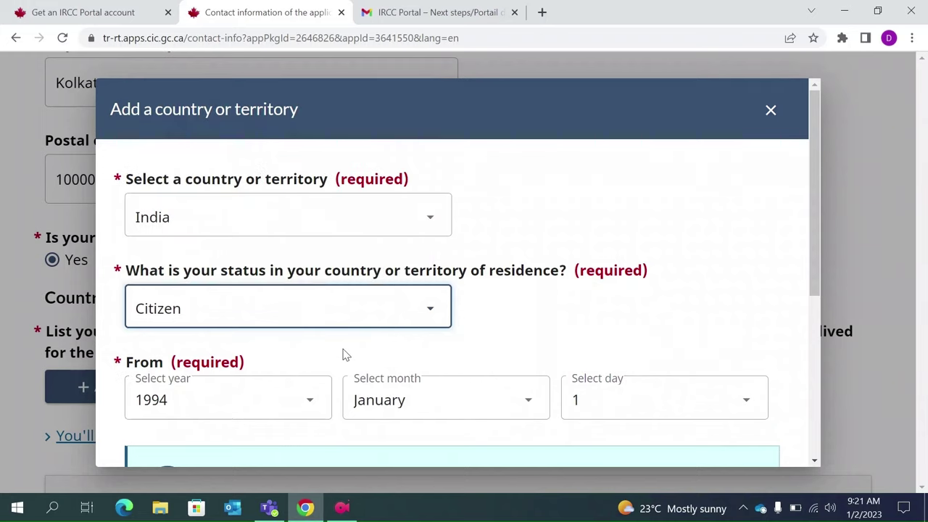
- Tick and then untick 'This is where I currently live', revealing the end-date fields
{"action": "scroll", "coordinate": [334, 351], "scroll_direction": "down", "scroll_amount": 1}
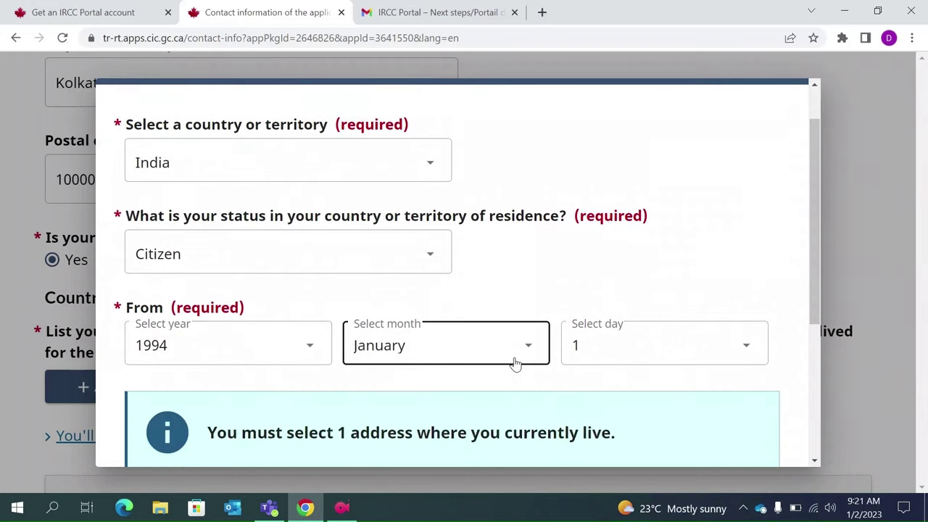
{"action": "scroll", "coordinate": [515, 361], "scroll_direction": "down", "scroll_amount": 3}
{"action": "scroll", "coordinate": [515, 362], "scroll_direction": "up", "scroll_amount": 1}
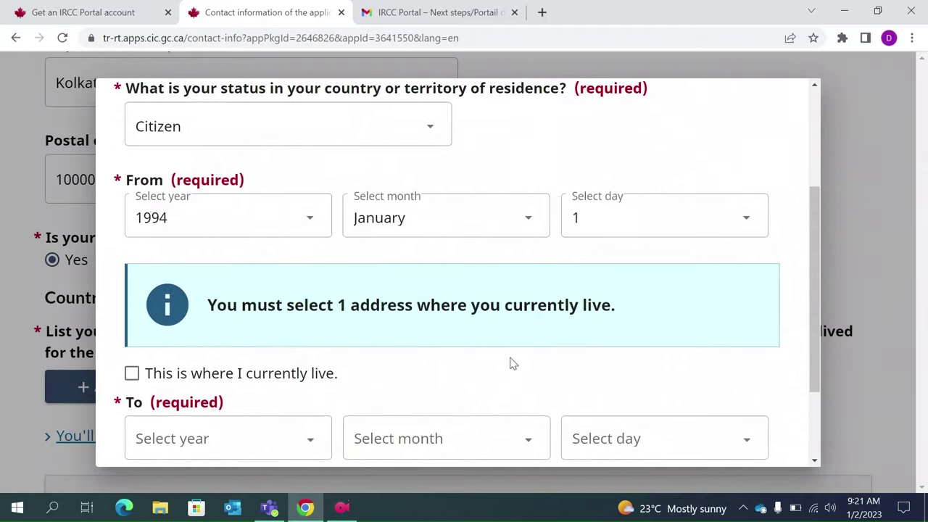
{"action": "left_click", "coordinate": [132, 375]}
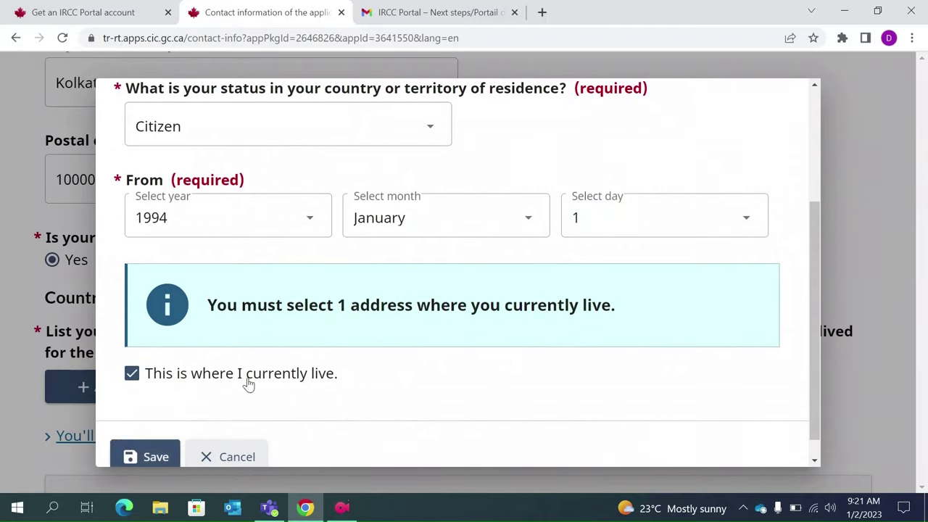
{"action": "scroll", "coordinate": [437, 390], "scroll_direction": "up", "scroll_amount": 1}
{"action": "scroll", "coordinate": [354, 234], "scroll_direction": "up", "scroll_amount": 2}
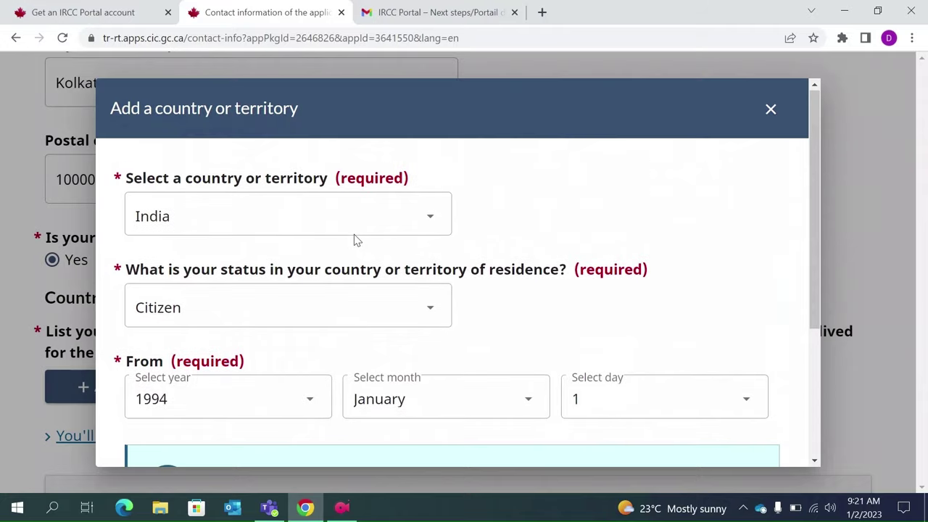
{"action": "scroll", "coordinate": [354, 234], "scroll_direction": "down", "scroll_amount": 3}
{"action": "scroll", "coordinate": [311, 254], "scroll_direction": "up", "scroll_amount": 2}
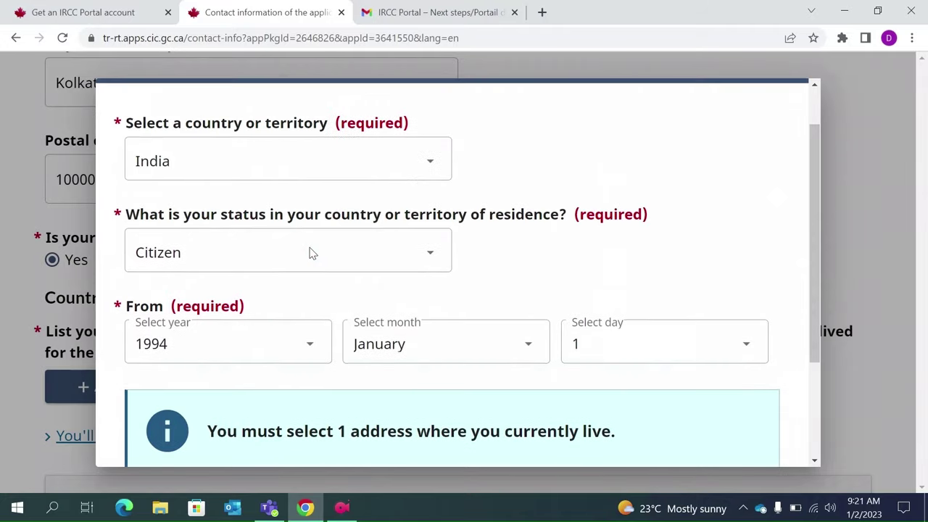
{"action": "scroll", "coordinate": [310, 253], "scroll_direction": "down", "scroll_amount": 3}
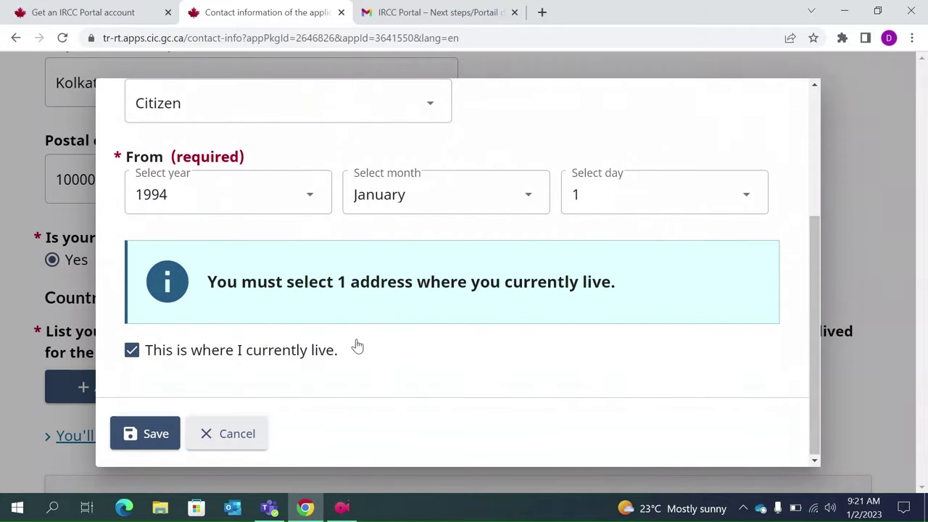
{"action": "left_click", "coordinate": [132, 353]}
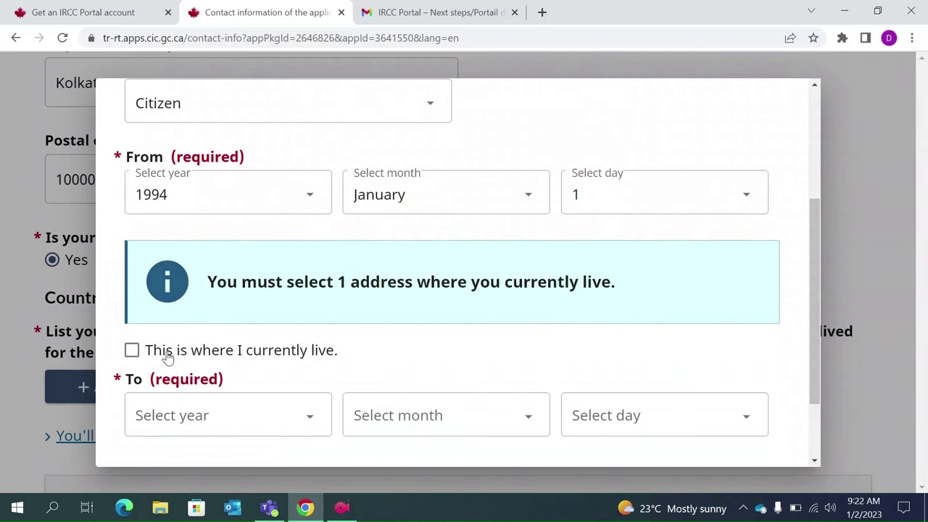
- Mark India as the current residence again and save the entry
{"action": "scroll", "coordinate": [240, 353], "scroll_direction": "up", "scroll_amount": 1}
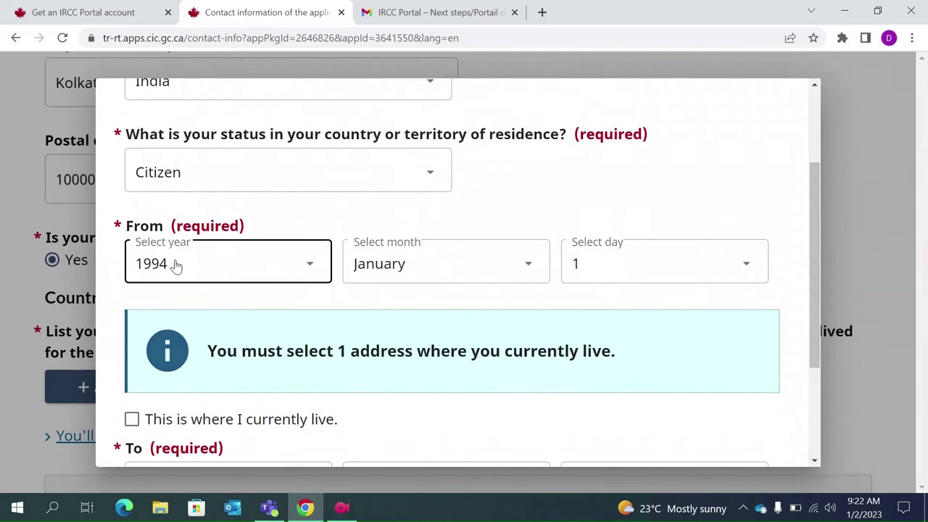
{"action": "scroll", "coordinate": [271, 341], "scroll_direction": "down", "scroll_amount": 2}
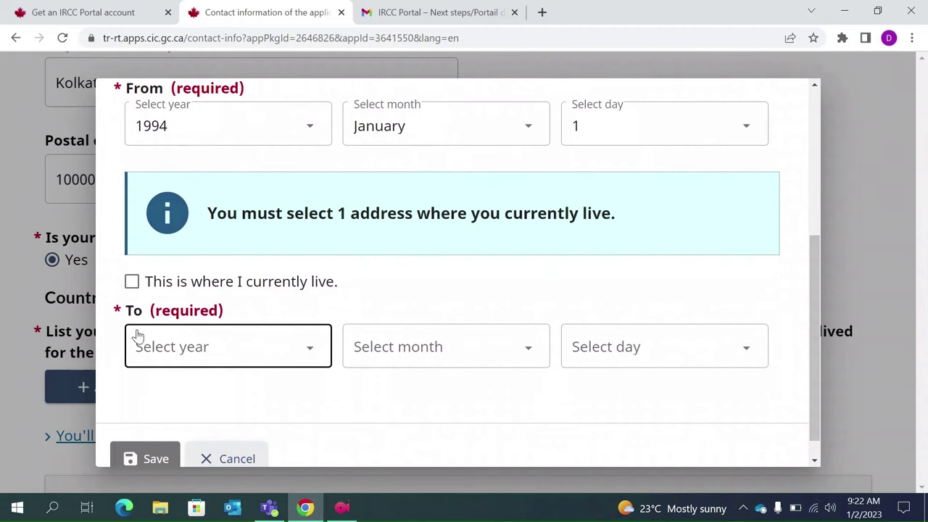
{"action": "scroll", "coordinate": [451, 356], "scroll_direction": "up", "scroll_amount": 1}
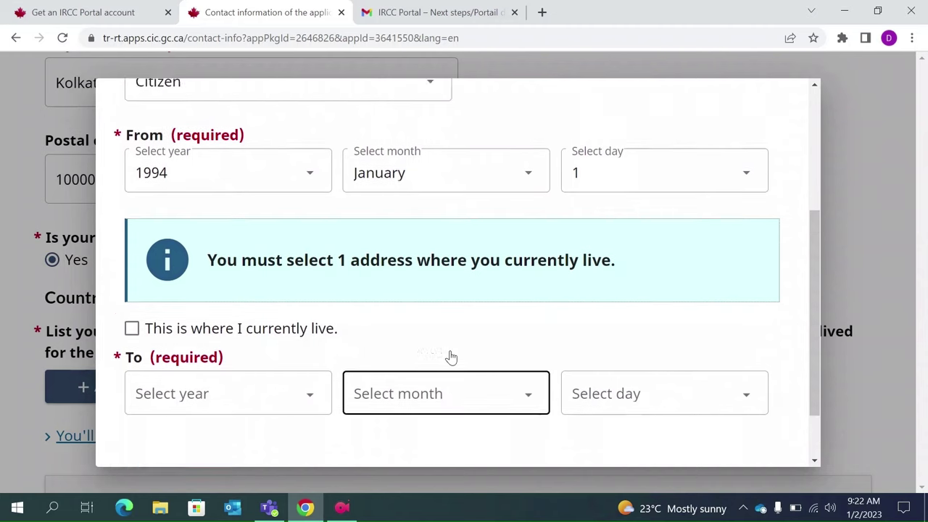
{"action": "scroll", "coordinate": [450, 356], "scroll_direction": "up", "scroll_amount": 3}
{"action": "scroll", "coordinate": [450, 356], "scroll_direction": "down", "scroll_amount": 3}
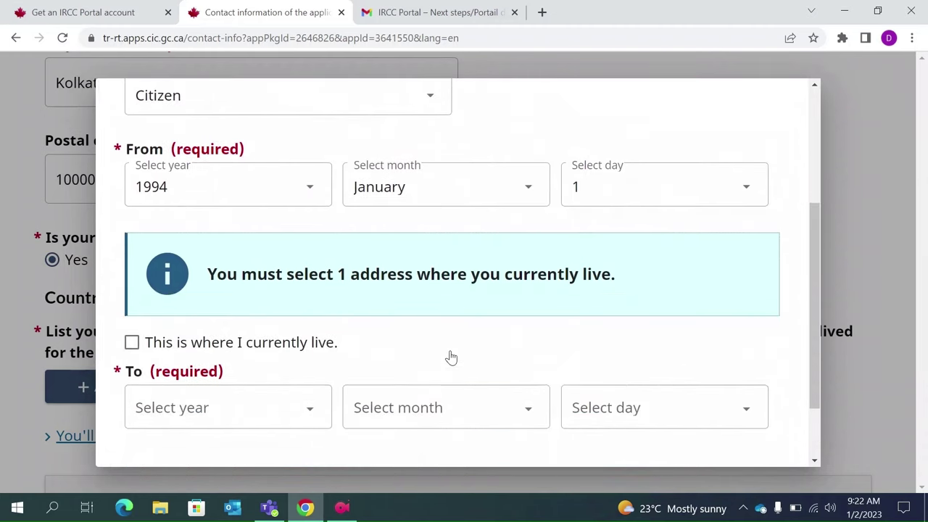
{"action": "scroll", "coordinate": [450, 357], "scroll_direction": "down", "scroll_amount": 1}
{"action": "scroll", "coordinate": [451, 357], "scroll_direction": "up", "scroll_amount": 2}
{"action": "scroll", "coordinate": [449, 356], "scroll_direction": "down", "scroll_amount": 1}
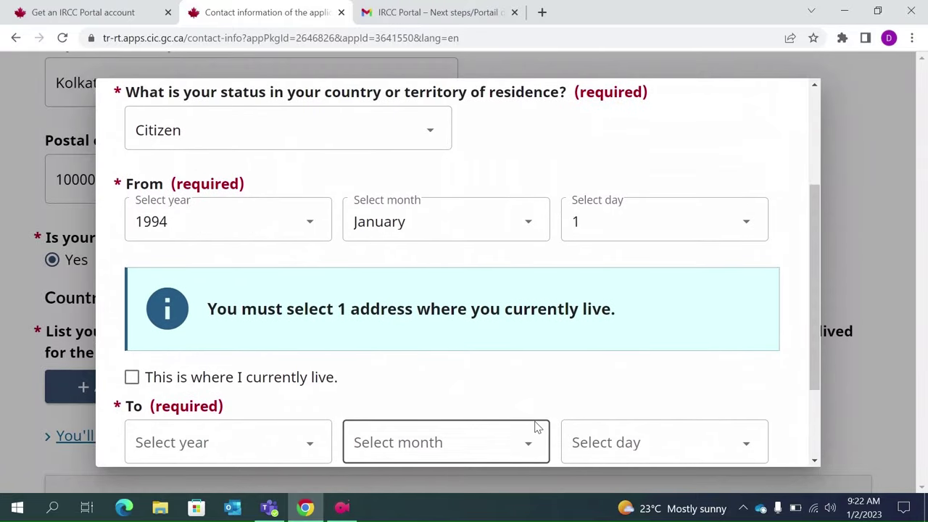
{"action": "scroll", "coordinate": [506, 353], "scroll_direction": "down", "scroll_amount": 1}
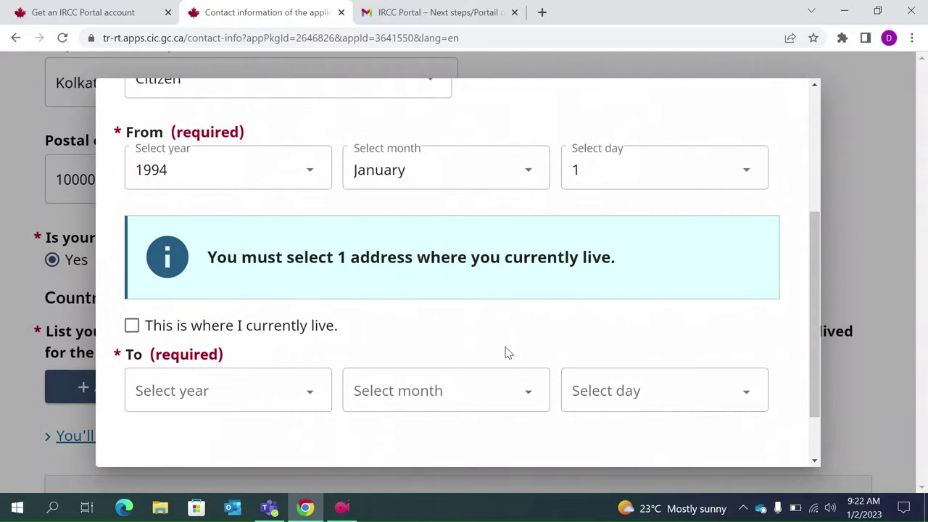
{"action": "left_click", "coordinate": [131, 303]}
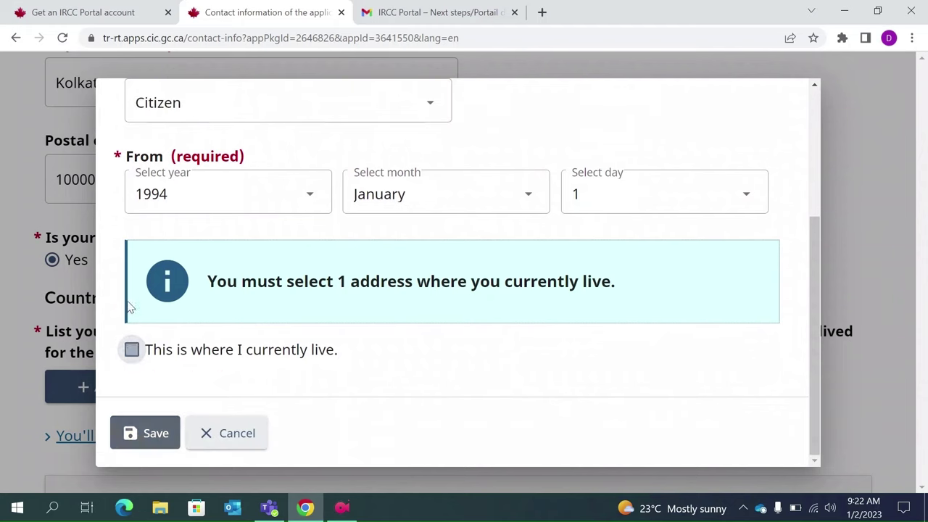
{"action": "left_click", "coordinate": [131, 433]}
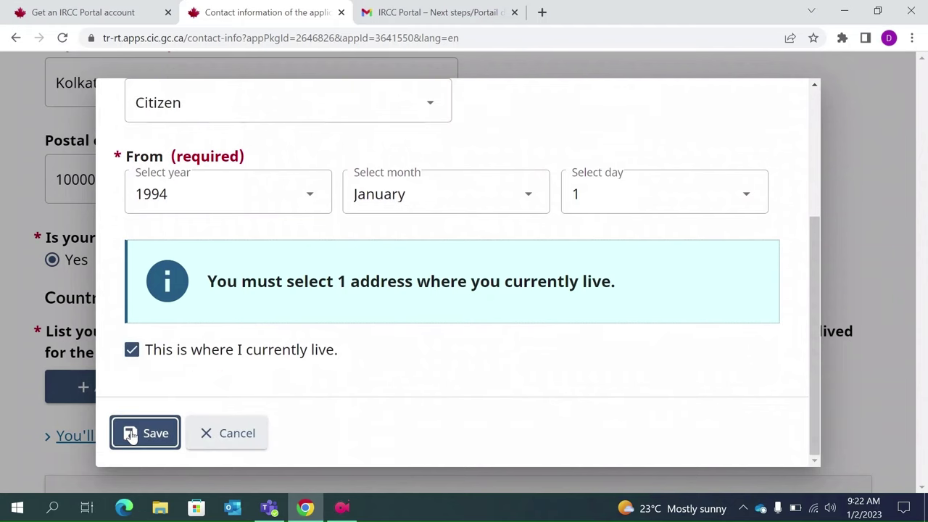
{"action": "scroll", "coordinate": [258, 393], "scroll_direction": "down", "scroll_amount": 1}
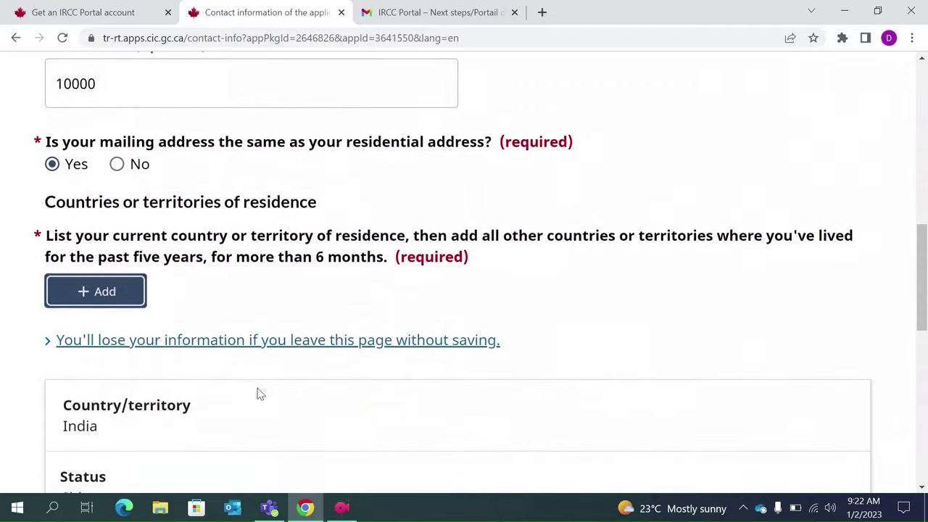
- Scroll past the India residence entry and save the contact information page
{"action": "scroll", "coordinate": [258, 393], "scroll_direction": "down", "scroll_amount": 1}
{"action": "scroll", "coordinate": [259, 394], "scroll_direction": "down", "scroll_amount": 2}
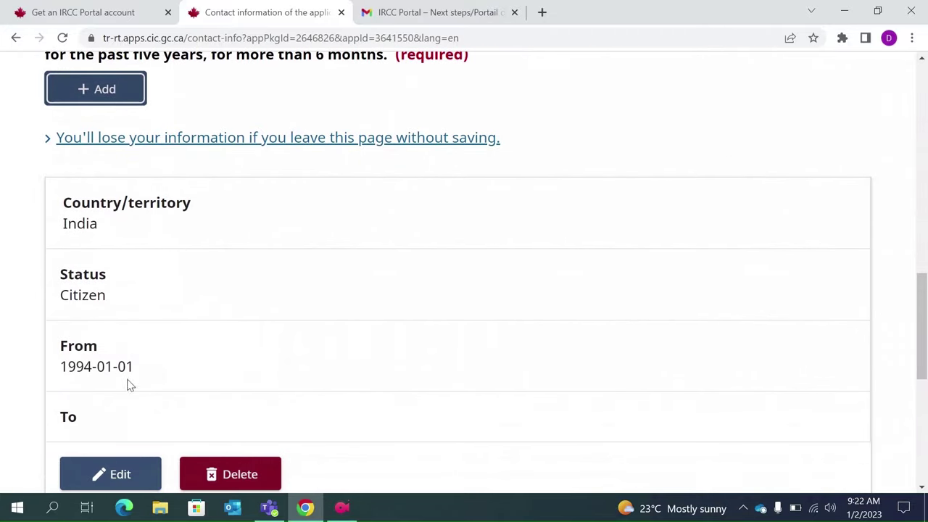
{"action": "scroll", "coordinate": [191, 387], "scroll_direction": "down", "scroll_amount": 1}
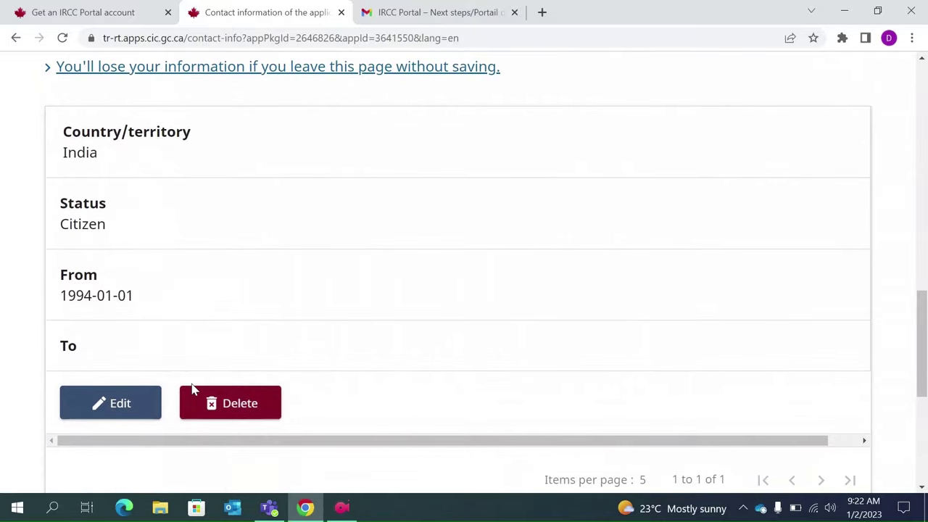
{"action": "scroll", "coordinate": [284, 323], "scroll_direction": "down", "scroll_amount": 2}
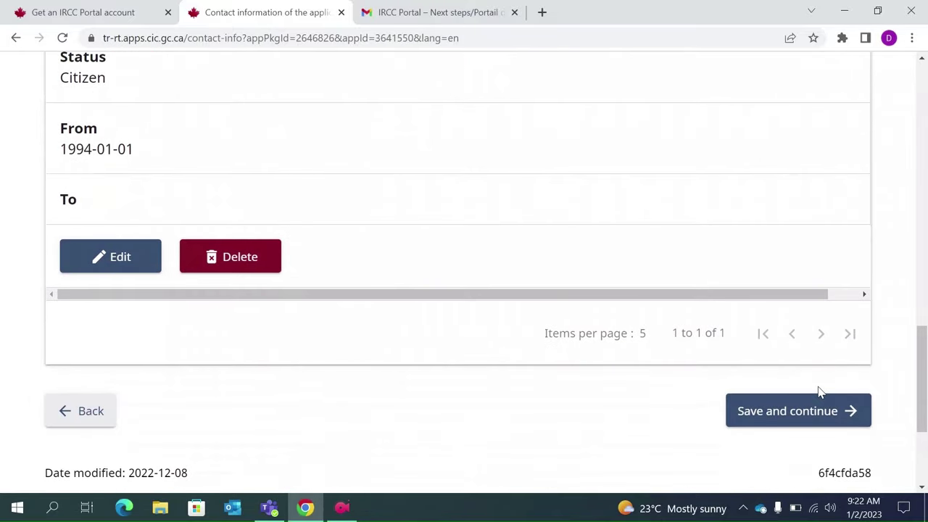
{"action": "left_click", "coordinate": [816, 412]}
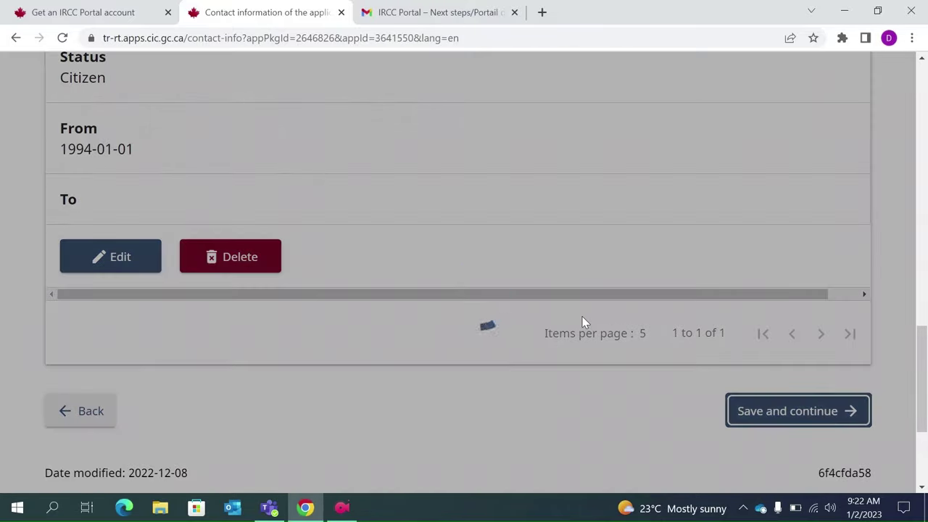
{"action": "scroll", "coordinate": [430, 342], "scroll_direction": "down", "scroll_amount": 2}
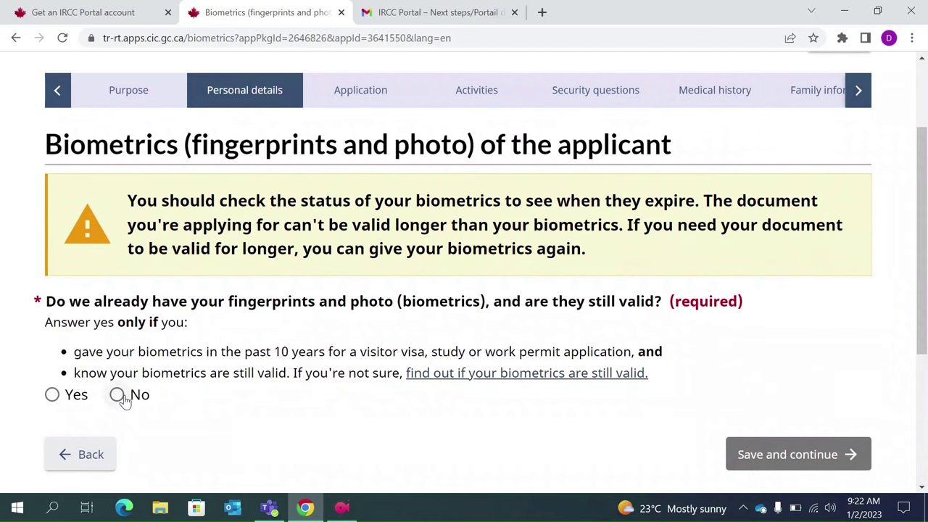
- Answer No to already having valid biometrics and save and continue
{"action": "right_click", "coordinate": [123, 400]}
{"action": "left_click", "coordinate": [118, 396]}
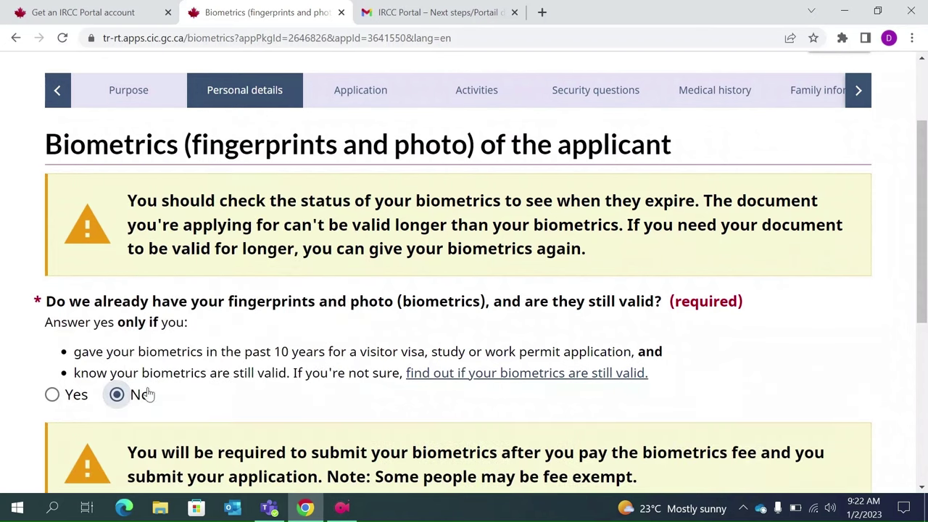
{"action": "scroll", "coordinate": [602, 413], "scroll_direction": "down", "scroll_amount": 3}
{"action": "left_click", "coordinate": [787, 346]}
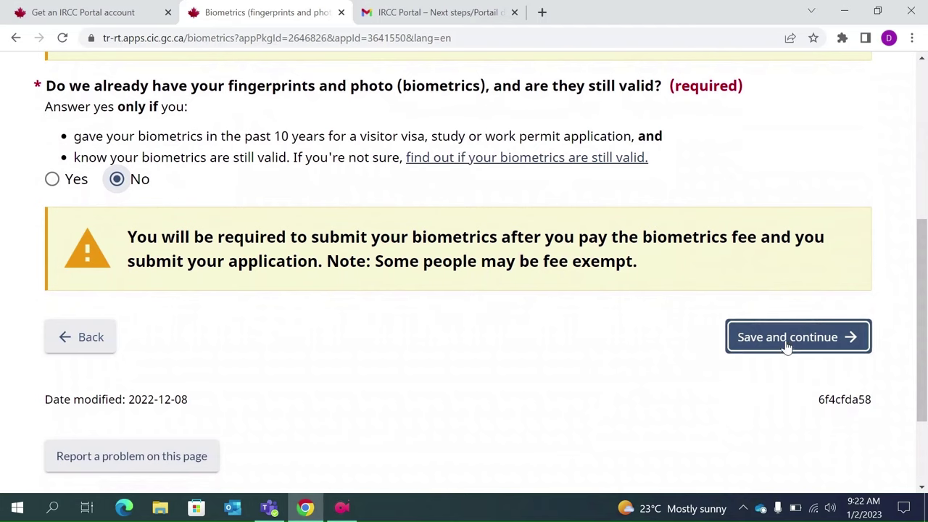
{"action": "scroll", "coordinate": [545, 355], "scroll_direction": "down", "scroll_amount": 1}
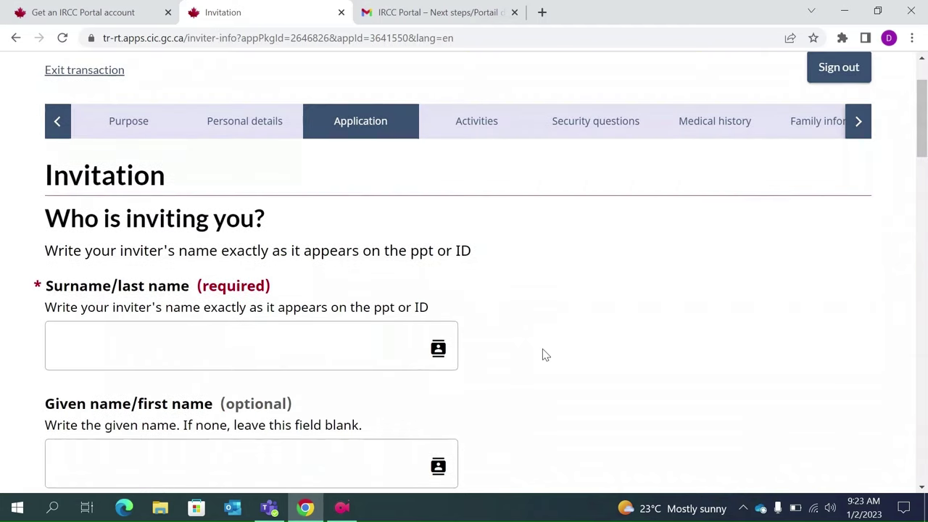
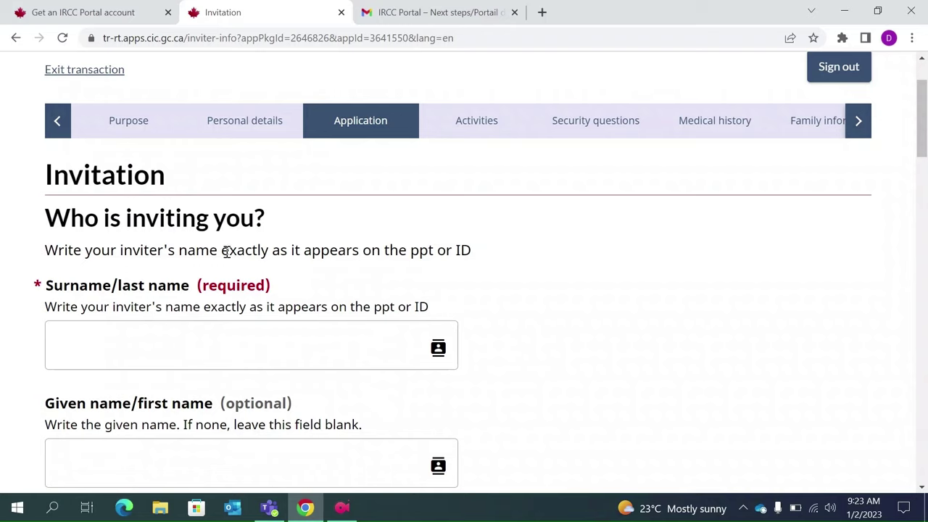
- Enter the inviter's surname and given name
{"action": "left_click_drag", "start_coordinate": [226, 252], "coordinate": [463, 252]}
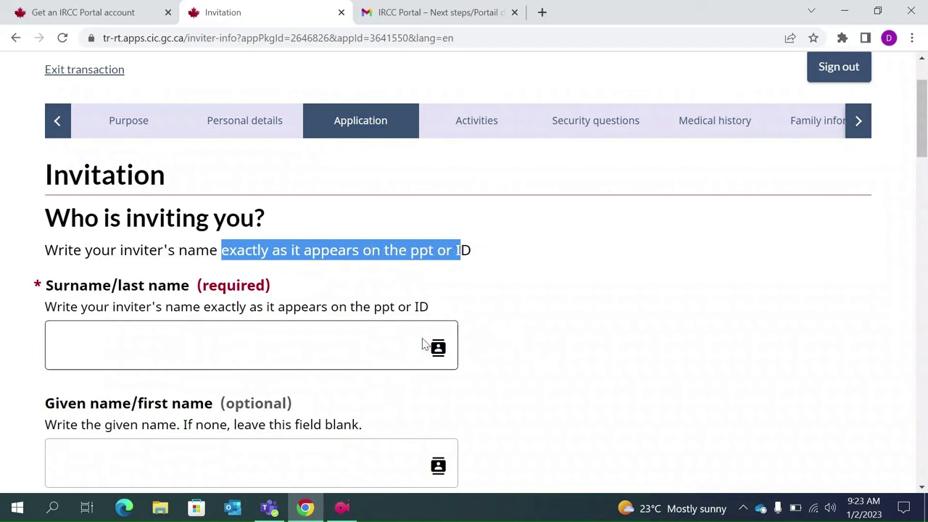
{"action": "left_click", "coordinate": [319, 364]}
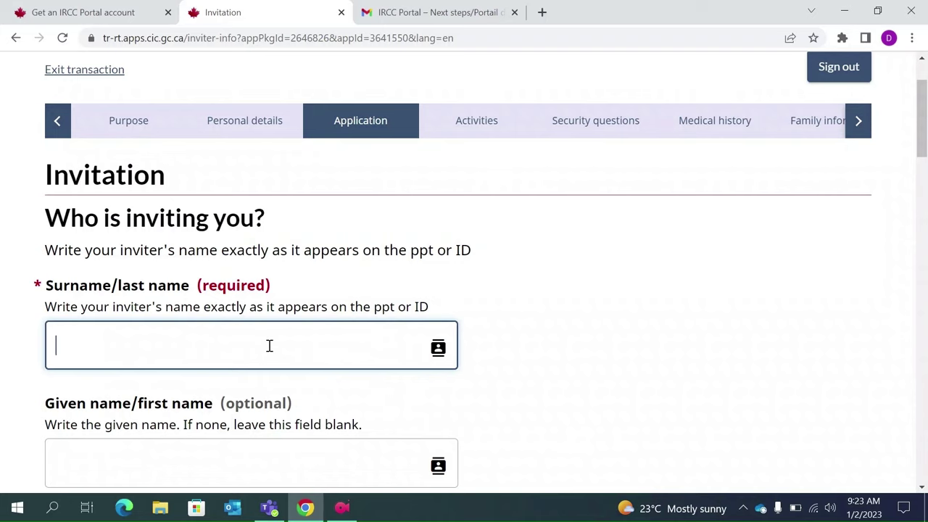
{"action": "type", "text": "Last name"}
{"action": "scroll", "coordinate": [269, 346], "scroll_direction": "down", "scroll_amount": 1}
{"action": "left_click", "coordinate": [146, 403]}
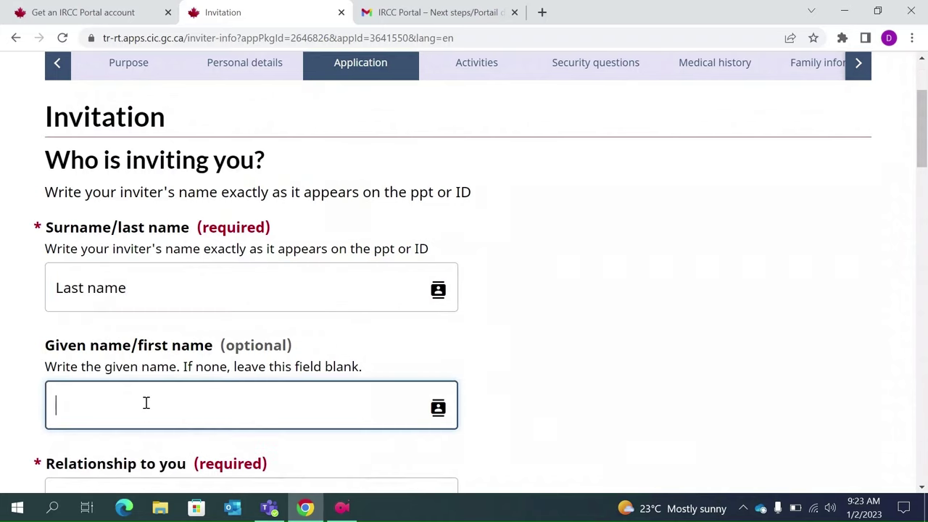
{"action": "type", "text": "Given name"}
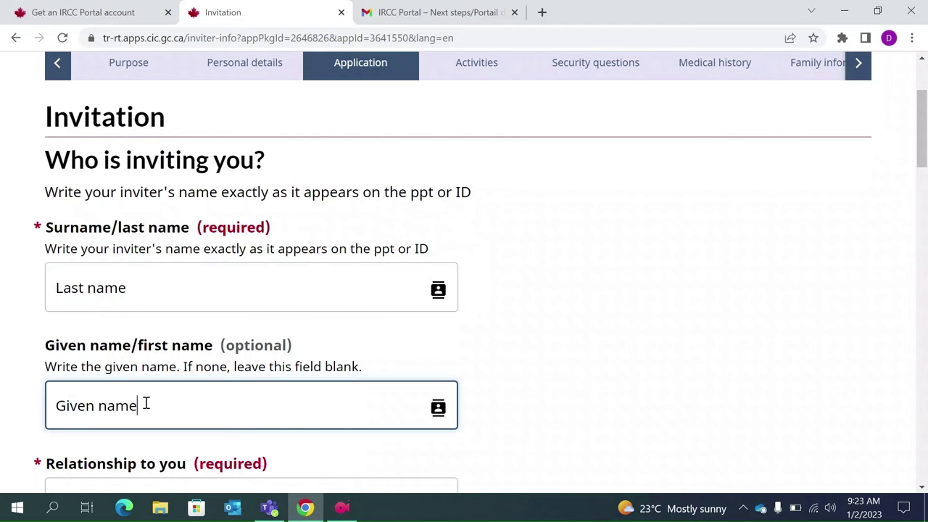
- Set the inviter's relationship to Family member
{"action": "scroll", "coordinate": [145, 403], "scroll_direction": "down", "scroll_amount": 1}
{"action": "left_click", "coordinate": [145, 409]}
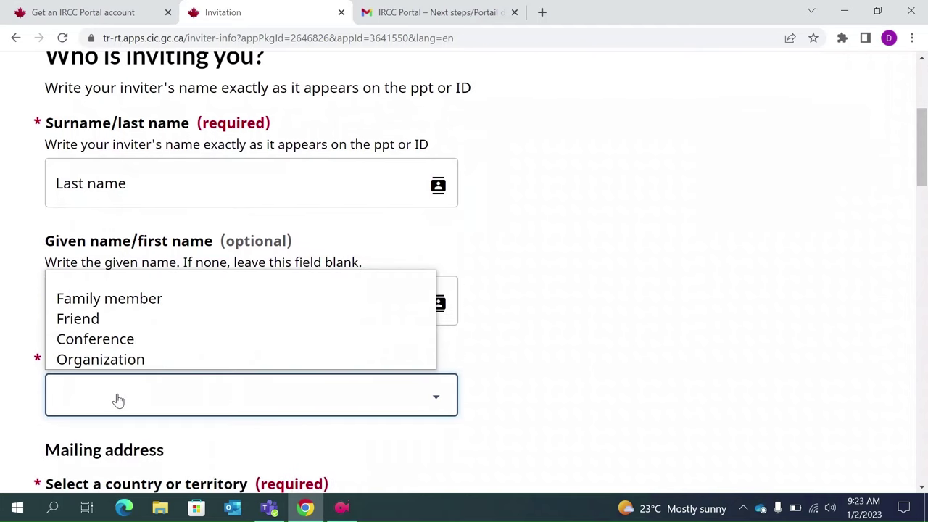
{"action": "left_click", "coordinate": [155, 300]}
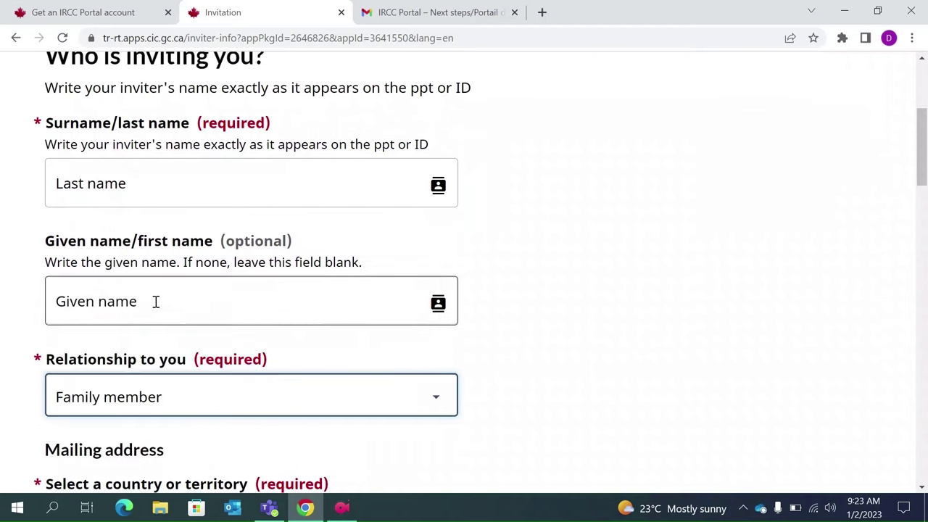
{"action": "scroll", "coordinate": [155, 302], "scroll_direction": "down", "scroll_amount": 1}
{"action": "scroll", "coordinate": [155, 303], "scroll_direction": "down", "scroll_amount": 2}
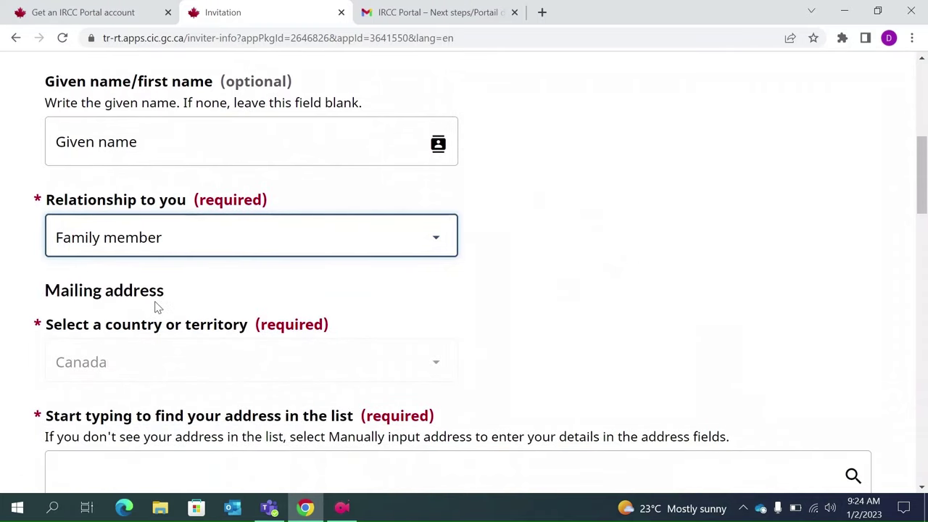
- Search the address lookup for '1234' and choose a suggested address
{"action": "scroll", "coordinate": [156, 308], "scroll_direction": "down", "scroll_amount": 1}
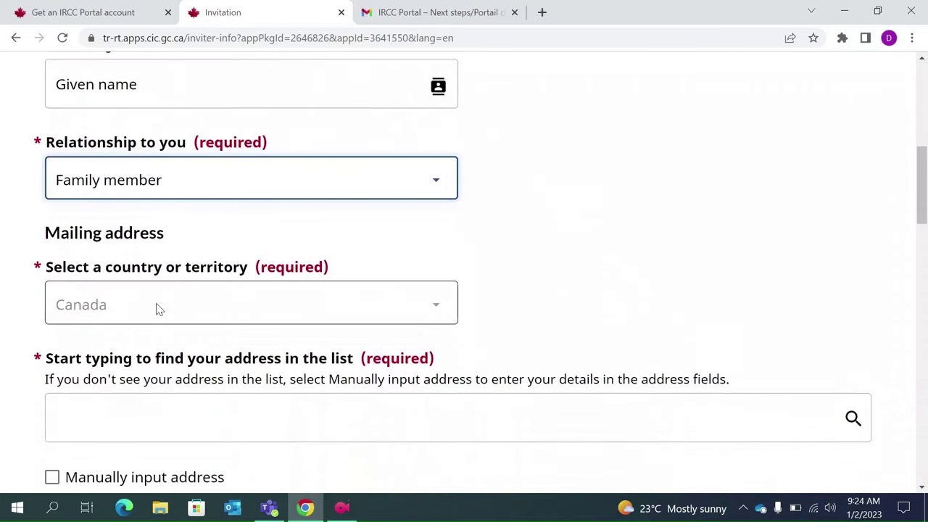
{"action": "scroll", "coordinate": [202, 362], "scroll_direction": "down", "scroll_amount": 1}
{"action": "left_click", "coordinate": [203, 369]}
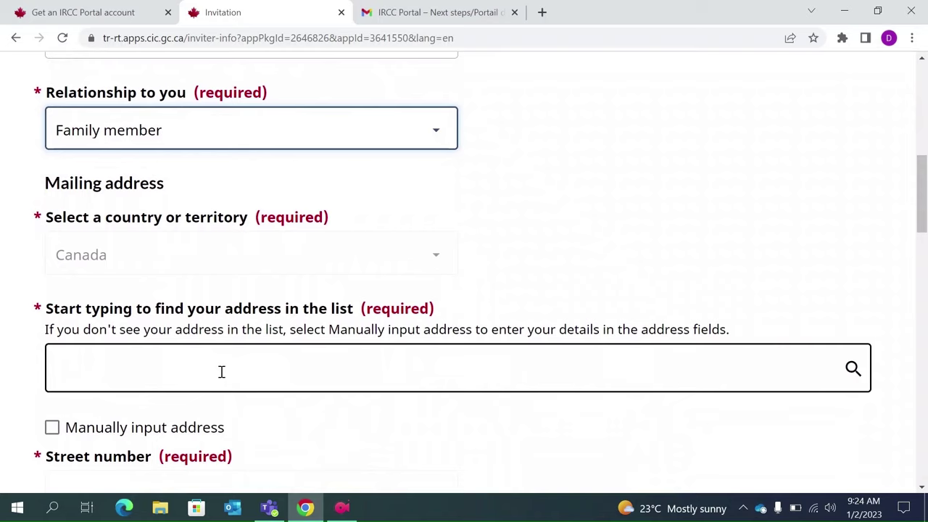
{"action": "left_click", "coordinate": [221, 372]}
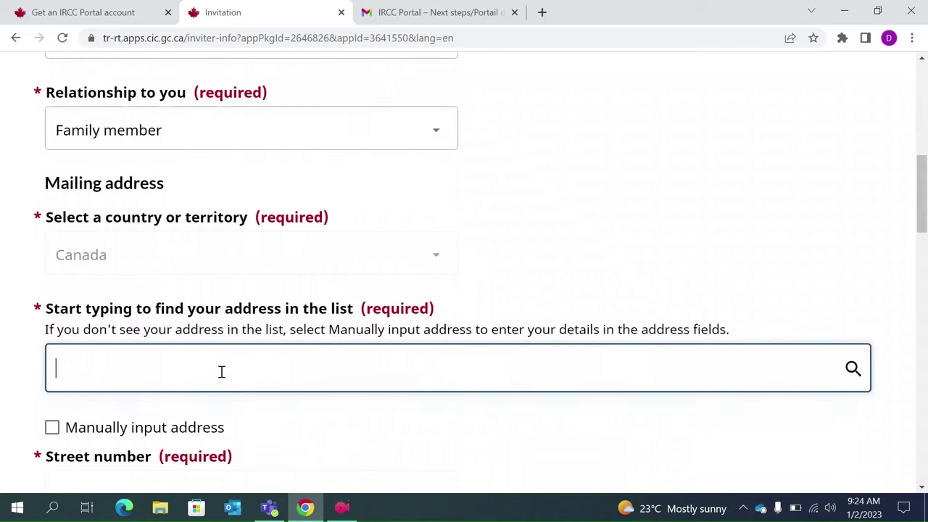
{"action": "type", "text": "1234"}
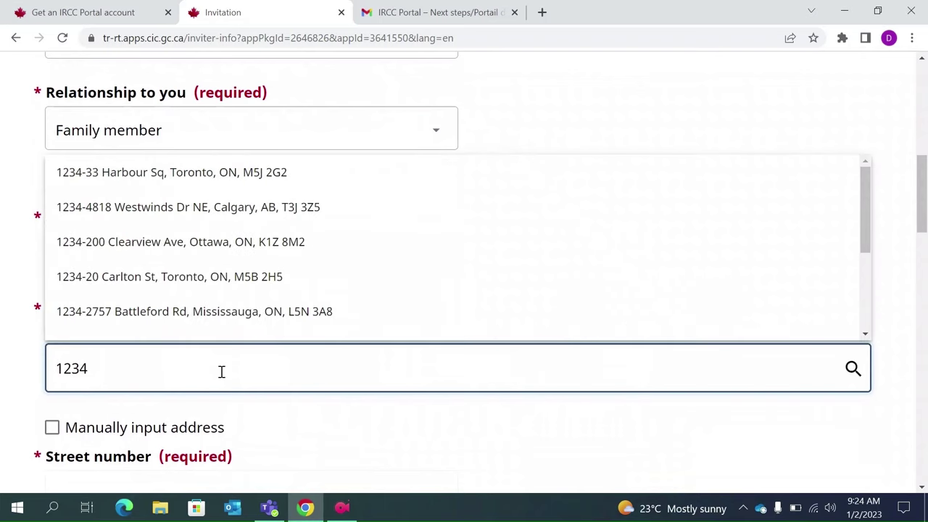
{"action": "left_click", "coordinate": [223, 283]}
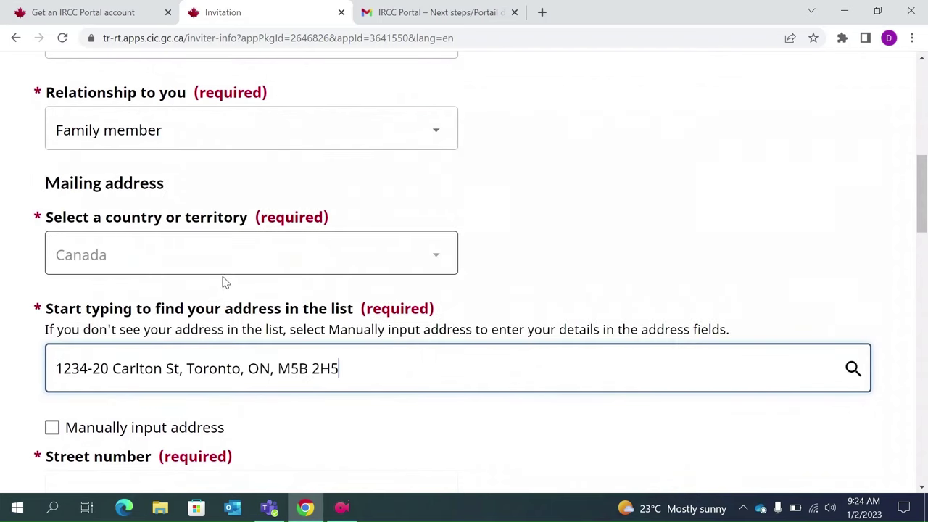
{"action": "scroll", "coordinate": [285, 390], "scroll_direction": "down", "scroll_amount": 1}
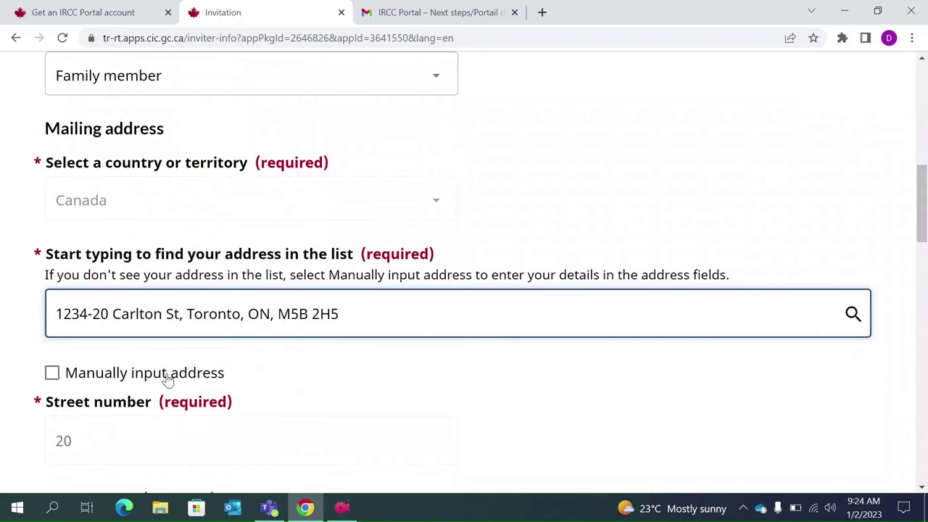
- Turn manual address input off, search '1234' again and pick the first suggestion
{"action": "left_click", "coordinate": [51, 373]}
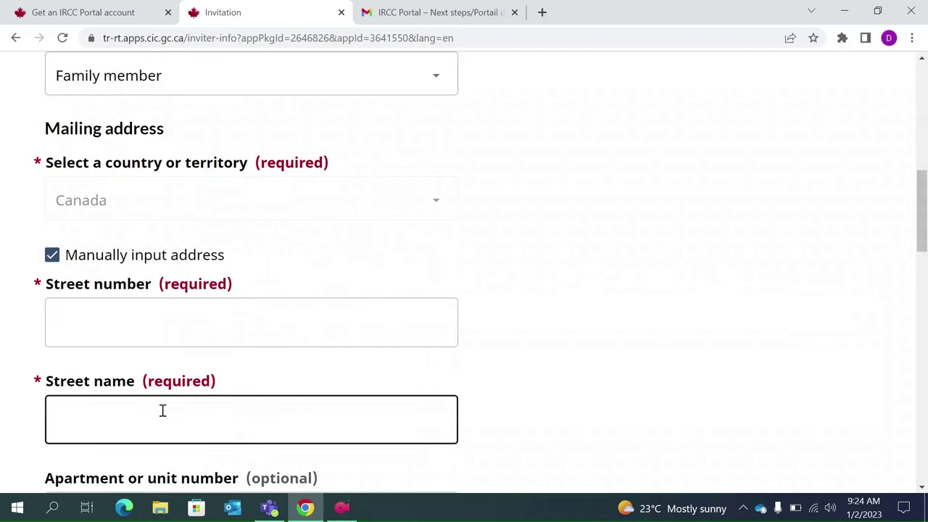
{"action": "scroll", "coordinate": [162, 412], "scroll_direction": "down", "scroll_amount": 1}
{"action": "scroll", "coordinate": [152, 333], "scroll_direction": "up", "scroll_amount": 1}
{"action": "scroll", "coordinate": [145, 398], "scroll_direction": "down", "scroll_amount": 2}
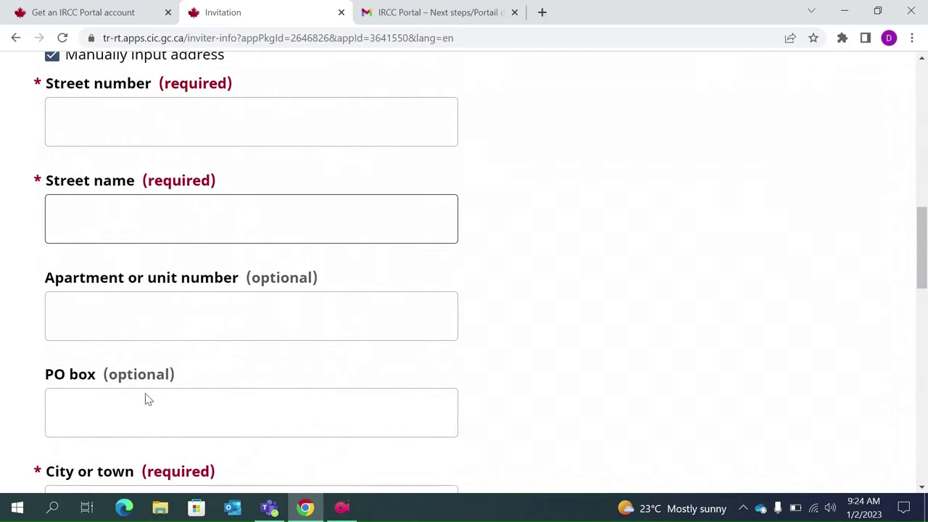
{"action": "scroll", "coordinate": [145, 398], "scroll_direction": "up", "scroll_amount": 2}
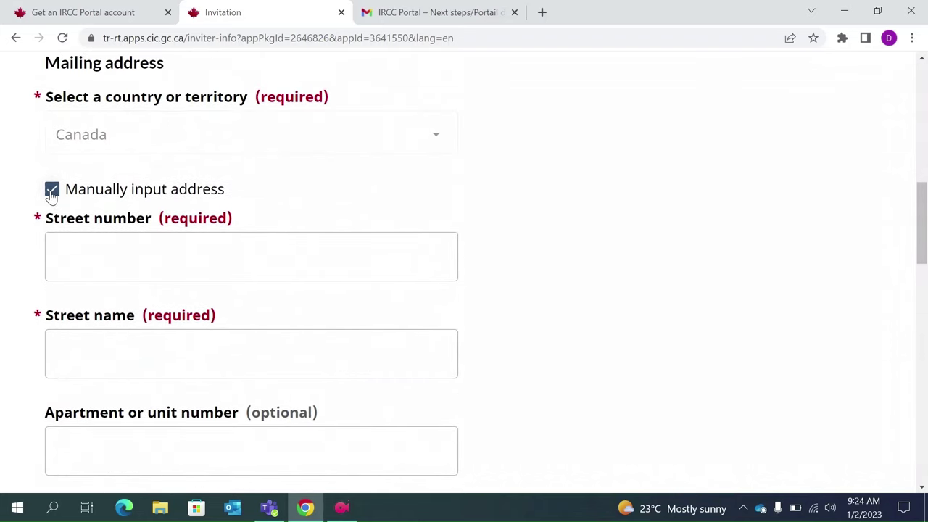
{"action": "left_click", "coordinate": [52, 190]}
{"action": "left_click", "coordinate": [159, 253]}
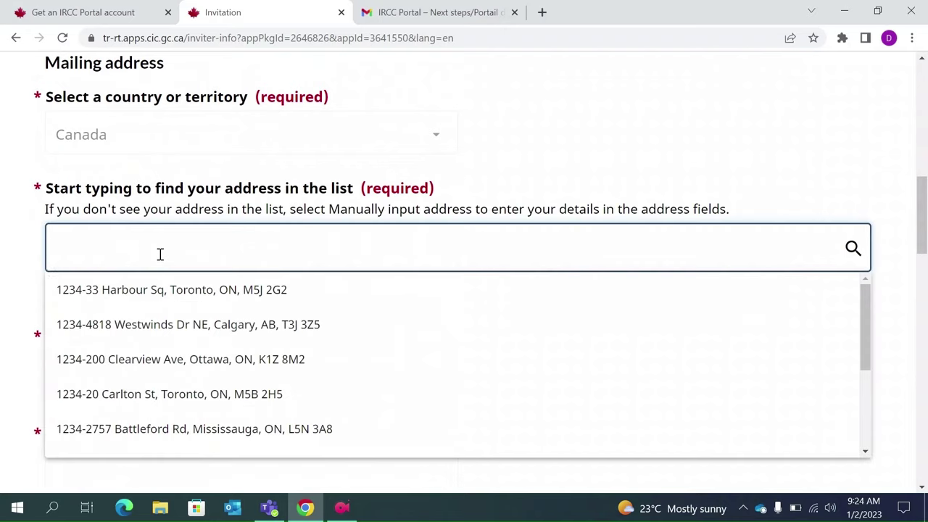
{"action": "type", "text": "12"}
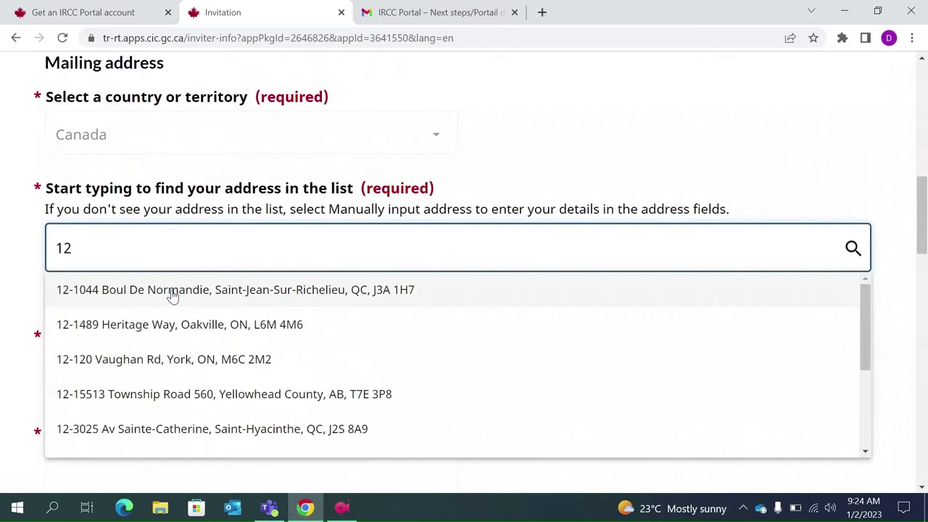
{"action": "type", "text": "34"}
{"action": "left_click", "coordinate": [148, 292]}
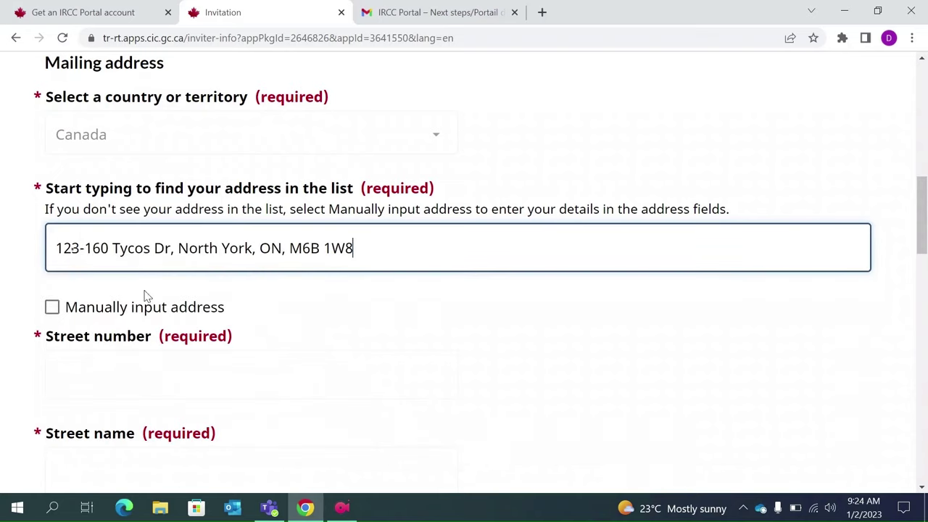
{"action": "scroll", "coordinate": [186, 295], "scroll_direction": "down", "scroll_amount": 1}
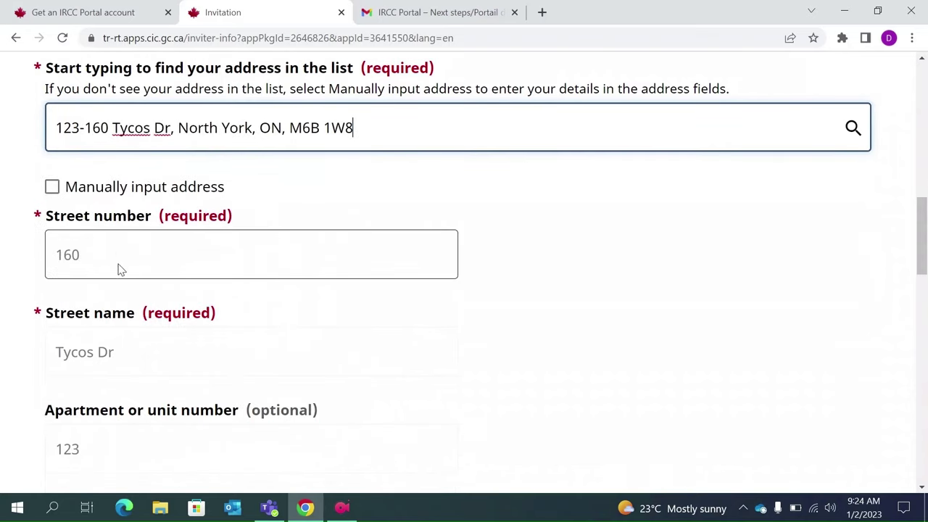
{"action": "scroll", "coordinate": [148, 403], "scroll_direction": "down", "scroll_amount": 1}
{"action": "scroll", "coordinate": [148, 403], "scroll_direction": "down", "scroll_amount": 5}
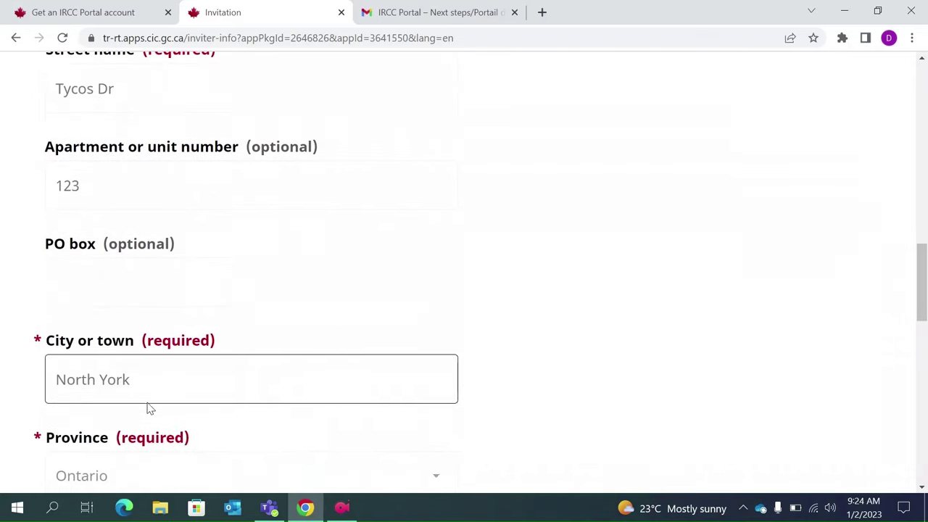
{"action": "scroll", "coordinate": [148, 403], "scroll_direction": "down", "scroll_amount": 2}
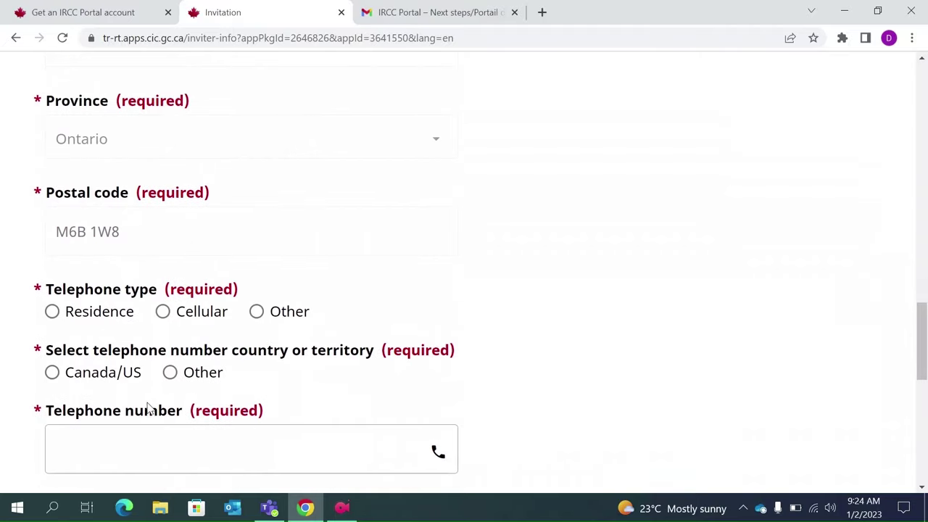
- Set the telephone to a Cellular Canada/US number and enter 12345678
{"action": "left_click", "coordinate": [54, 314]}
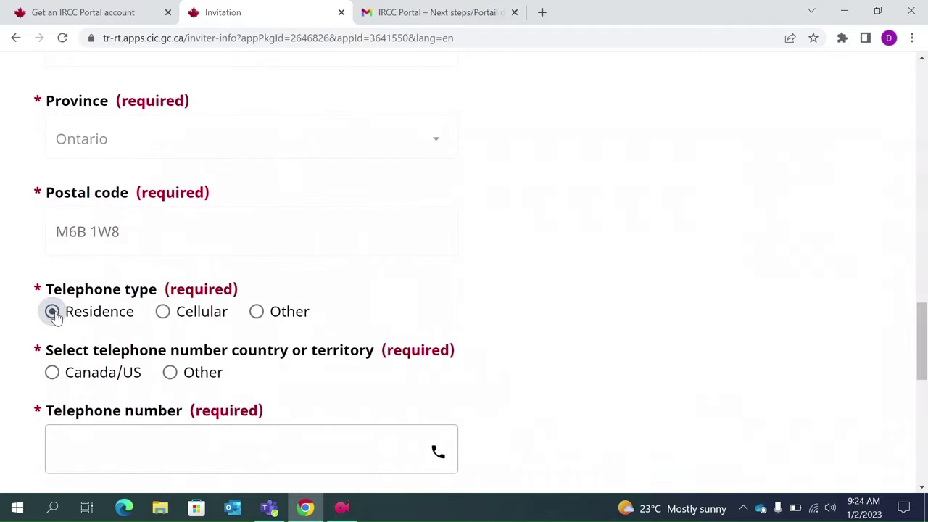
{"action": "left_click", "coordinate": [163, 313]}
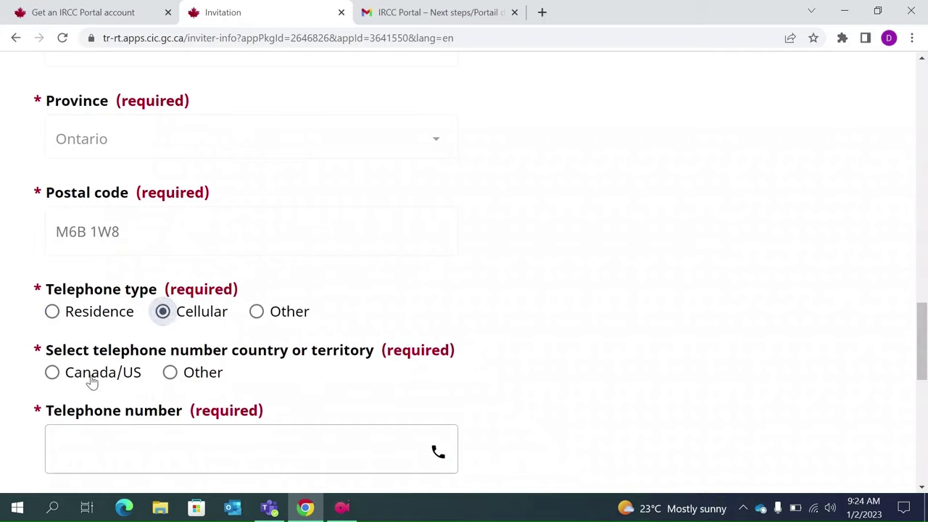
{"action": "left_click", "coordinate": [52, 372]}
{"action": "left_click", "coordinate": [112, 454]}
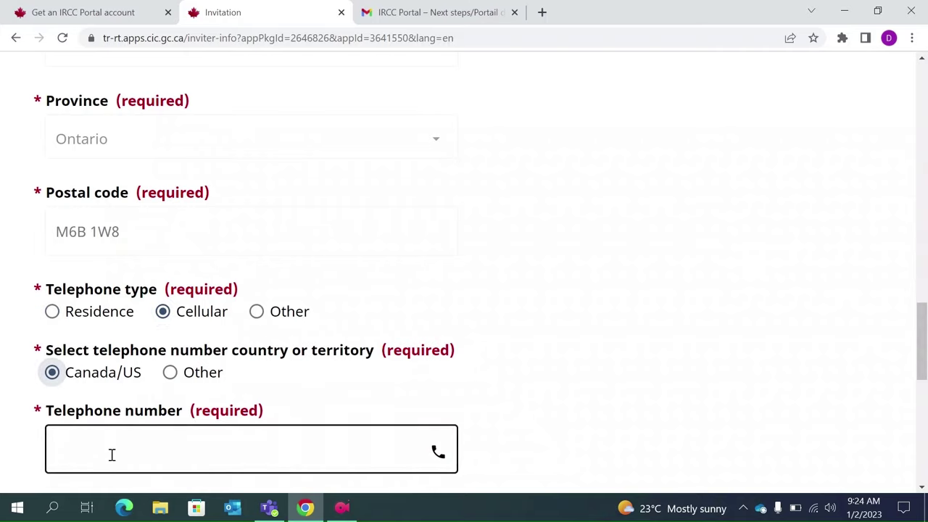
{"action": "type", "text": "1"}
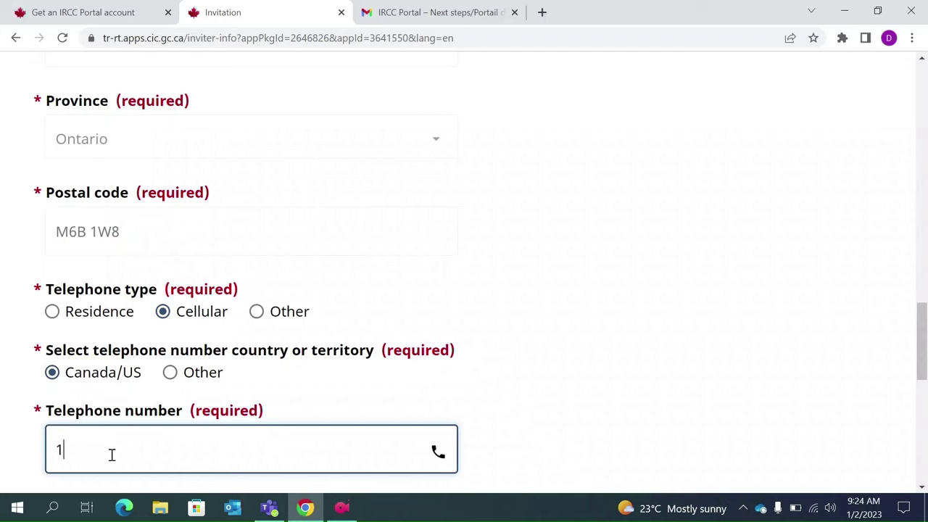
{"action": "type", "text": "2345678"}
{"action": "scroll", "coordinate": [112, 454], "scroll_direction": "down", "scroll_amount": 3}
- Correct the telephone number to ten digits
{"action": "left_click", "coordinate": [251, 443]}
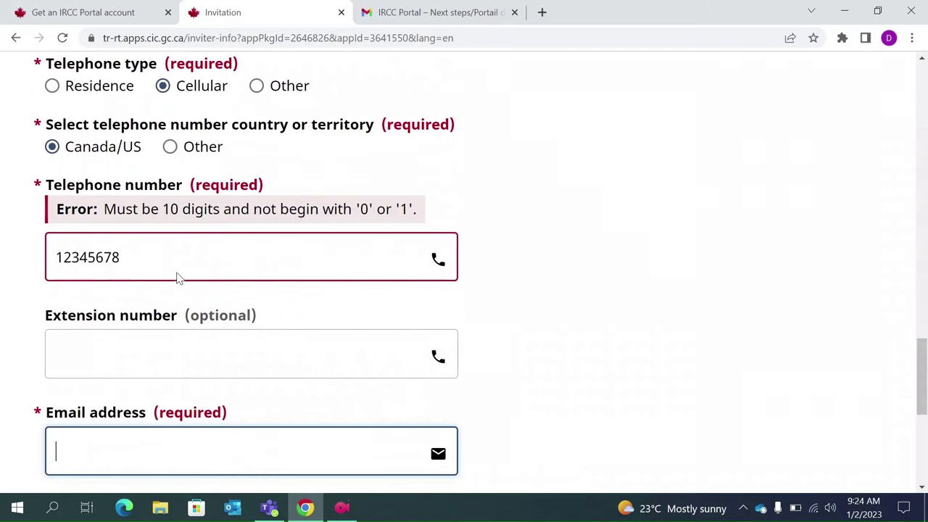
{"action": "left_click", "coordinate": [166, 254]}
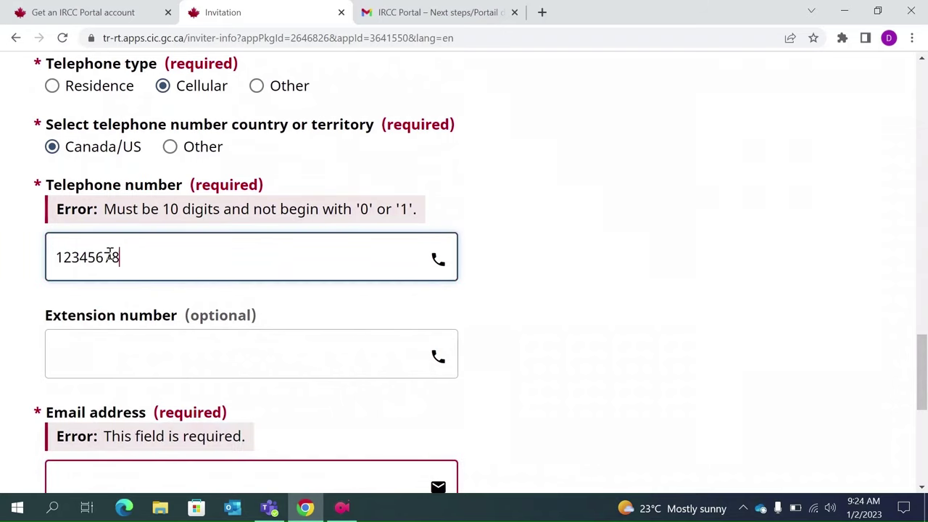
{"action": "left_click", "coordinate": [64, 257]}
{"action": "key", "text": "BackSpace"}
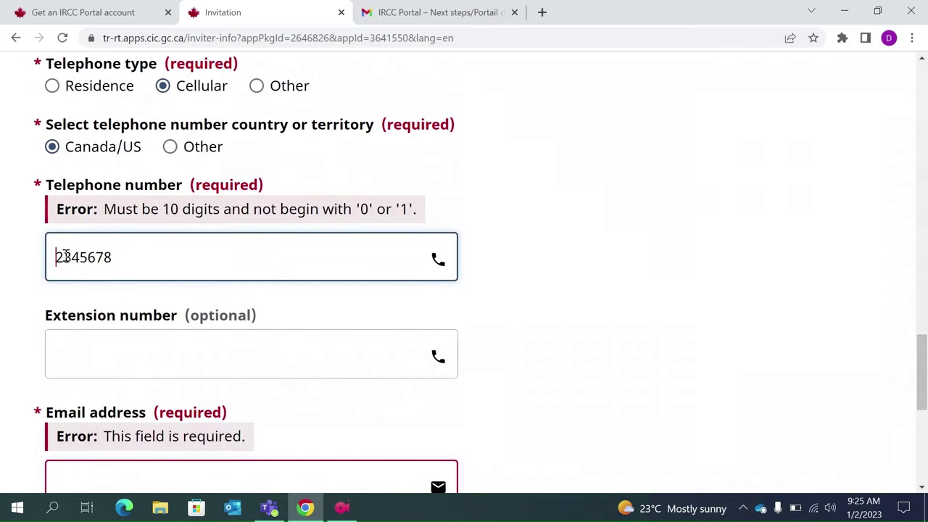
{"action": "left_click", "coordinate": [150, 254]}
{"action": "type", "text": "09"}
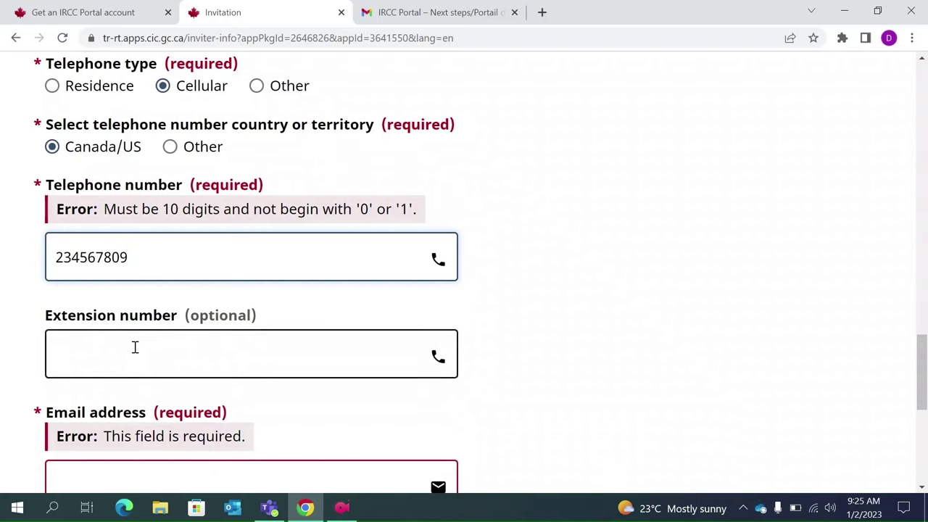
{"action": "left_click", "coordinate": [135, 348]}
{"action": "scroll", "coordinate": [121, 406], "scroll_direction": "down", "scroll_amount": 1}
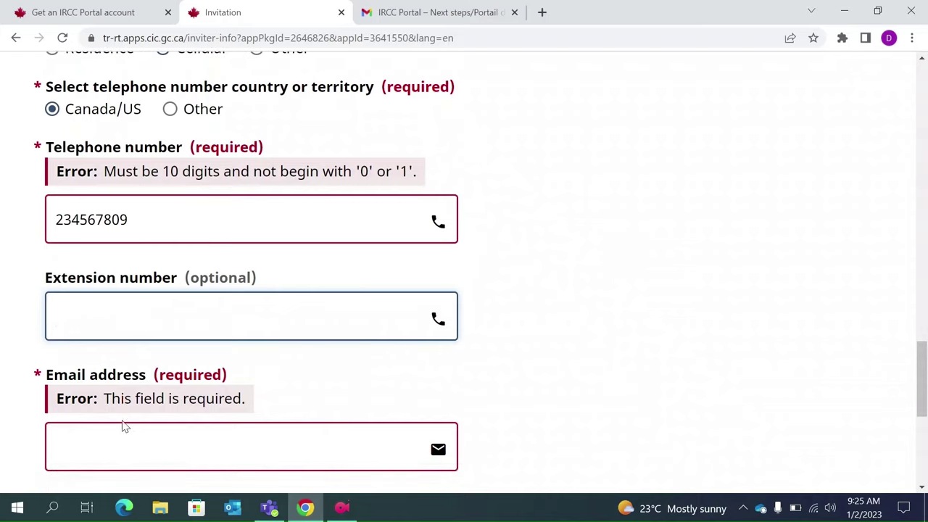
{"action": "left_click", "coordinate": [152, 227]}
{"action": "type", "text": "1"}
- Enter the inviter's e-mail address
{"action": "left_click", "coordinate": [112, 446]}
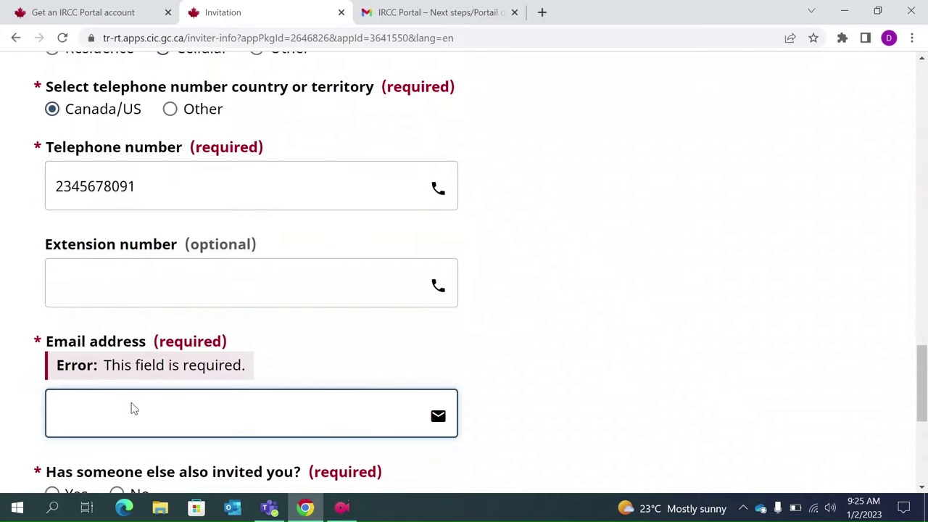
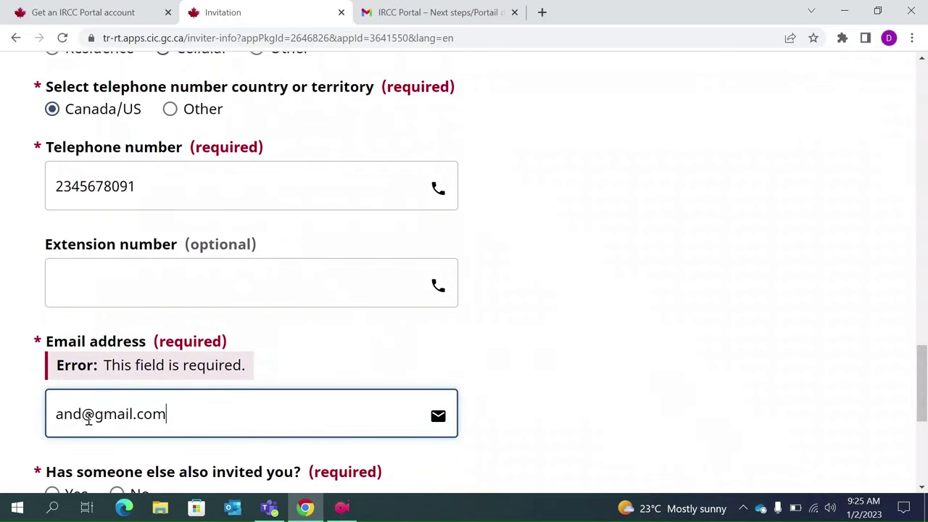
{"action": "scroll", "coordinate": [87, 421], "scroll_direction": "down", "scroll_amount": 2}
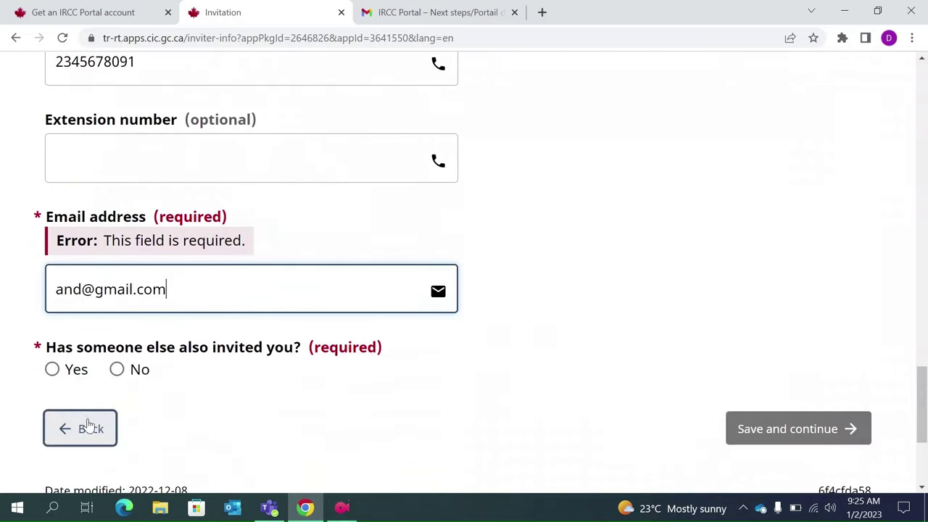
{"action": "left_click", "coordinate": [116, 369]}
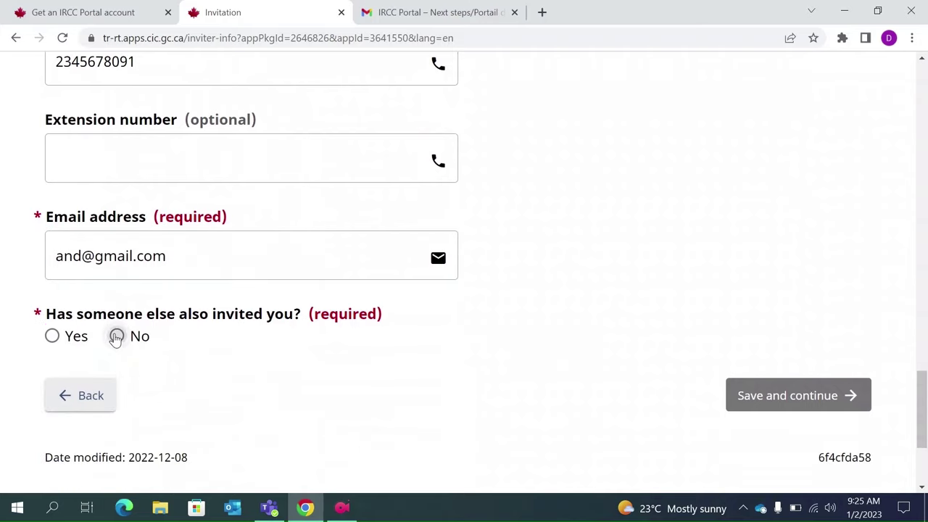
- Answer No to being invited by someone else and save the page
{"action": "left_click", "coordinate": [116, 337]}
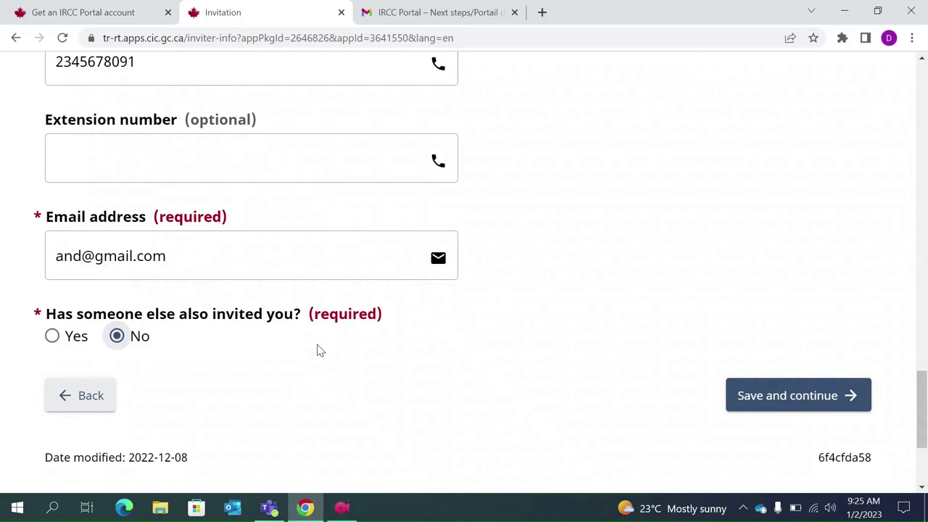
{"action": "left_click", "coordinate": [52, 341]}
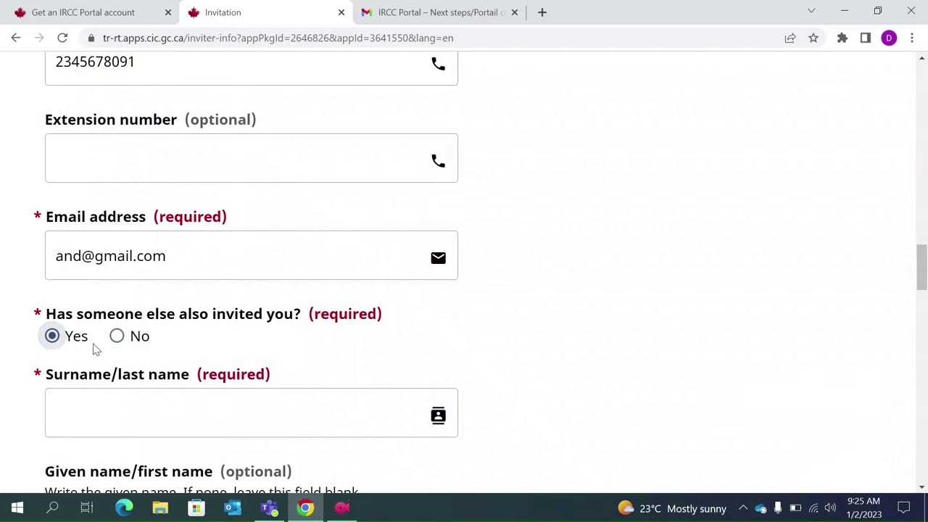
{"action": "left_click", "coordinate": [117, 336]}
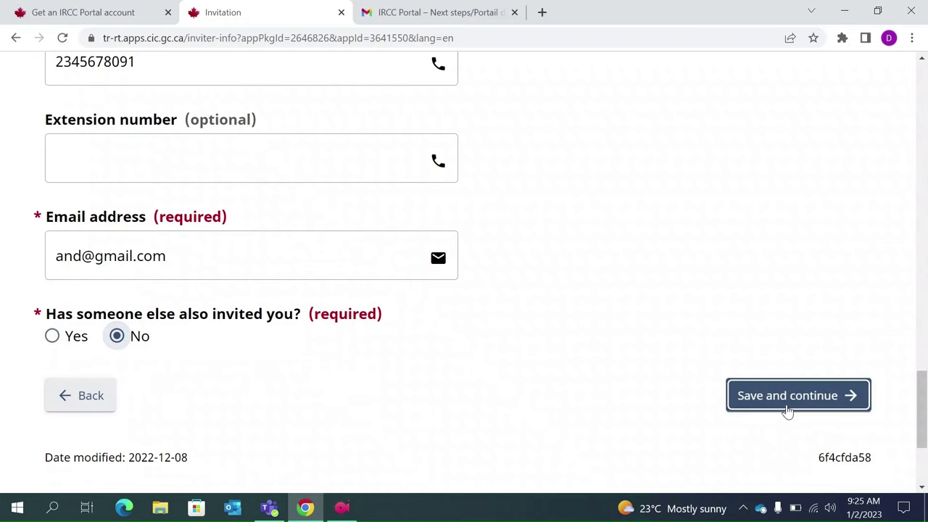
{"action": "left_click", "coordinate": [787, 409]}
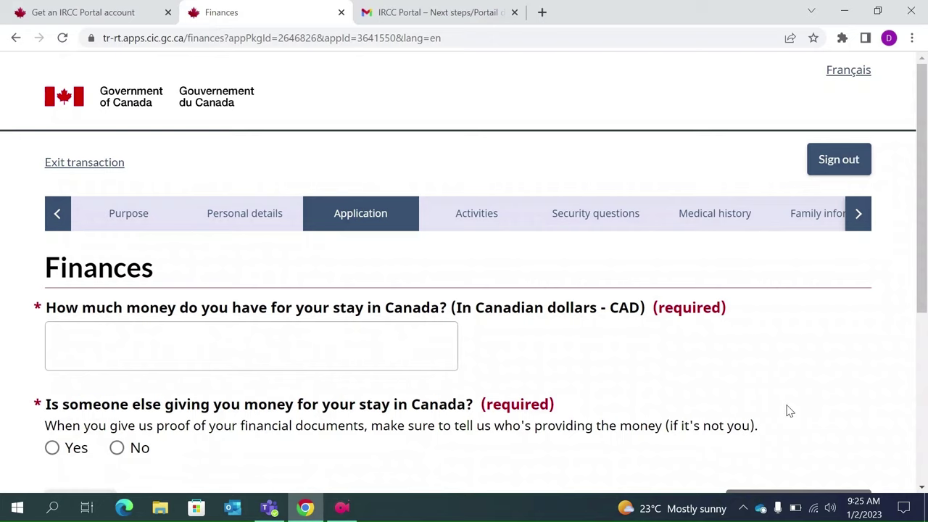
- Enter 10000 as the money available for the stay
{"action": "left_click", "coordinate": [281, 362]}
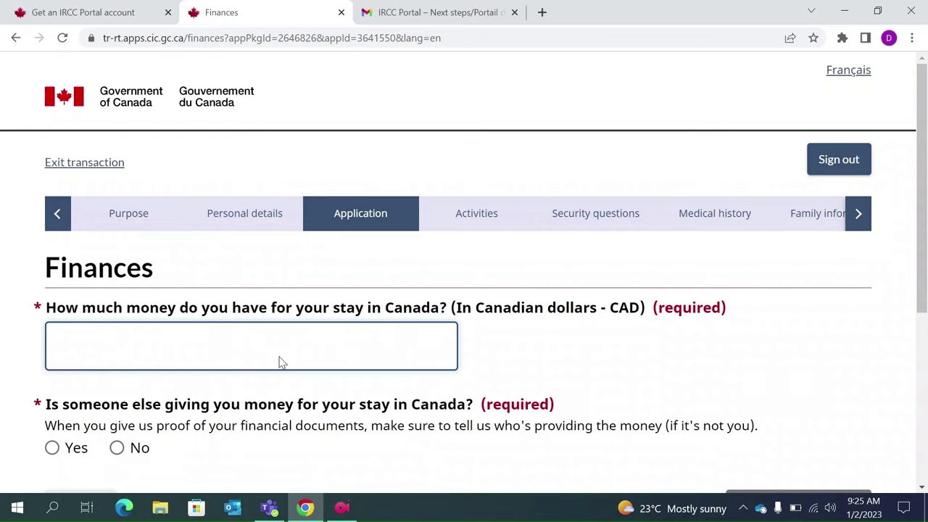
{"action": "type", "text": "10000"}
- Answer No to someone else giving you money and save the finances
{"action": "scroll", "coordinate": [281, 362], "scroll_direction": "down", "scroll_amount": 1}
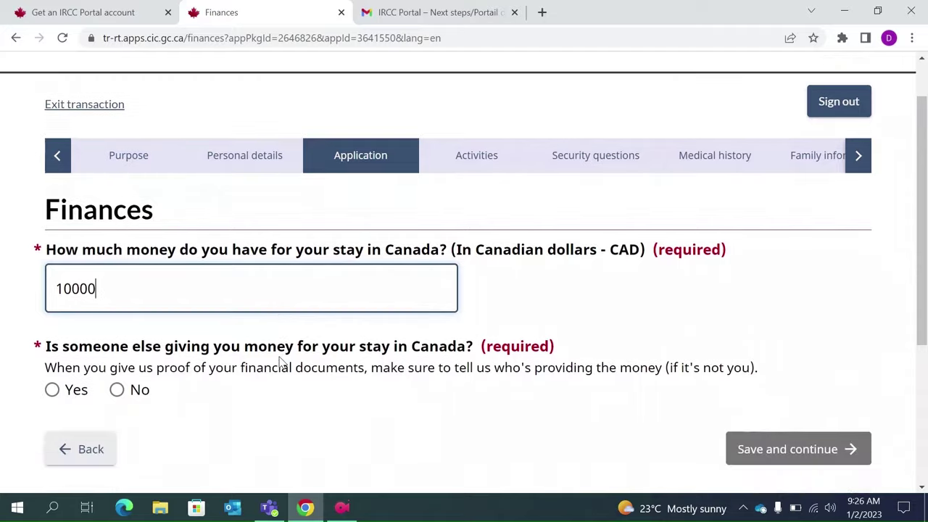
{"action": "left_click", "coordinate": [119, 391]}
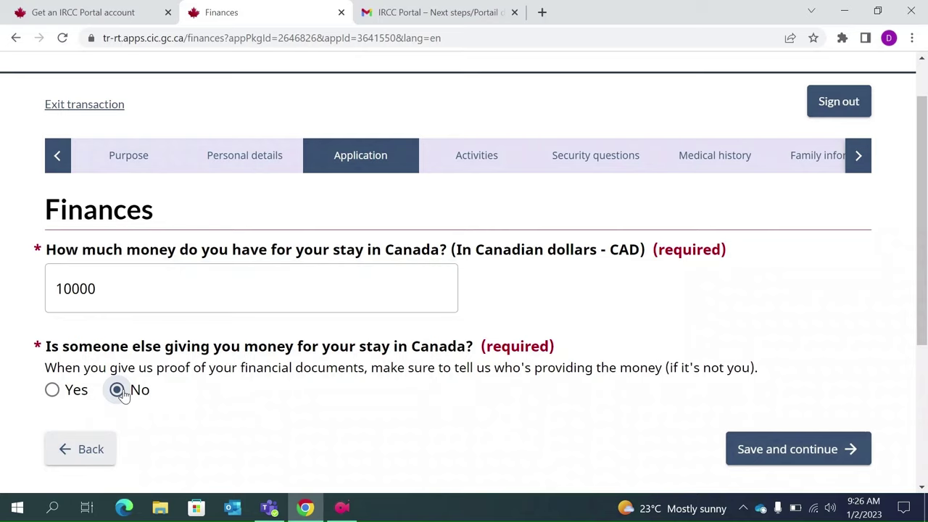
{"action": "left_click", "coordinate": [53, 392]}
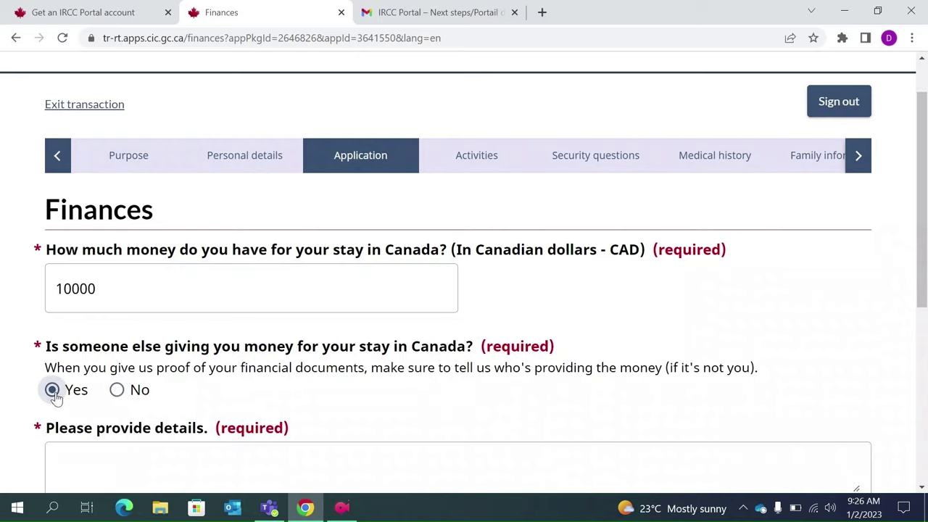
{"action": "left_click", "coordinate": [117, 391]}
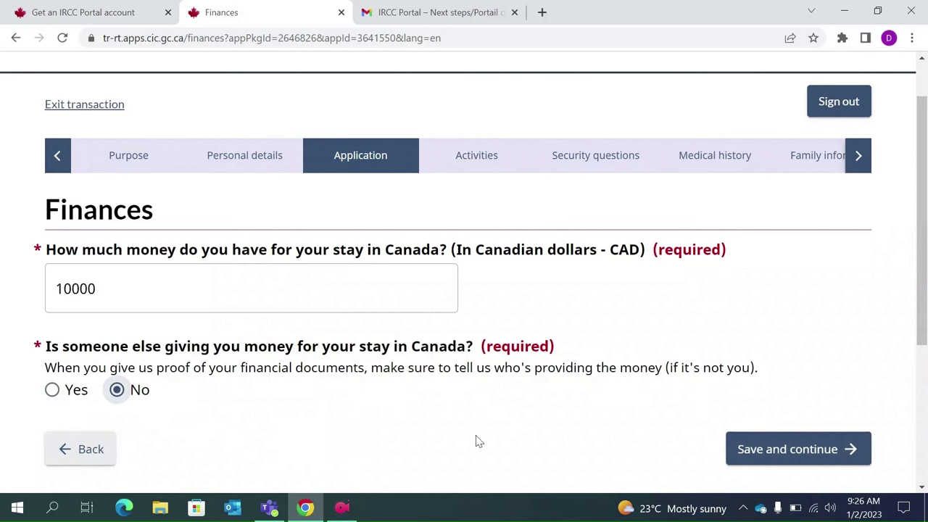
{"action": "left_click", "coordinate": [776, 444]}
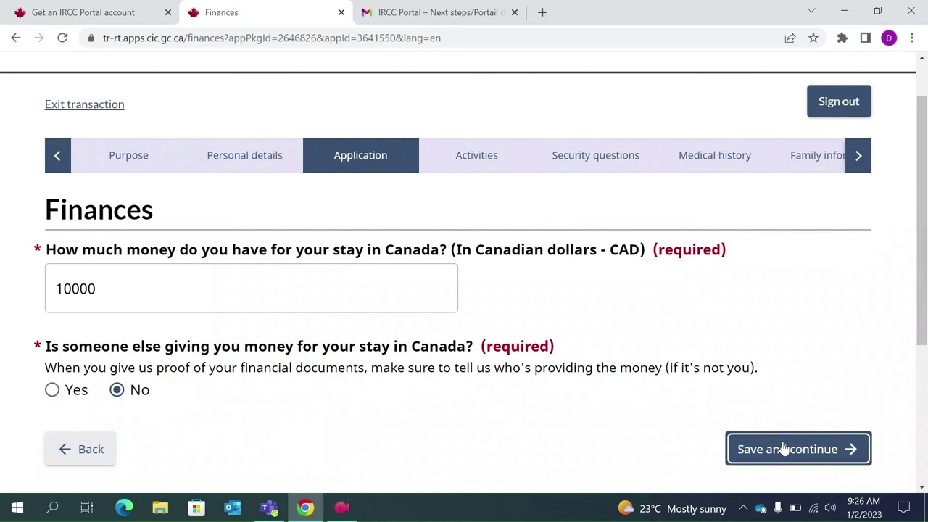
{"action": "scroll", "coordinate": [555, 383], "scroll_direction": "down", "scroll_amount": 3}
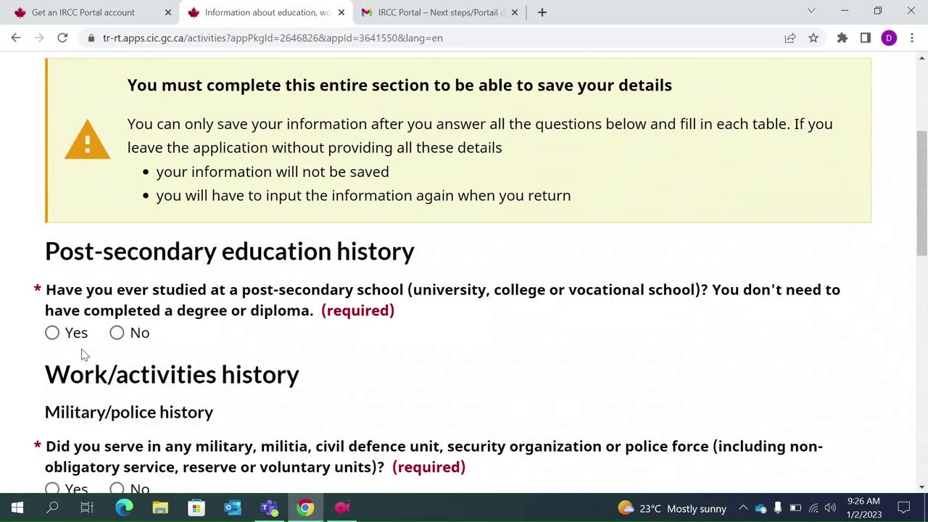
- Answer Yes to post-secondary study and open the Add education form
{"action": "left_click", "coordinate": [52, 334]}
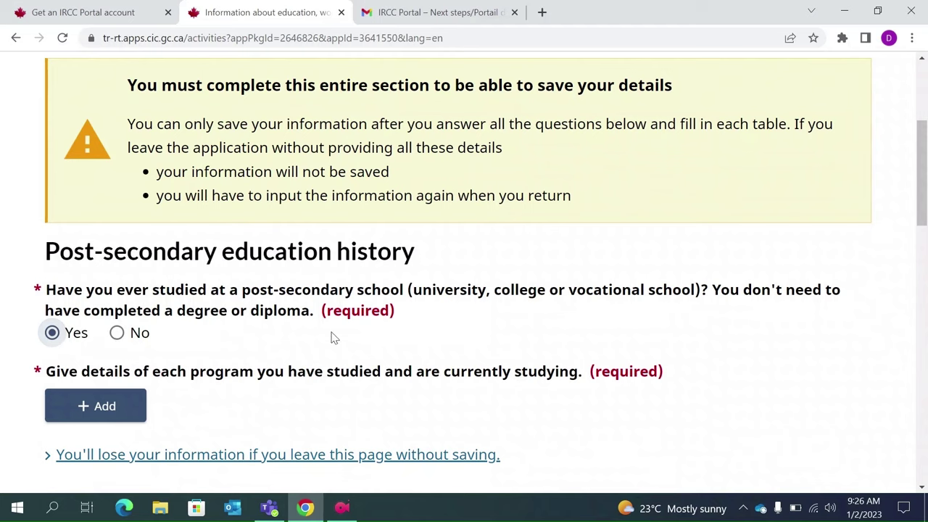
{"action": "left_click_drag", "start_coordinate": [239, 291], "coordinate": [361, 292]}
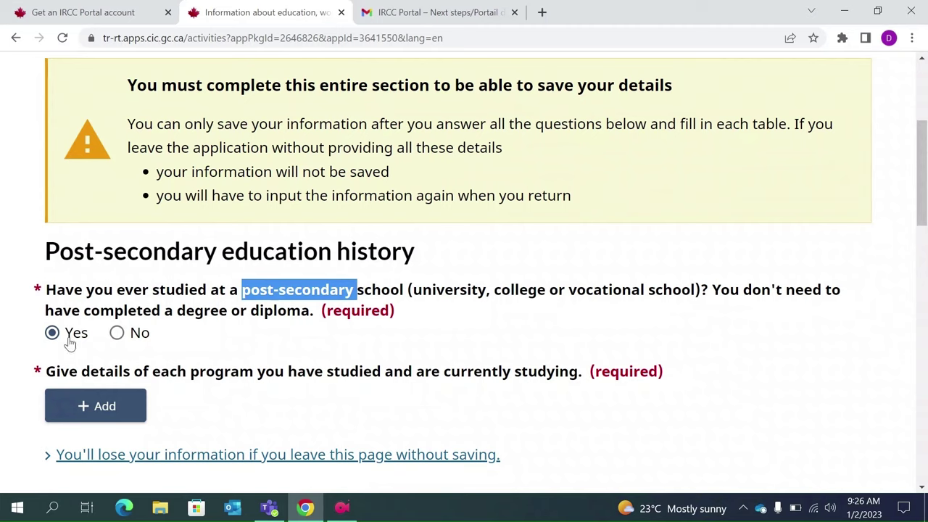
{"action": "left_click", "coordinate": [114, 406]}
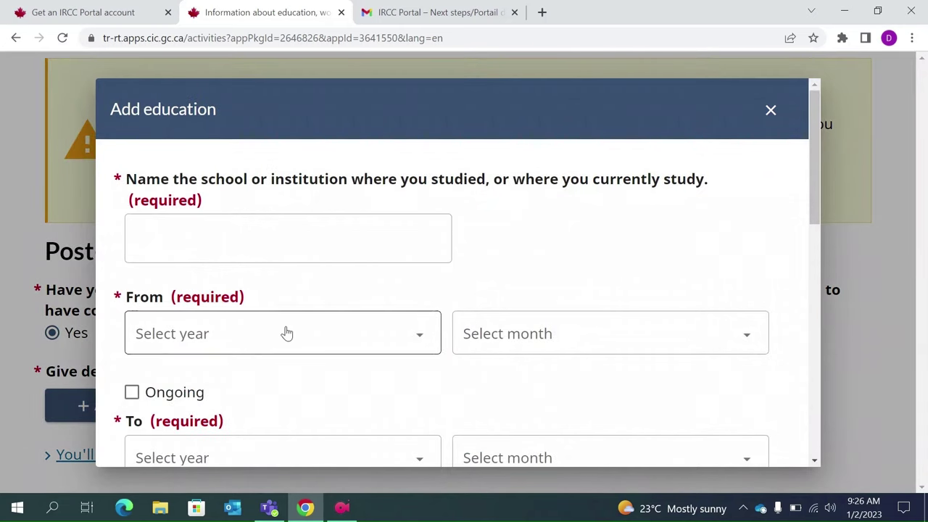
- Browse the level of study and field of study choices without selecting any
{"action": "scroll", "coordinate": [290, 237], "scroll_direction": "down", "scroll_amount": 1}
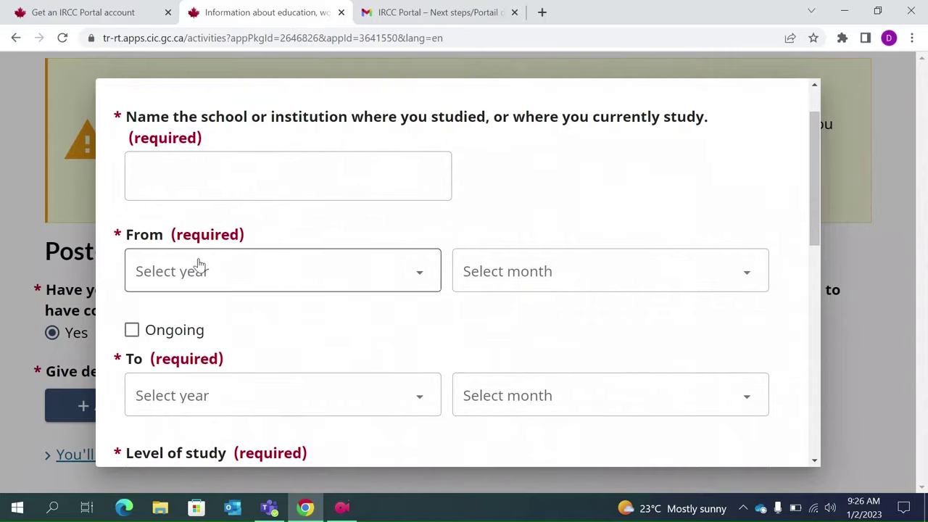
{"action": "scroll", "coordinate": [376, 350], "scroll_direction": "down", "scroll_amount": 1}
{"action": "scroll", "coordinate": [430, 304], "scroll_direction": "down", "scroll_amount": 1}
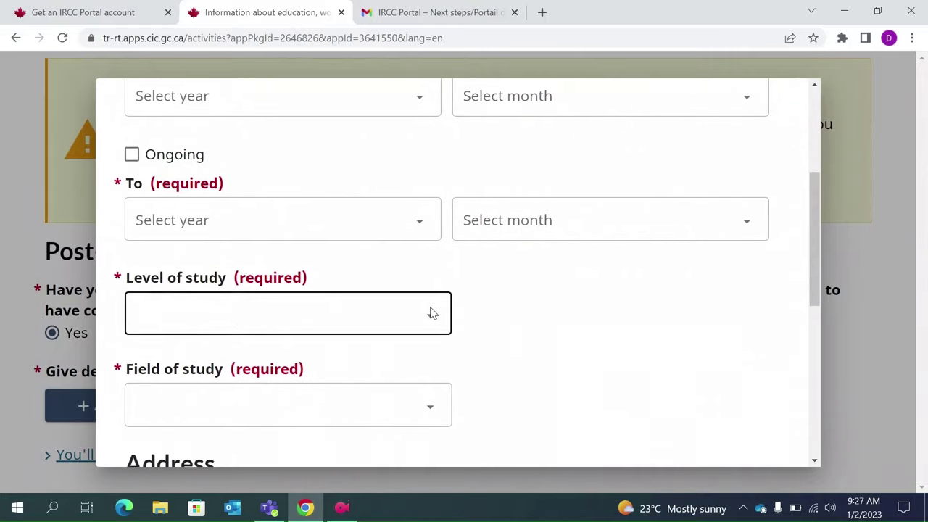
{"action": "left_click", "coordinate": [431, 319]}
{"action": "scroll", "coordinate": [319, 167], "scroll_direction": "down", "scroll_amount": 1}
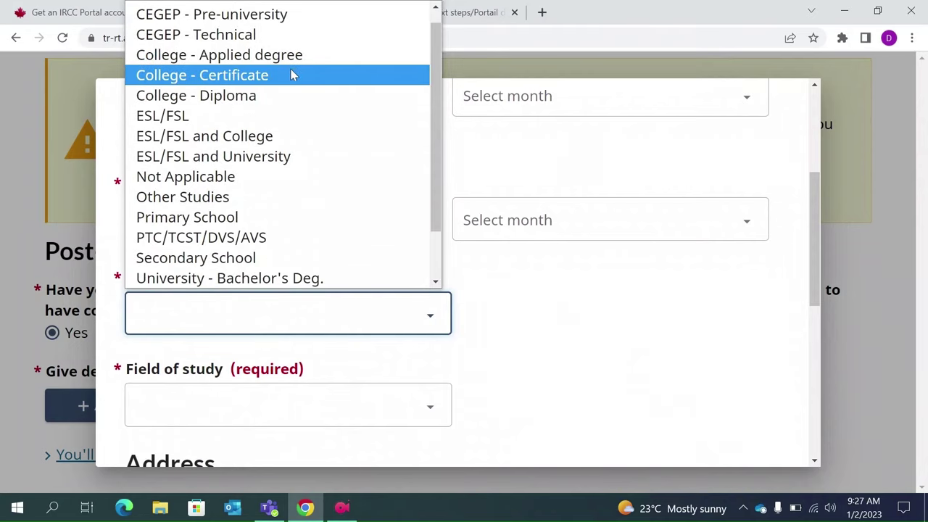
{"action": "left_click", "coordinate": [613, 350]}
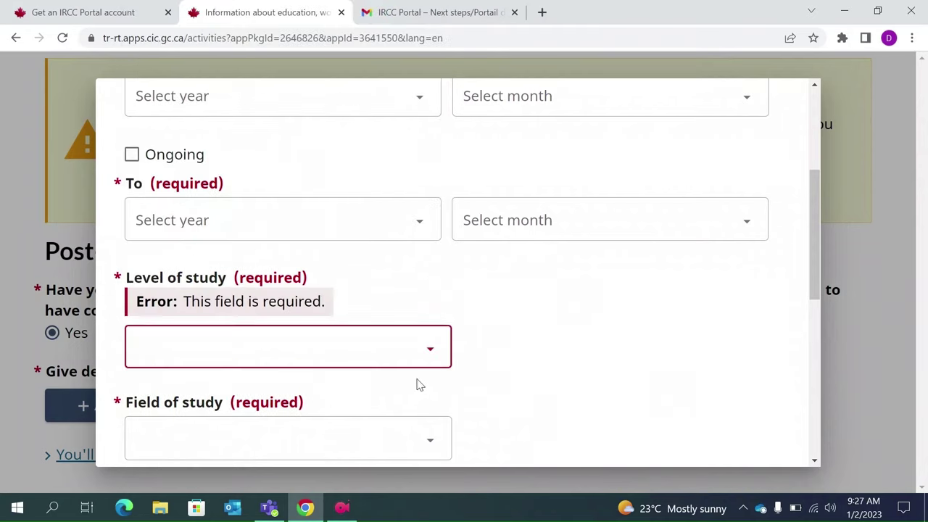
{"action": "left_click", "coordinate": [426, 448]}
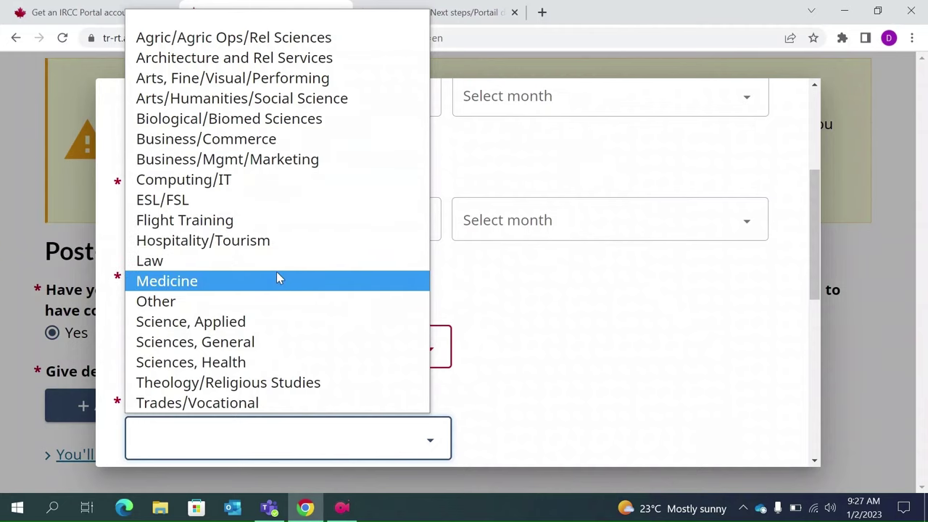
{"action": "left_click", "coordinate": [580, 290]}
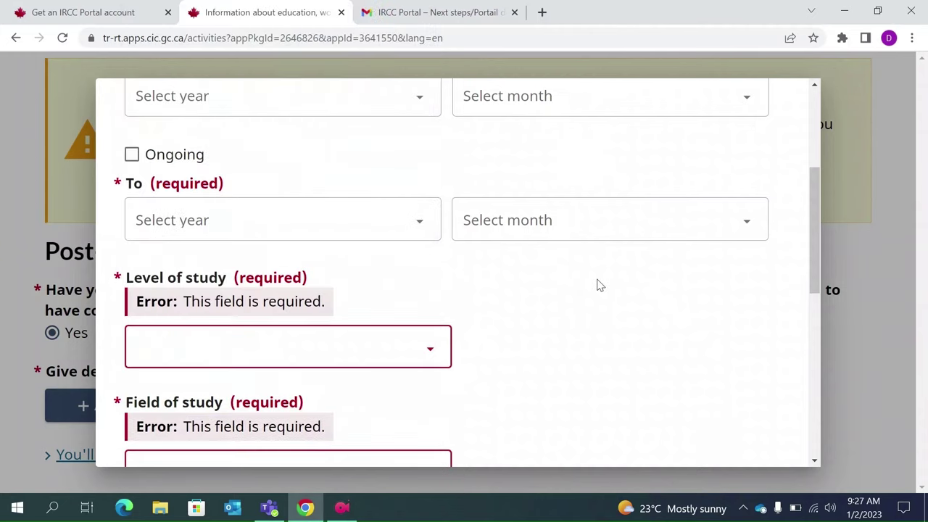
- Close the education form unsaved and answer No to post-secondary study
{"action": "scroll", "coordinate": [774, 123], "scroll_direction": "up", "scroll_amount": 3}
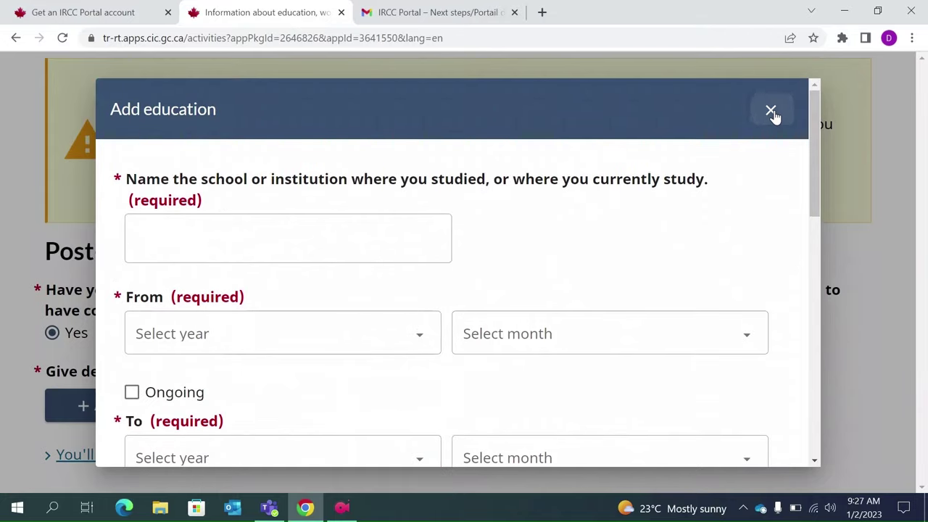
{"action": "left_click", "coordinate": [771, 115]}
{"action": "left_click", "coordinate": [117, 334]}
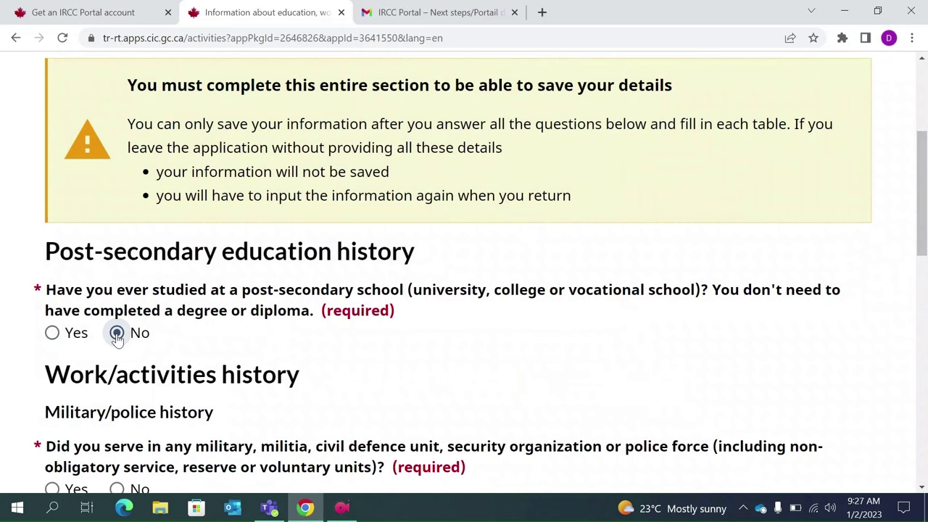
- Answer No to the military, militia, security organization or police service question
{"action": "scroll", "coordinate": [116, 338], "scroll_direction": "down", "scroll_amount": 2}
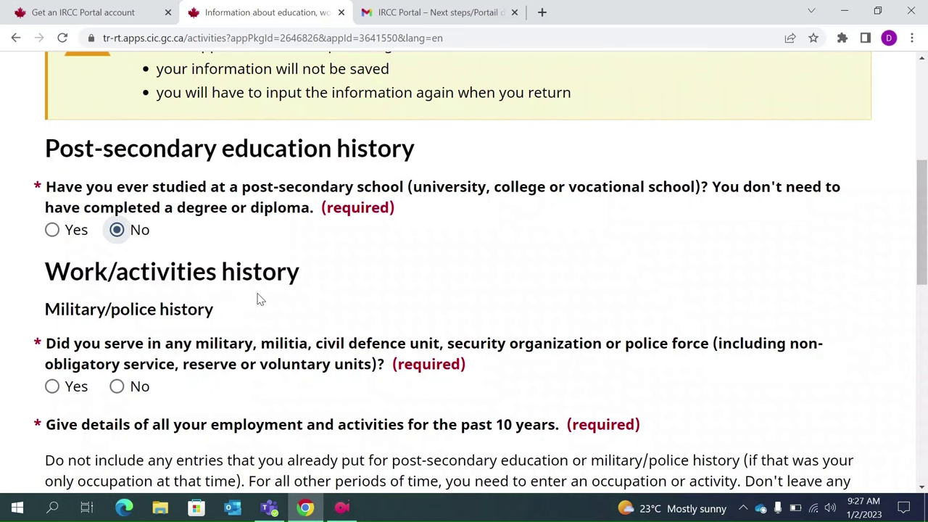
{"action": "scroll", "coordinate": [260, 299], "scroll_direction": "down", "scroll_amount": 1}
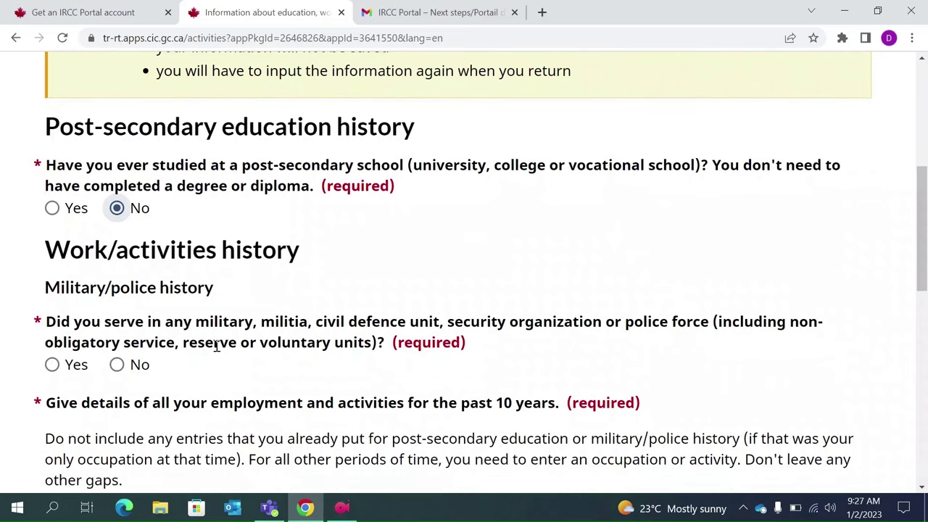
{"action": "left_click_drag", "start_coordinate": [240, 321], "coordinate": [694, 324]}
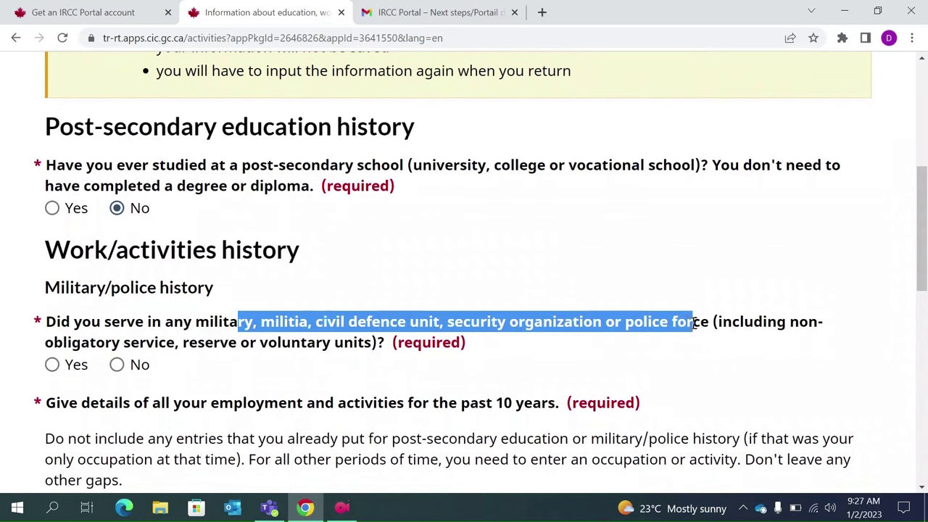
{"action": "left_click", "coordinate": [117, 366]}
{"action": "scroll", "coordinate": [119, 369], "scroll_direction": "down", "scroll_amount": 1}
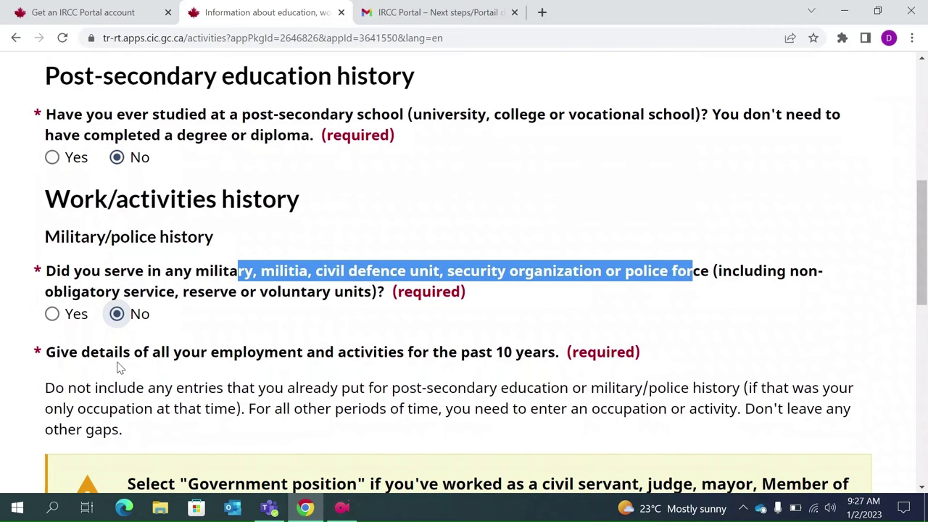
{"action": "left_click", "coordinate": [272, 377]}
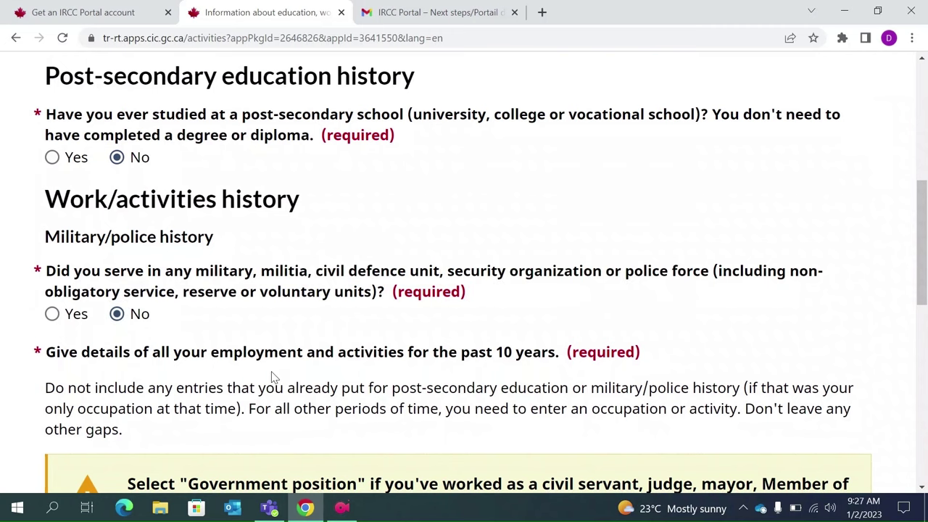
{"action": "scroll", "coordinate": [274, 373], "scroll_direction": "down", "scroll_amount": 1}
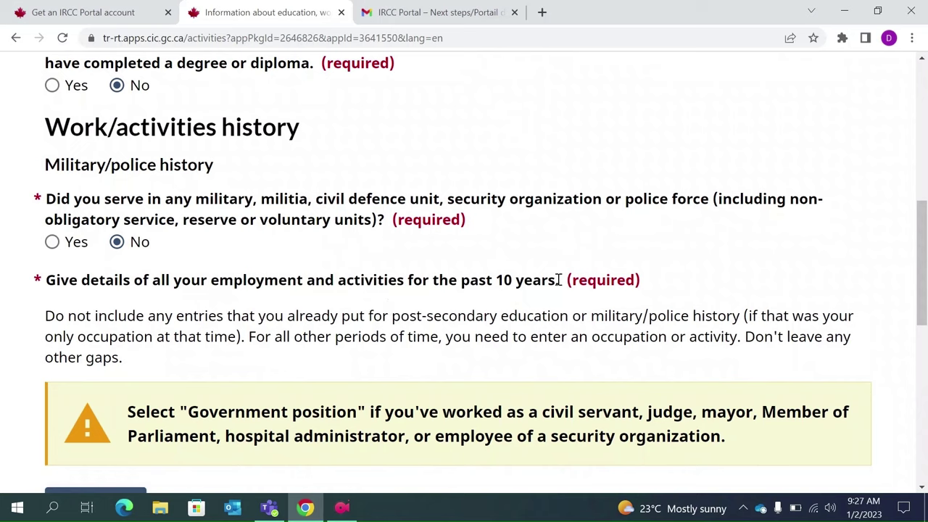
{"action": "left_click_drag", "start_coordinate": [559, 280], "coordinate": [335, 270]}
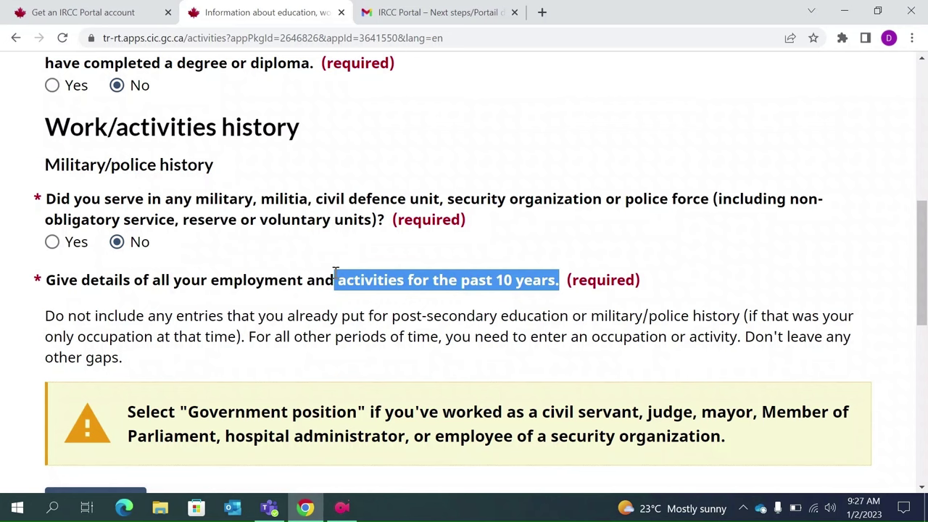
{"action": "scroll", "coordinate": [336, 272], "scroll_direction": "down", "scroll_amount": 2}
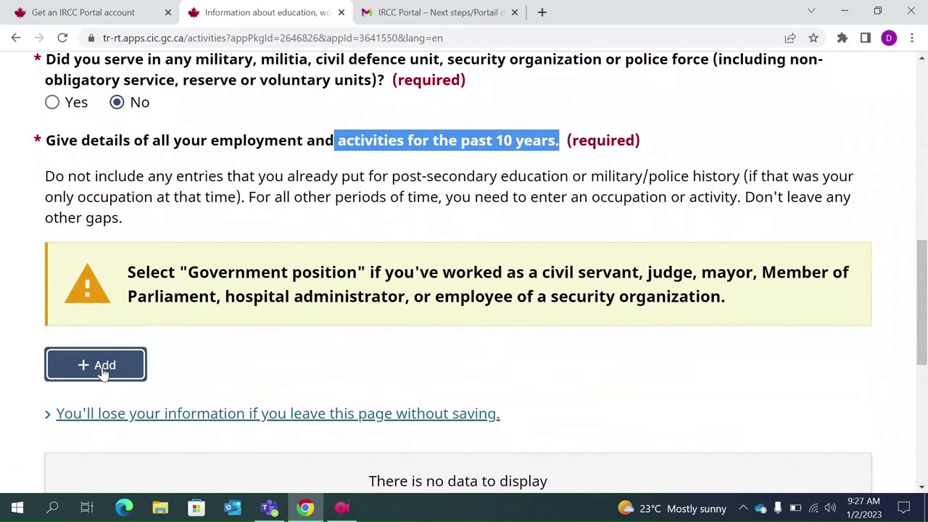
- Add a work entry starting January 2013 and mark it Ongoing
{"action": "left_click", "coordinate": [103, 372]}
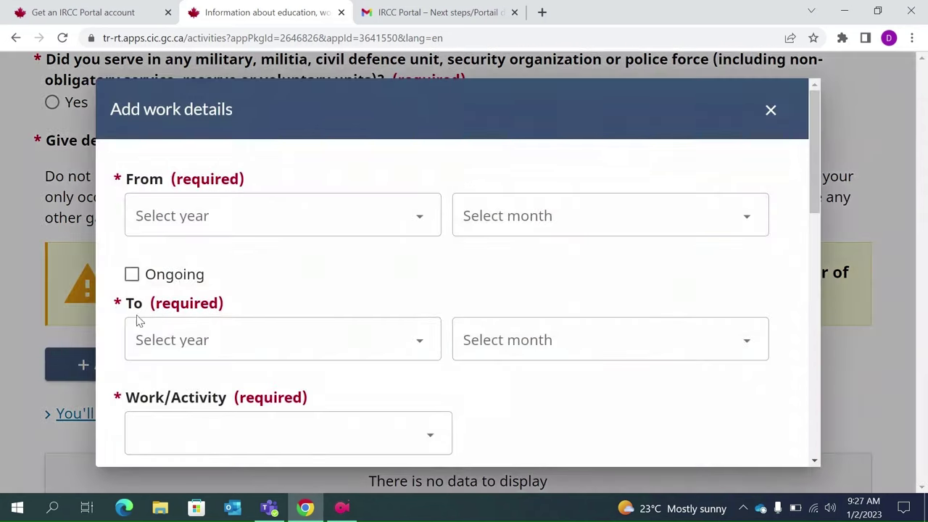
{"action": "left_click", "coordinate": [269, 228]}
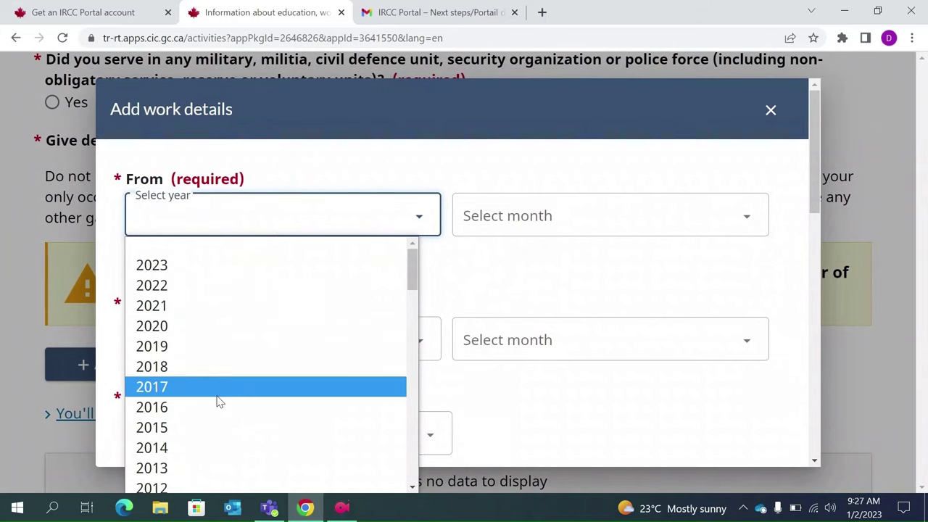
{"action": "scroll", "coordinate": [206, 433], "scroll_direction": "down", "scroll_amount": 1}
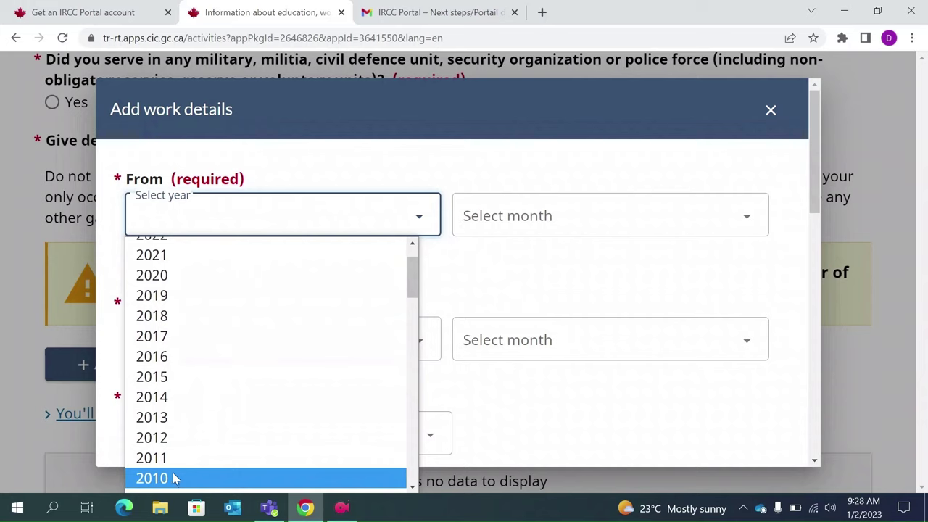
{"action": "left_click", "coordinate": [162, 423]}
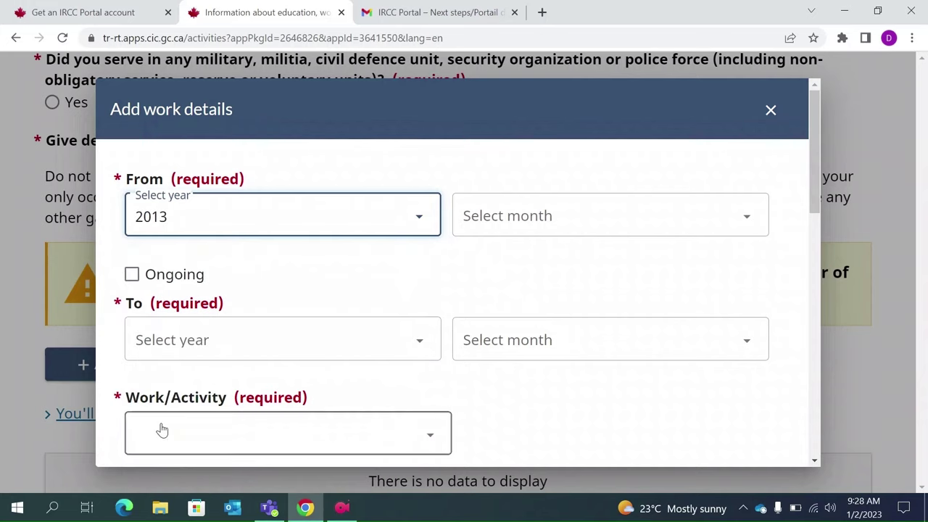
{"action": "left_click", "coordinate": [519, 221]}
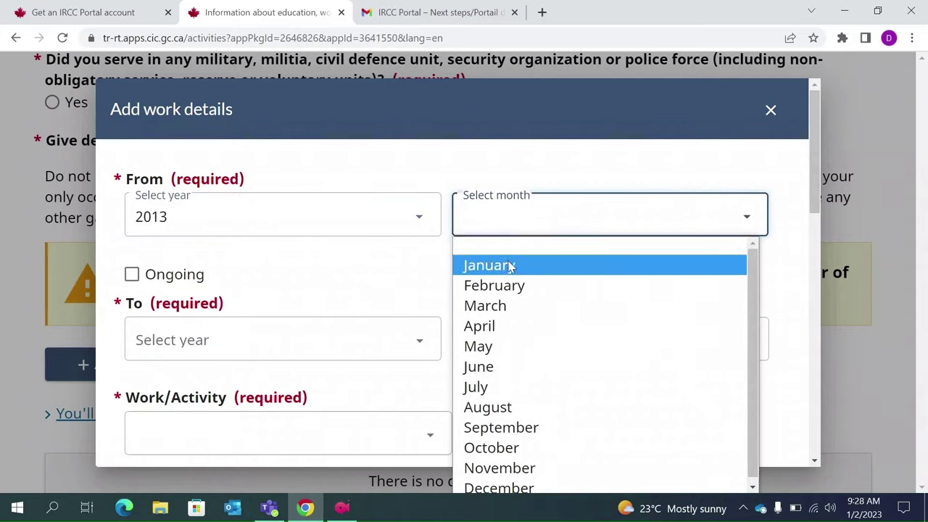
{"action": "left_click", "coordinate": [505, 267]}
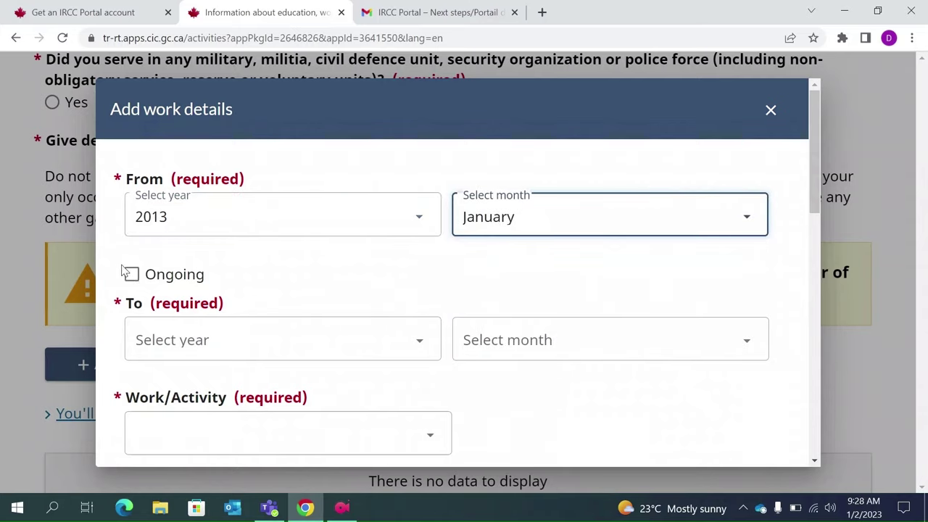
{"action": "left_click", "coordinate": [131, 280]}
{"action": "left_click", "coordinate": [132, 280]}
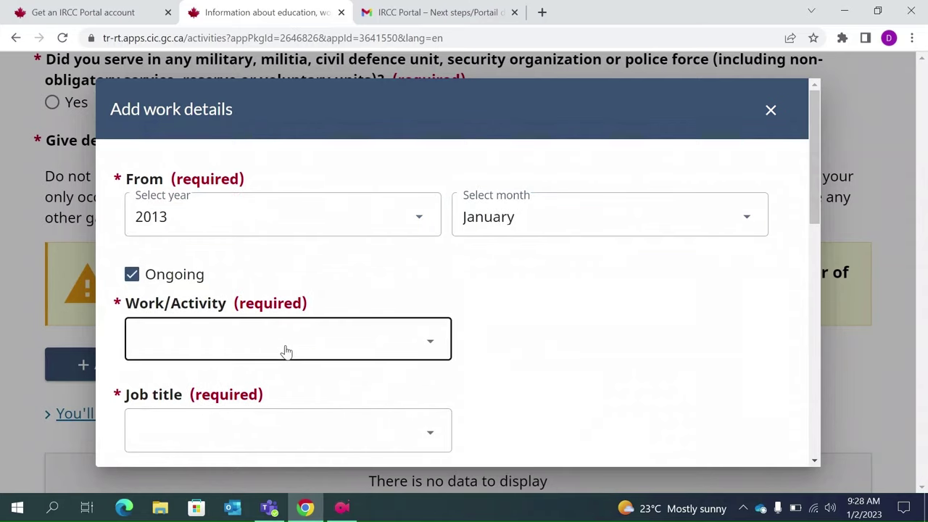
{"action": "left_click", "coordinate": [287, 352]}
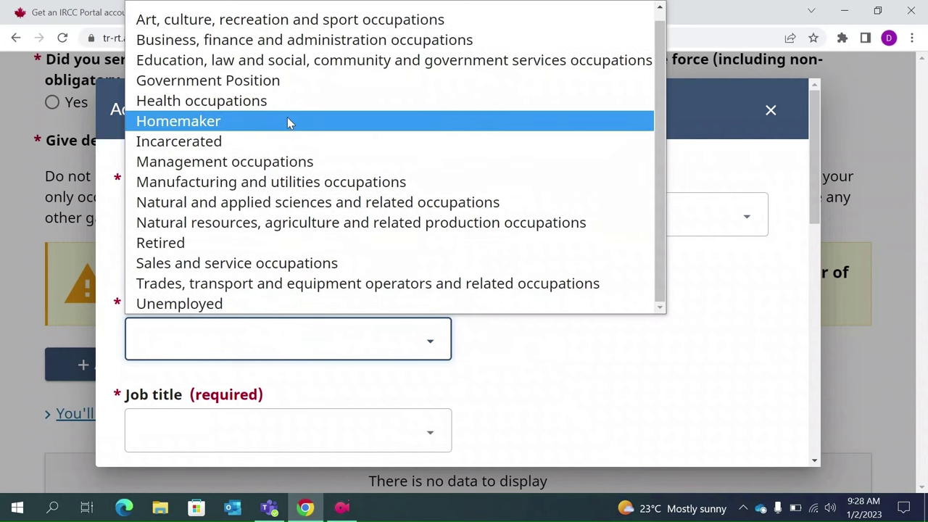
- Set the activity to Business, finance and administration occupations and search job titles for 'sales'
{"action": "left_click", "coordinate": [324, 42]}
{"action": "scroll", "coordinate": [359, 276], "scroll_direction": "down", "scroll_amount": 2}
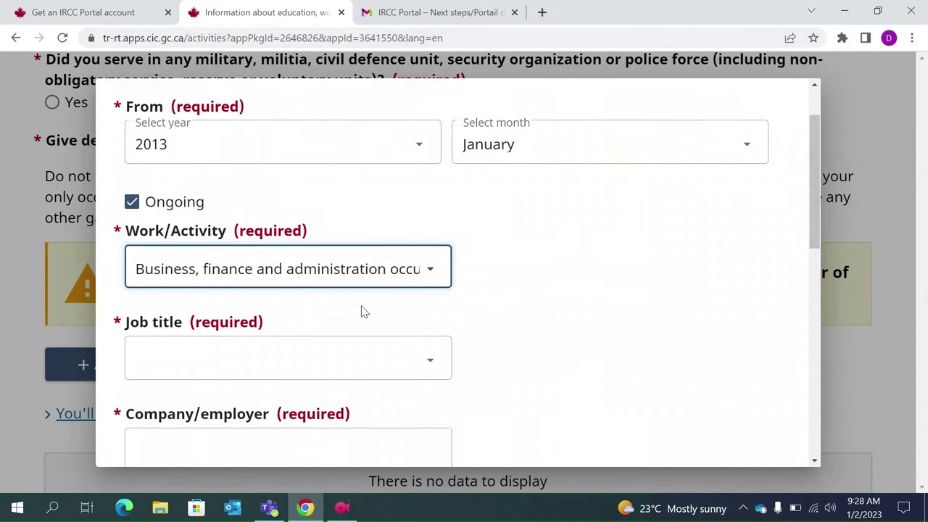
{"action": "left_click", "coordinate": [238, 353]}
{"action": "type", "text": "sales"}
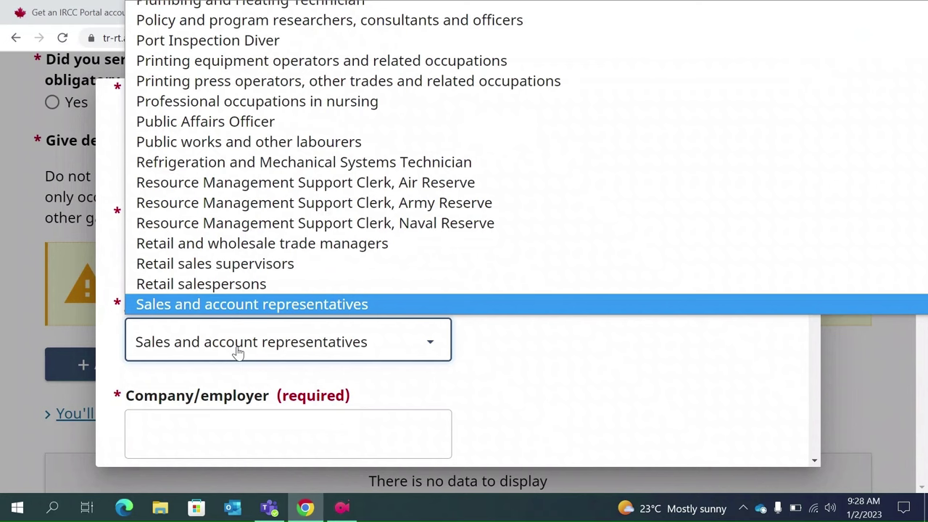
{"action": "key", "text": "Down"}
- Choose Finance, insurance and related business administrative occupations as the job title
{"action": "scroll", "coordinate": [291, 190], "scroll_direction": "up", "scroll_amount": 7}
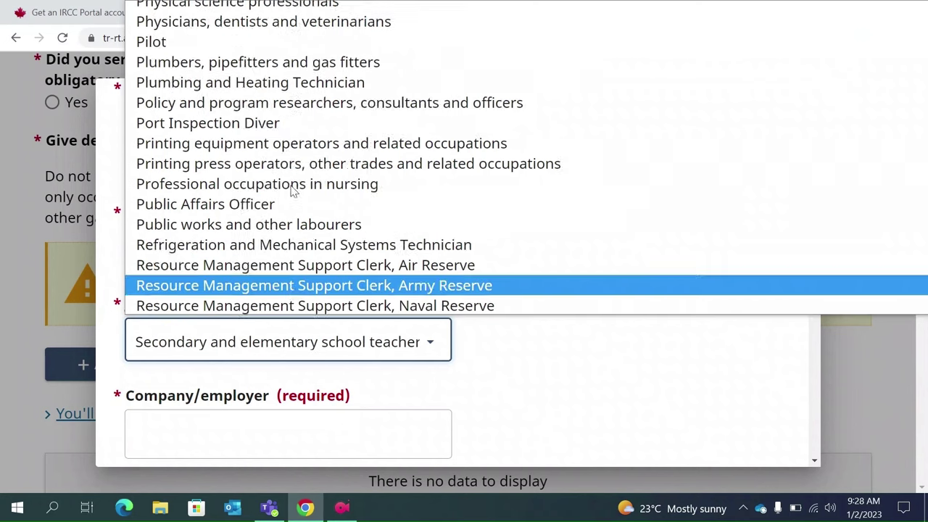
{"action": "scroll", "coordinate": [293, 191], "scroll_direction": "down", "scroll_amount": 6}
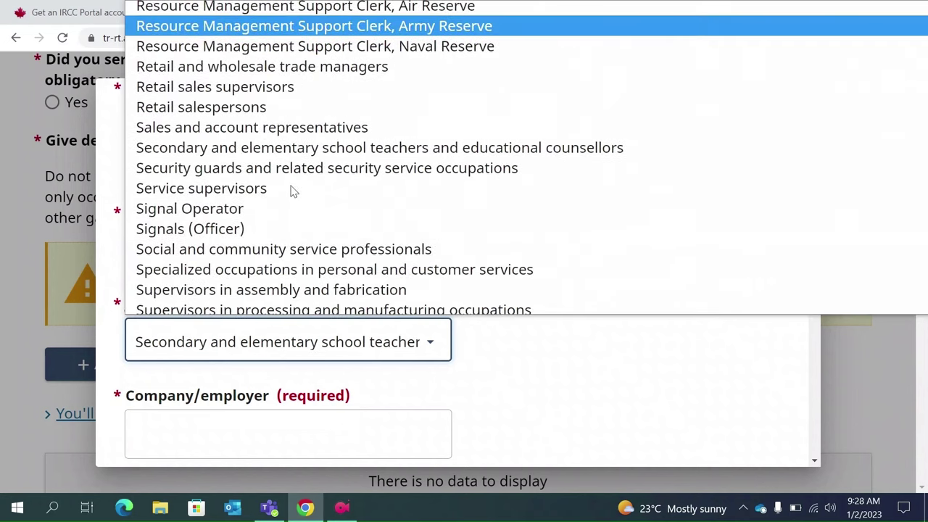
{"action": "scroll", "coordinate": [293, 191], "scroll_direction": "down", "scroll_amount": 9}
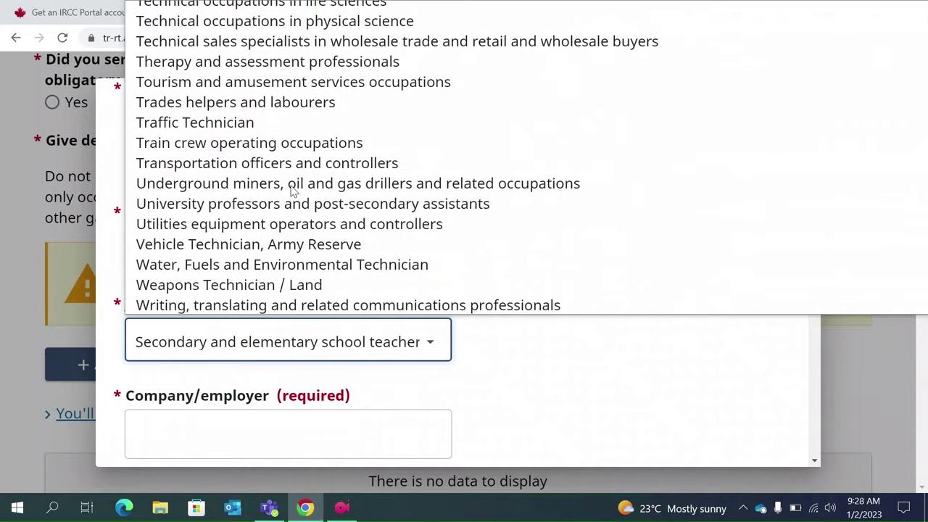
{"action": "scroll", "coordinate": [293, 190], "scroll_direction": "up", "scroll_amount": 20}
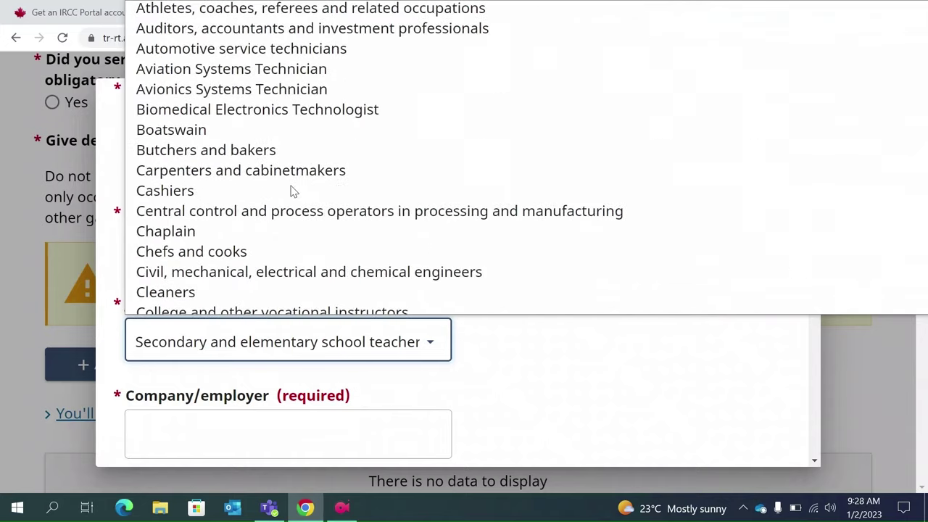
{"action": "scroll", "coordinate": [293, 191], "scroll_direction": "up", "scroll_amount": 5}
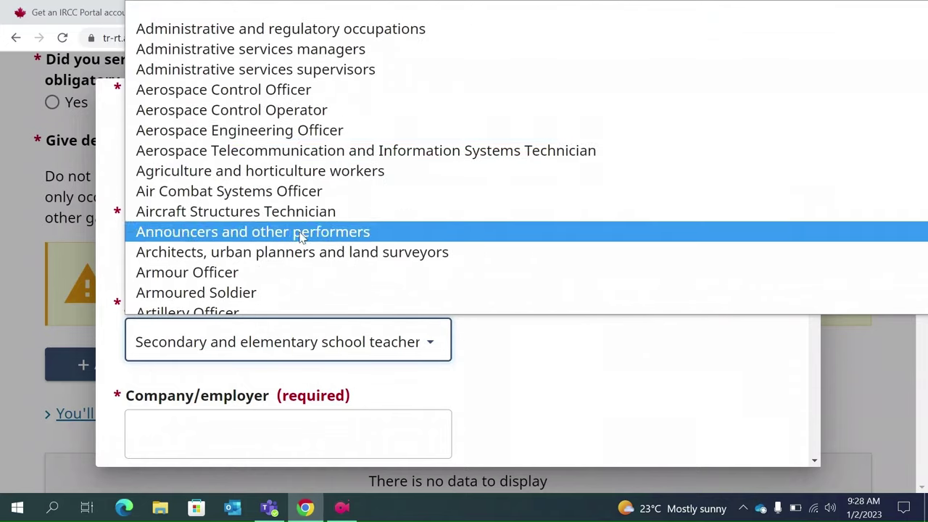
{"action": "scroll", "coordinate": [303, 237], "scroll_direction": "down", "scroll_amount": 2}
{"action": "key", "text": "Down"}
{"action": "scroll", "coordinate": [302, 238], "scroll_direction": "down", "scroll_amount": 2}
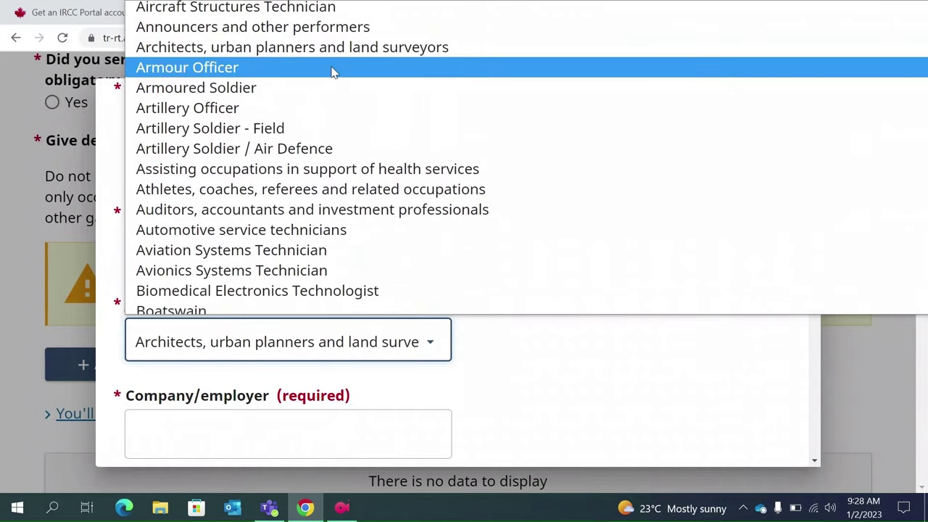
{"action": "scroll", "coordinate": [332, 70], "scroll_direction": "up", "scroll_amount": 2}
{"action": "key", "text": "f"}
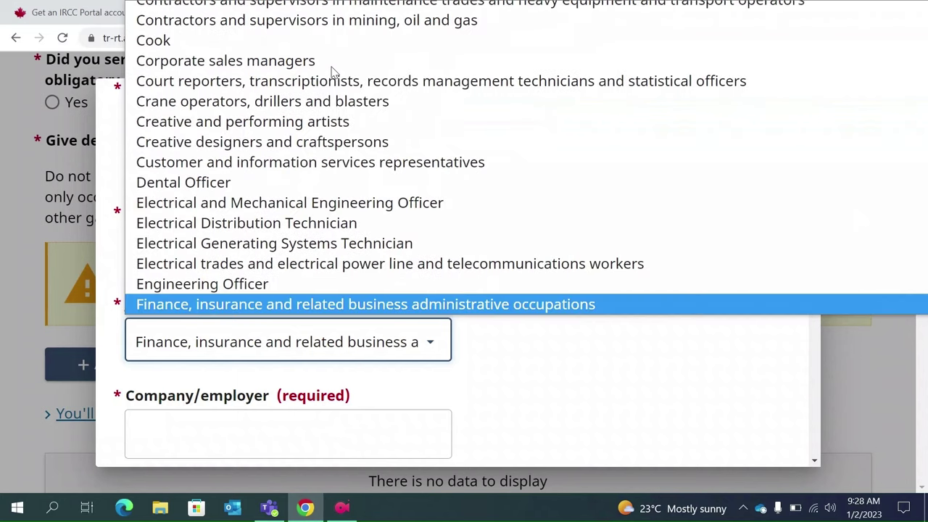
{"action": "key", "text": "Return"}
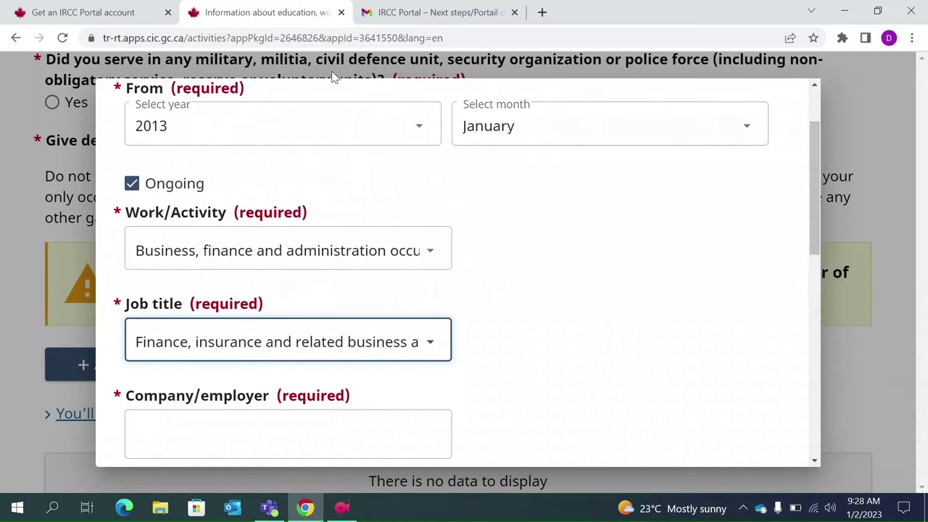
{"action": "scroll", "coordinate": [293, 250], "scroll_direction": "down", "scroll_amount": 1}
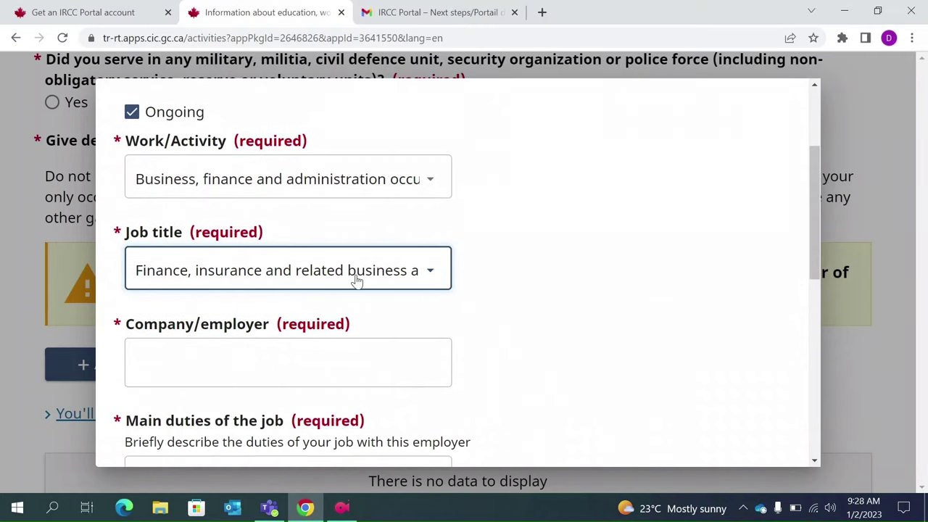
- Recheck the job title list, keeping the Finance title selected
{"action": "left_click", "coordinate": [356, 277]}
{"action": "scroll", "coordinate": [322, 169], "scroll_direction": "up", "scroll_amount": 4}
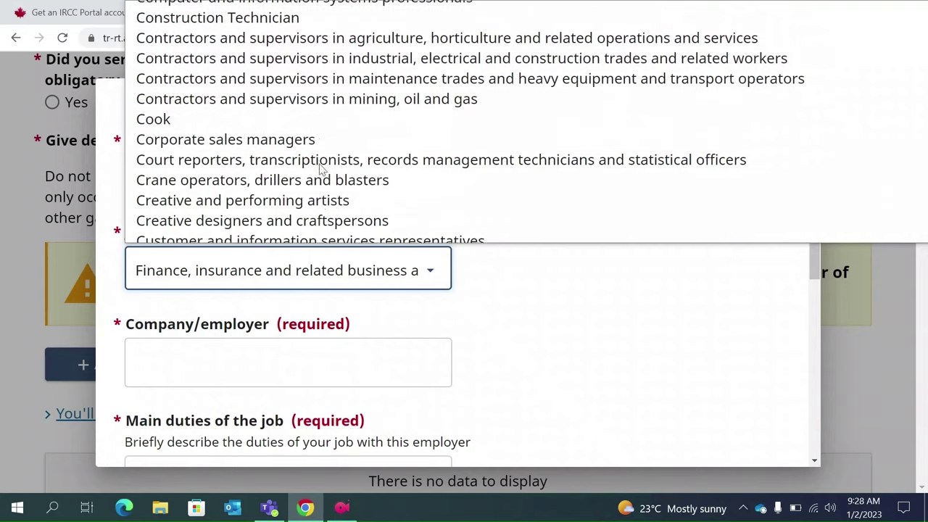
{"action": "scroll", "coordinate": [322, 169], "scroll_direction": "up", "scroll_amount": 1}
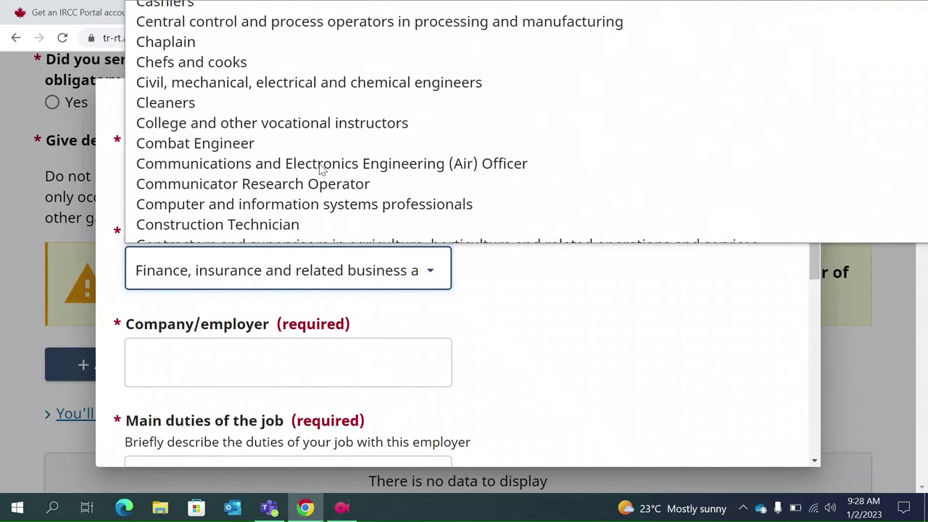
{"action": "scroll", "coordinate": [321, 169], "scroll_direction": "down", "scroll_amount": 5}
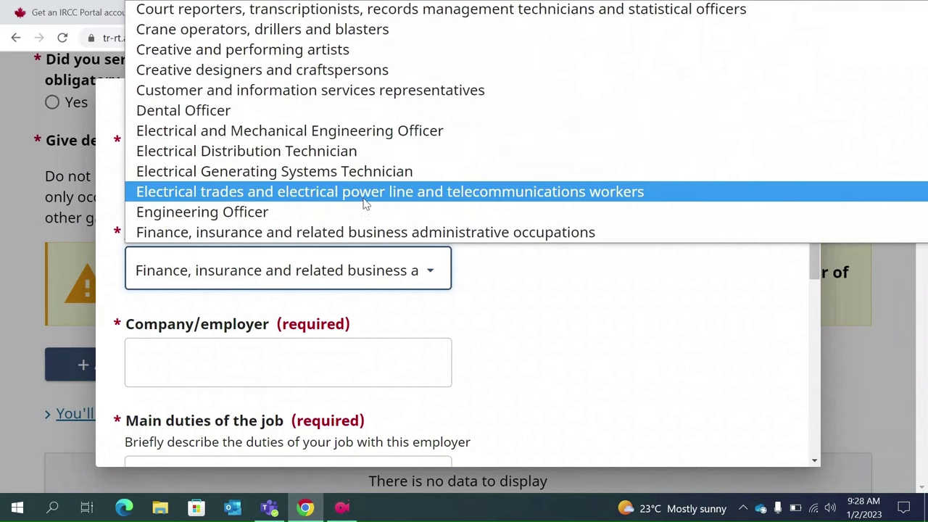
{"action": "left_click", "coordinate": [365, 238]}
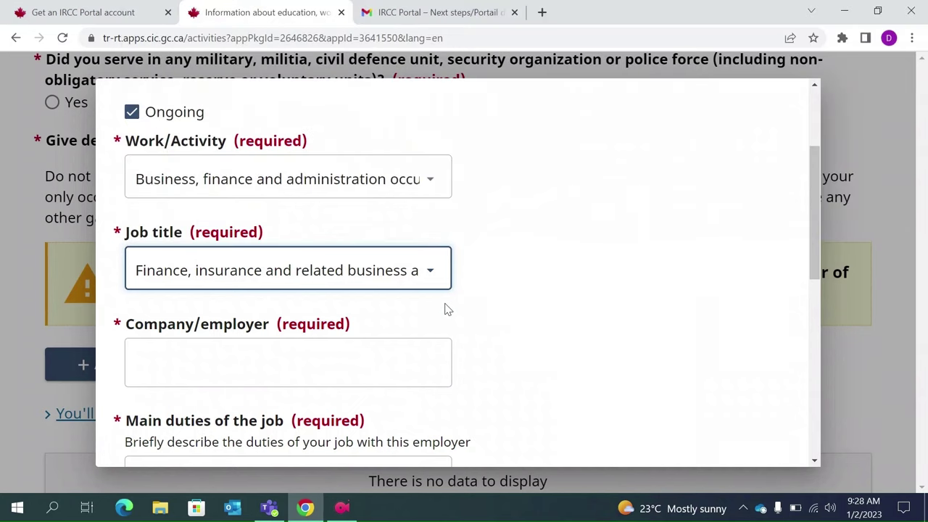
{"action": "scroll", "coordinate": [444, 309], "scroll_direction": "down", "scroll_amount": 1}
{"action": "left_click", "coordinate": [264, 353]}
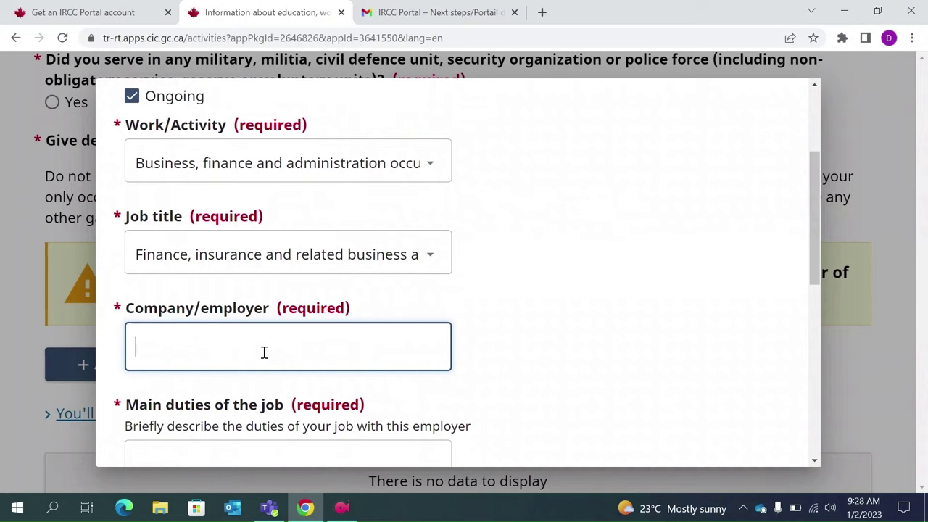
- Enter 'ABC co' as employer and paste 'Briefly describe the duties' into Main duties
{"action": "type", "text": "ABC co"}
{"action": "scroll", "coordinate": [264, 352], "scroll_direction": "down", "scroll_amount": 2}
{"action": "left_click", "coordinate": [249, 340]}
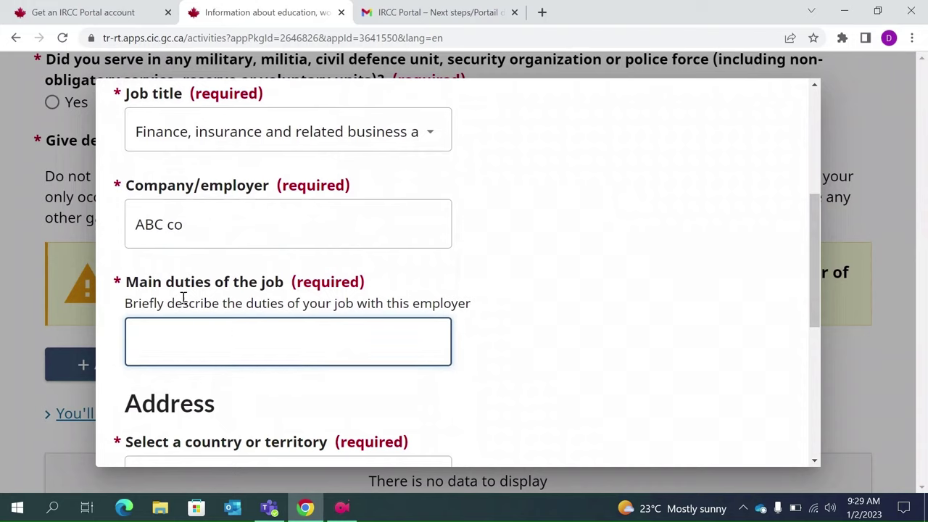
{"action": "left_click", "coordinate": [127, 299]}
{"action": "left_click_drag", "start_coordinate": [127, 300], "coordinate": [289, 299]}
{"action": "key", "text": "ctrl+c"}
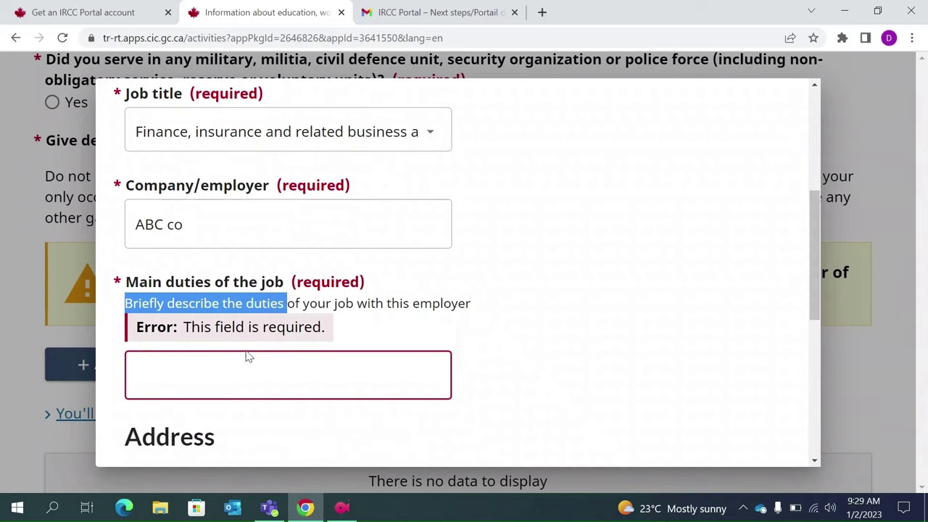
{"action": "left_click", "coordinate": [198, 369]}
{"action": "key", "text": "ctrl+v"}
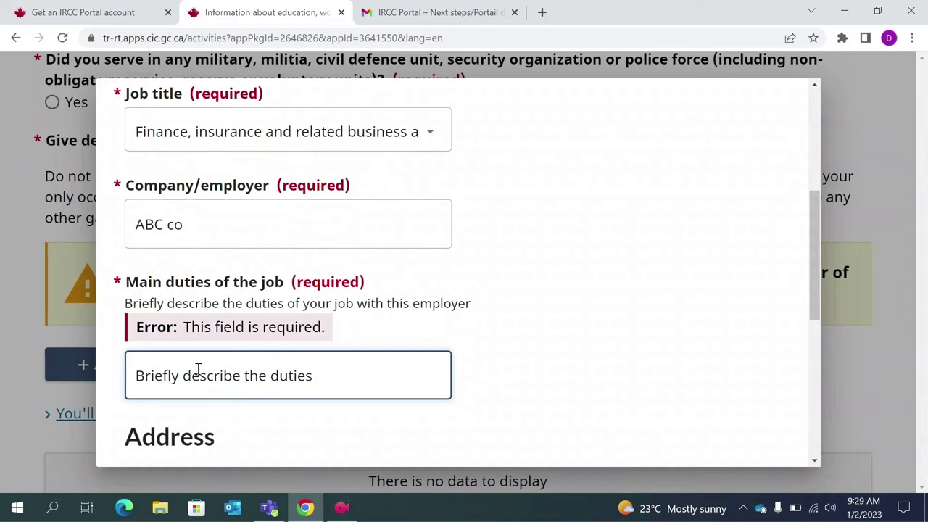
{"action": "scroll", "coordinate": [197, 373], "scroll_direction": "down", "scroll_amount": 2}
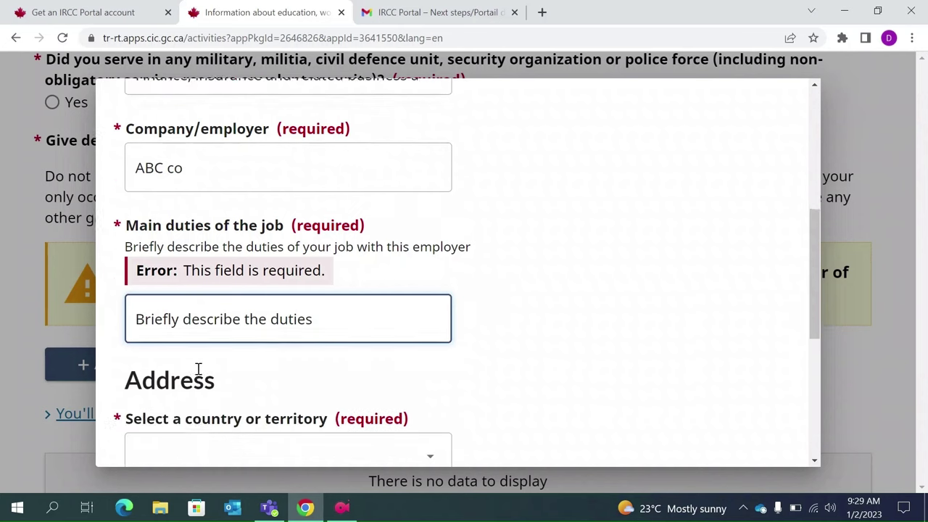
- Set the employer address country to India, fill in the street address, and enter Kolkata as the city
{"action": "left_click", "coordinate": [185, 390]}
{"action": "type", "text": "India"}
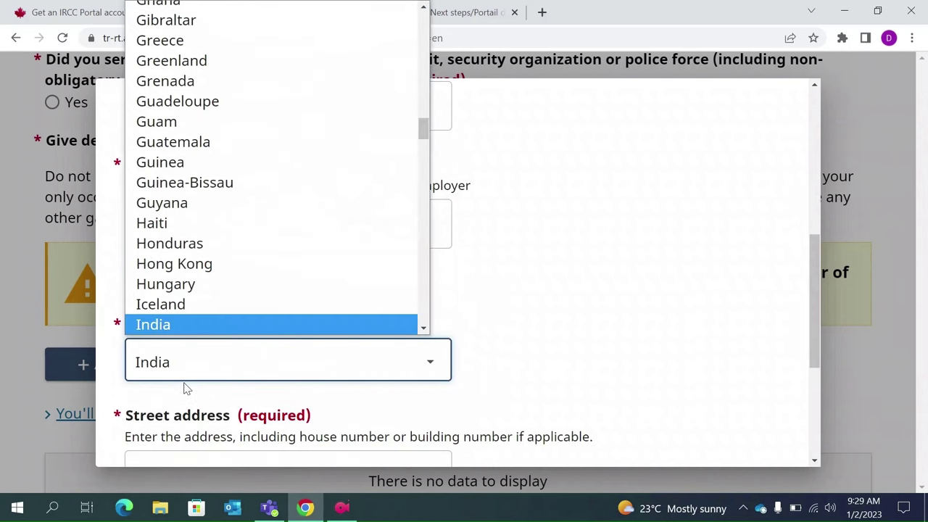
{"action": "key", "text": "Return"}
{"action": "scroll", "coordinate": [185, 389], "scroll_direction": "down", "scroll_amount": 1}
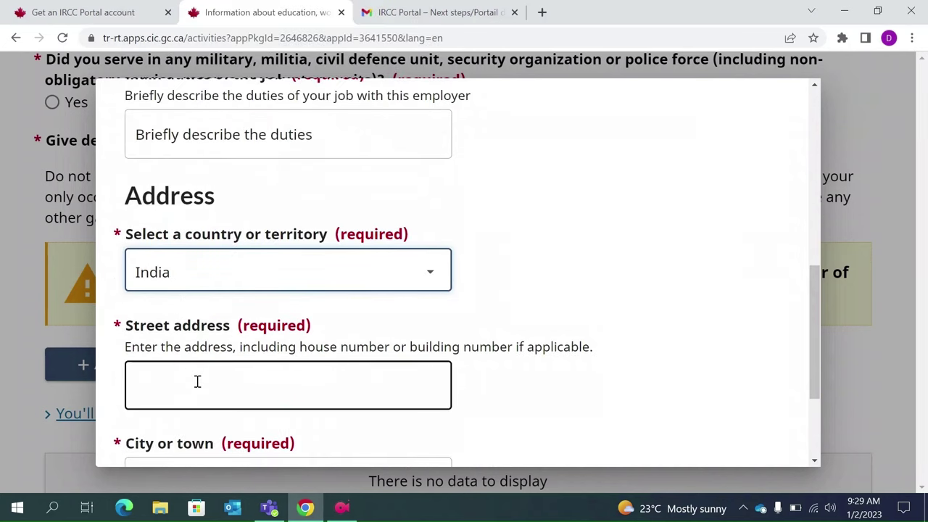
{"action": "left_click", "coordinate": [198, 381]}
{"action": "type", "text": "1234"}
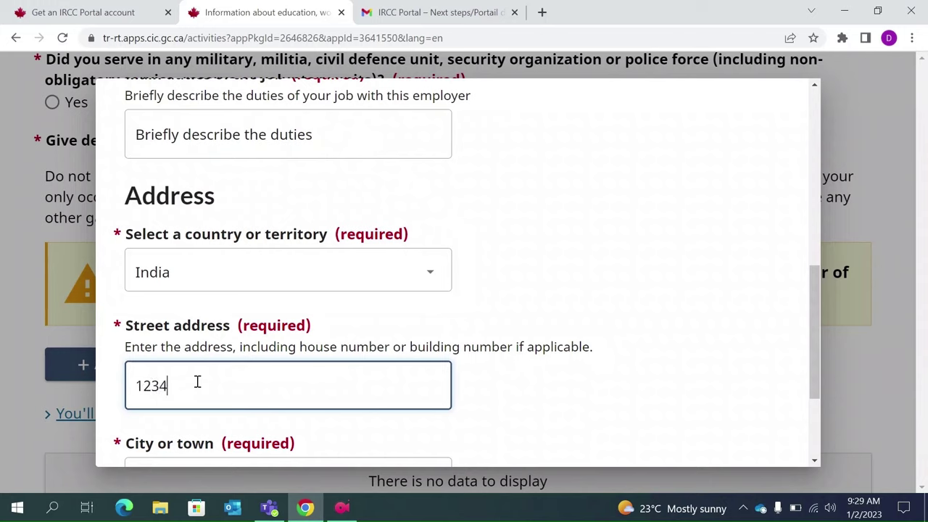
{"action": "type", "text": " Kolkata"}
{"action": "scroll", "coordinate": [197, 382], "scroll_direction": "down", "scroll_amount": 2}
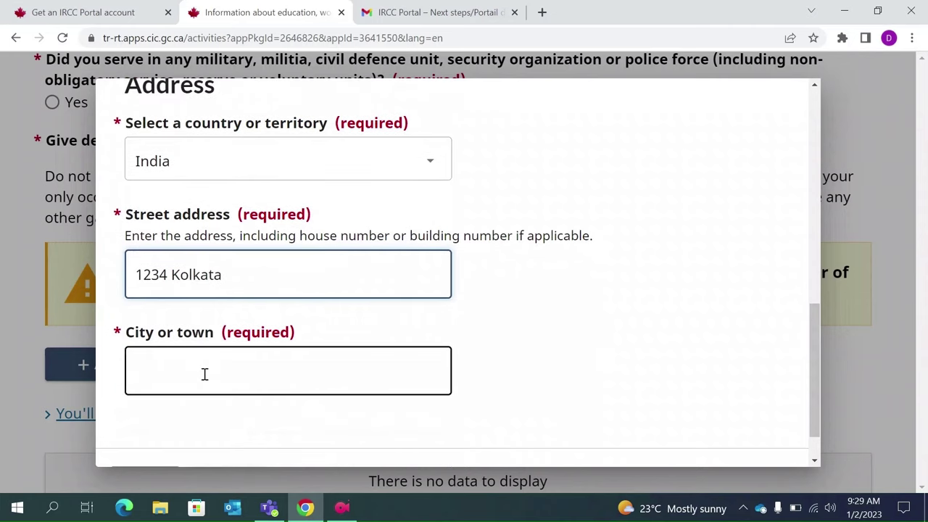
{"action": "left_click", "coordinate": [205, 375]}
{"action": "type", "text": "Kolkata"}
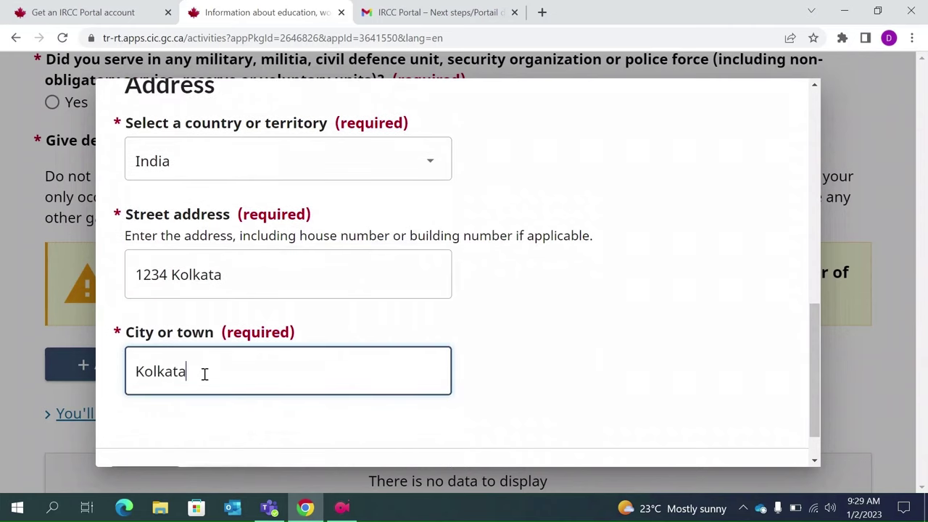
{"action": "scroll", "coordinate": [203, 377], "scroll_direction": "down", "scroll_amount": 1}
- Save the ABC co finance job entry from 2013-01, then use Save and continue
{"action": "left_click", "coordinate": [126, 434]}
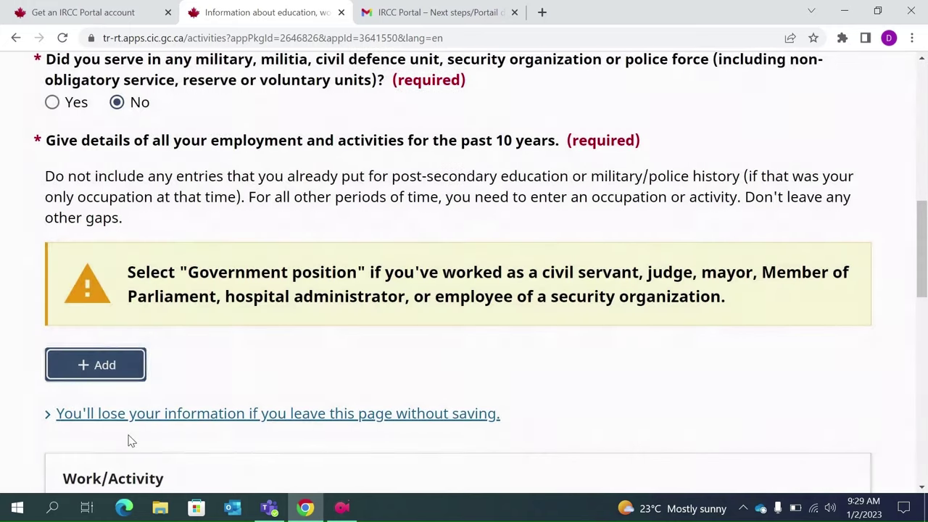
{"action": "scroll", "coordinate": [128, 441], "scroll_direction": "down", "scroll_amount": 1}
{"action": "scroll", "coordinate": [127, 439], "scroll_direction": "down", "scroll_amount": 5}
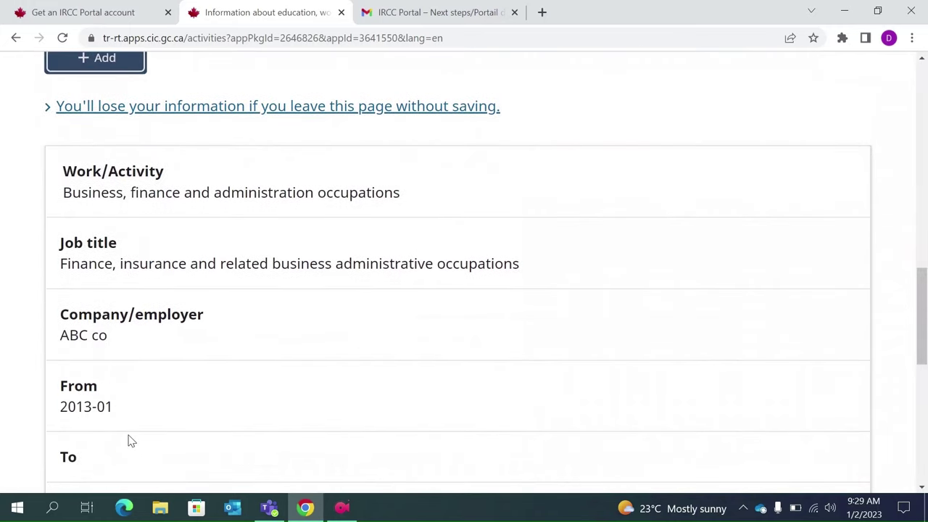
{"action": "scroll", "coordinate": [109, 377], "scroll_direction": "down", "scroll_amount": 1}
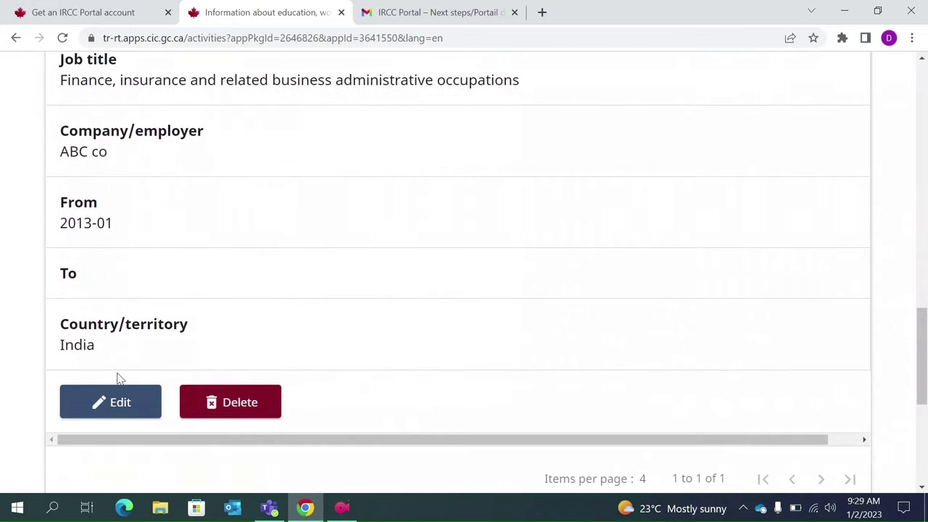
{"action": "scroll", "coordinate": [392, 403], "scroll_direction": "down", "scroll_amount": 2}
{"action": "left_click", "coordinate": [789, 406]}
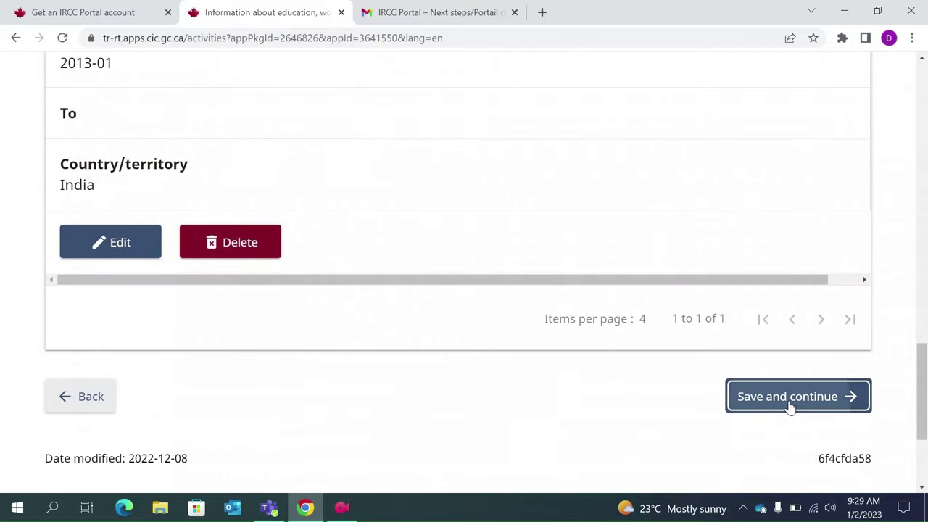
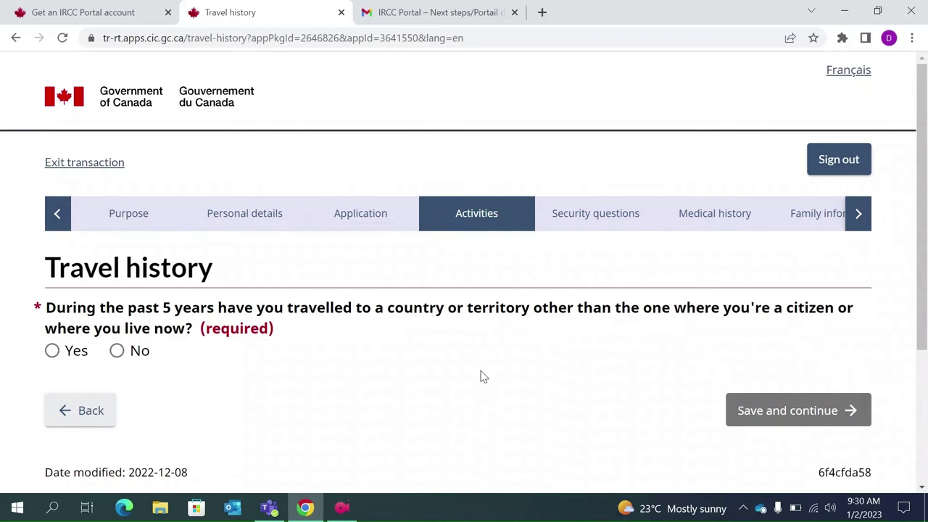
- Answer Yes to past travel and begin a new travel record's location and purpose
{"action": "left_click", "coordinate": [53, 352]}
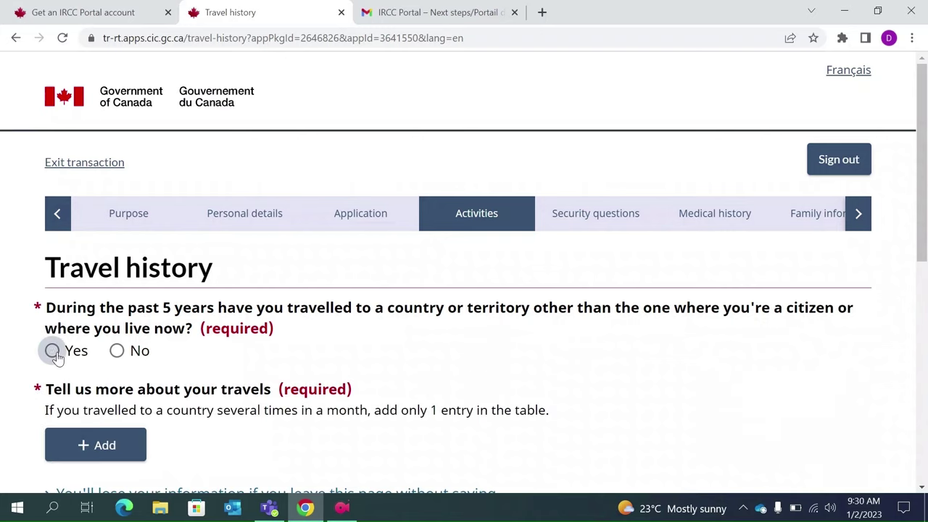
{"action": "scroll", "coordinate": [217, 395], "scroll_direction": "down", "scroll_amount": 1}
{"action": "left_click", "coordinate": [94, 382]}
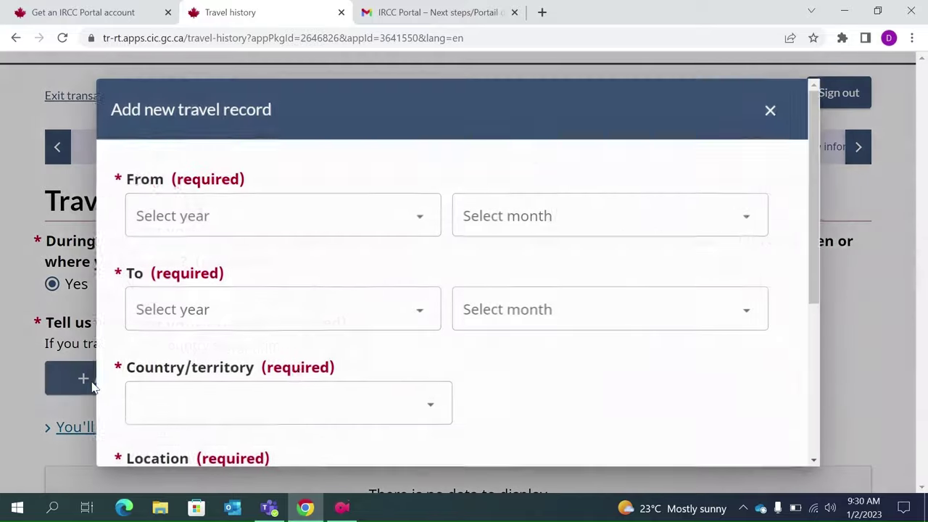
{"action": "scroll", "coordinate": [302, 275], "scroll_direction": "down", "scroll_amount": 1}
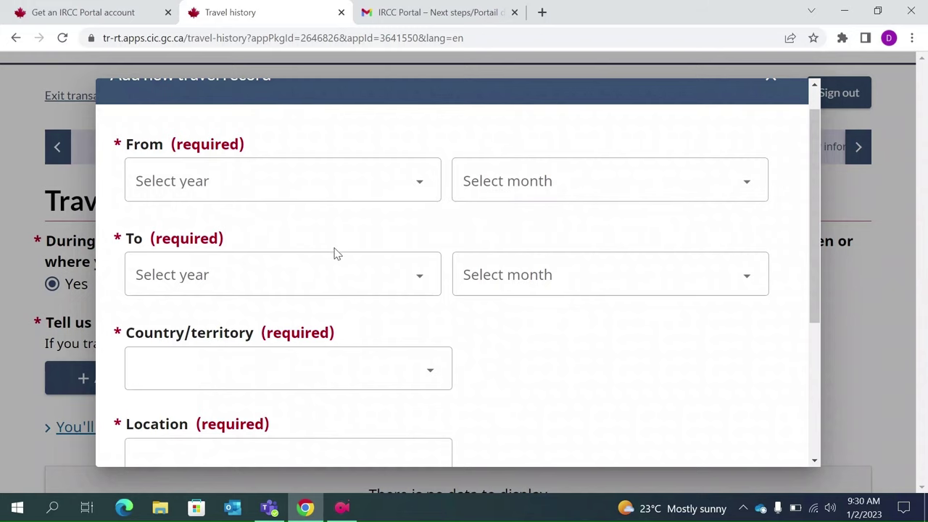
{"action": "scroll", "coordinate": [555, 272], "scroll_direction": "down", "scroll_amount": 2}
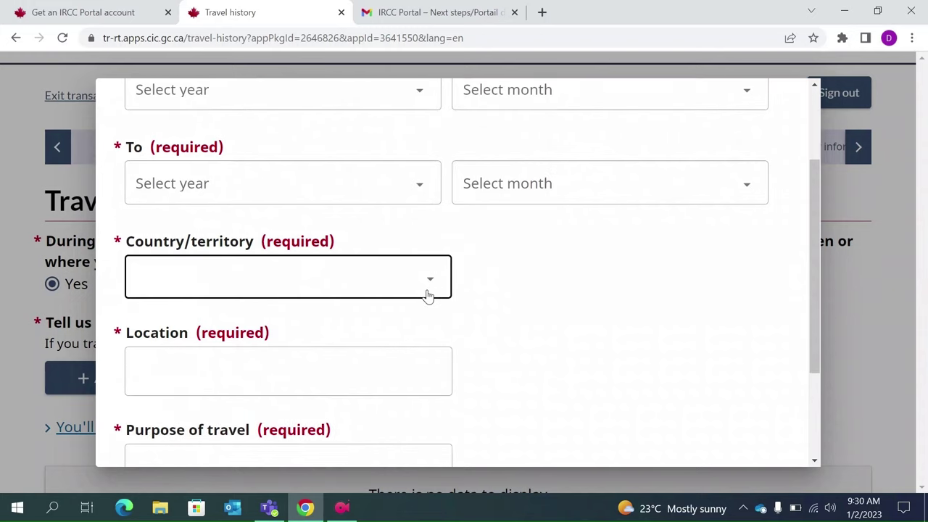
{"action": "scroll", "coordinate": [428, 294], "scroll_direction": "down", "scroll_amount": 1}
{"action": "left_click", "coordinate": [311, 359]}
{"action": "scroll", "coordinate": [311, 358], "scroll_direction": "down", "scroll_amount": 1}
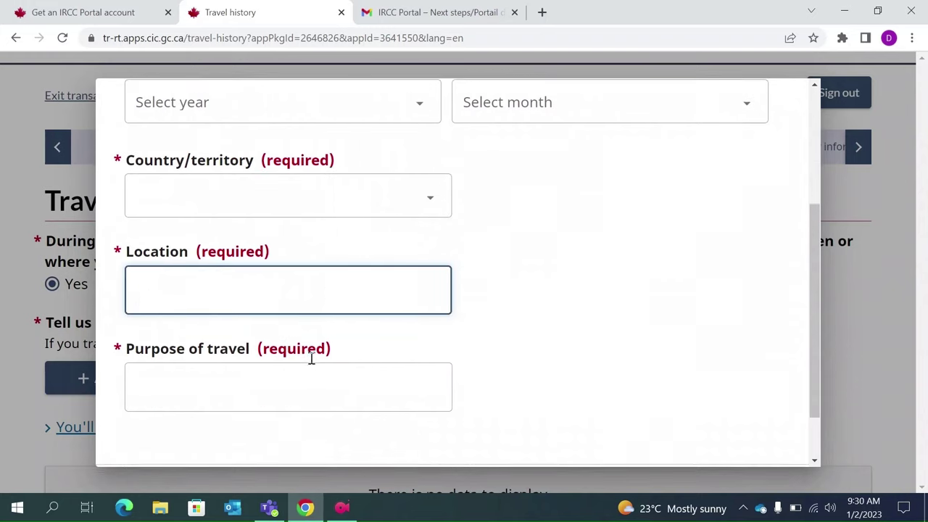
{"action": "left_click", "coordinate": [244, 395]}
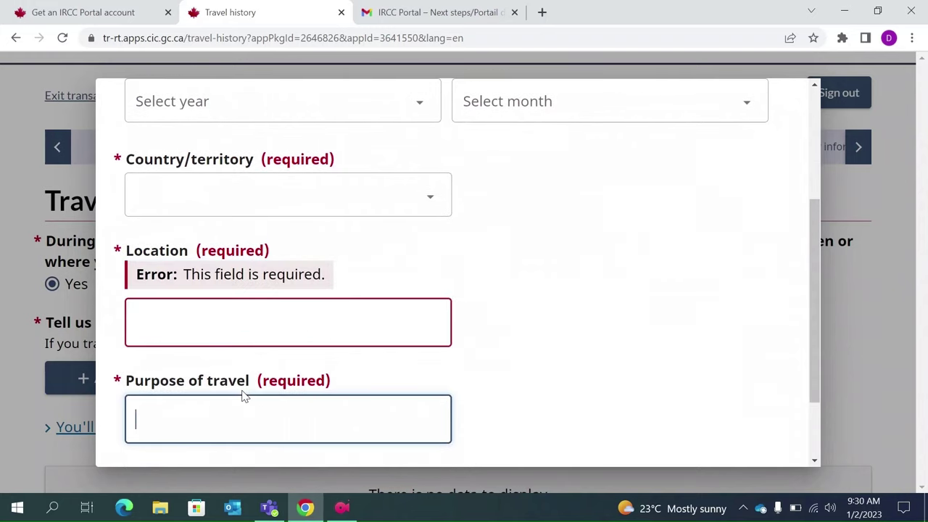
- Discard the unfinished travel record, answer No to travelling abroad in 5 years, and save
{"action": "scroll", "coordinate": [244, 395], "scroll_direction": "up", "scroll_amount": 2}
{"action": "scroll", "coordinate": [244, 395], "scroll_direction": "down", "scroll_amount": 3}
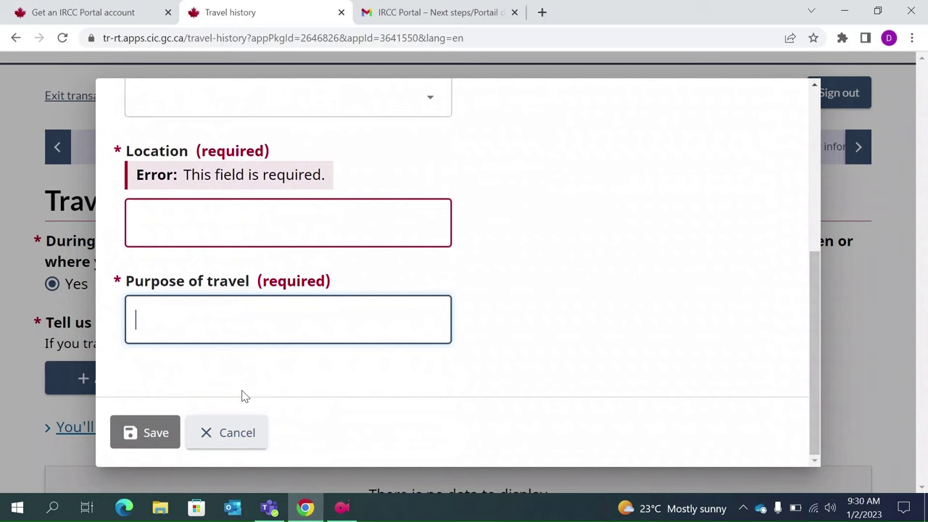
{"action": "scroll", "coordinate": [457, 370], "scroll_direction": "up", "scroll_amount": 4}
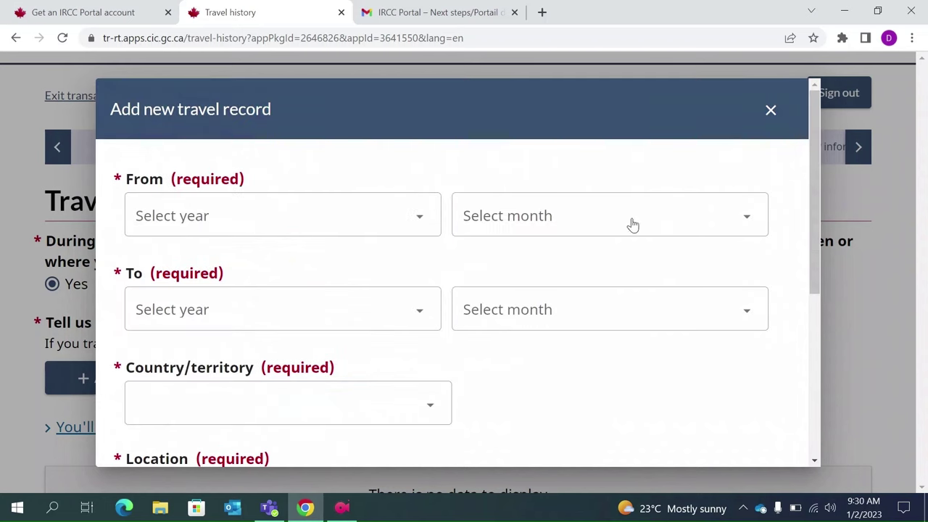
{"action": "left_click", "coordinate": [770, 110]}
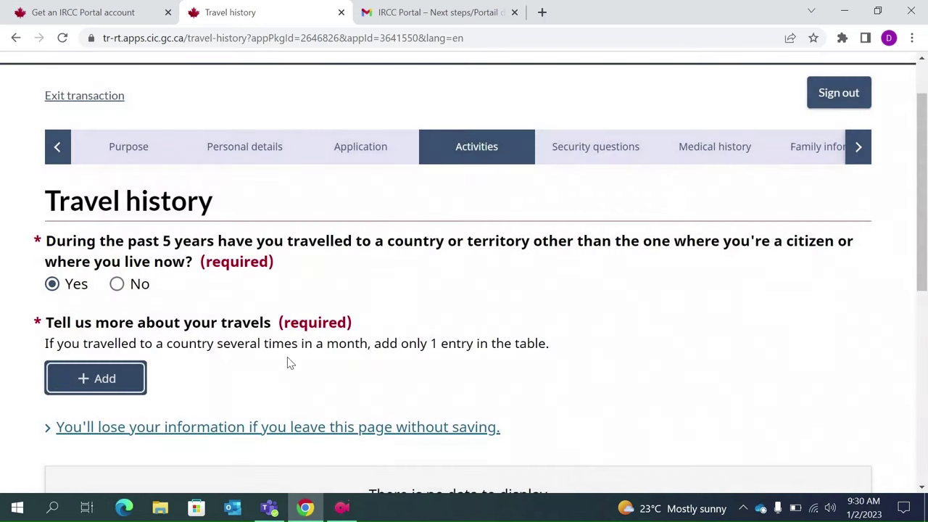
{"action": "left_click", "coordinate": [118, 285]}
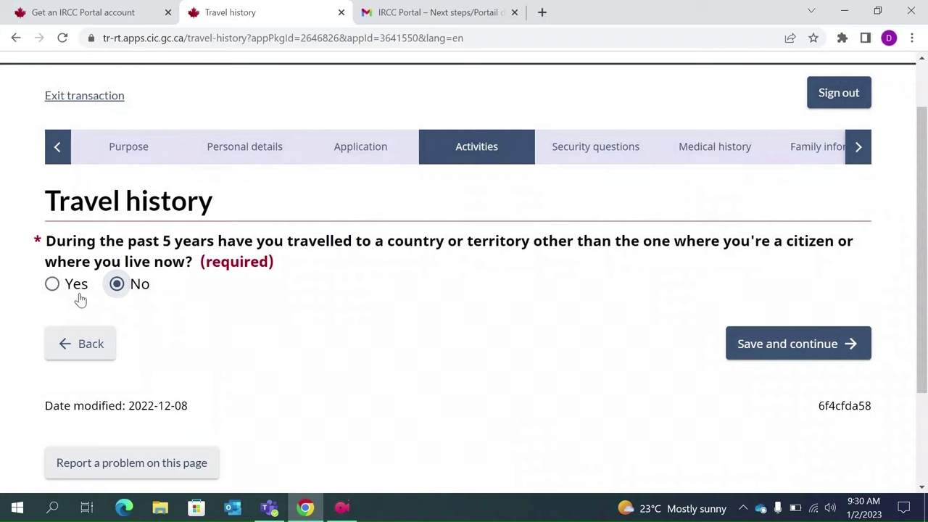
{"action": "left_click", "coordinate": [819, 353]}
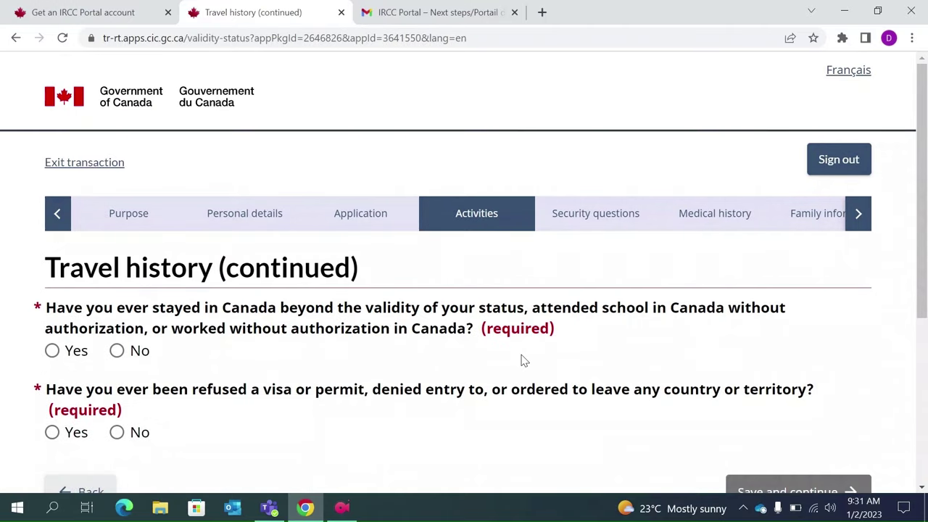
- Answer No to overstaying or unauthorized work and No to previous visa refusal, then save
{"action": "scroll", "coordinate": [521, 360], "scroll_direction": "down", "scroll_amount": 1}
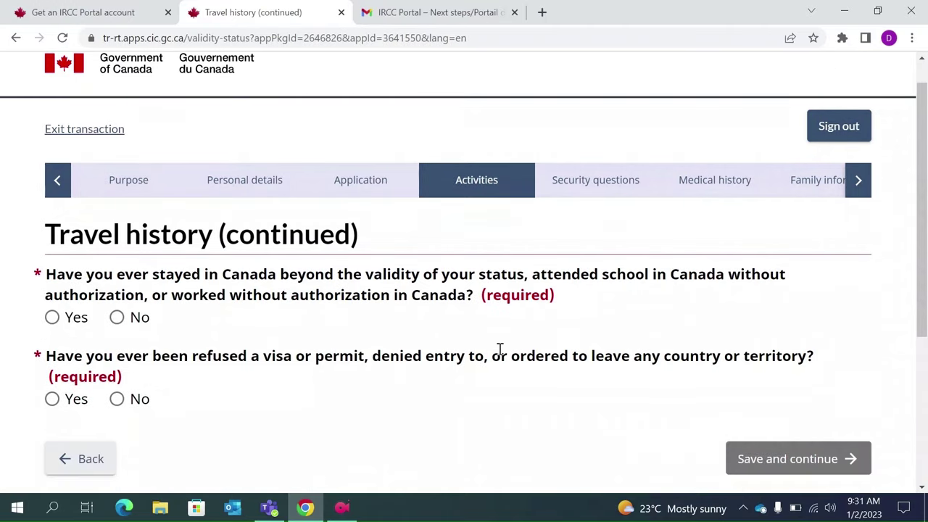
{"action": "left_click", "coordinate": [116, 319]}
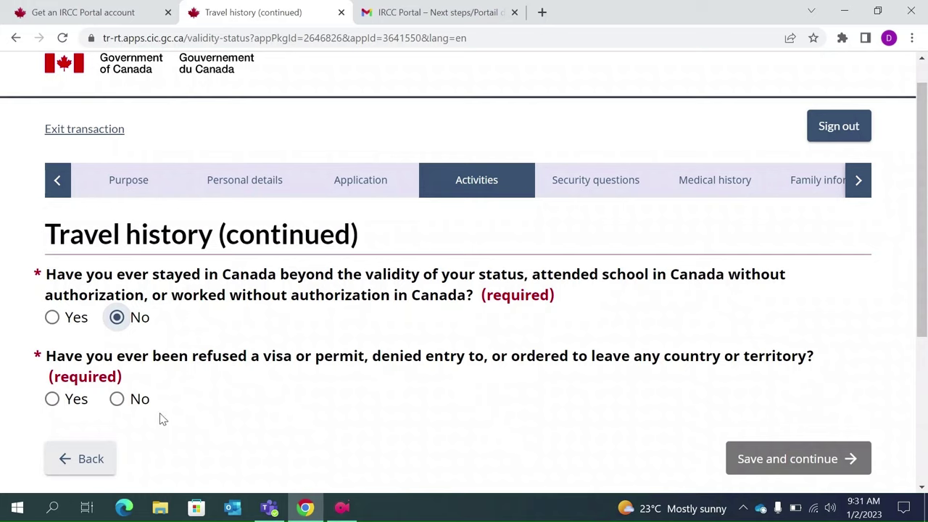
{"action": "left_click", "coordinate": [52, 399]}
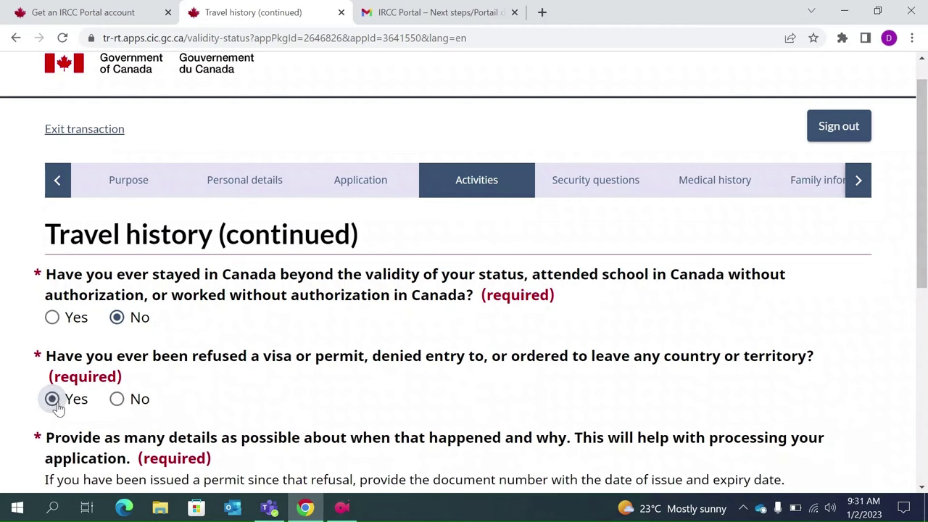
{"action": "scroll", "coordinate": [177, 410], "scroll_direction": "down", "scroll_amount": 1}
{"action": "scroll", "coordinate": [178, 410], "scroll_direction": "down", "scroll_amount": 2}
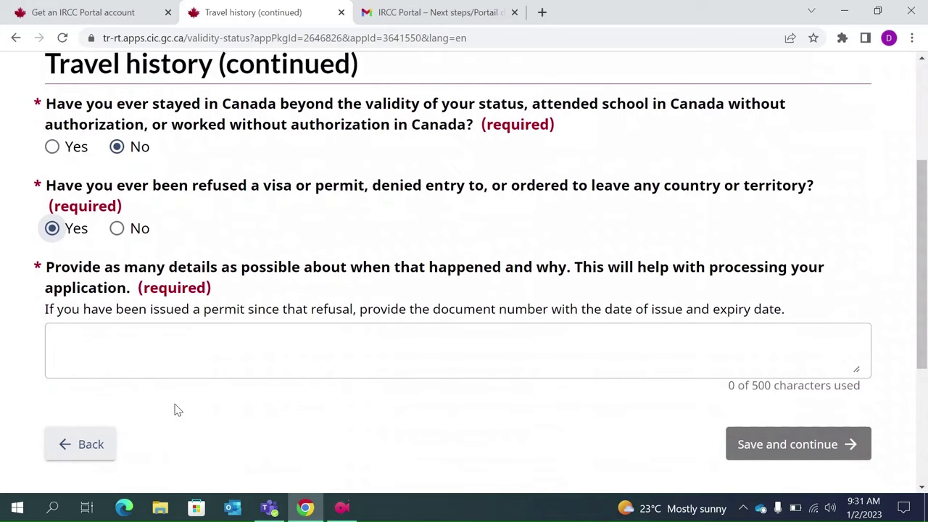
{"action": "left_click", "coordinate": [116, 228]}
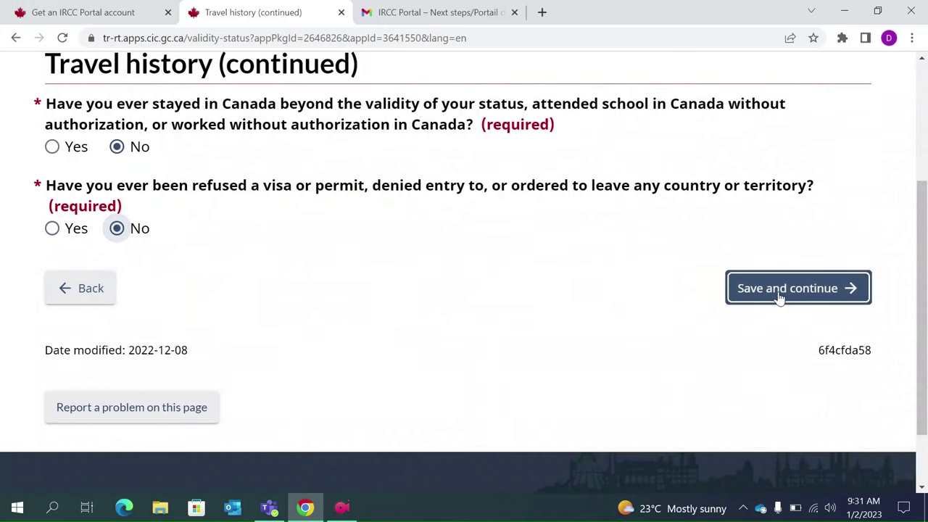
{"action": "left_click", "coordinate": [780, 297]}
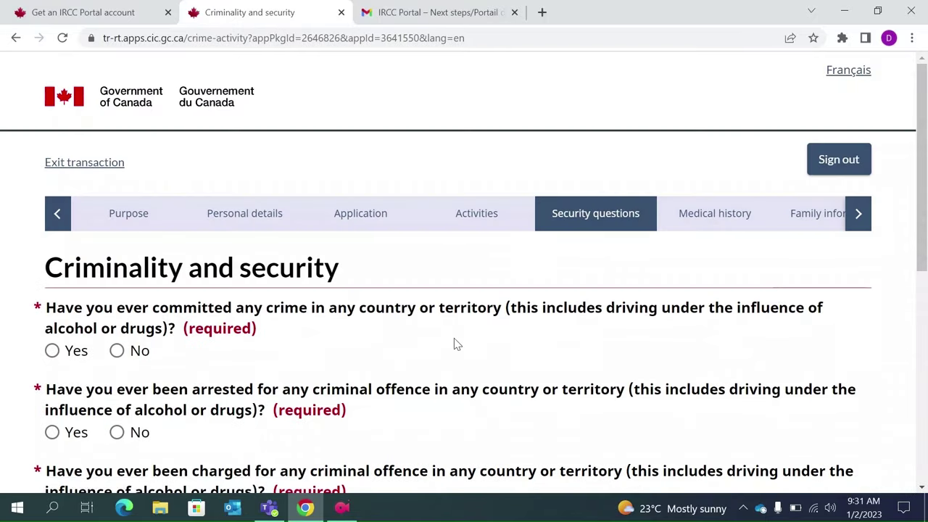
- Answer No to committing a crime, being arrested, charged, or convicted, then save
{"action": "scroll", "coordinate": [457, 344], "scroll_direction": "down", "scroll_amount": 1}
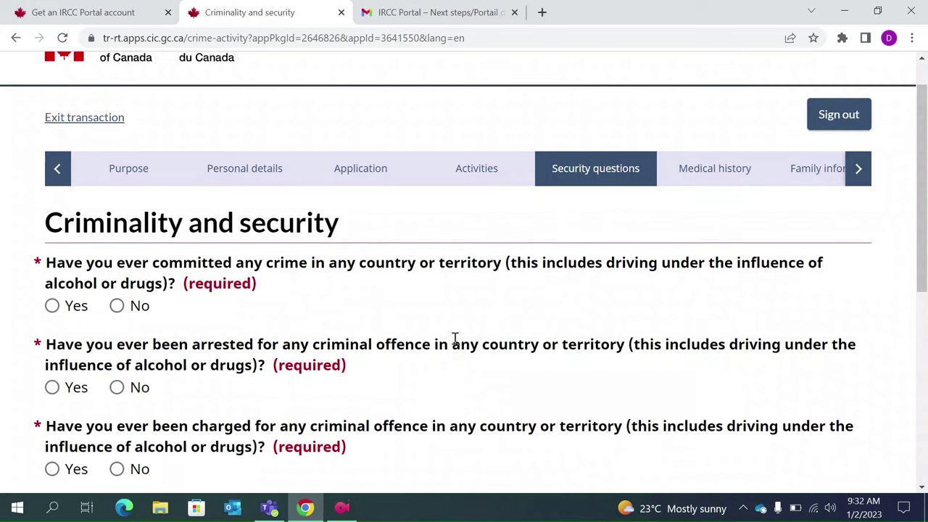
{"action": "scroll", "coordinate": [455, 339], "scroll_direction": "down", "scroll_amount": 2}
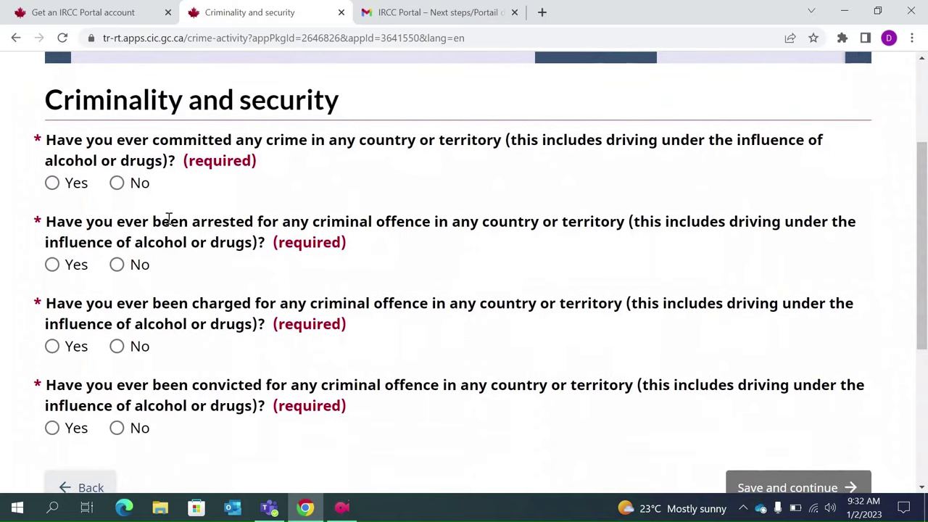
{"action": "left_click", "coordinate": [118, 184]}
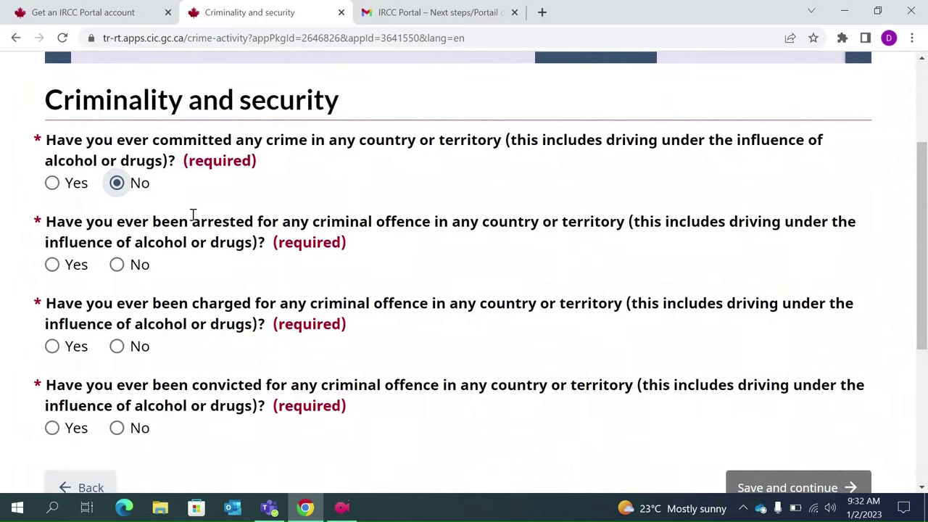
{"action": "left_click", "coordinate": [120, 266]}
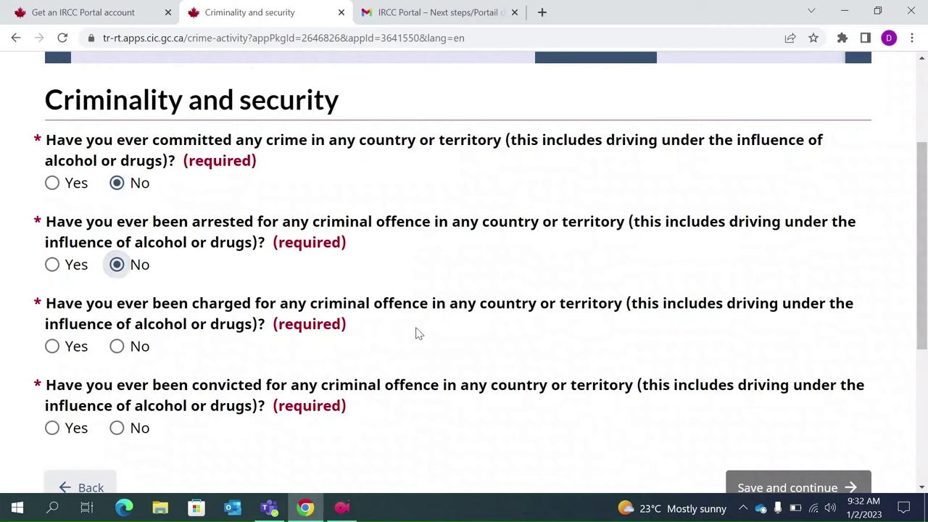
{"action": "left_click", "coordinate": [118, 347]}
{"action": "scroll", "coordinate": [180, 379], "scroll_direction": "down", "scroll_amount": 1}
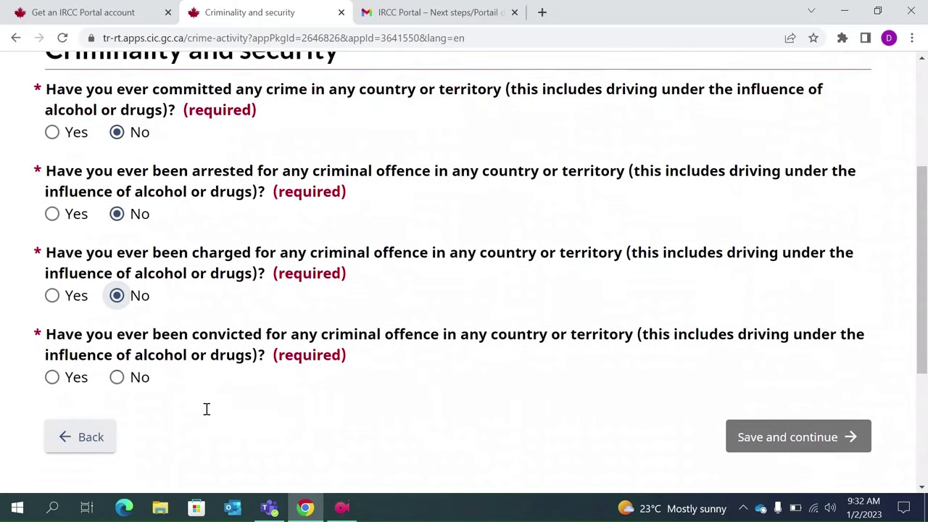
{"action": "left_click", "coordinate": [118, 377]}
{"action": "scroll", "coordinate": [444, 421], "scroll_direction": "down", "scroll_amount": 1}
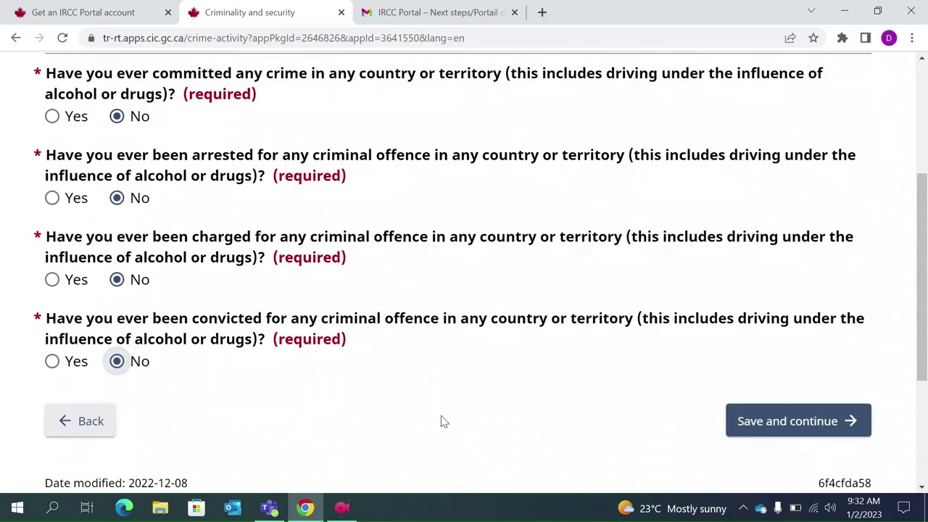
{"action": "left_click", "coordinate": [800, 408]}
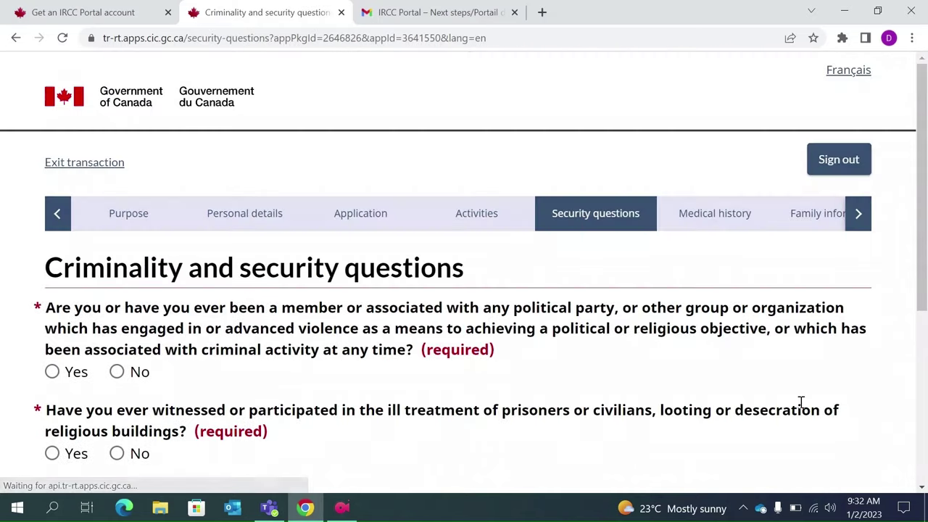
- Answer No to the violent organization and ill-treatment of prisoners questions, then save
{"action": "scroll", "coordinate": [503, 373], "scroll_direction": "down", "scroll_amount": 1}
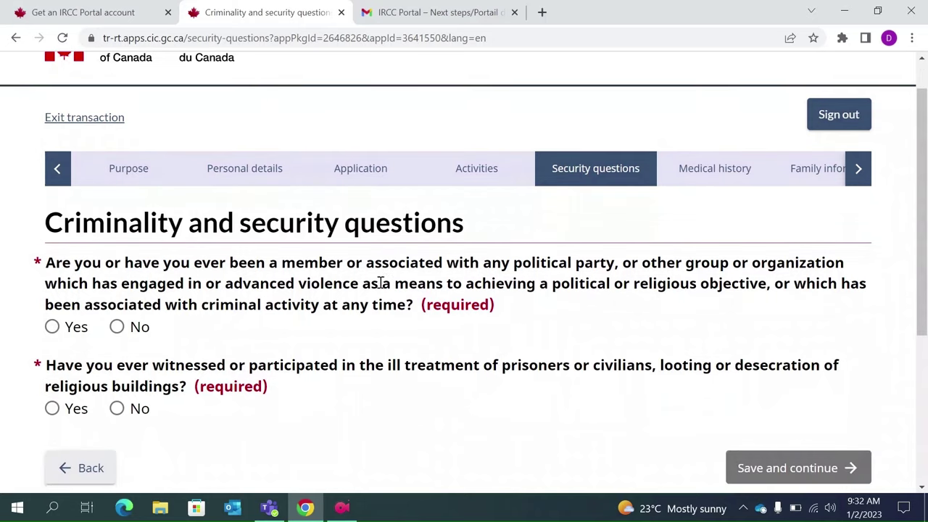
{"action": "scroll", "coordinate": [379, 284], "scroll_direction": "down", "scroll_amount": 1}
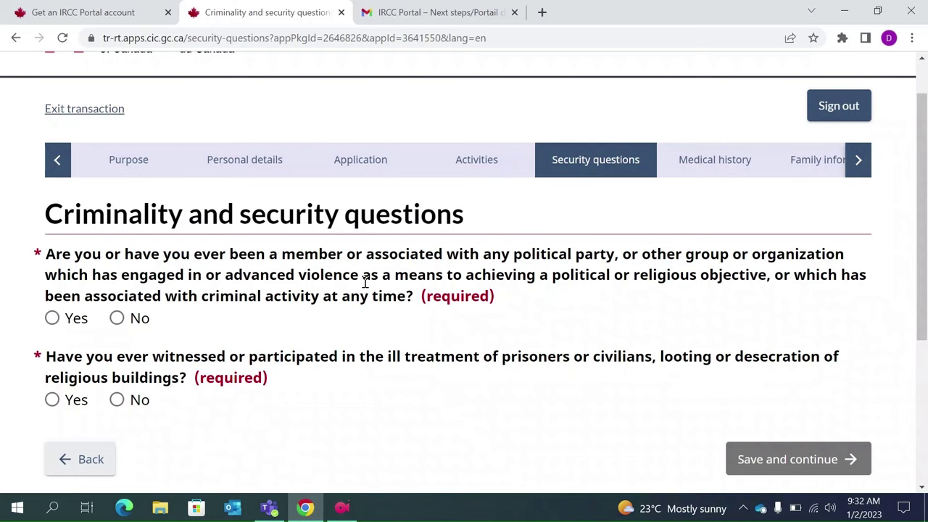
{"action": "left_click", "coordinate": [117, 318]}
{"action": "scroll", "coordinate": [250, 351], "scroll_direction": "down", "scroll_amount": 1}
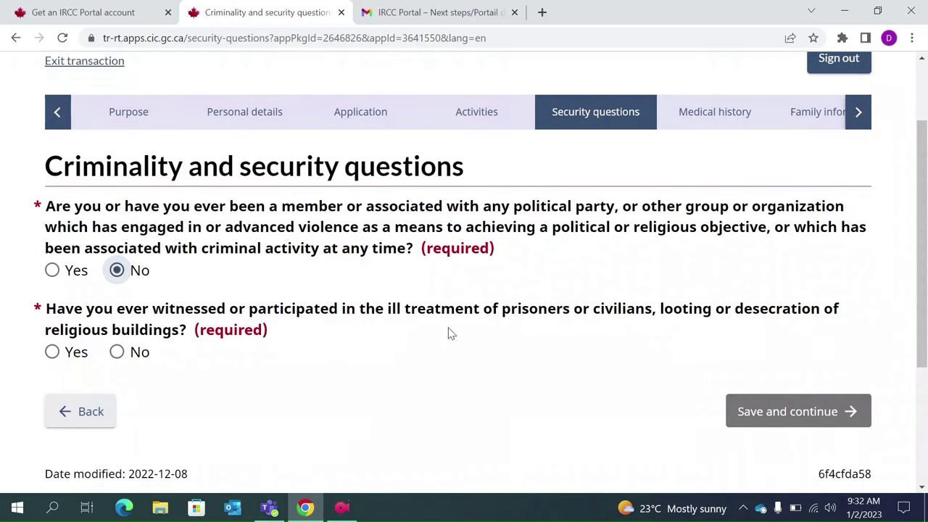
{"action": "left_click", "coordinate": [117, 352]}
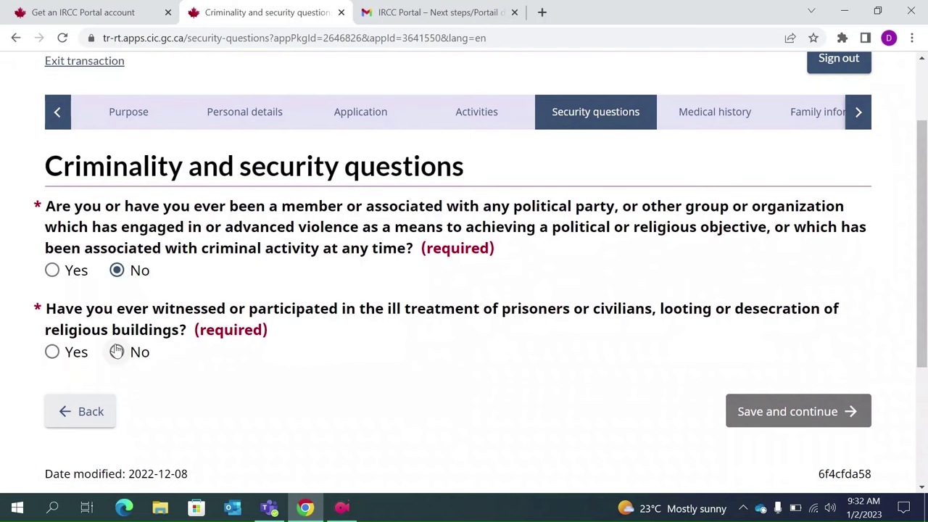
{"action": "left_click", "coordinate": [812, 410]}
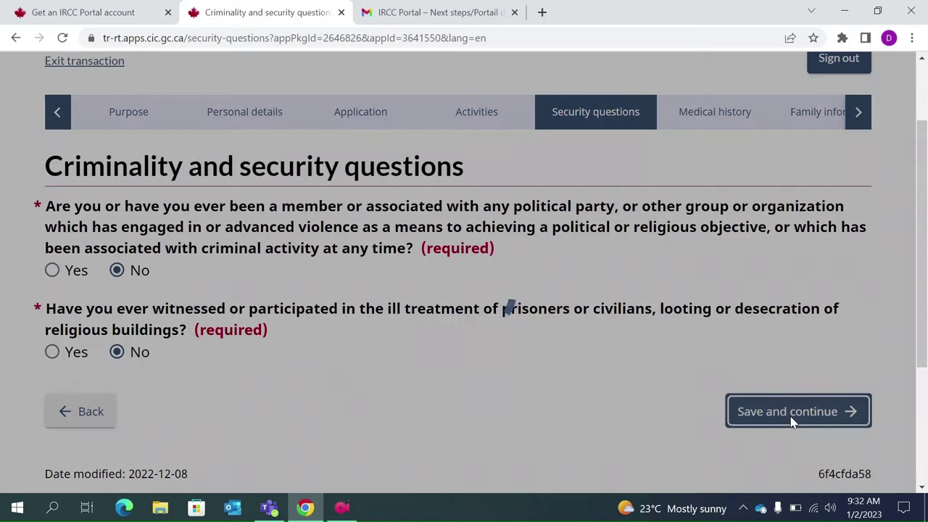
{"action": "scroll", "coordinate": [466, 382], "scroll_direction": "down", "scroll_amount": 1}
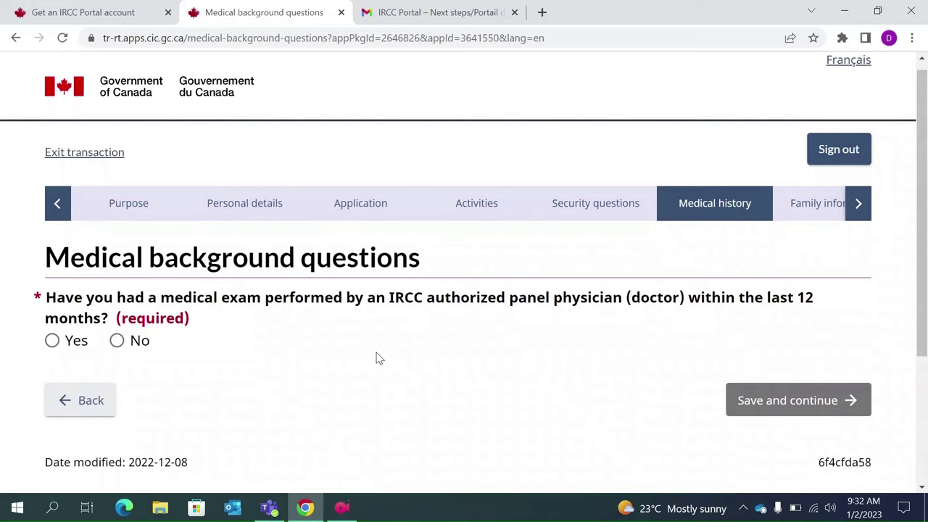
- Answer No to the recent panel medical exam question and save
{"action": "left_click", "coordinate": [118, 341]}
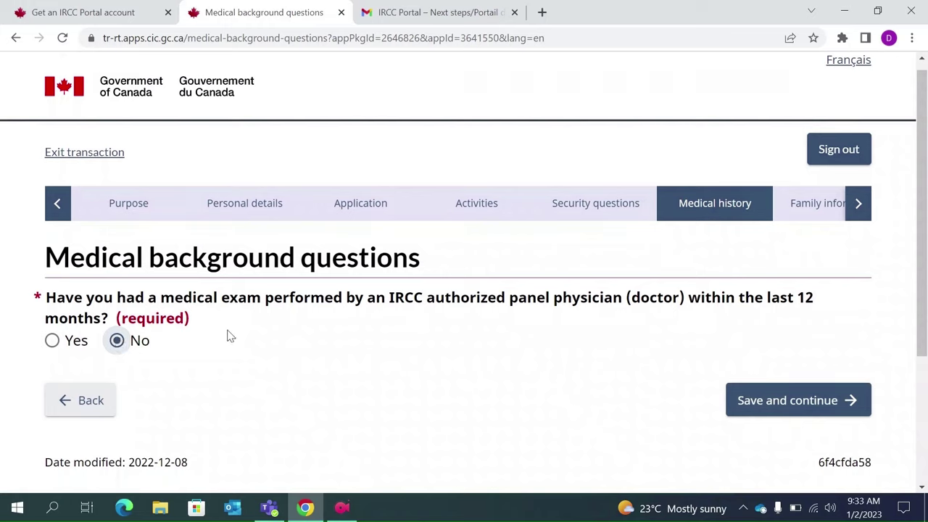
{"action": "left_click", "coordinate": [739, 401]}
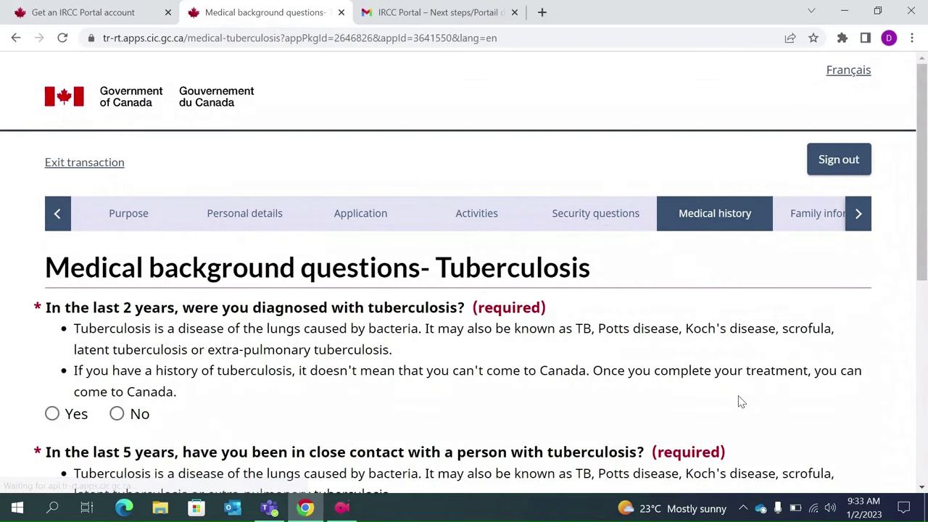
{"action": "scroll", "coordinate": [519, 402], "scroll_direction": "down", "scroll_amount": 1}
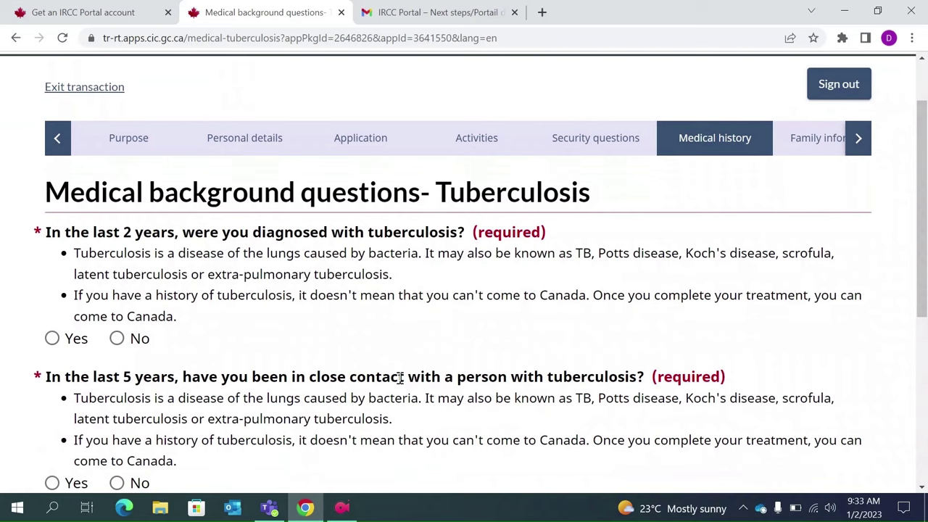
- Answer No to the tuberculosis diagnosis and close tuberculosis contact questions, then save
{"action": "left_click", "coordinate": [117, 338]}
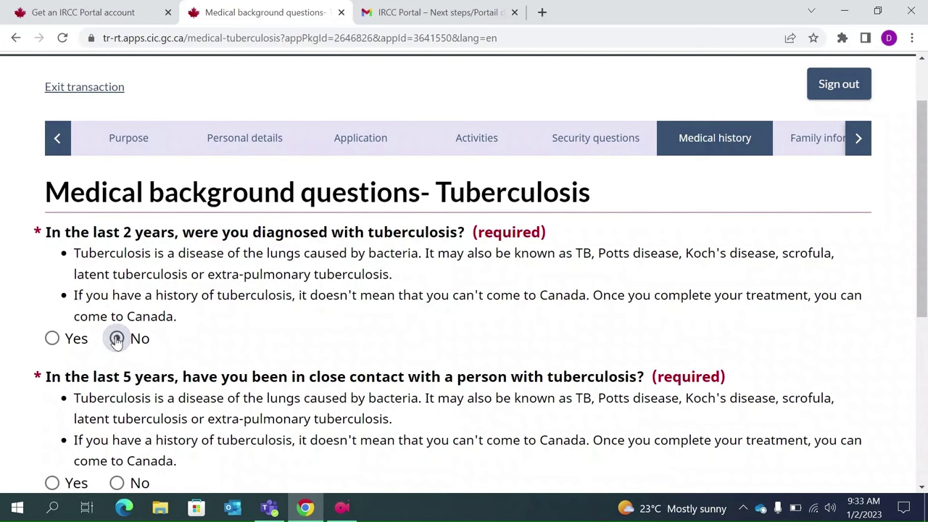
{"action": "scroll", "coordinate": [191, 323], "scroll_direction": "down", "scroll_amount": 1}
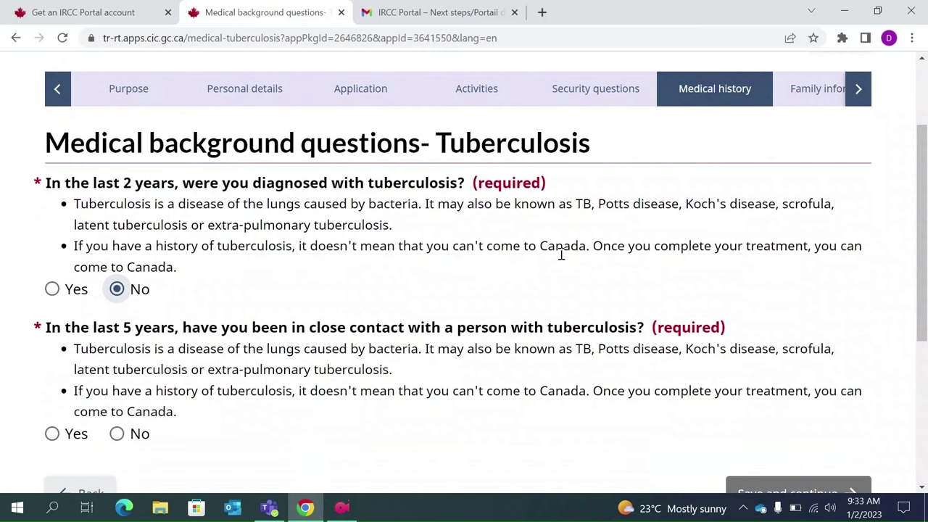
{"action": "scroll", "coordinate": [544, 263], "scroll_direction": "down", "scroll_amount": 1}
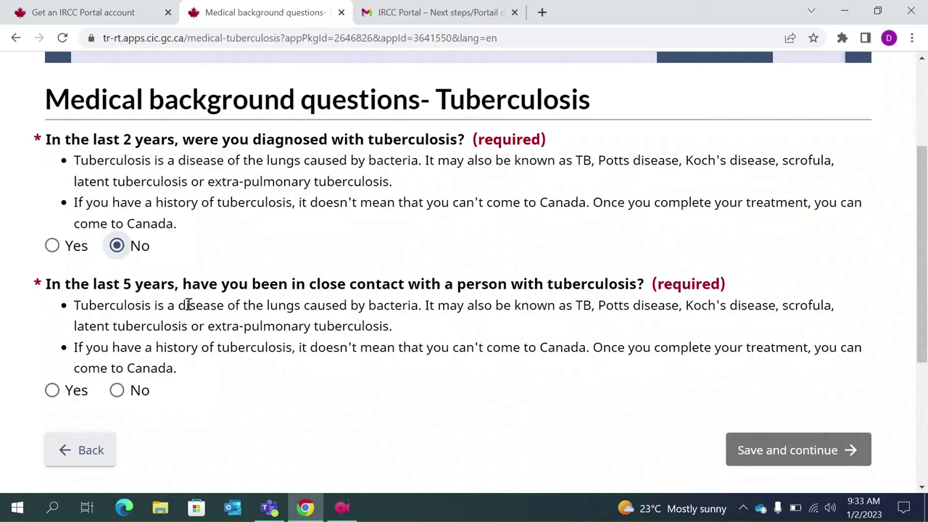
{"action": "left_click", "coordinate": [117, 390]}
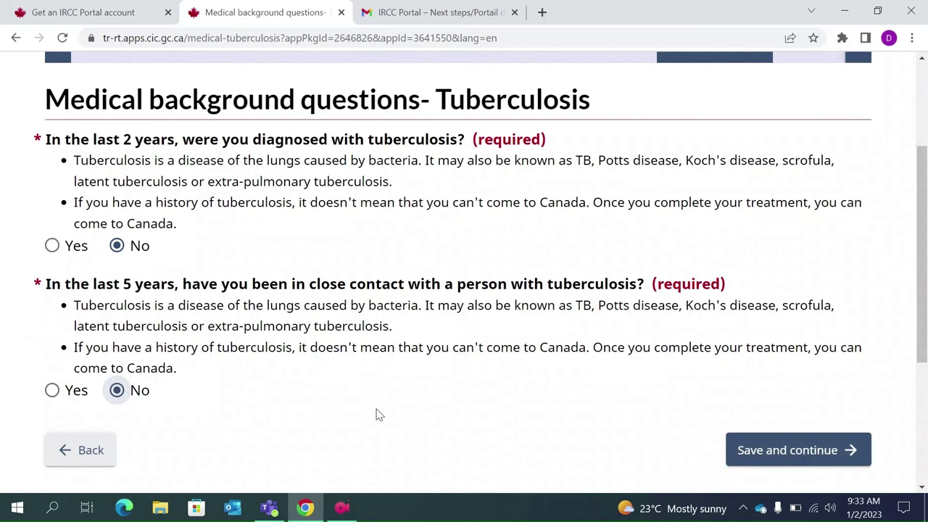
{"action": "left_click", "coordinate": [771, 449]}
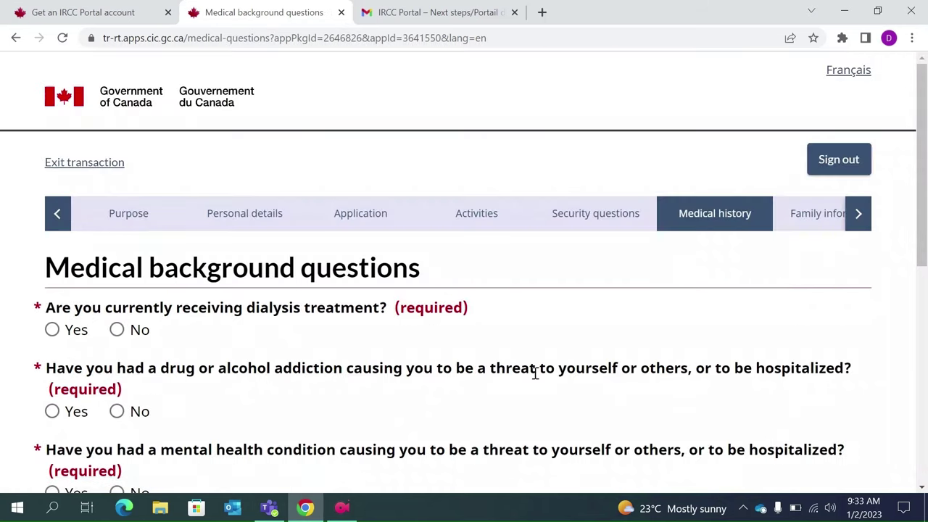
- Mark No for dialysis treatment, drug or alcohol addiction, and mental health condition
{"action": "scroll", "coordinate": [527, 375], "scroll_direction": "down", "scroll_amount": 1}
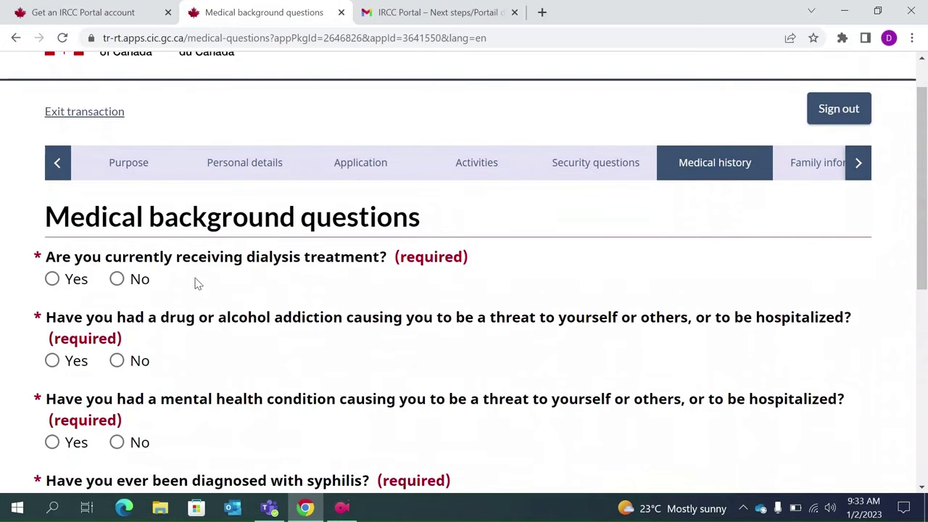
{"action": "left_click", "coordinate": [117, 279]}
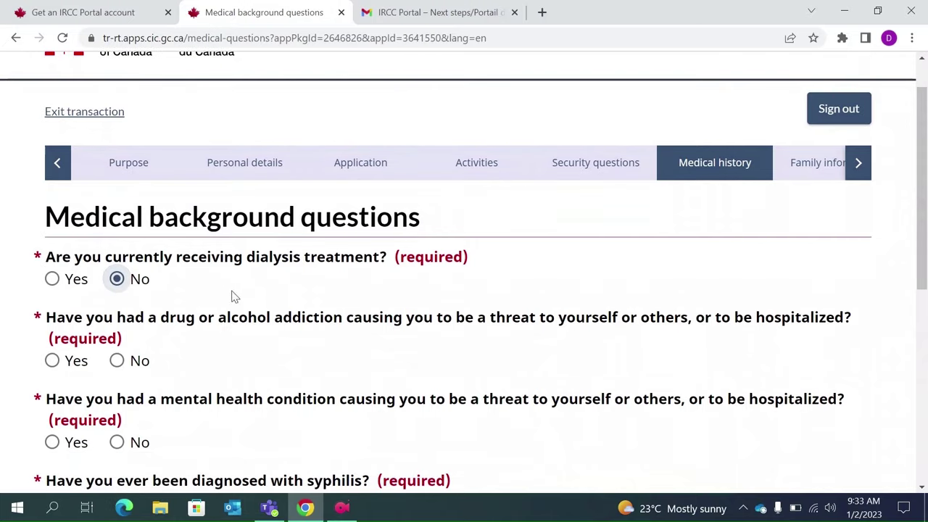
{"action": "scroll", "coordinate": [261, 304], "scroll_direction": "down", "scroll_amount": 1}
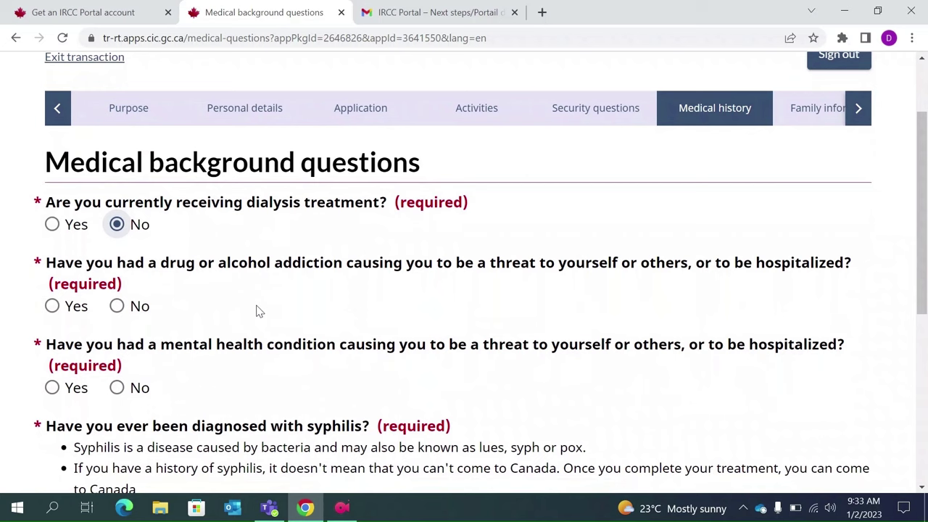
{"action": "left_click", "coordinate": [116, 306]}
{"action": "scroll", "coordinate": [199, 368], "scroll_direction": "down", "scroll_amount": 1}
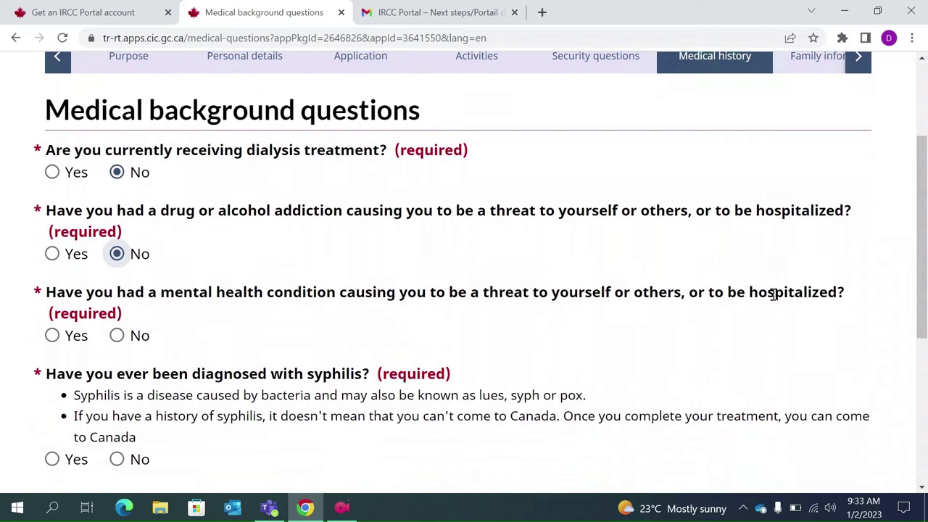
{"action": "left_click", "coordinate": [116, 337]}
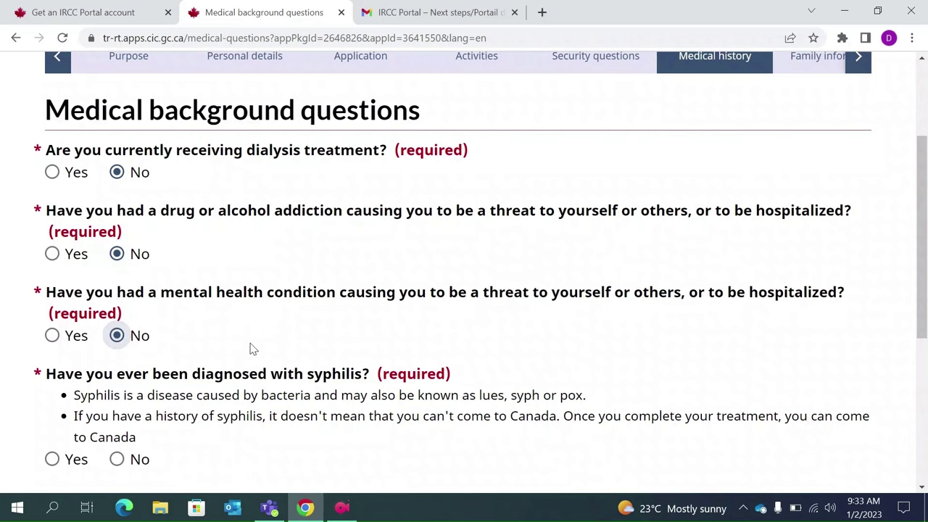
{"action": "scroll", "coordinate": [253, 349], "scroll_direction": "down", "scroll_amount": 1}
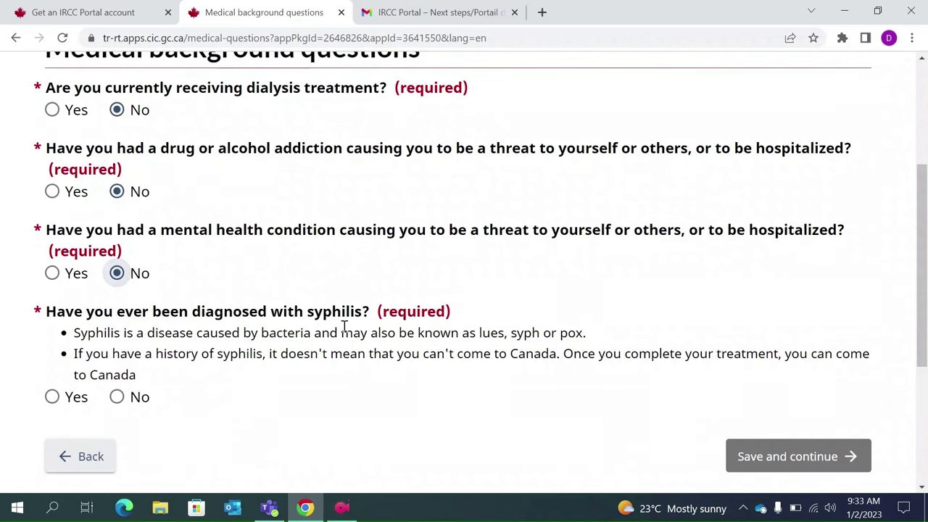
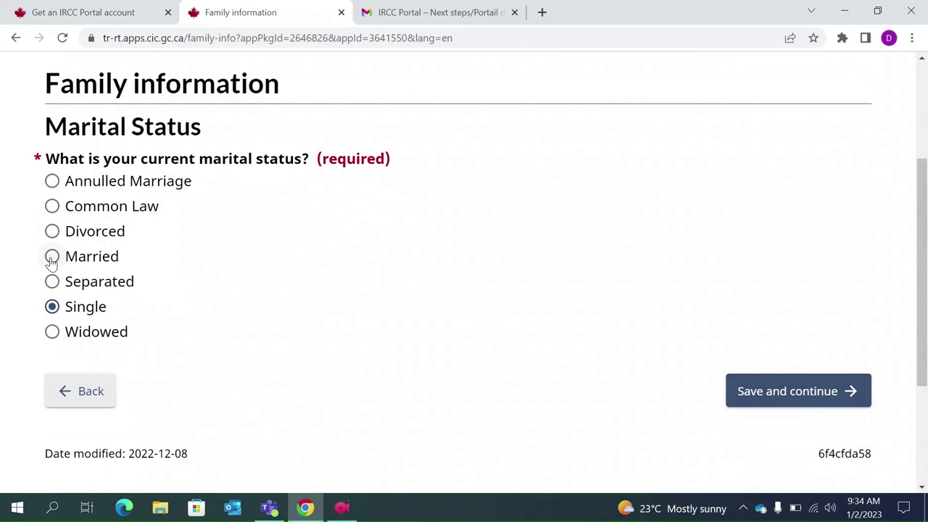
- Try marital status Married and look over the spouse's present occupation list
{"action": "left_click", "coordinate": [51, 256]}
{"action": "scroll", "coordinate": [289, 379], "scroll_direction": "down", "scroll_amount": 1}
{"action": "scroll", "coordinate": [290, 378], "scroll_direction": "down", "scroll_amount": 1}
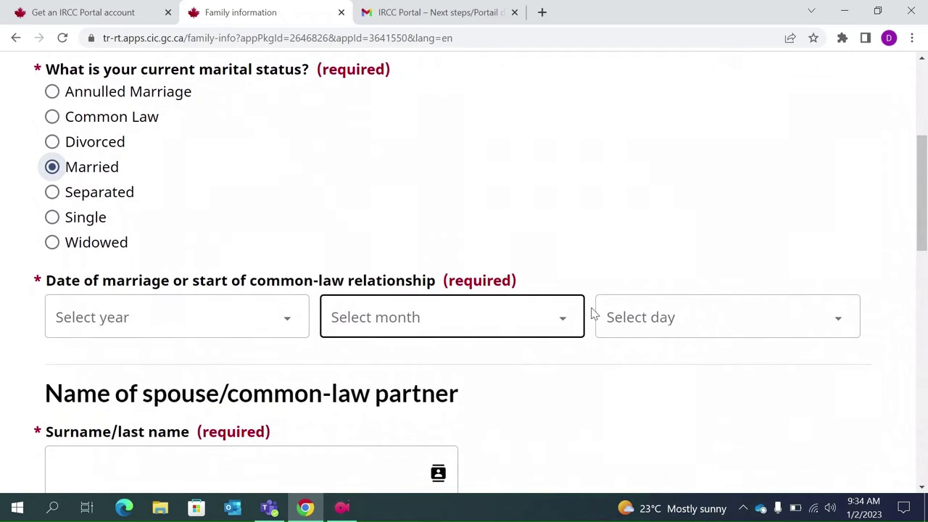
{"action": "scroll", "coordinate": [660, 342], "scroll_direction": "down", "scroll_amount": 1}
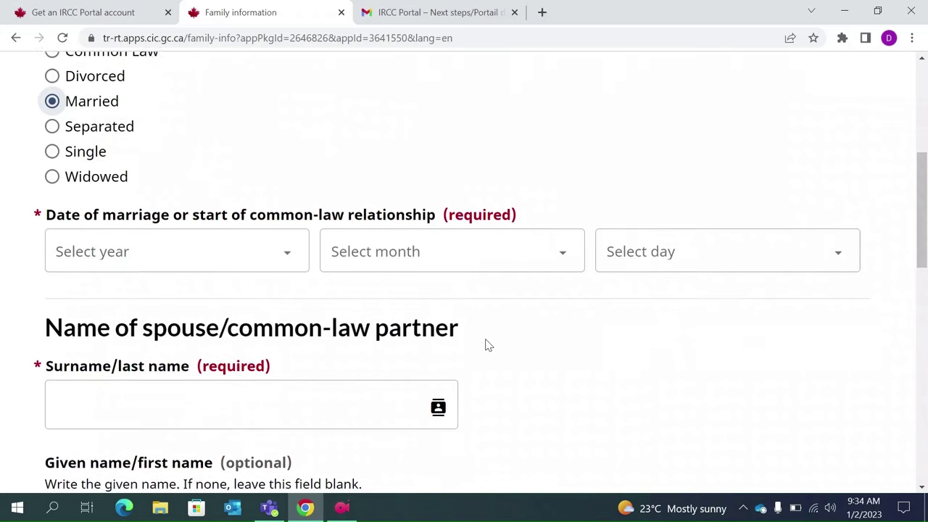
{"action": "scroll", "coordinate": [482, 344], "scroll_direction": "down", "scroll_amount": 1}
{"action": "scroll", "coordinate": [461, 331], "scroll_direction": "down", "scroll_amount": 1}
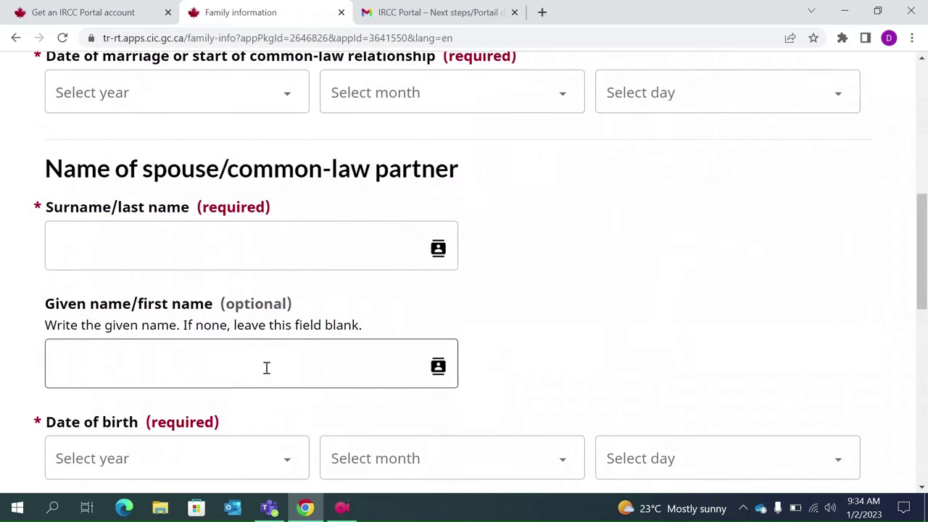
{"action": "scroll", "coordinate": [250, 299], "scroll_direction": "down", "scroll_amount": 2}
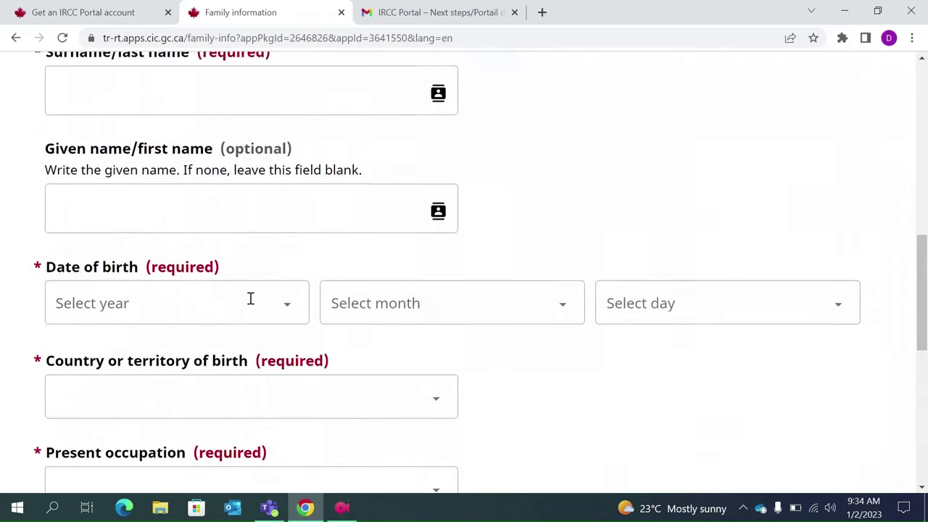
{"action": "scroll", "coordinate": [435, 363], "scroll_direction": "down", "scroll_amount": 1}
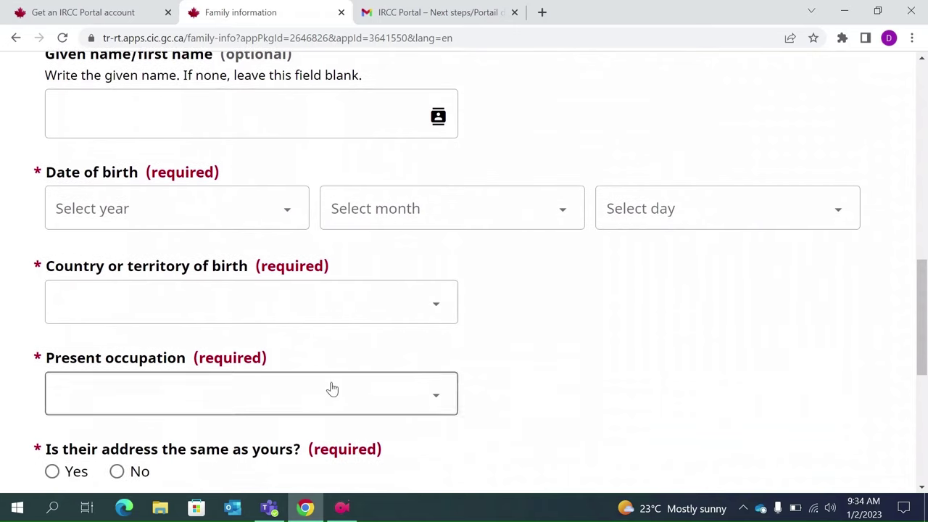
{"action": "left_click", "coordinate": [440, 396]}
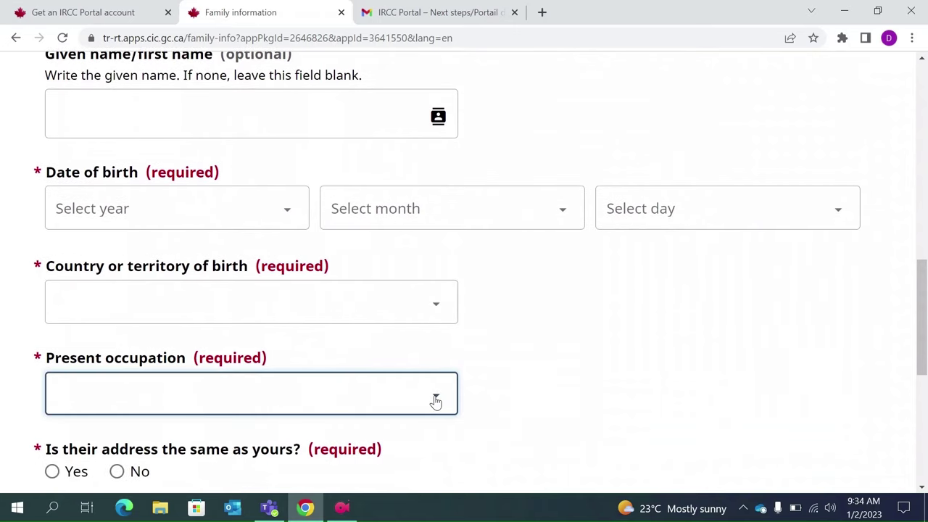
{"action": "left_click", "coordinate": [436, 397]}
{"action": "left_click", "coordinate": [435, 399]}
- Switch marital status back to Single and save the family information
{"action": "scroll", "coordinate": [435, 401], "scroll_direction": "down", "scroll_amount": 2}
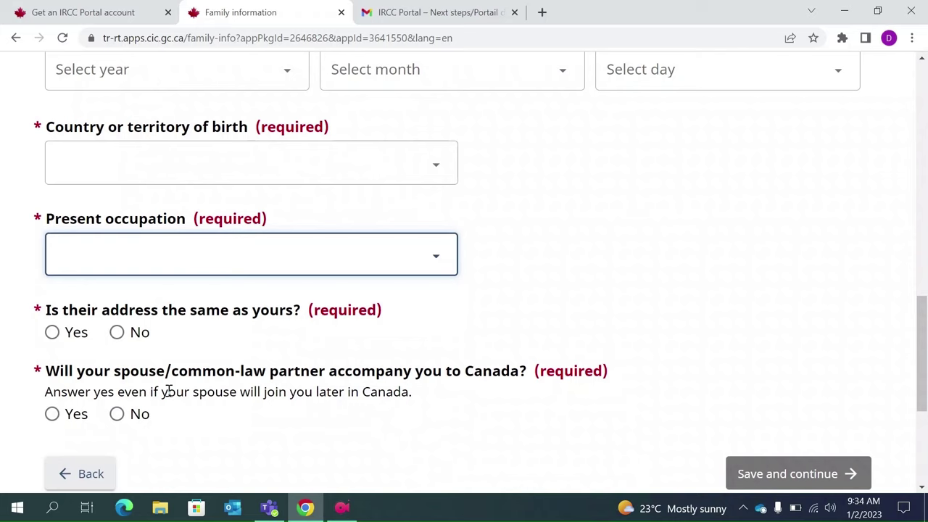
{"action": "scroll", "coordinate": [168, 394], "scroll_direction": "down", "scroll_amount": 1}
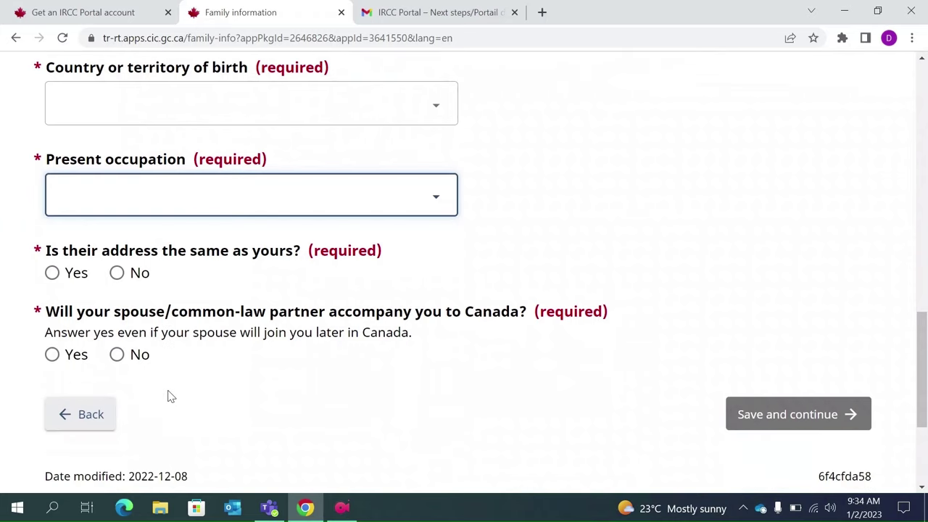
{"action": "scroll", "coordinate": [169, 397], "scroll_direction": "up", "scroll_amount": 1}
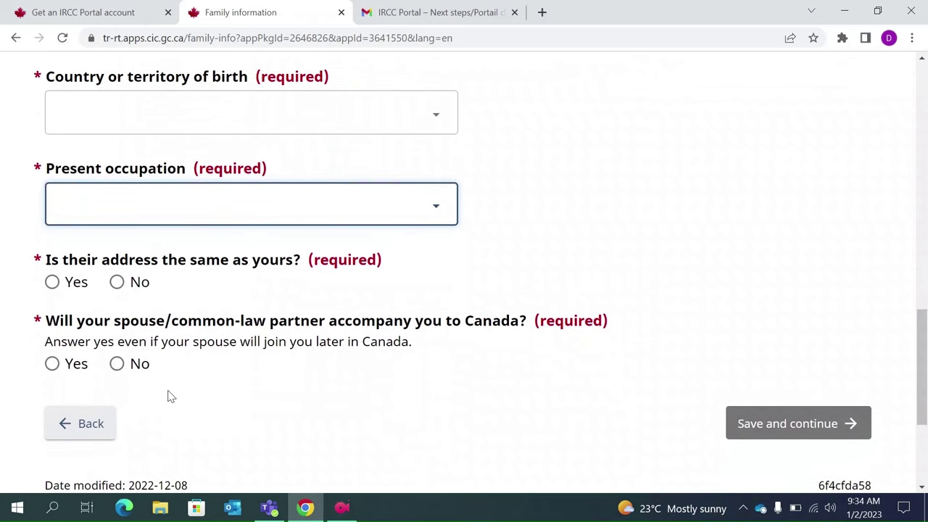
{"action": "scroll", "coordinate": [168, 396], "scroll_direction": "up", "scroll_amount": 10}
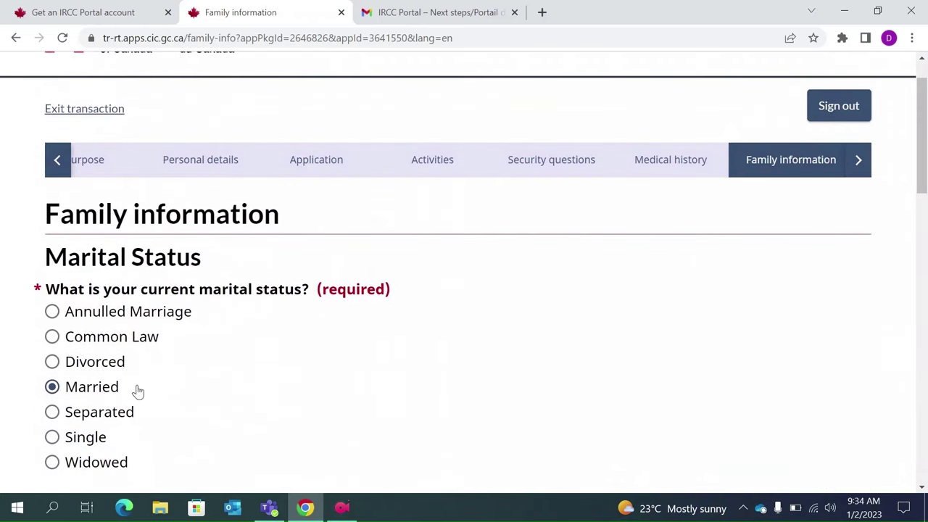
{"action": "left_click", "coordinate": [52, 437]}
{"action": "scroll", "coordinate": [251, 435], "scroll_direction": "down", "scroll_amount": 2}
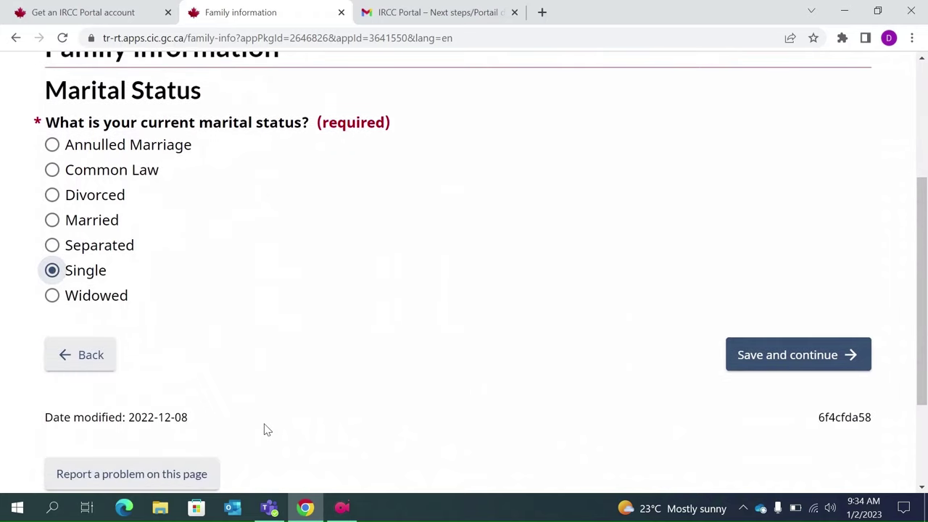
{"action": "left_click", "coordinate": [759, 362]}
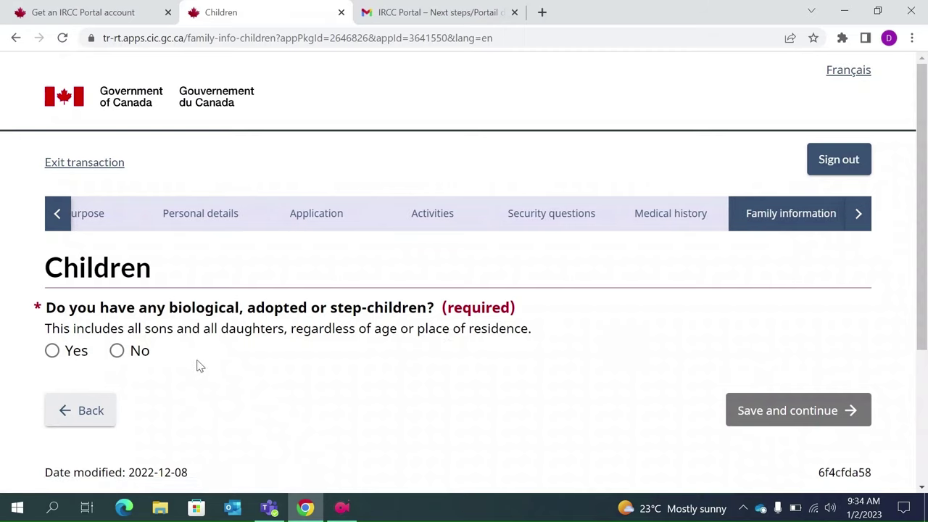
- Answer No to having children, tick 'I understand', and save
{"action": "left_click", "coordinate": [117, 351]}
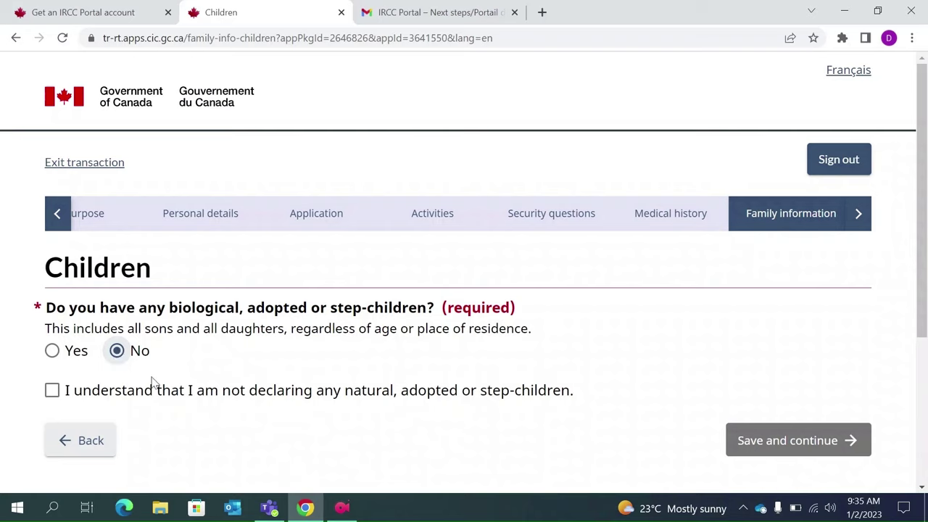
{"action": "left_click", "coordinate": [52, 391]}
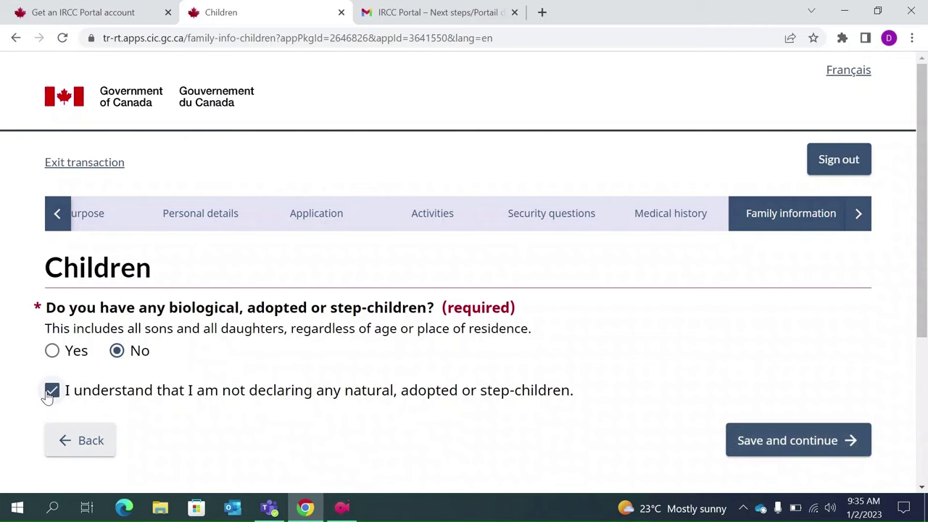
{"action": "scroll", "coordinate": [305, 430], "scroll_direction": "down", "scroll_amount": 1}
{"action": "scroll", "coordinate": [319, 430], "scroll_direction": "down", "scroll_amount": 1}
{"action": "left_click", "coordinate": [778, 418]}
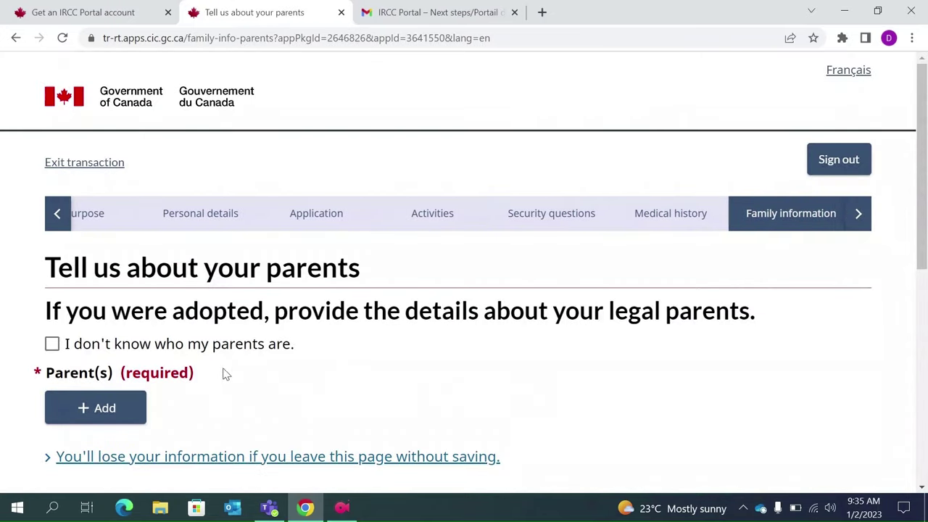
- Add a parent entry with the father's surname, given name and relationship Father
{"action": "scroll", "coordinate": [214, 375], "scroll_direction": "down", "scroll_amount": 1}
{"action": "scroll", "coordinate": [214, 374], "scroll_direction": "down", "scroll_amount": 1}
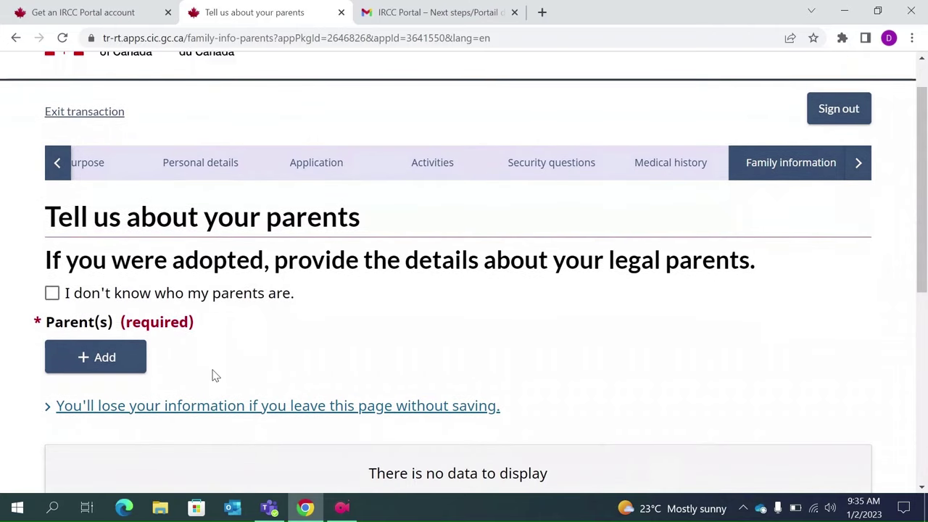
{"action": "left_click", "coordinate": [114, 365]}
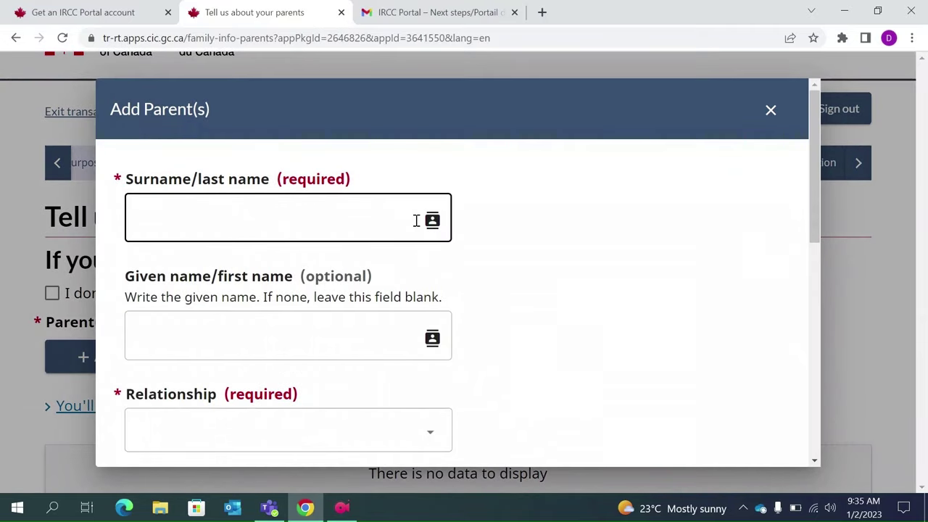
{"action": "left_click", "coordinate": [319, 223]}
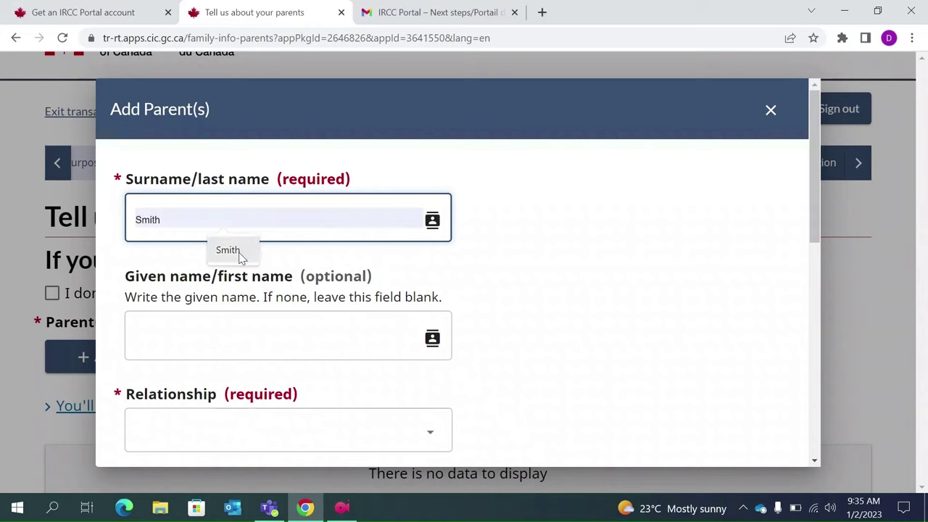
{"action": "left_click", "coordinate": [234, 251]}
{"action": "left_click", "coordinate": [188, 327]}
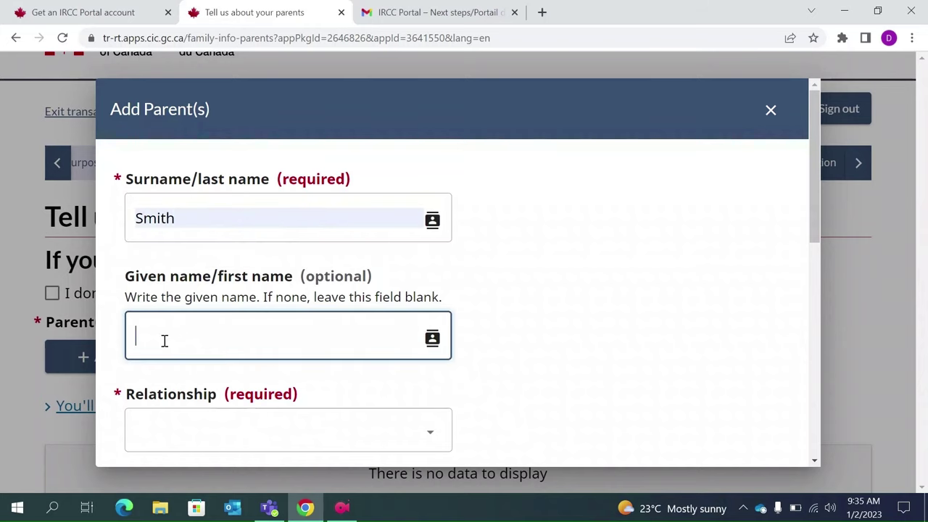
{"action": "type", "text": "Adam"}
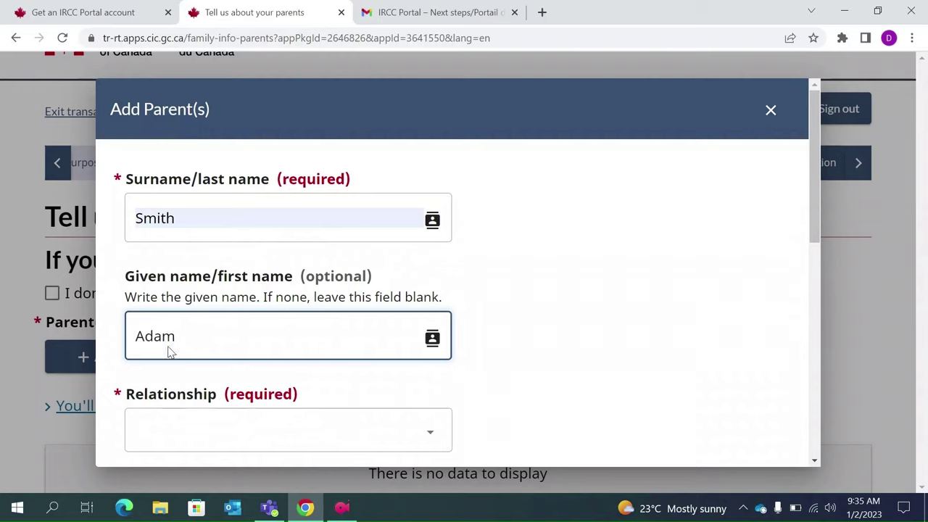
{"action": "left_click", "coordinate": [240, 442]}
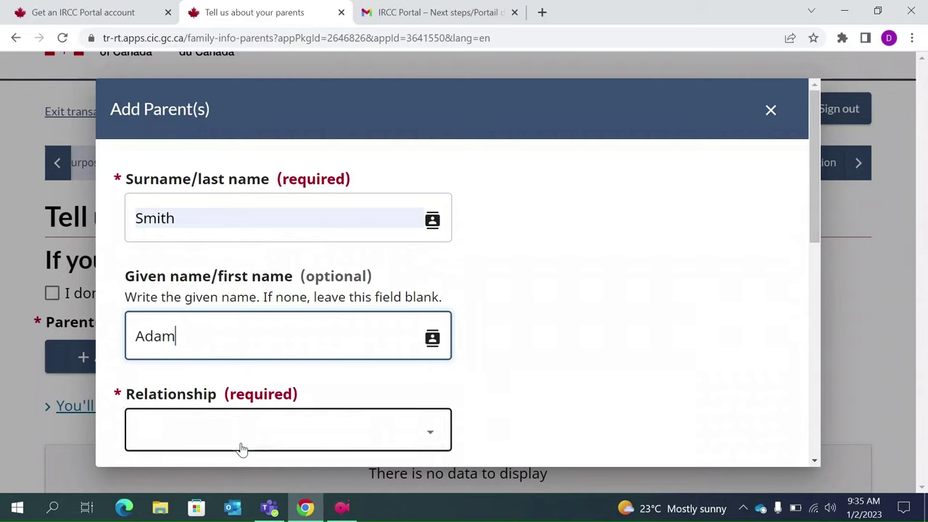
{"action": "left_click", "coordinate": [217, 377]}
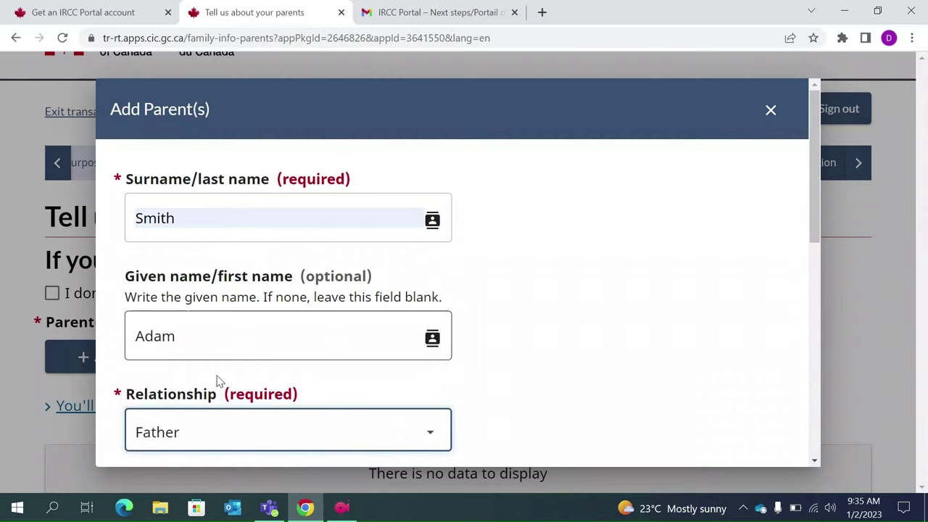
- Set the father's date of birth to 1 January 1970
{"action": "scroll", "coordinate": [219, 381], "scroll_direction": "down", "scroll_amount": 2}
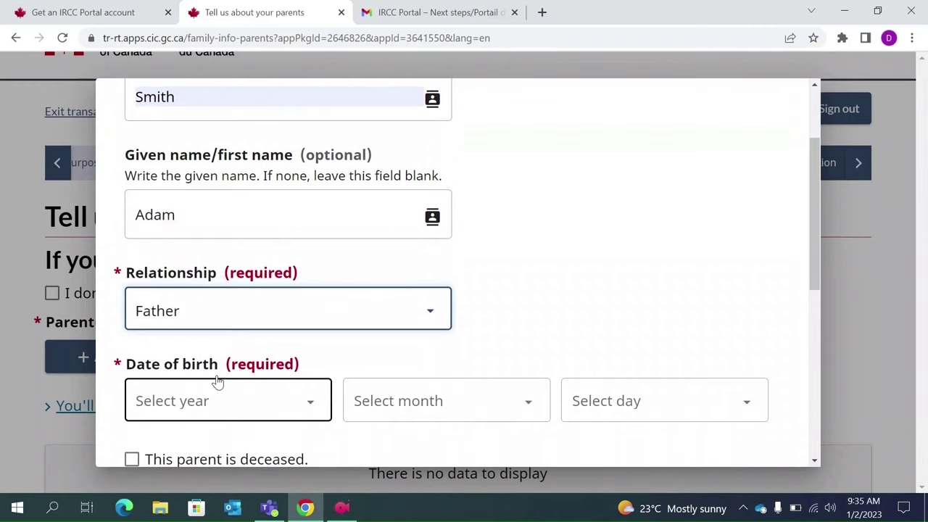
{"action": "scroll", "coordinate": [217, 381], "scroll_direction": "up", "scroll_amount": 2}
{"action": "scroll", "coordinate": [175, 319], "scroll_direction": "down", "scroll_amount": 1}
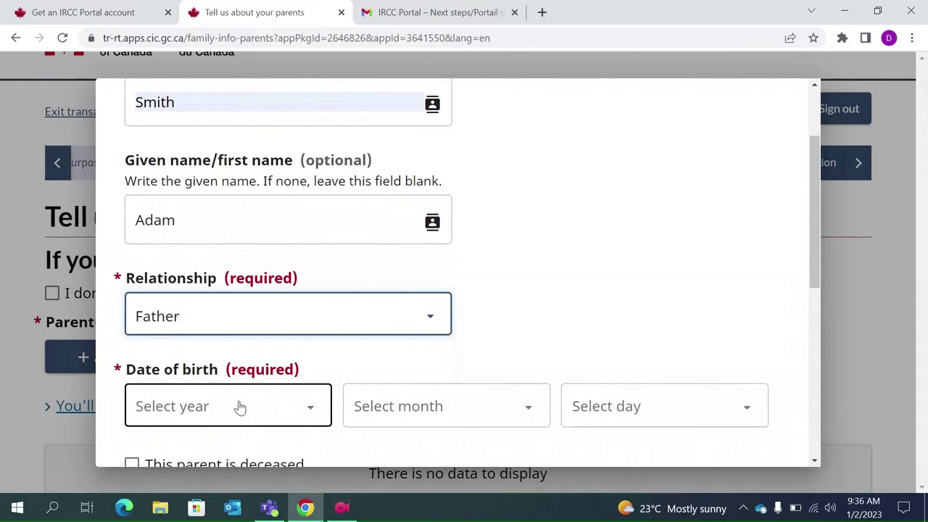
{"action": "scroll", "coordinate": [336, 240], "scroll_direction": "up", "scroll_amount": 1}
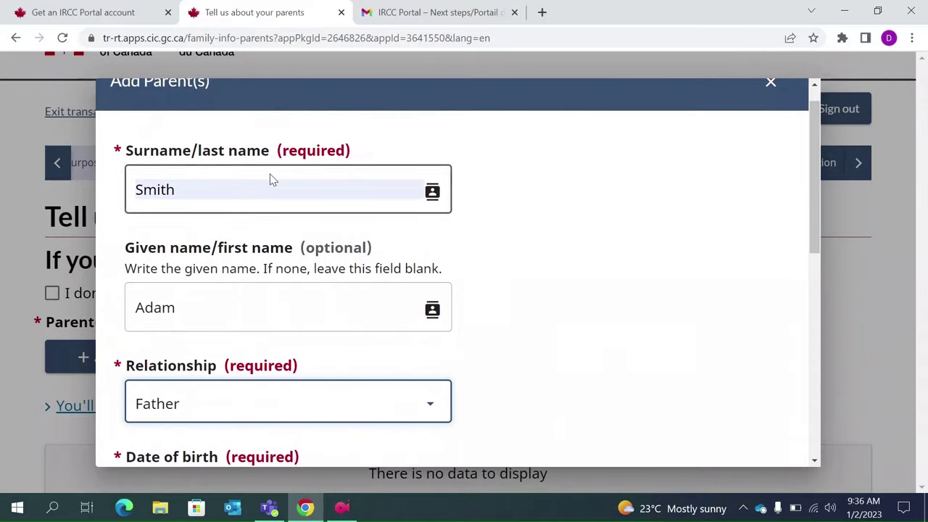
{"action": "scroll", "coordinate": [288, 312], "scroll_direction": "down", "scroll_amount": 1}
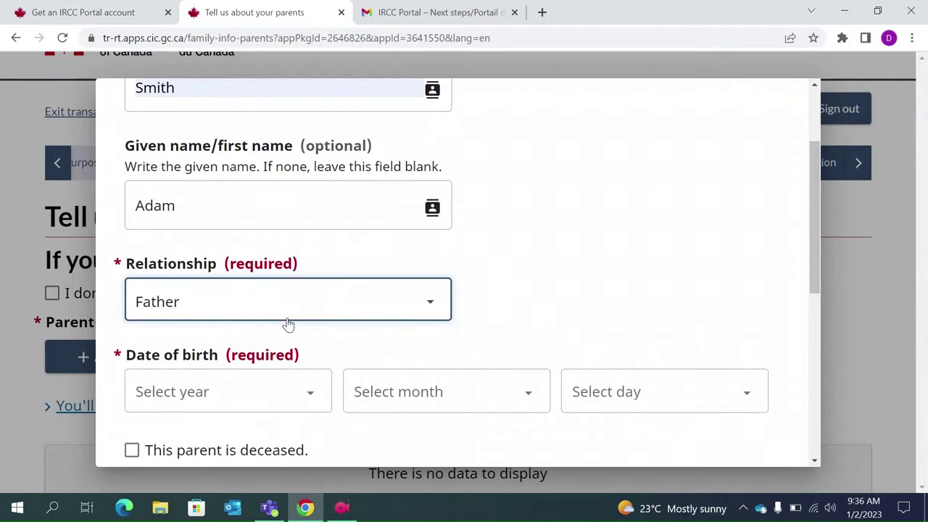
{"action": "left_click", "coordinate": [294, 397]}
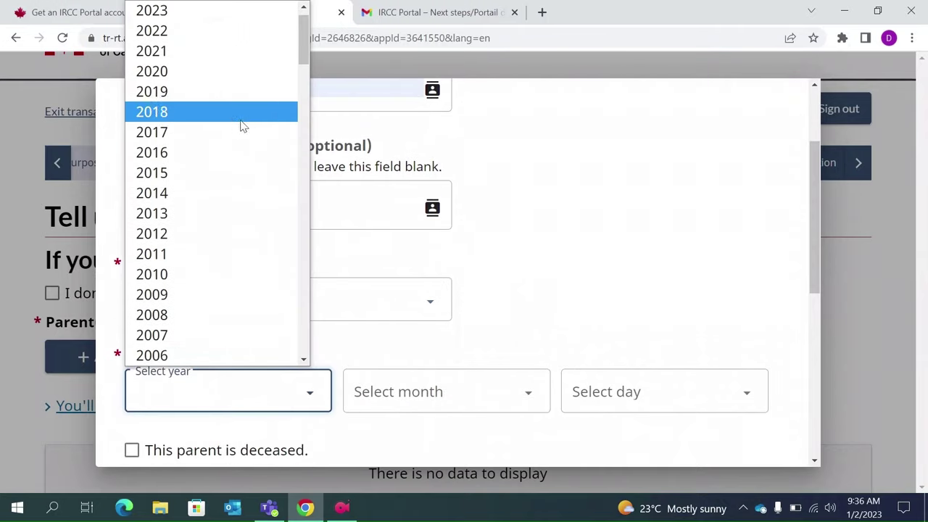
{"action": "scroll", "coordinate": [221, 339], "scroll_direction": "down", "scroll_amount": 3}
{"action": "key", "text": "Down"}
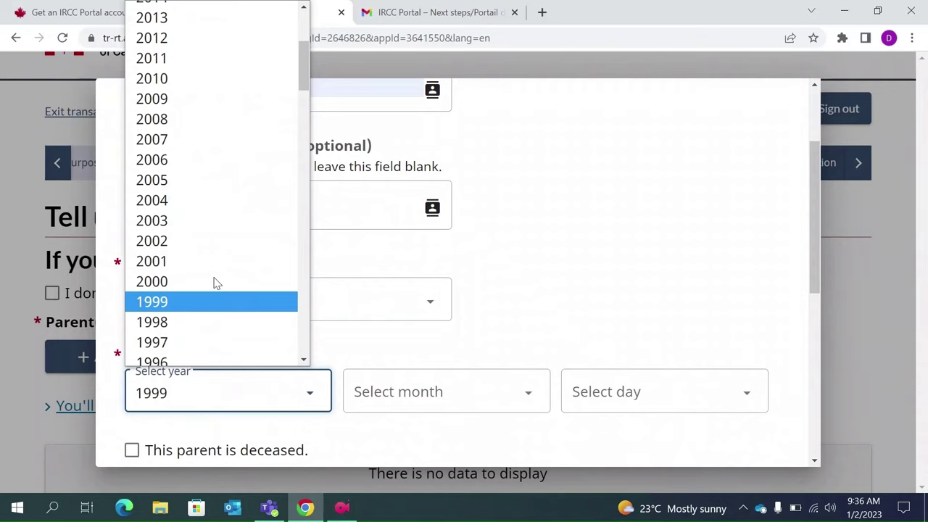
{"action": "scroll", "coordinate": [215, 283], "scroll_direction": "down", "scroll_amount": 8}
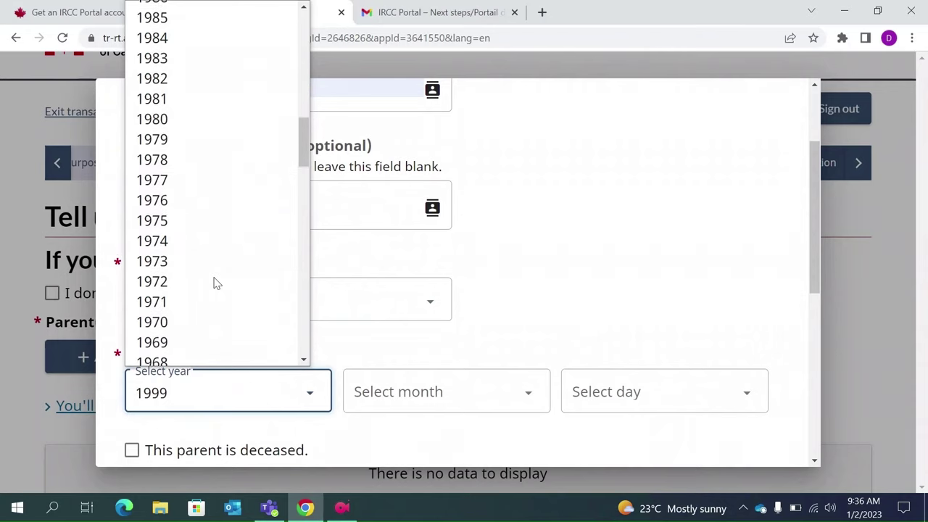
{"action": "left_click", "coordinate": [156, 321]}
{"action": "left_click", "coordinate": [446, 410]}
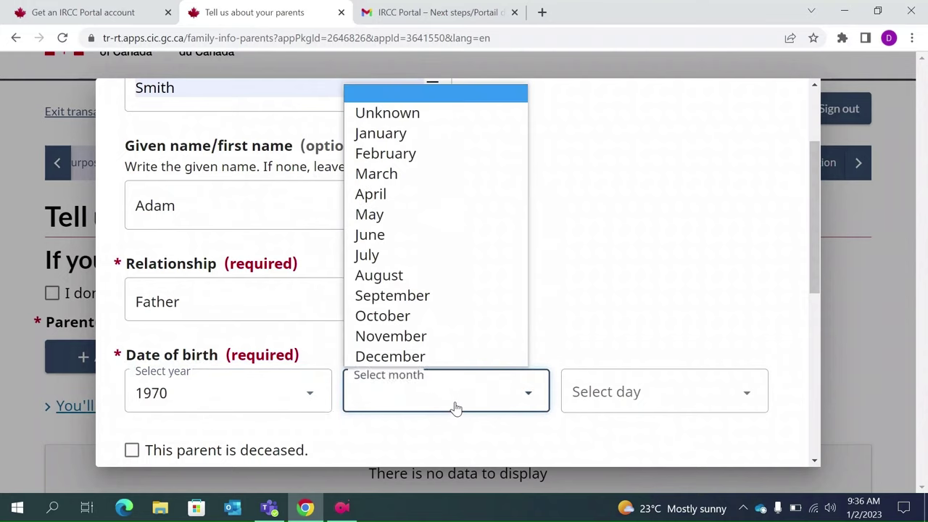
{"action": "left_click", "coordinate": [430, 138]}
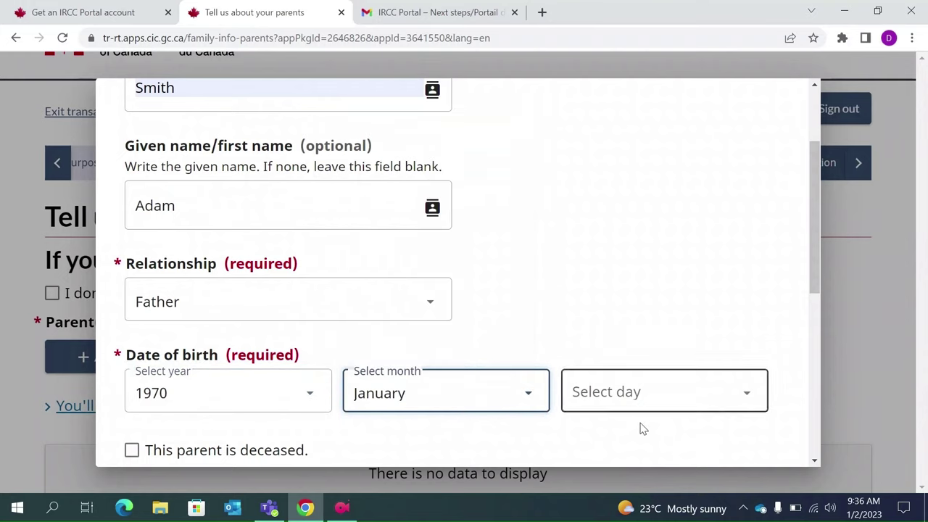
{"action": "left_click", "coordinate": [629, 408]}
{"action": "key", "text": "1"}
{"action": "key", "text": "Return"}
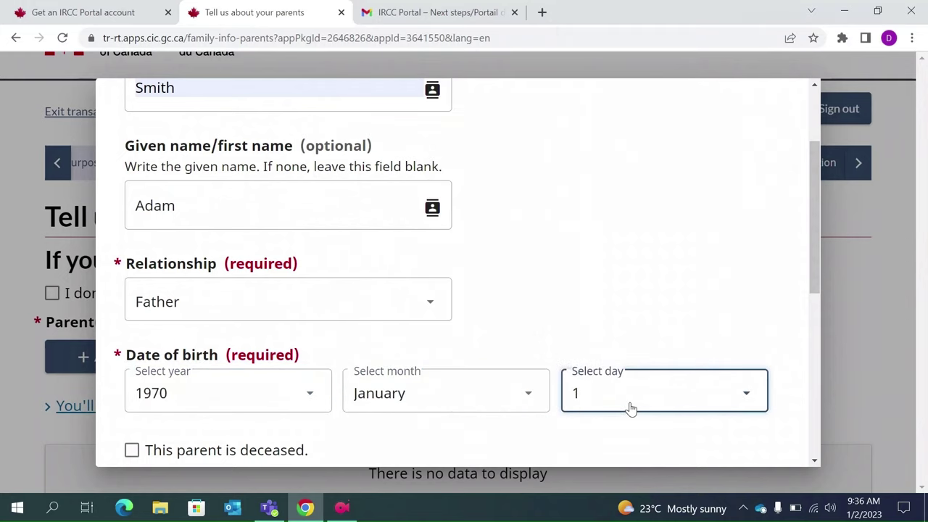
- Set the father's country of birth to India and occupation to Retired
{"action": "scroll", "coordinate": [629, 408], "scroll_direction": "down", "scroll_amount": 2}
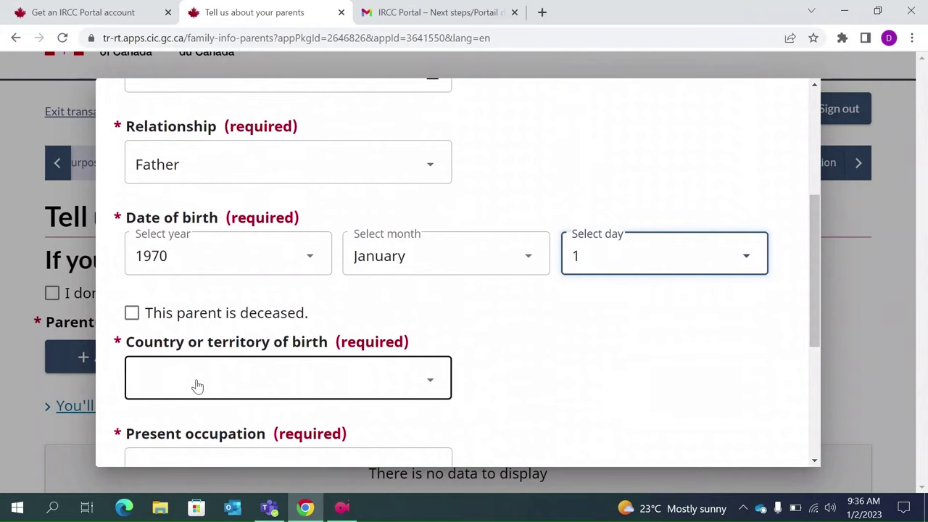
{"action": "scroll", "coordinate": [197, 387], "scroll_direction": "down", "scroll_amount": 1}
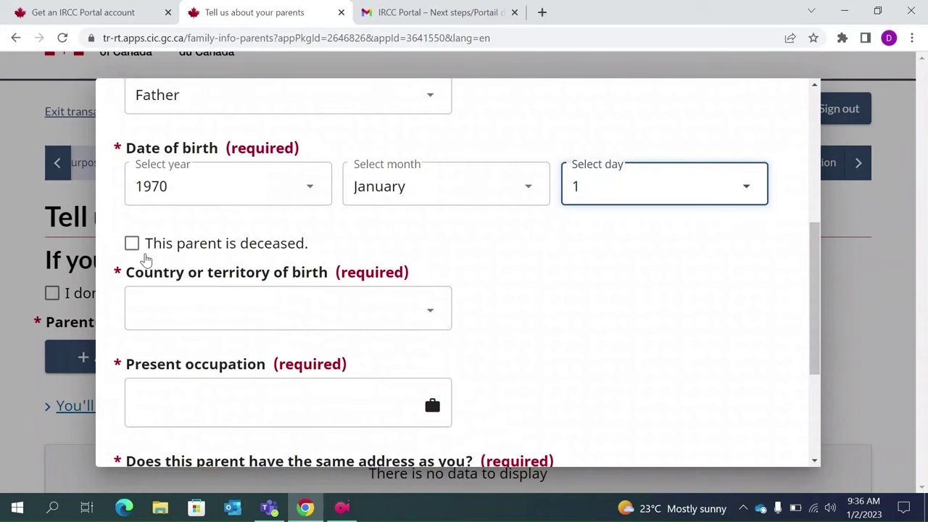
{"action": "left_click", "coordinate": [277, 320]}
{"action": "type", "text": "india"}
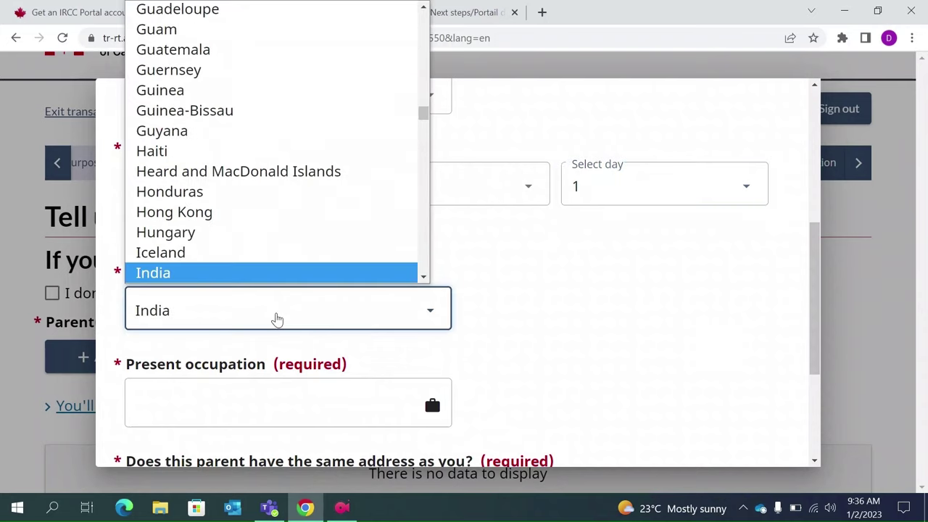
{"action": "key", "text": "Return"}
{"action": "left_click", "coordinate": [304, 419]}
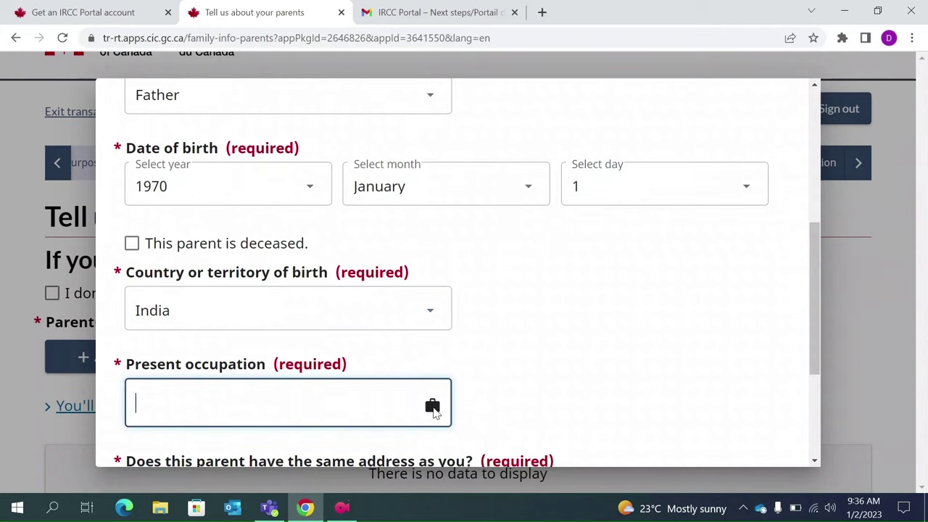
{"action": "left_click", "coordinate": [431, 405]}
{"action": "scroll", "coordinate": [286, 430], "scroll_direction": "down", "scroll_amount": 1}
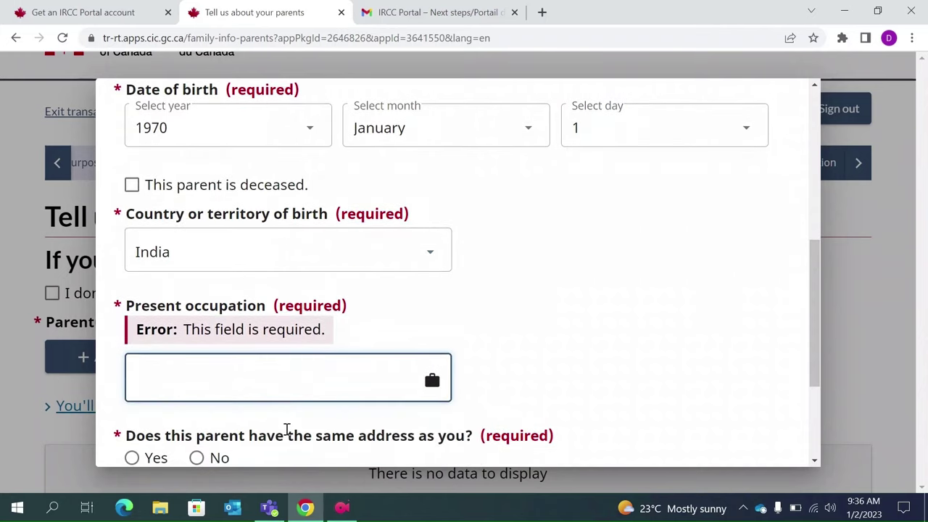
{"action": "type", "text": "Retired"}
{"action": "scroll", "coordinate": [185, 377], "scroll_direction": "down", "scroll_amount": 1}
{"action": "scroll", "coordinate": [239, 410], "scroll_direction": "down", "scroll_amount": 1}
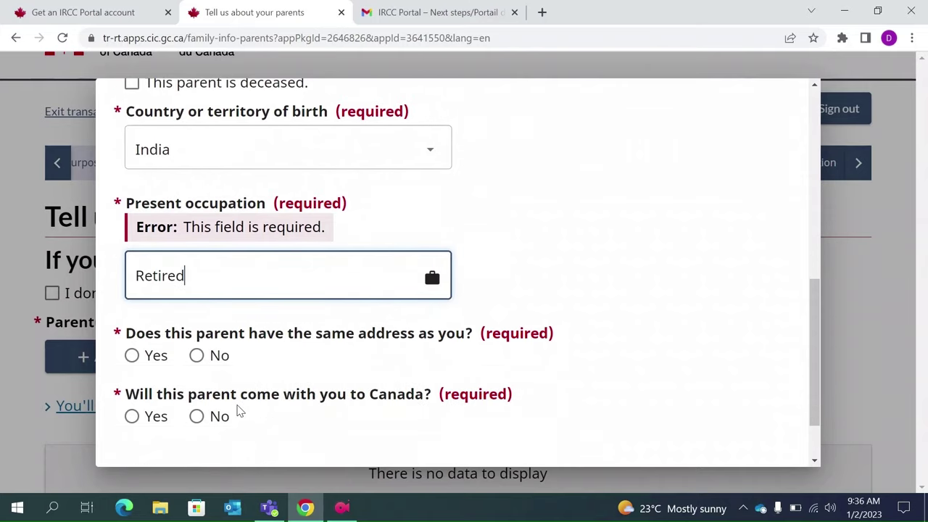
{"action": "left_click", "coordinate": [143, 368]}
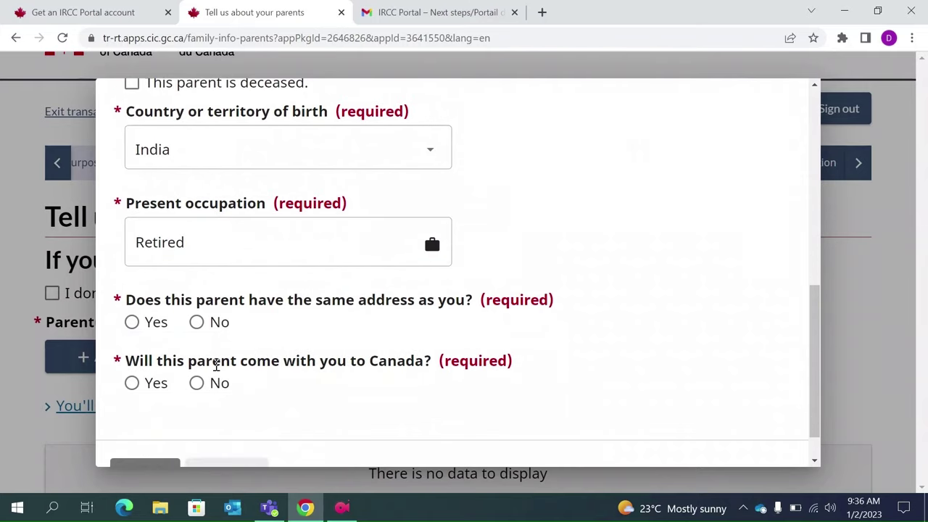
- Answer Yes to same address, No to coming to Canada, and save the father
{"action": "left_click", "coordinate": [132, 322]}
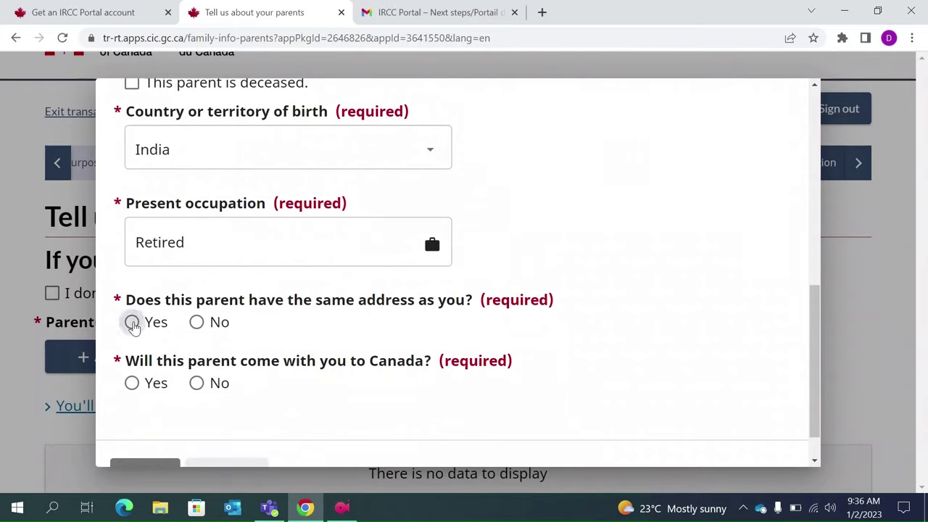
{"action": "left_click", "coordinate": [198, 384]}
{"action": "scroll", "coordinate": [198, 389], "scroll_direction": "down", "scroll_amount": 1}
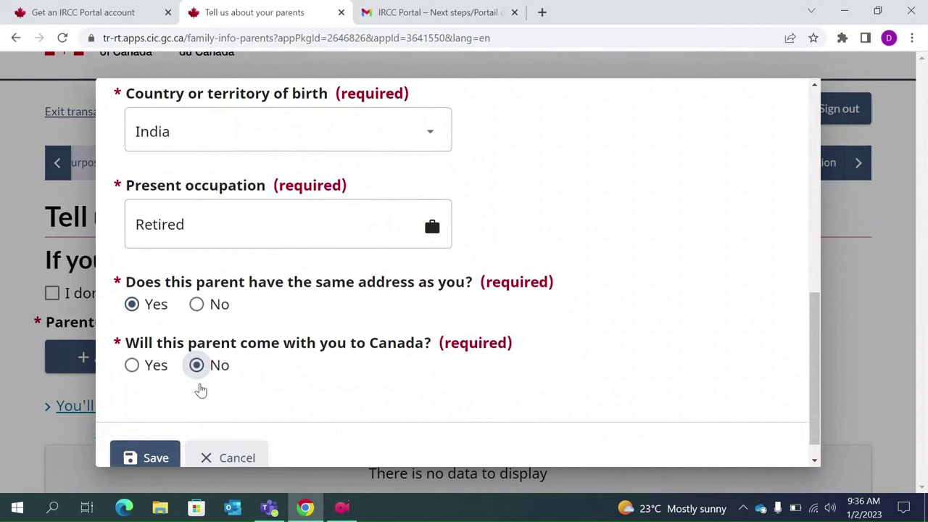
{"action": "left_click", "coordinate": [145, 435]}
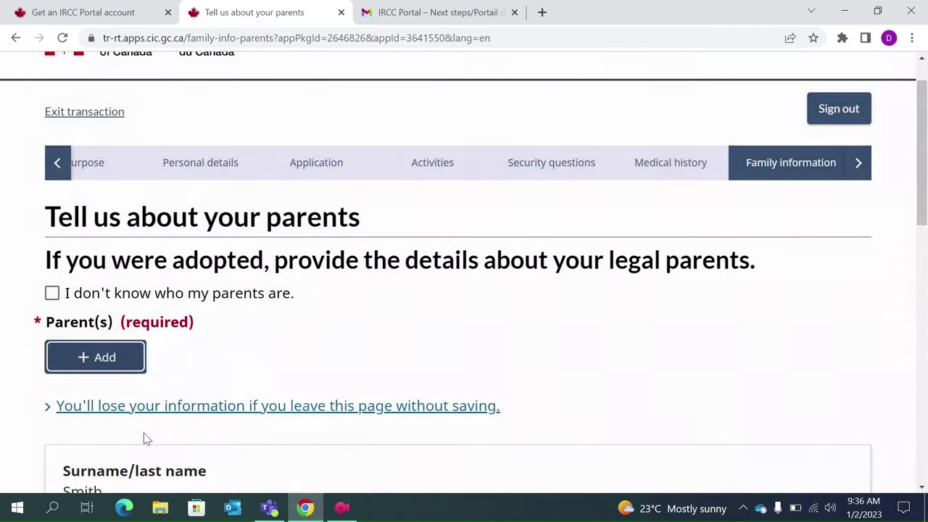
{"action": "scroll", "coordinate": [225, 362], "scroll_direction": "down", "scroll_amount": 4}
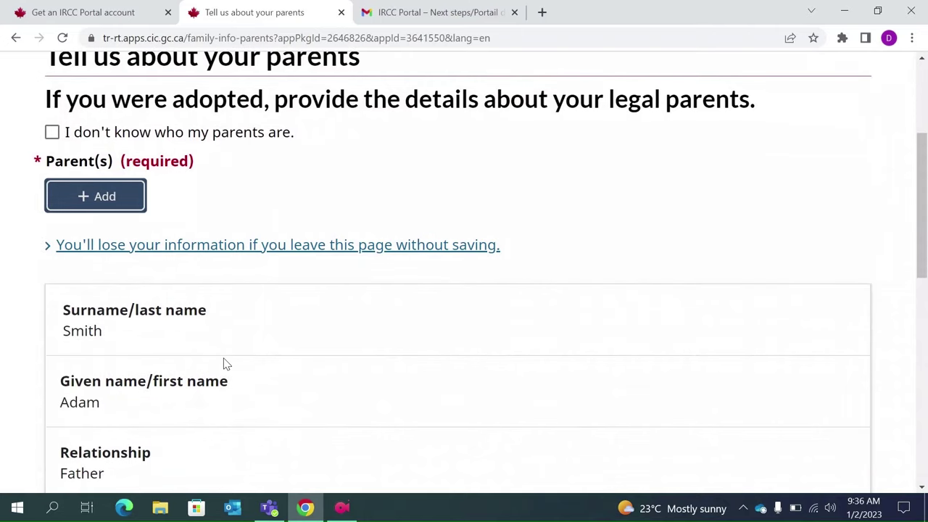
{"action": "scroll", "coordinate": [155, 348], "scroll_direction": "down", "scroll_amount": 3}
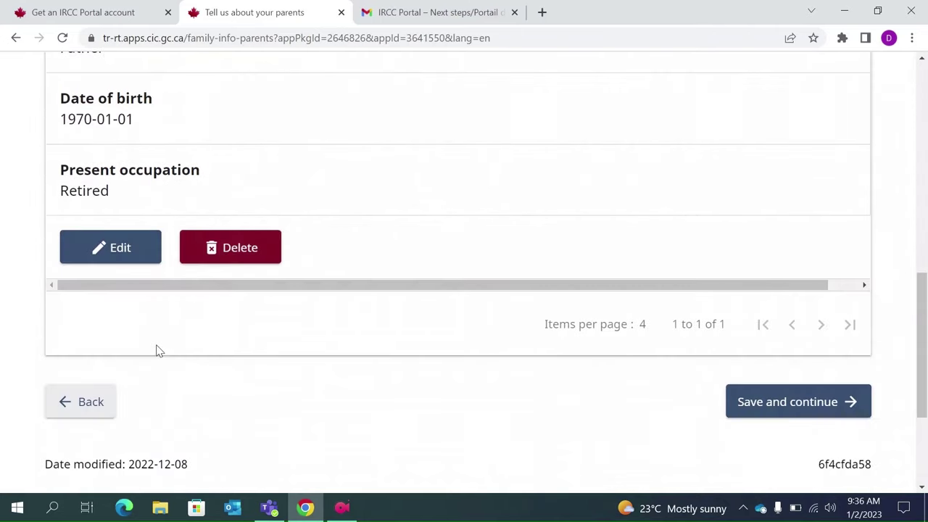
{"action": "scroll", "coordinate": [150, 344], "scroll_direction": "up", "scroll_amount": 6}
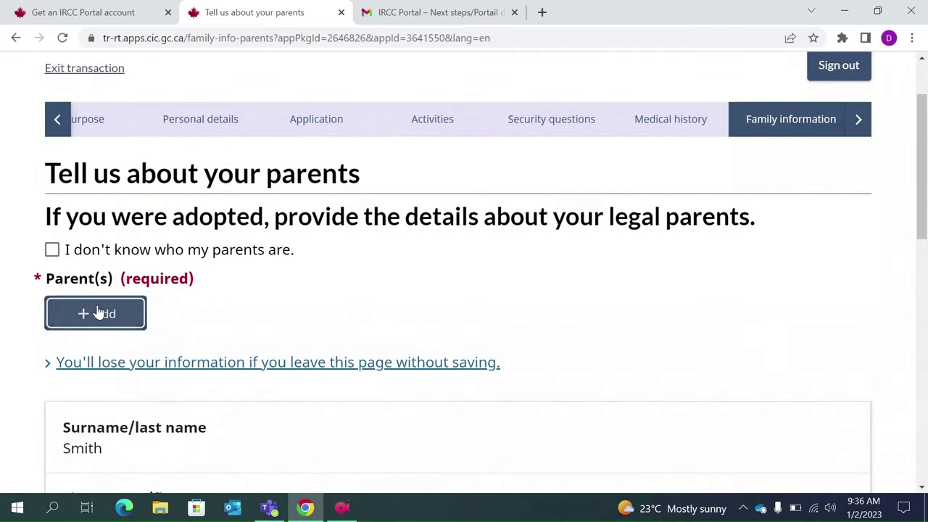
{"action": "left_click", "coordinate": [97, 311]}
- Enter the mother's surname and given name with relationship Mother
{"action": "left_click", "coordinate": [351, 216]}
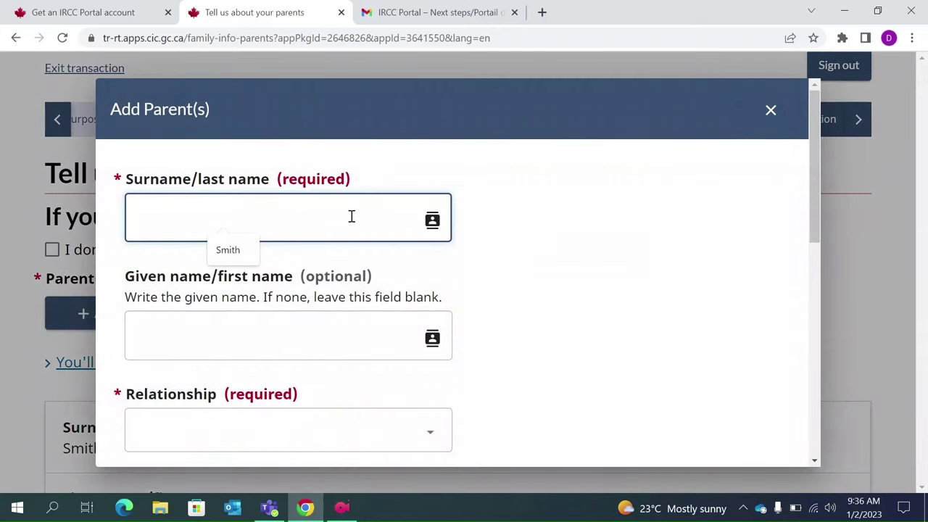
{"action": "type", "text": "Smith"}
{"action": "left_click", "coordinate": [294, 319]}
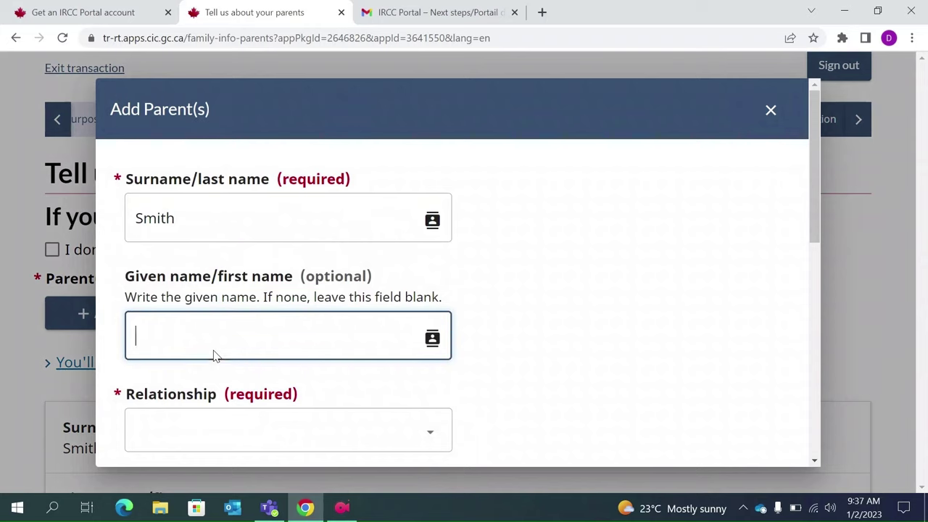
{"action": "key", "text": "BackSpace"}
{"action": "scroll", "coordinate": [169, 328], "scroll_direction": "down", "scroll_amount": 1}
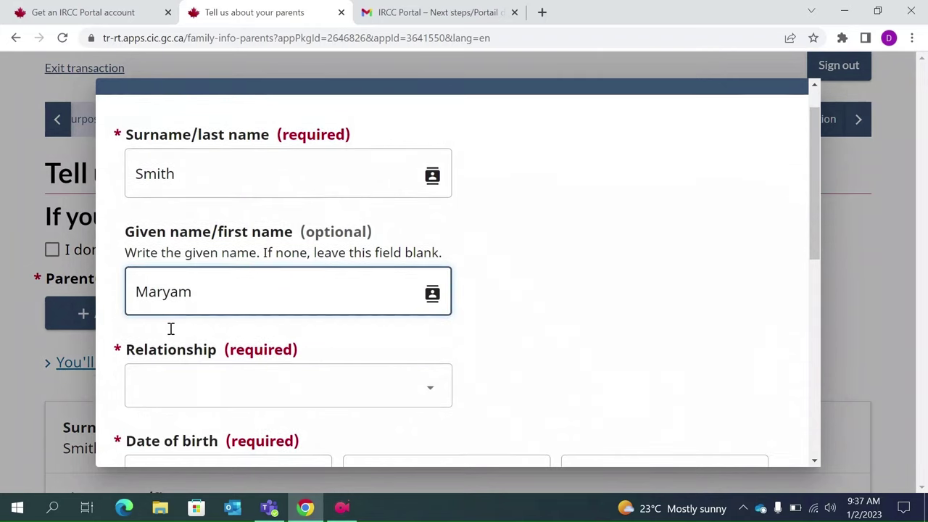
{"action": "left_click", "coordinate": [165, 395]}
{"action": "key", "text": "m"}
{"action": "key", "text": "Return"}
- Set the mother's date of birth to 1 January 1972
{"action": "scroll", "coordinate": [165, 395], "scroll_direction": "down", "scroll_amount": 2}
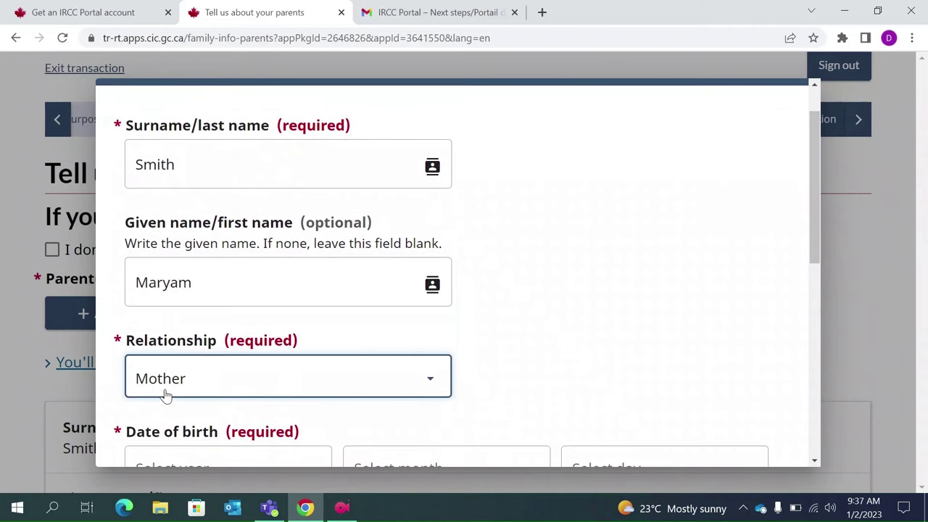
{"action": "left_click", "coordinate": [255, 385]}
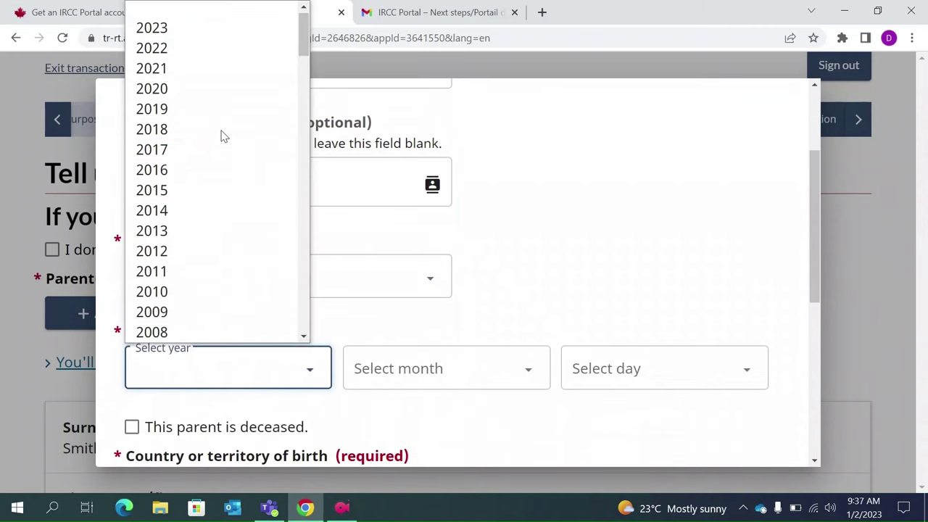
{"action": "type", "text": "1970"}
{"action": "key", "text": "Return"}
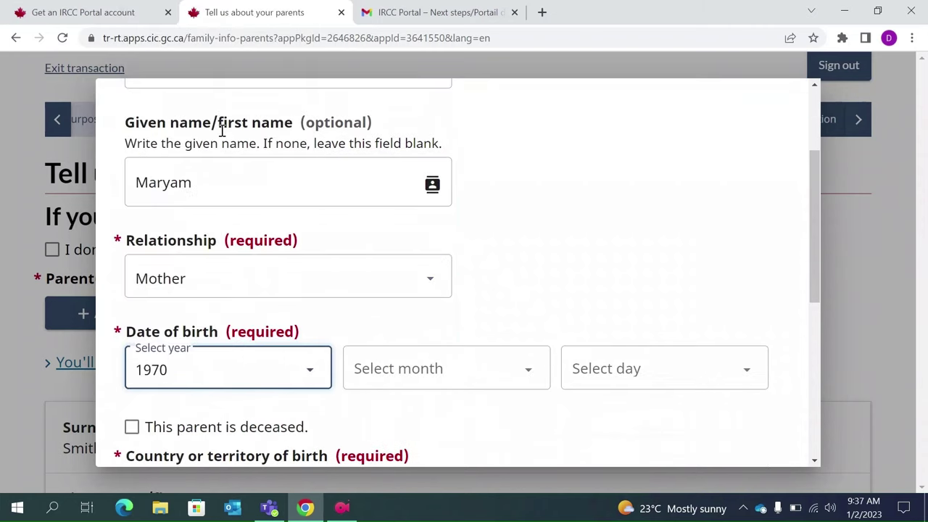
{"action": "left_click", "coordinate": [387, 376]}
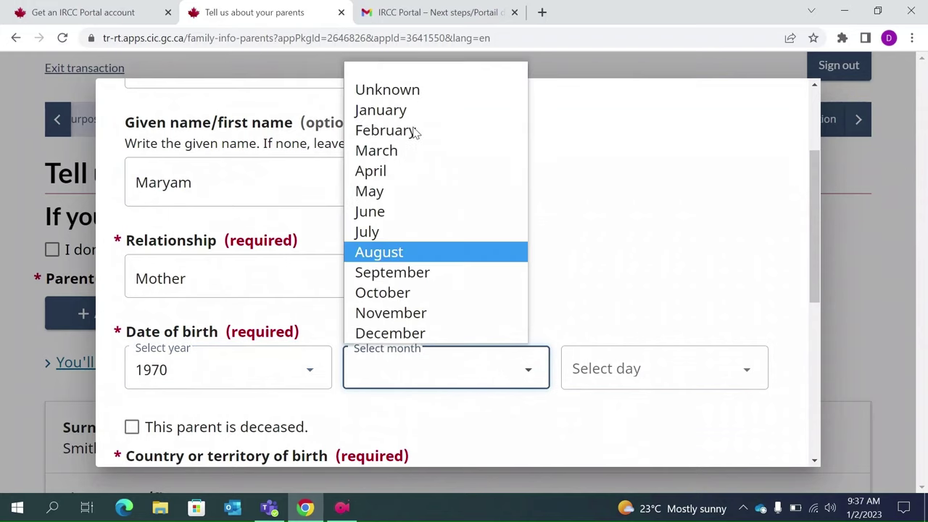
{"action": "left_click", "coordinate": [385, 111]}
{"action": "left_click", "coordinate": [617, 368]}
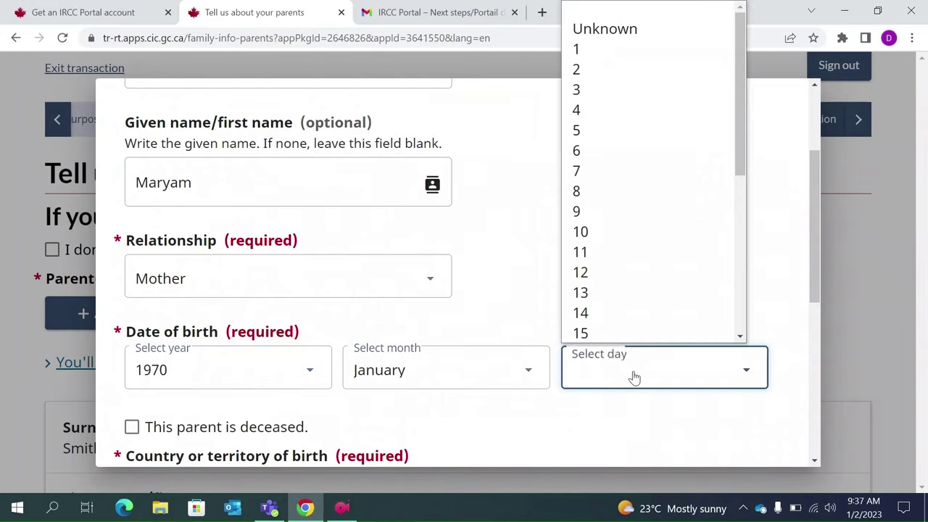
{"action": "left_click", "coordinate": [621, 49]}
{"action": "scroll", "coordinate": [421, 317], "scroll_direction": "down", "scroll_amount": 2}
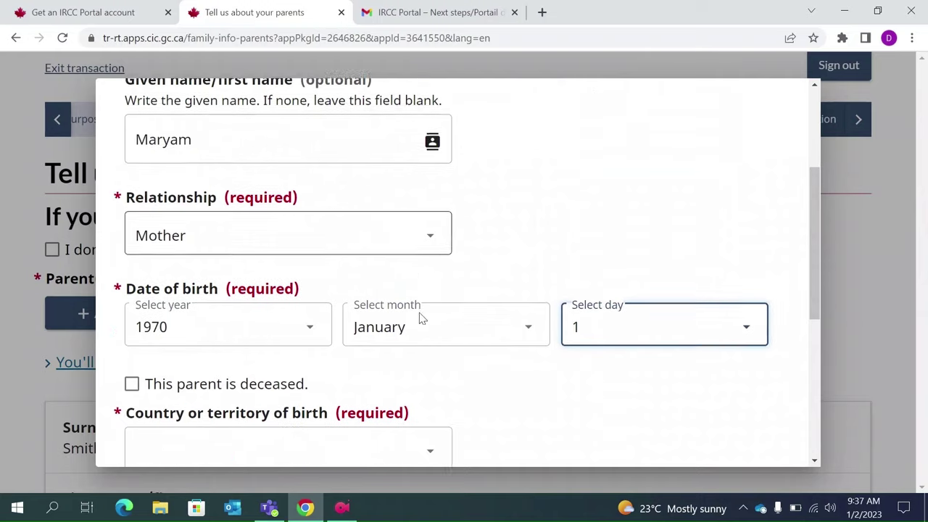
{"action": "left_click", "coordinate": [311, 255]}
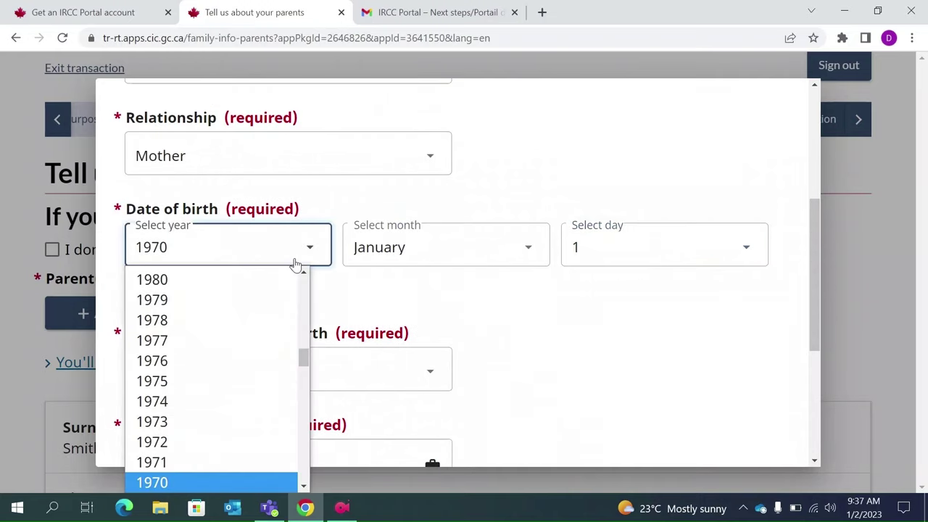
{"action": "scroll", "coordinate": [194, 383], "scroll_direction": "up", "scroll_amount": 1}
{"action": "left_click", "coordinate": [159, 460]}
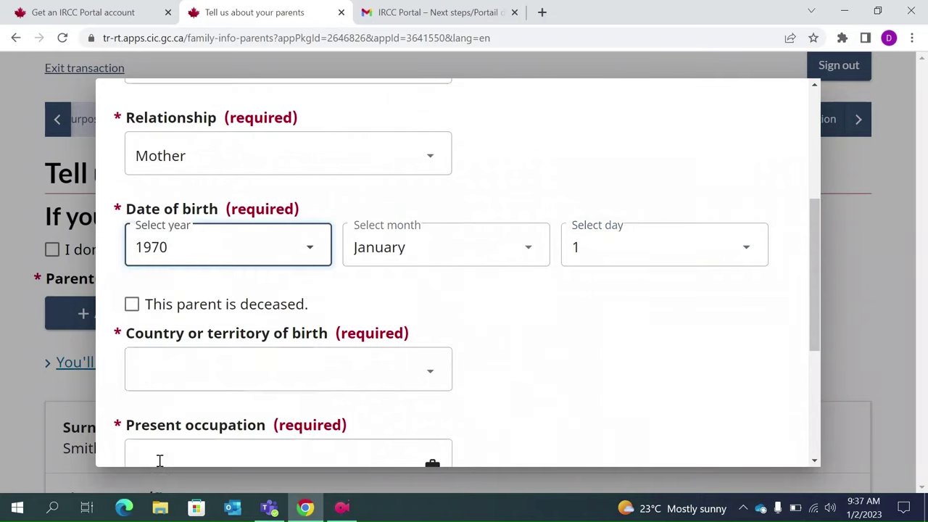
- Keep India as the mother's country of birth and enter occupation Homemaker
{"action": "left_click", "coordinate": [227, 372]}
{"action": "type", "text": "Iceland"}
{"action": "left_click", "coordinate": [227, 373]}
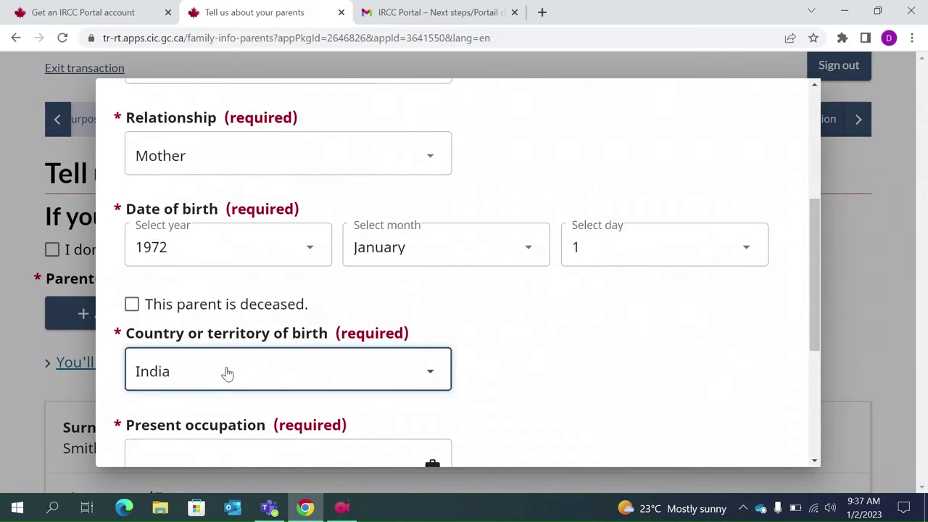
{"action": "scroll", "coordinate": [226, 373], "scroll_direction": "down", "scroll_amount": 1}
{"action": "left_click", "coordinate": [199, 382]}
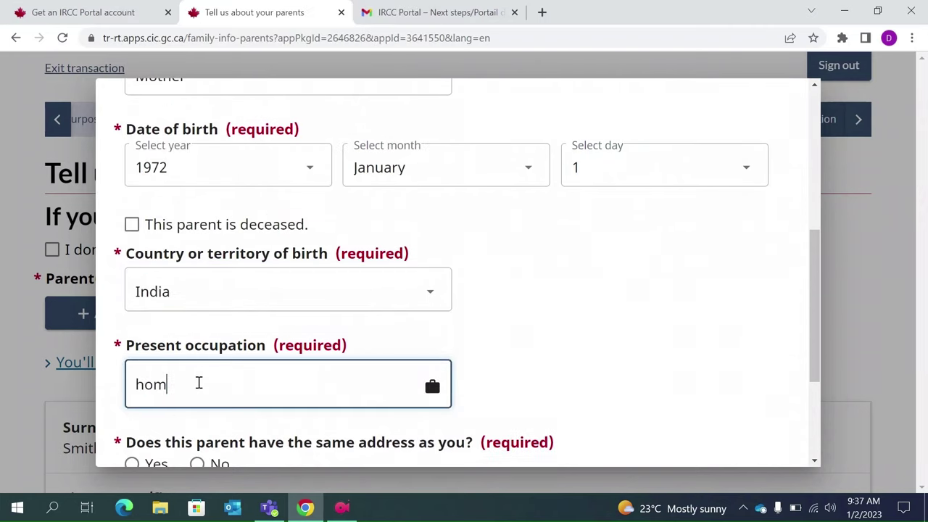
{"action": "type", "text": "Homemaker"}
{"action": "scroll", "coordinate": [199, 382], "scroll_direction": "down", "scroll_amount": 1}
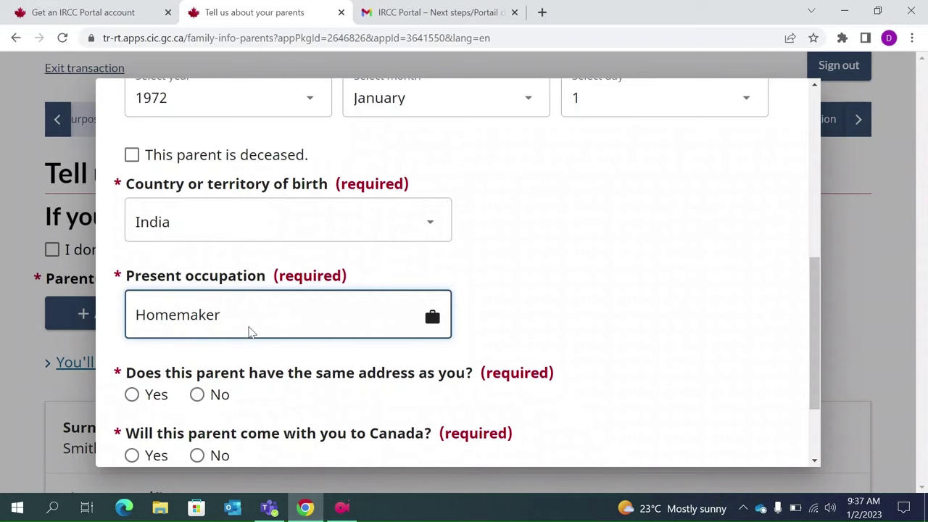
- Answer Yes to same address, No to coming to Canada, save the mother, and continue
{"action": "left_click", "coordinate": [131, 394]}
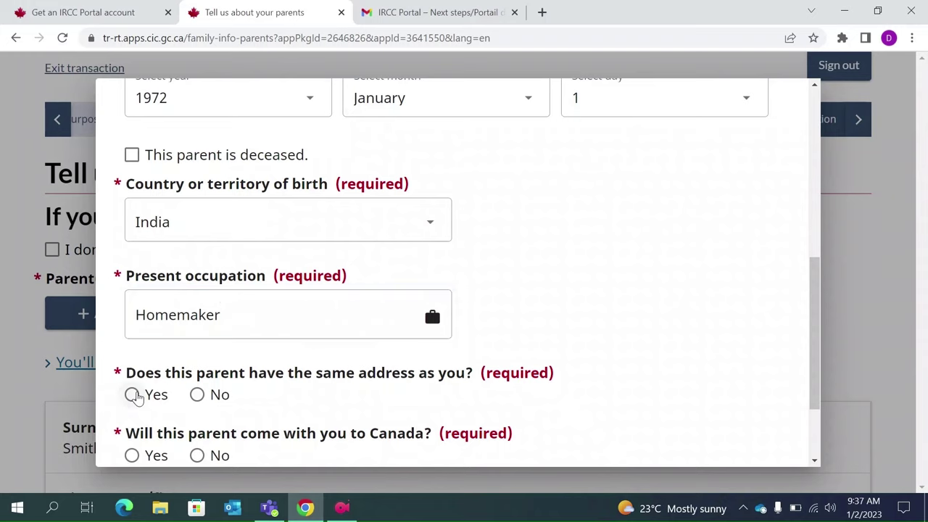
{"action": "scroll", "coordinate": [137, 397], "scroll_direction": "down", "scroll_amount": 1}
{"action": "left_click", "coordinate": [196, 386]}
{"action": "scroll", "coordinate": [195, 388], "scroll_direction": "down", "scroll_amount": 1}
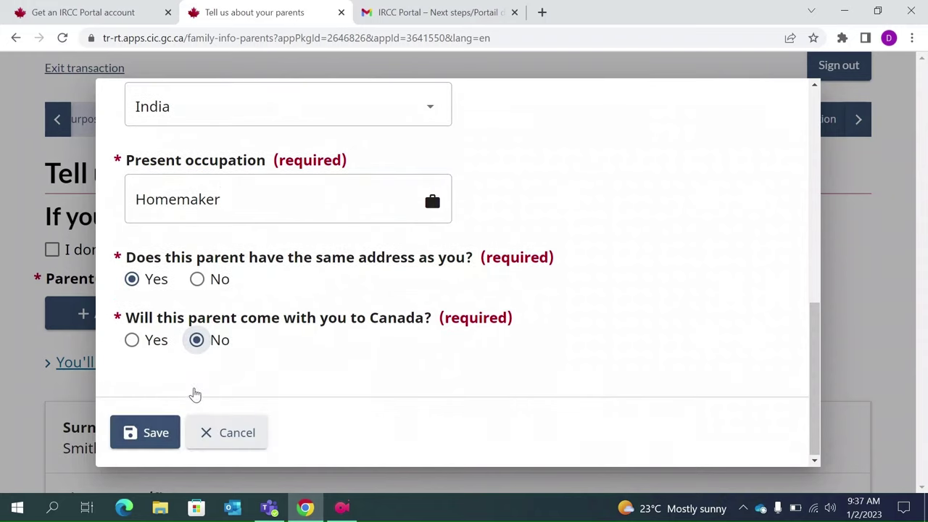
{"action": "left_click", "coordinate": [166, 428]}
{"action": "scroll", "coordinate": [156, 430], "scroll_direction": "down", "scroll_amount": 1}
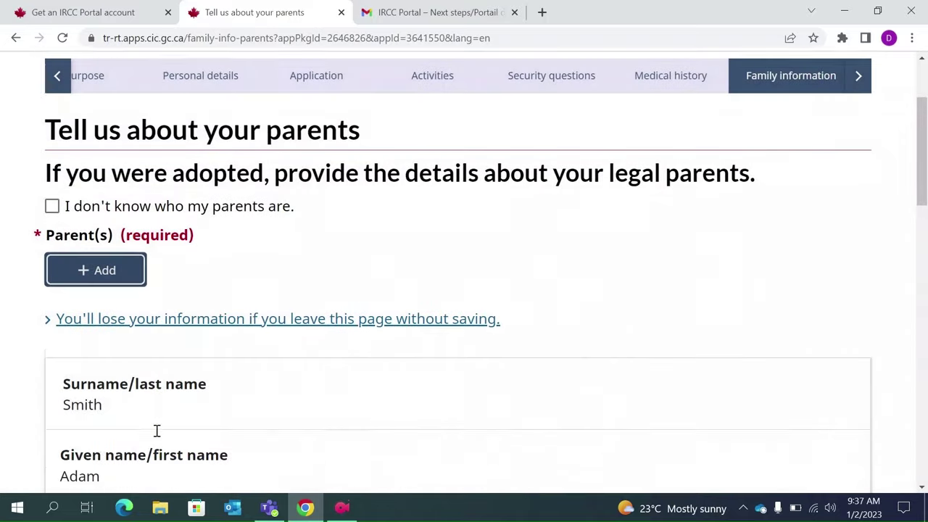
{"action": "scroll", "coordinate": [158, 436], "scroll_direction": "down", "scroll_amount": 10}
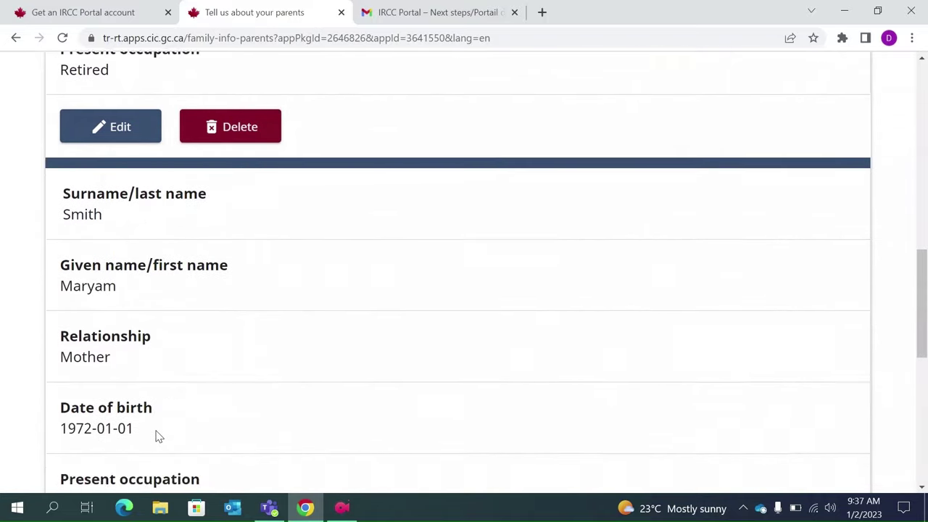
{"action": "scroll", "coordinate": [156, 436], "scroll_direction": "down", "scroll_amount": 2}
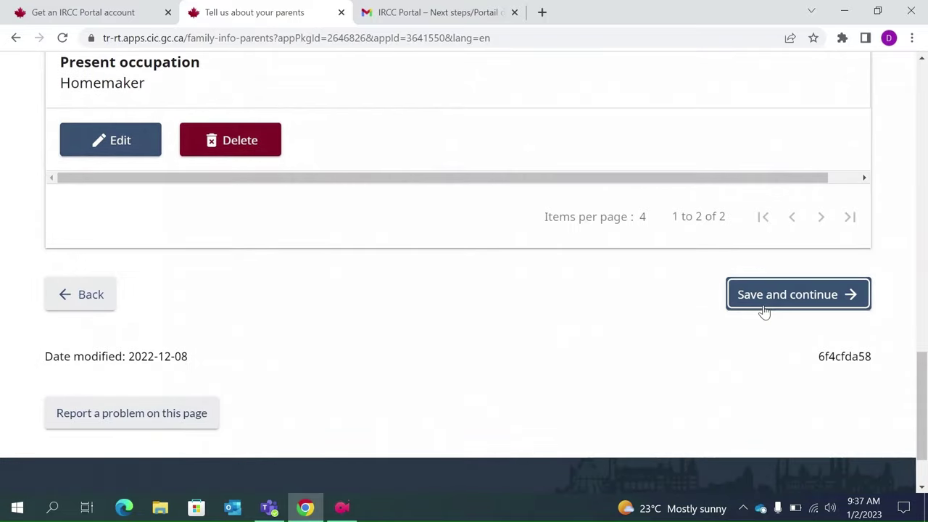
{"action": "left_click", "coordinate": [765, 309]}
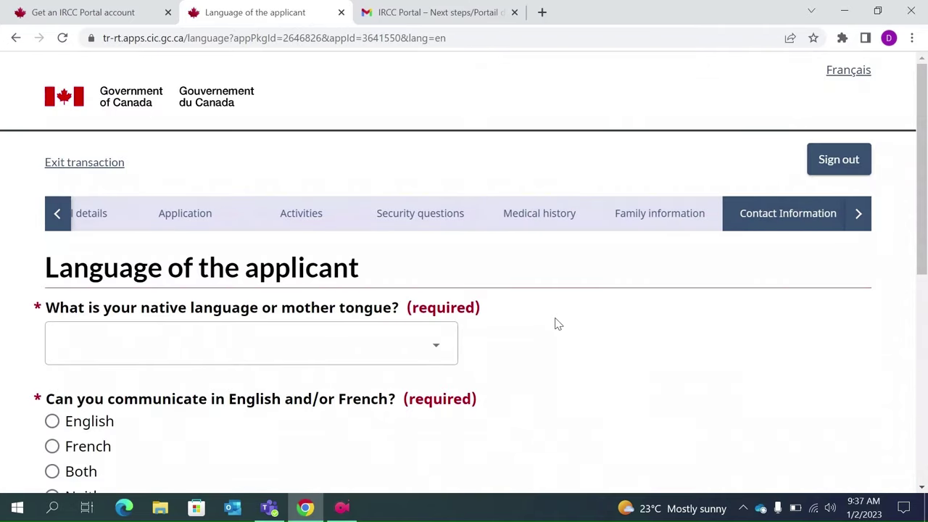
- Choose Hindi as native language, English for communication and contact language, and save
{"action": "scroll", "coordinate": [549, 323], "scroll_direction": "down", "scroll_amount": 1}
{"action": "left_click", "coordinate": [415, 321]}
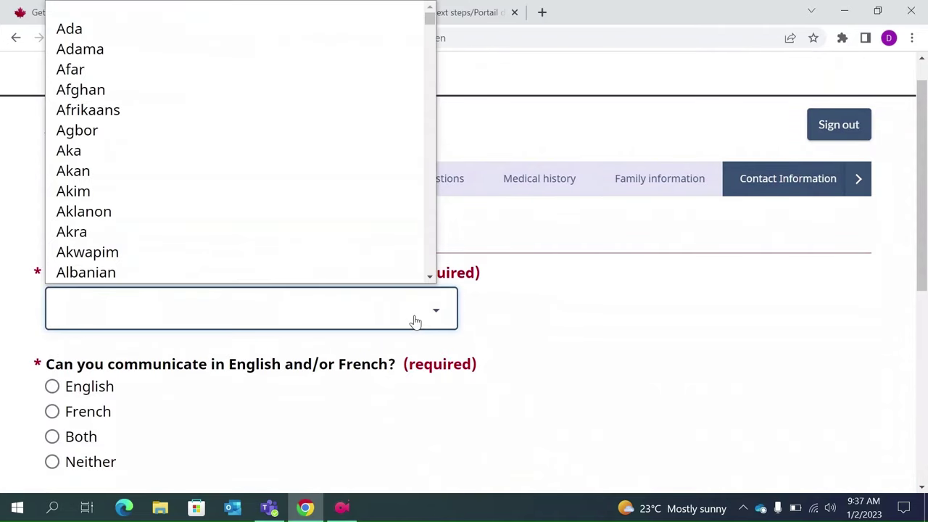
{"action": "type", "text": "hin"}
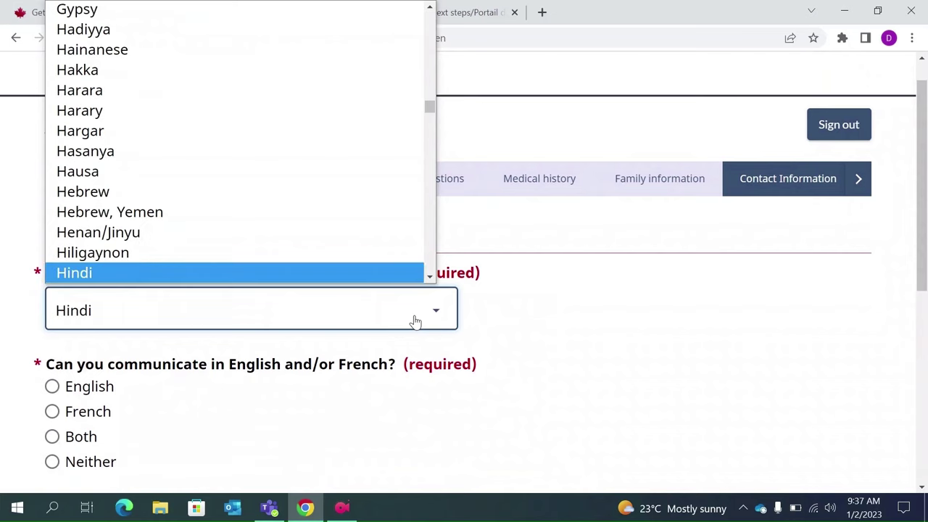
{"action": "key", "text": "Return"}
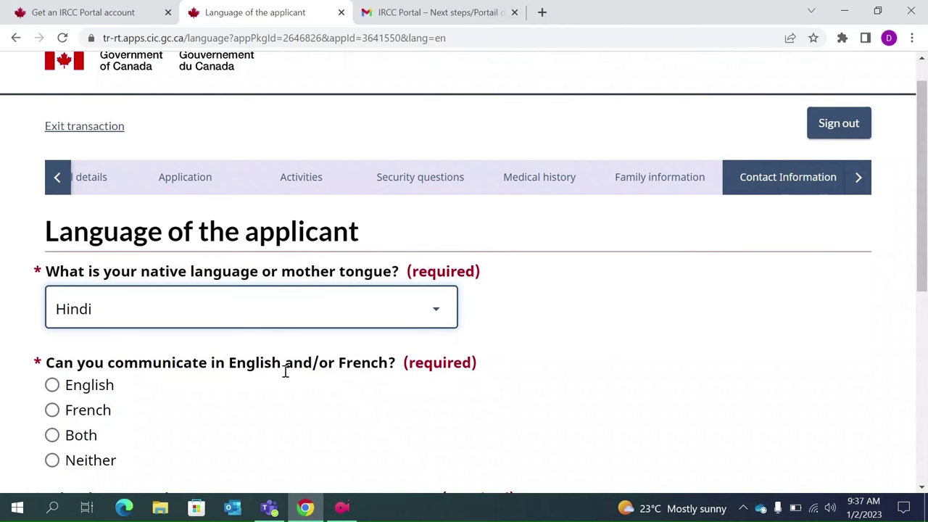
{"action": "scroll", "coordinate": [284, 373], "scroll_direction": "down", "scroll_amount": 1}
{"action": "left_click", "coordinate": [52, 346]}
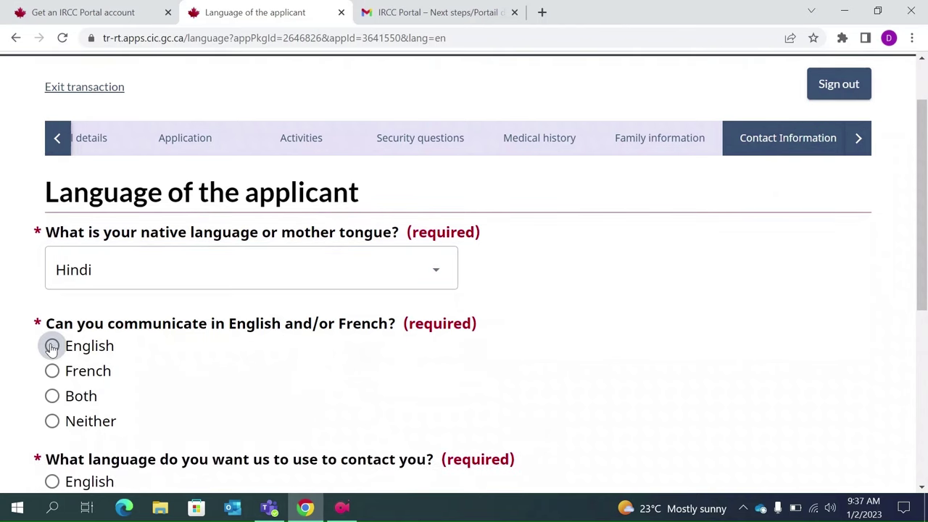
{"action": "scroll", "coordinate": [199, 389], "scroll_direction": "down", "scroll_amount": 3}
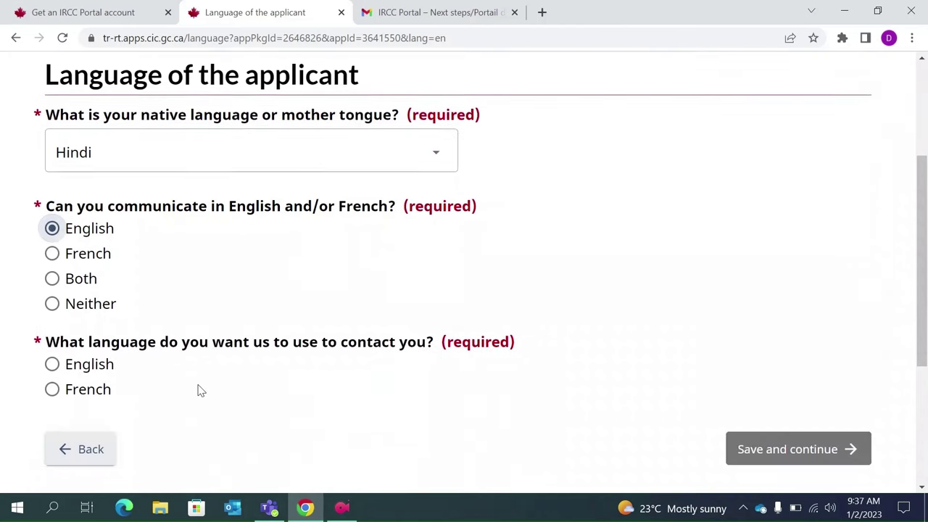
{"action": "left_click", "coordinate": [52, 364]}
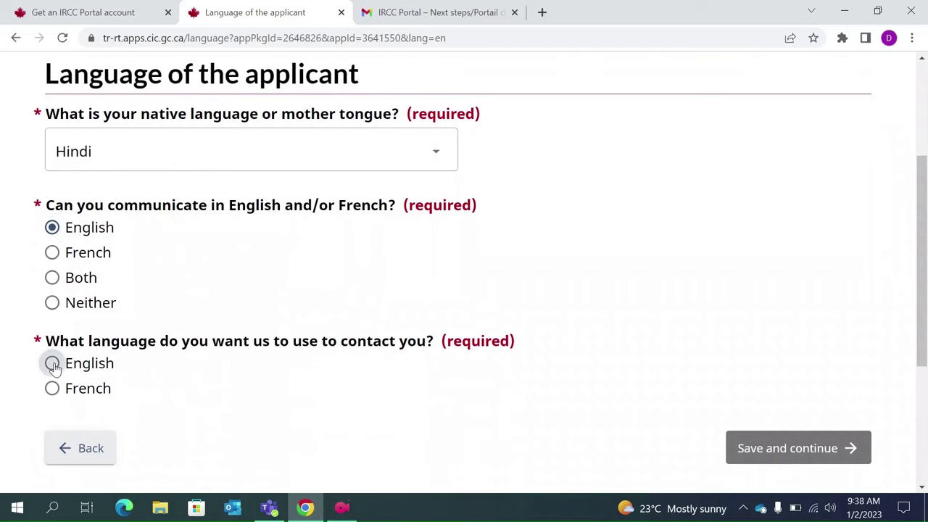
{"action": "left_click", "coordinate": [760, 450]}
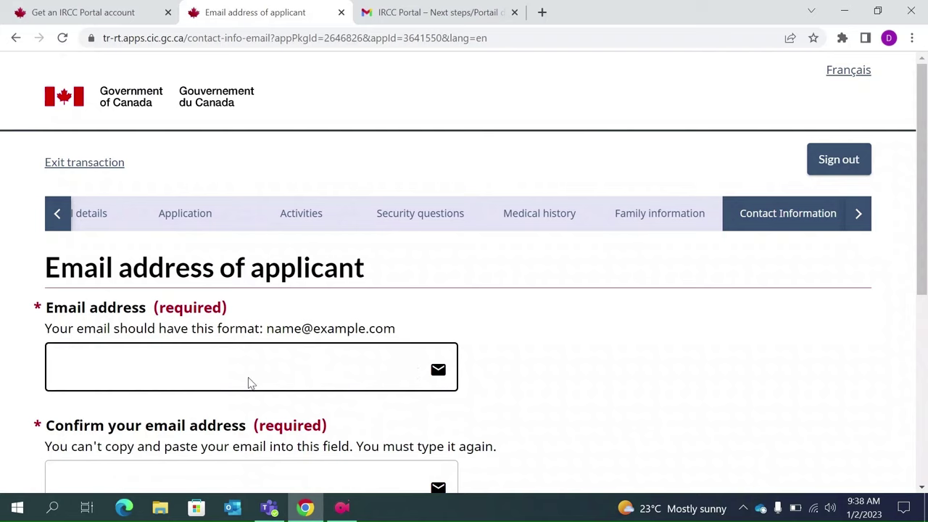
- Enter the applicant's email address in both email fields and save
{"action": "left_click", "coordinate": [195, 384]}
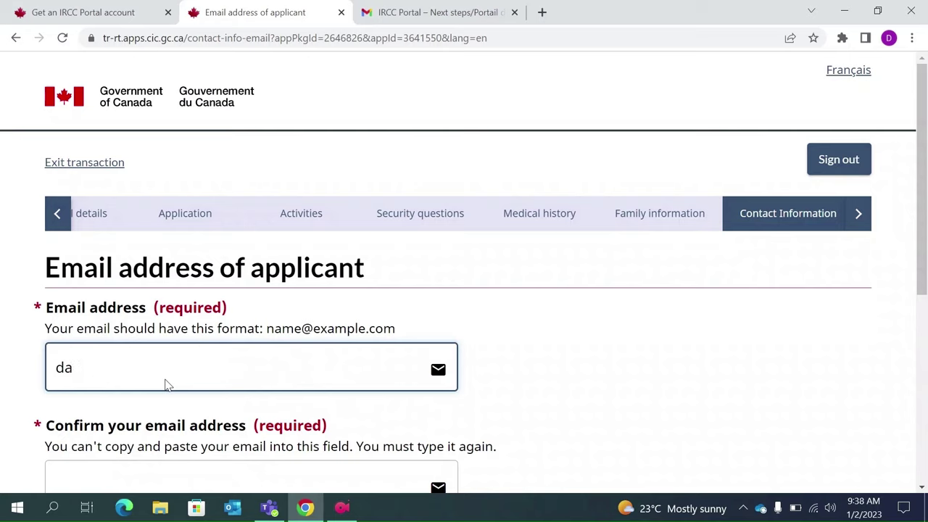
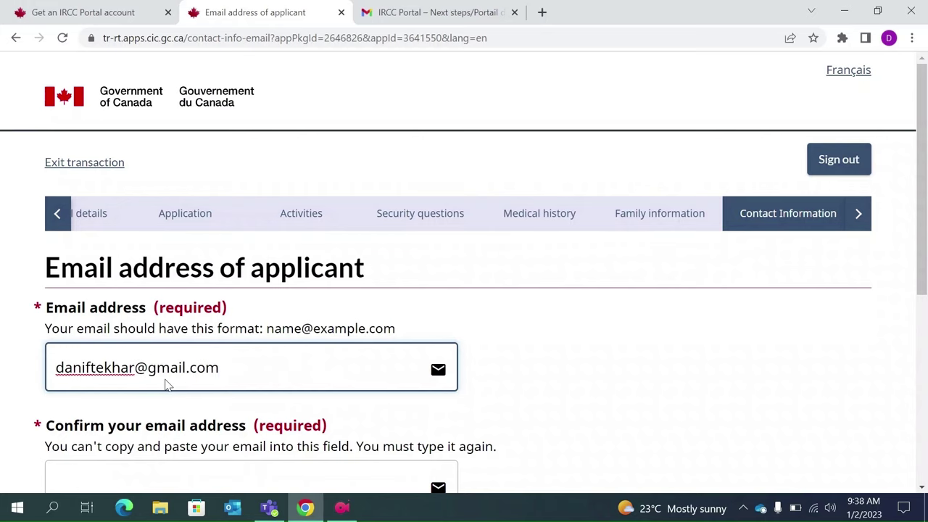
{"action": "scroll", "coordinate": [166, 385], "scroll_direction": "down", "scroll_amount": 1}
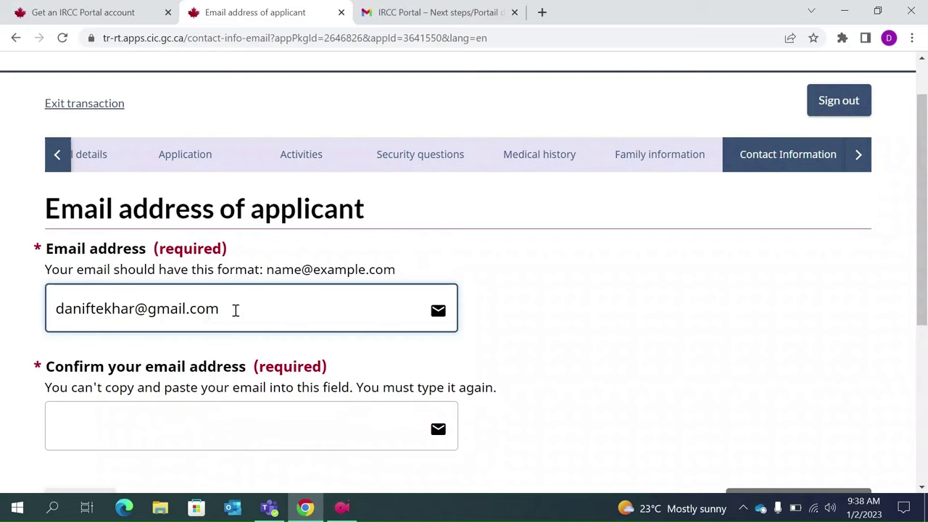
{"action": "left_click", "coordinate": [114, 429]}
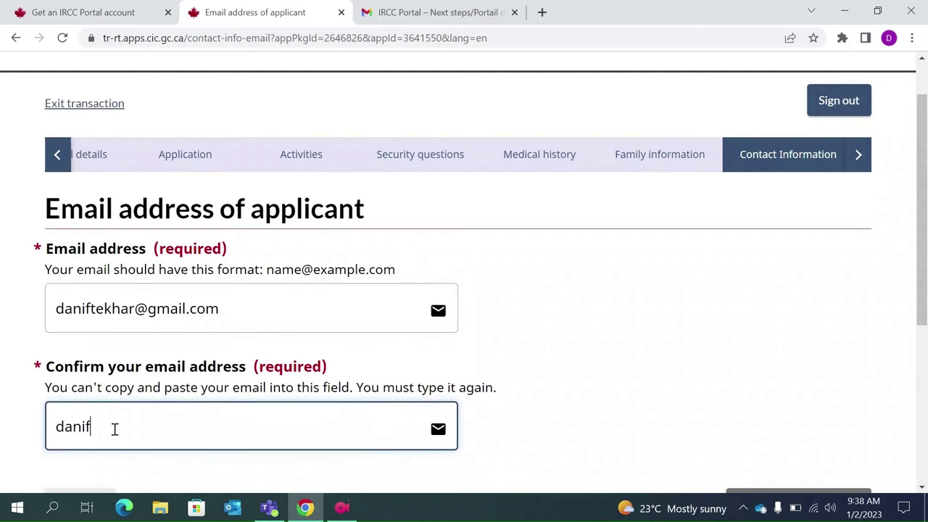
{"action": "scroll", "coordinate": [114, 429], "scroll_direction": "down", "scroll_amount": 2}
{"action": "left_click", "coordinate": [785, 384]}
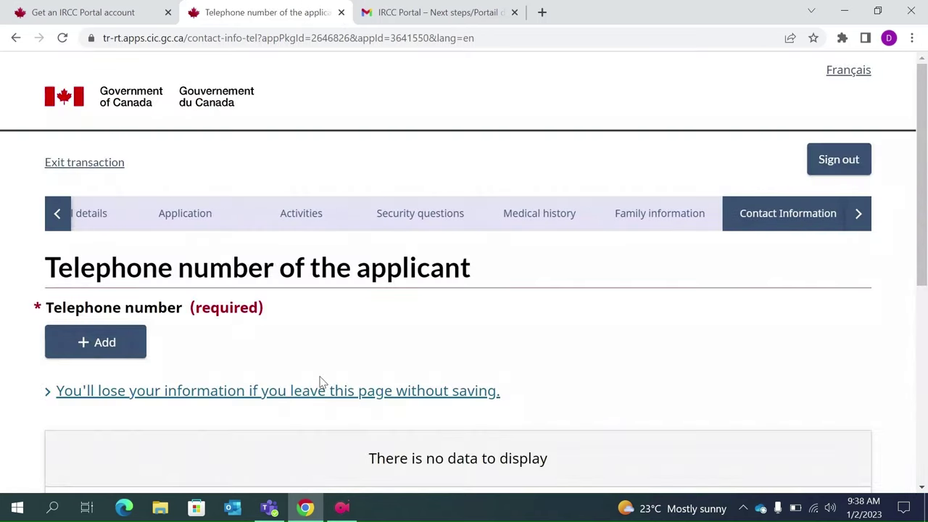
- Start a Cellular telephone entry with country Other and dial code 91
{"action": "left_click", "coordinate": [108, 353]}
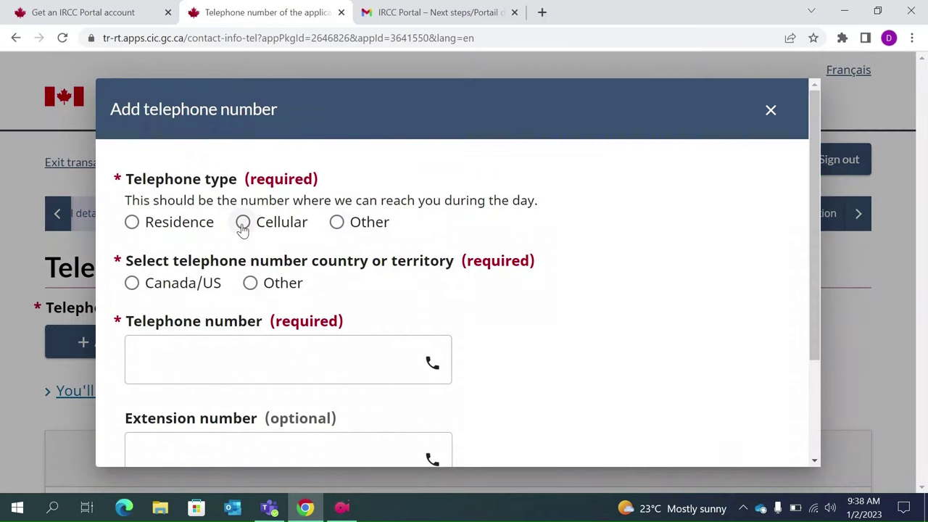
{"action": "left_click", "coordinate": [243, 225]}
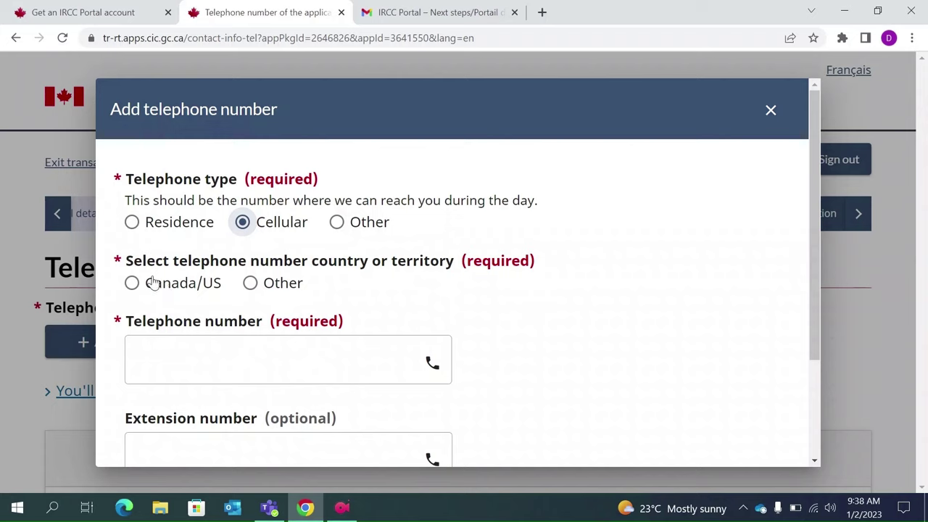
{"action": "left_click", "coordinate": [250, 283]}
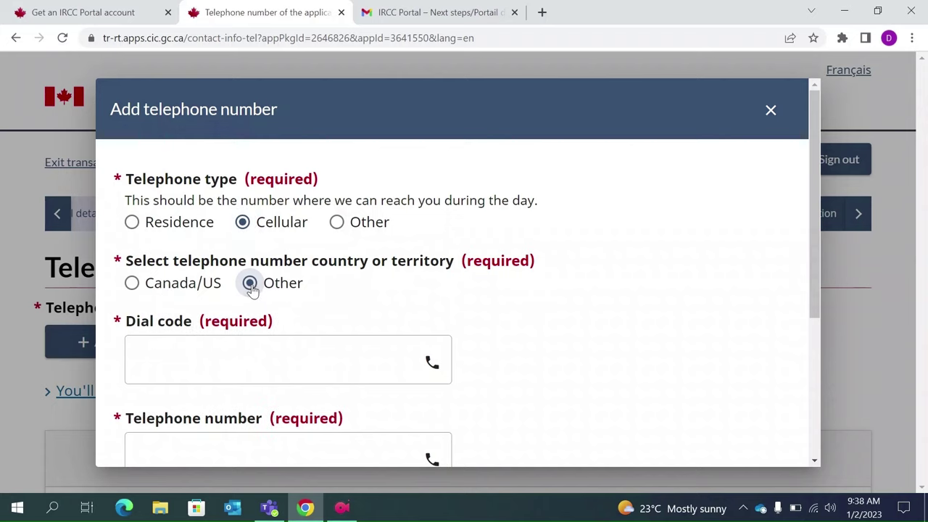
{"action": "left_click", "coordinate": [231, 364]}
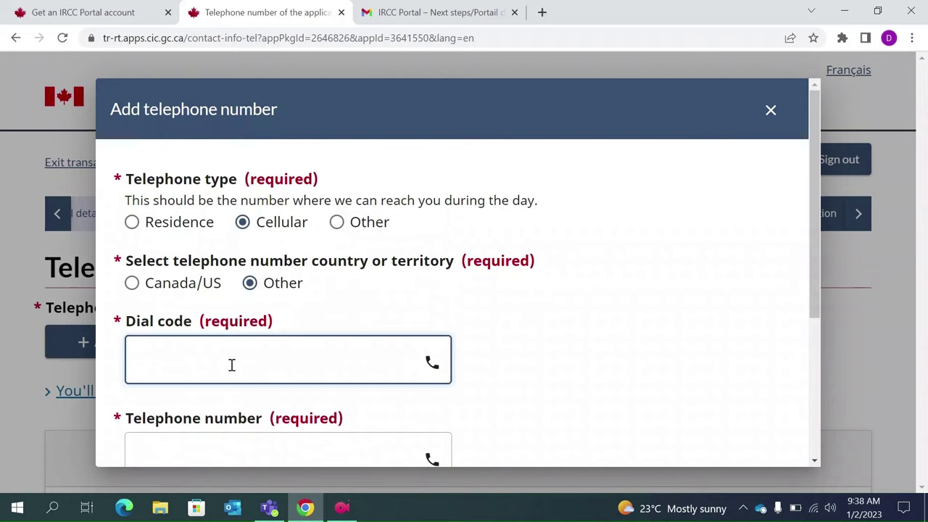
{"action": "type", "text": "989899999"}
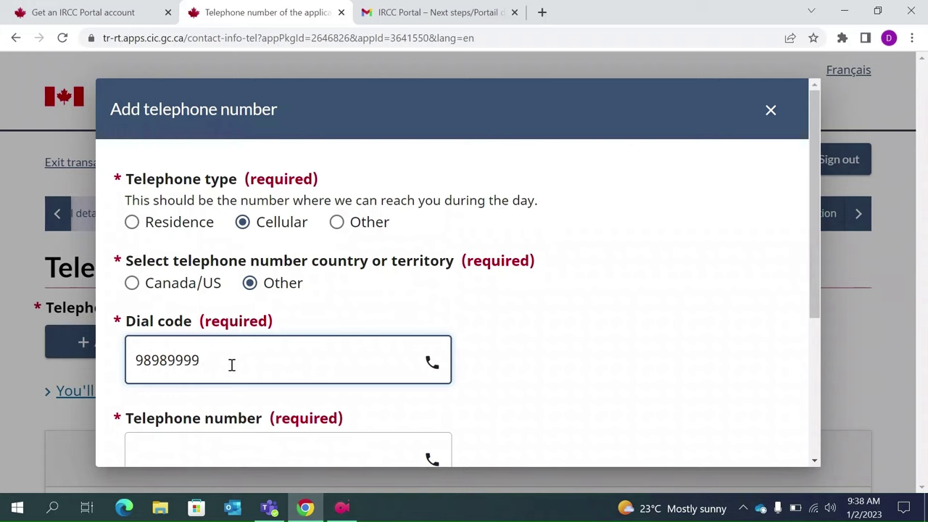
{"action": "key", "text": "BackSpace"}
{"action": "key", "text": "BackSpace"}
{"action": "key", "text": "BackSpace"}
{"action": "key", "text": "BackSpace"}
{"action": "key", "text": "BackSpace"}
{"action": "key", "text": "BackSpace"}
{"action": "key", "text": "BackSpace"}
{"action": "type", "text": "1"}
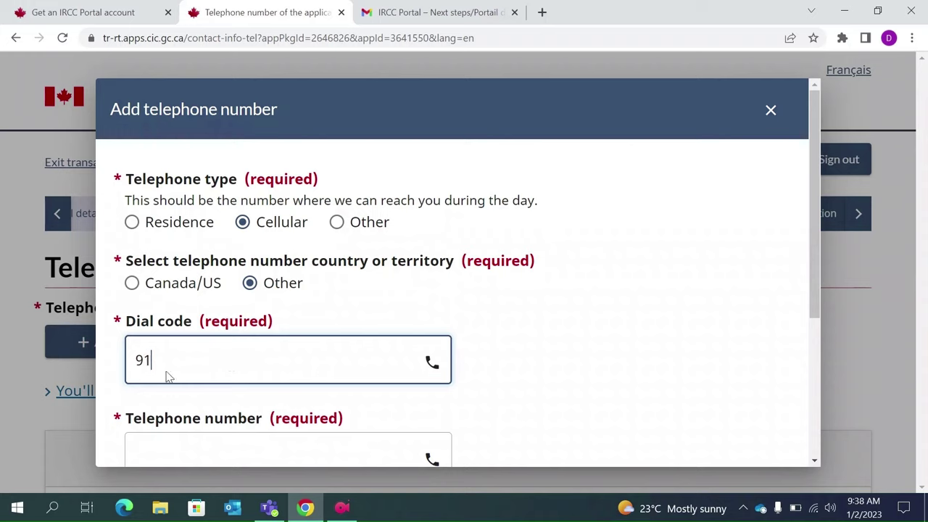
- Enter the applicant's phone number and save the telephone entry
{"action": "scroll", "coordinate": [147, 358], "scroll_direction": "down", "scroll_amount": 1}
{"action": "left_click", "coordinate": [156, 397]}
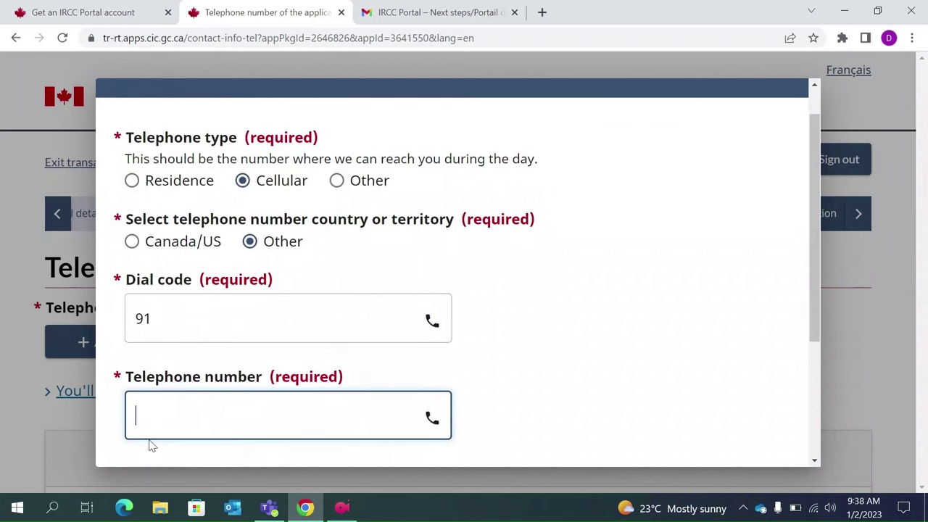
{"action": "type", "text": "1234567890"}
{"action": "scroll", "coordinate": [167, 413], "scroll_direction": "down", "scroll_amount": 2}
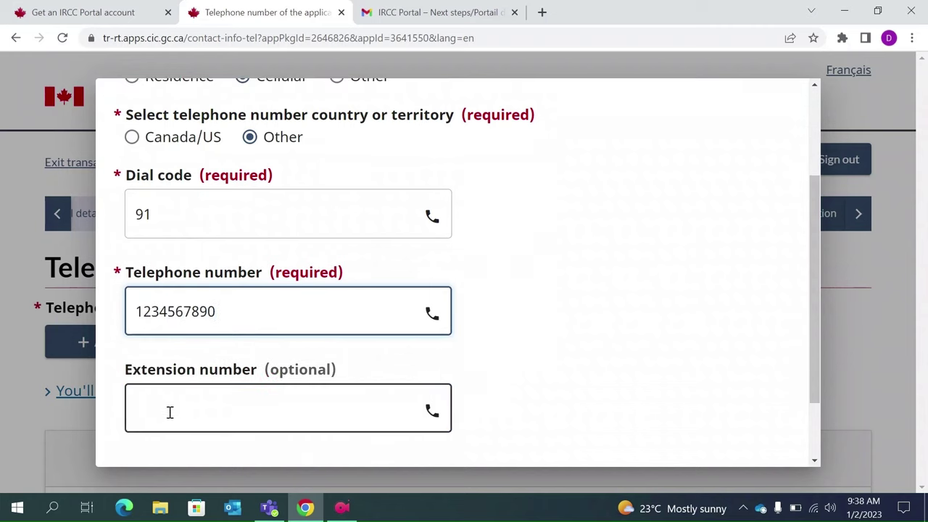
{"action": "scroll", "coordinate": [365, 408], "scroll_direction": "down", "scroll_amount": 2}
{"action": "left_click", "coordinate": [147, 436]}
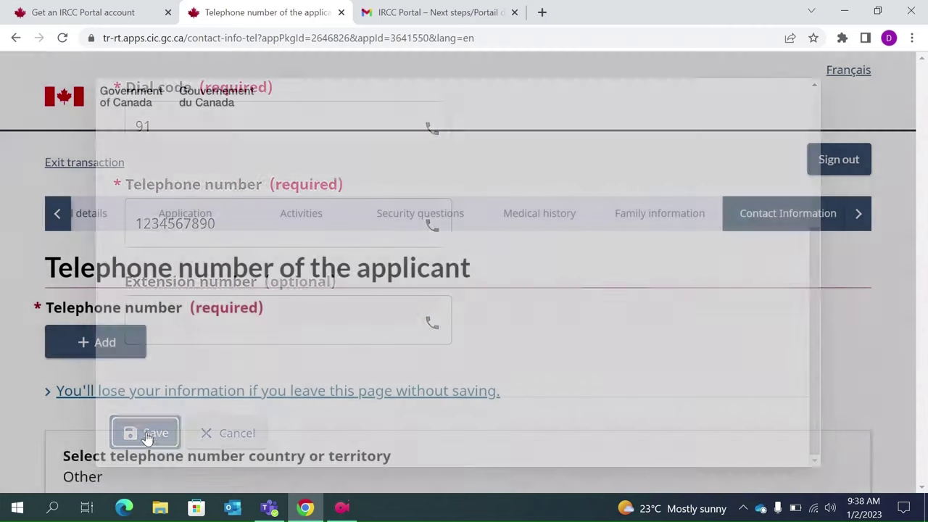
{"action": "scroll", "coordinate": [341, 377], "scroll_direction": "down", "scroll_amount": 5}
{"action": "scroll", "coordinate": [341, 374], "scroll_direction": "down", "scroll_amount": 2}
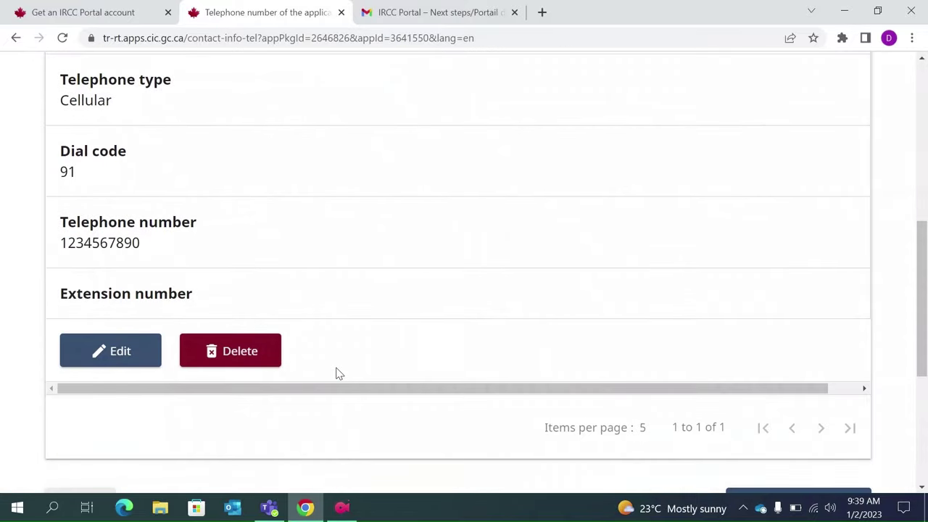
{"action": "scroll", "coordinate": [520, 445], "scroll_direction": "down", "scroll_amount": 2}
- Save the contact details and scan the Summary sections, from visitor visa details through Invitation
{"action": "left_click", "coordinate": [812, 392]}
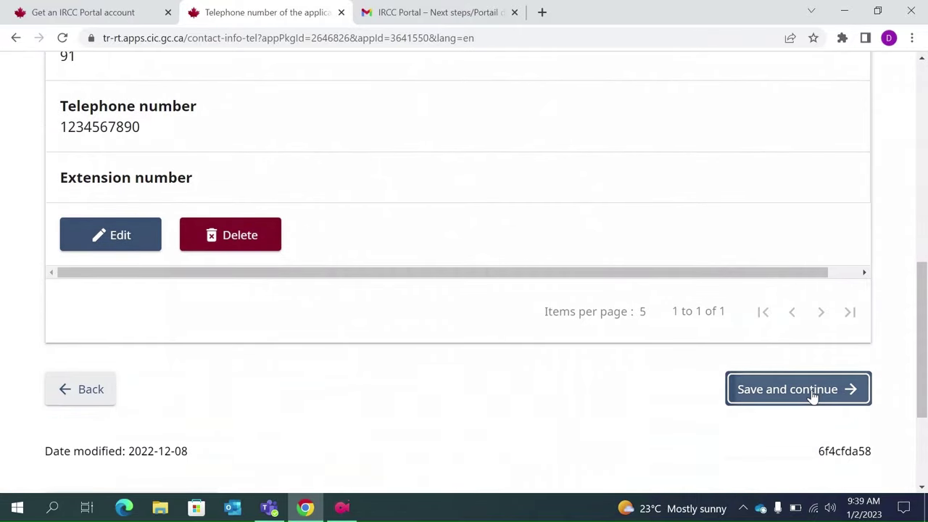
{"action": "scroll", "coordinate": [567, 346], "scroll_direction": "down", "scroll_amount": 2}
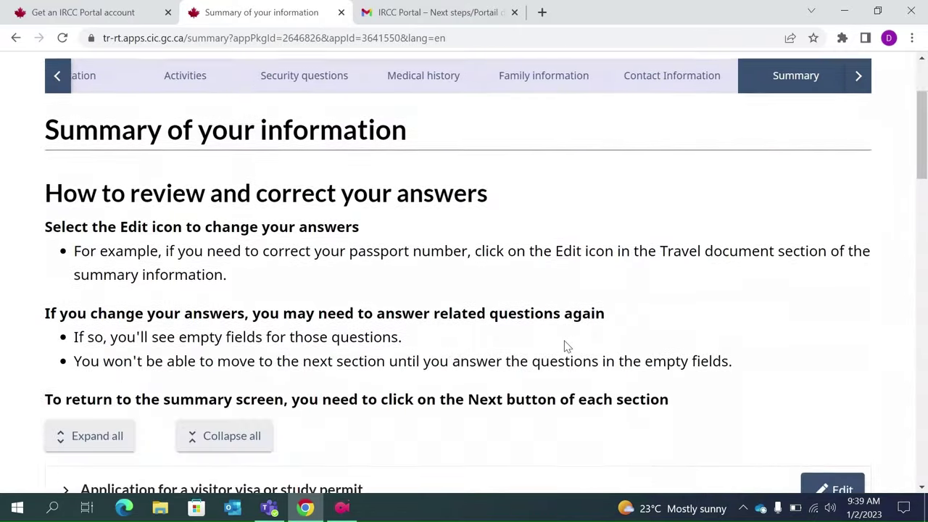
{"action": "scroll", "coordinate": [567, 343], "scroll_direction": "down", "scroll_amount": 1}
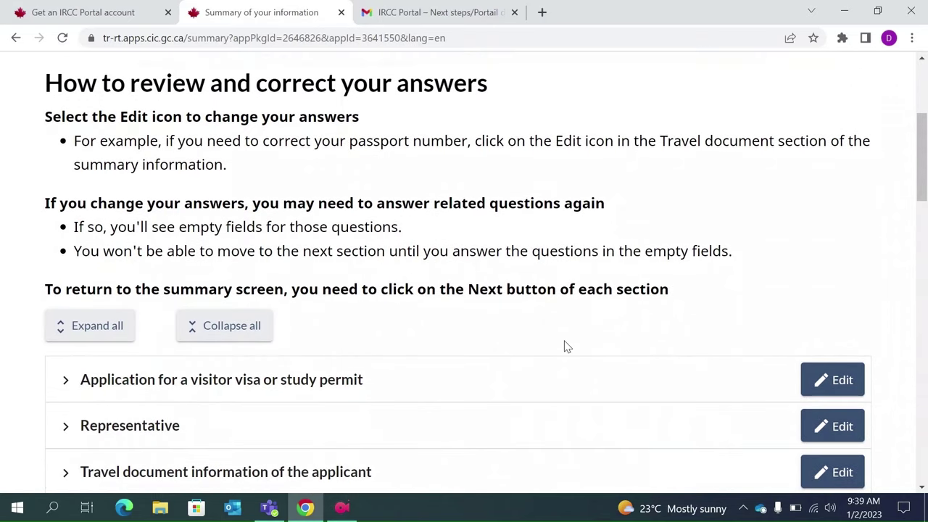
{"action": "scroll", "coordinate": [567, 347], "scroll_direction": "down", "scroll_amount": 2}
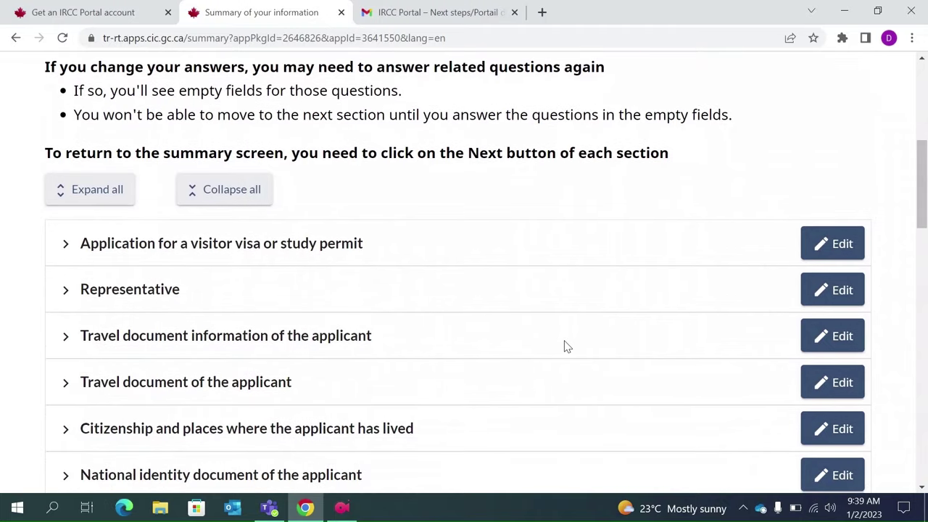
{"action": "scroll", "coordinate": [567, 347], "scroll_direction": "down", "scroll_amount": 1}
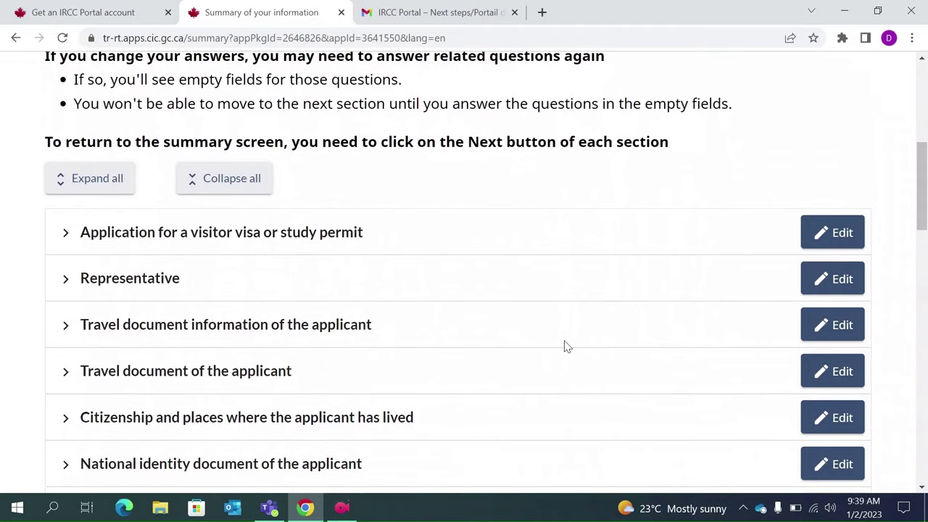
{"action": "scroll", "coordinate": [567, 347], "scroll_direction": "down", "scroll_amount": 2}
{"action": "scroll", "coordinate": [567, 347], "scroll_direction": "down", "scroll_amount": 1}
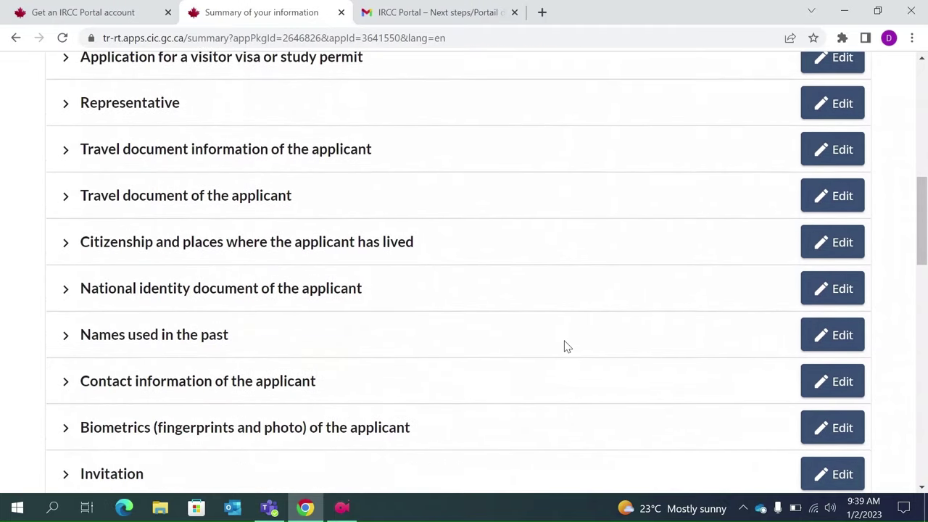
{"action": "scroll", "coordinate": [567, 346], "scroll_direction": "down", "scroll_amount": 6}
{"action": "scroll", "coordinate": [567, 347], "scroll_direction": "up", "scroll_amount": 6}
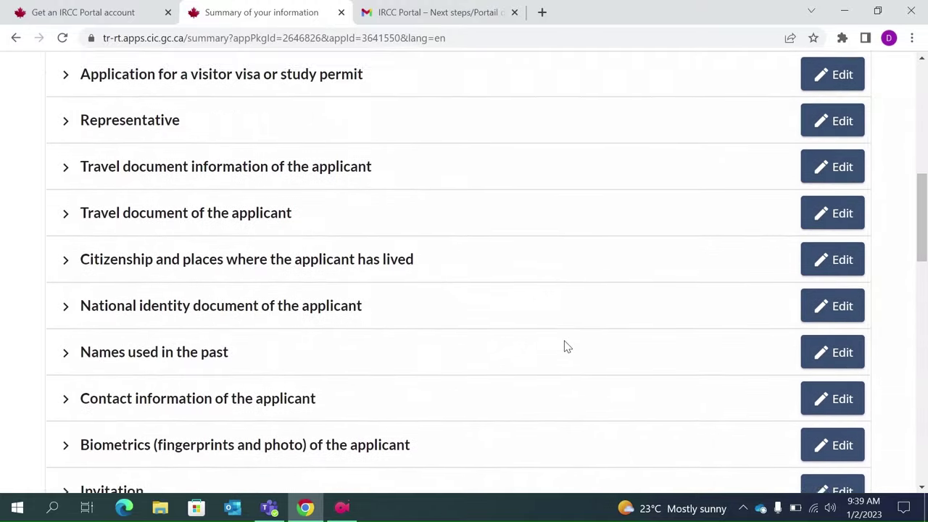
{"action": "scroll", "coordinate": [567, 346], "scroll_direction": "up", "scroll_amount": 4}
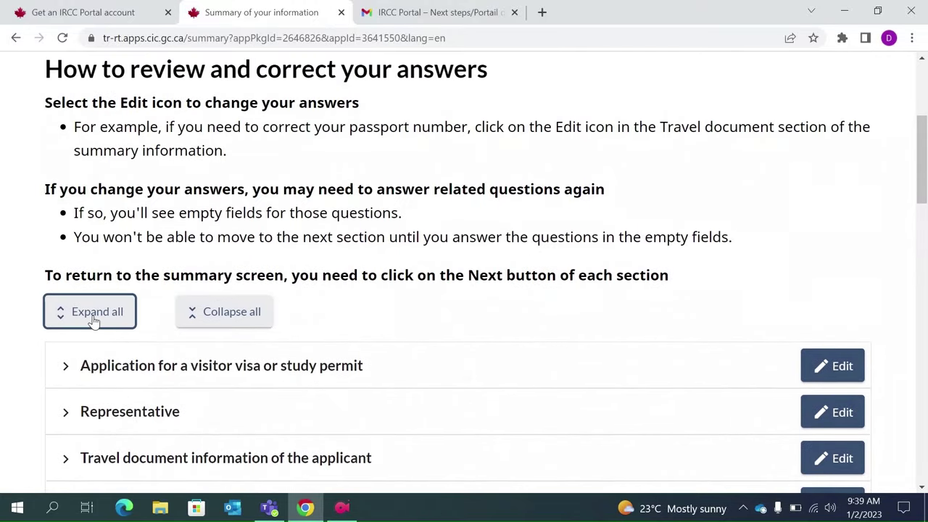
- Expand the summary sections, read every answer to the bottom, and save to reach Documents
{"action": "left_click", "coordinate": [93, 316]}
{"action": "scroll", "coordinate": [459, 425], "scroll_direction": "down", "scroll_amount": 3}
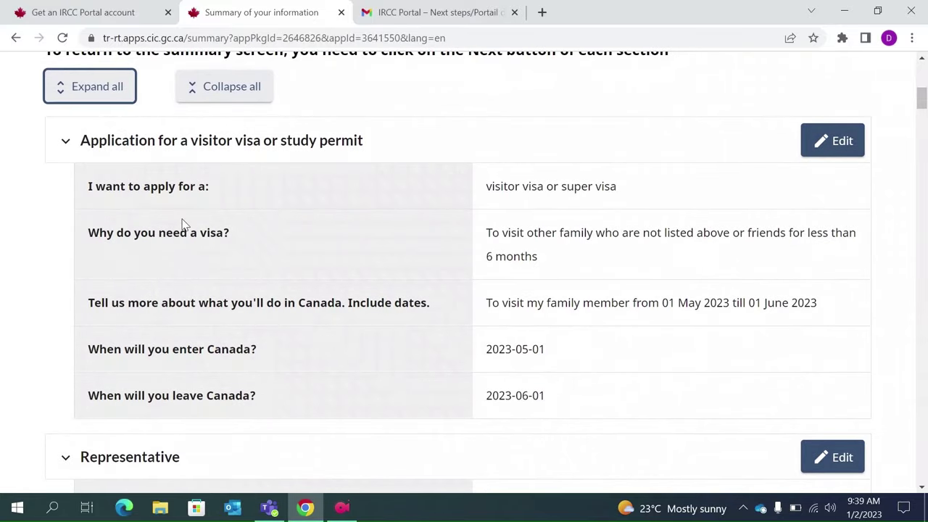
{"action": "scroll", "coordinate": [323, 375], "scroll_direction": "down", "scroll_amount": 4}
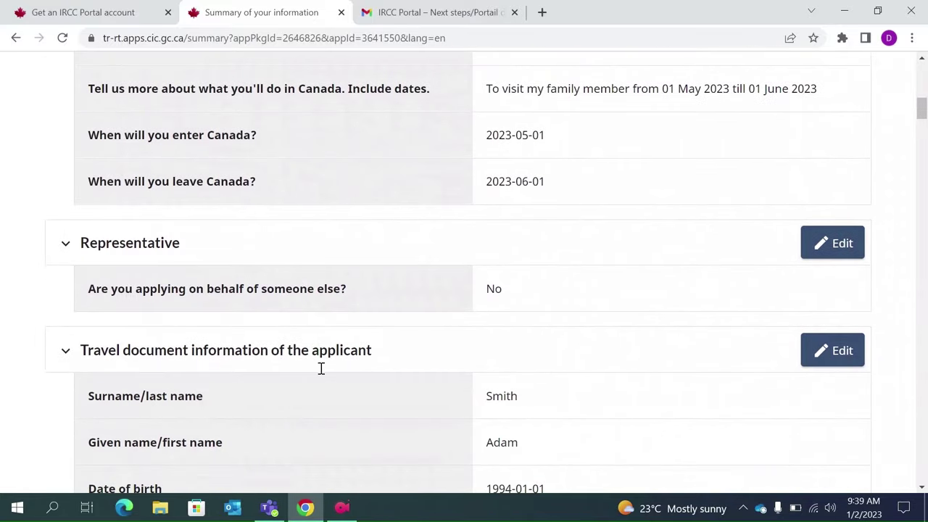
{"action": "scroll", "coordinate": [539, 375], "scroll_direction": "down", "scroll_amount": 8}
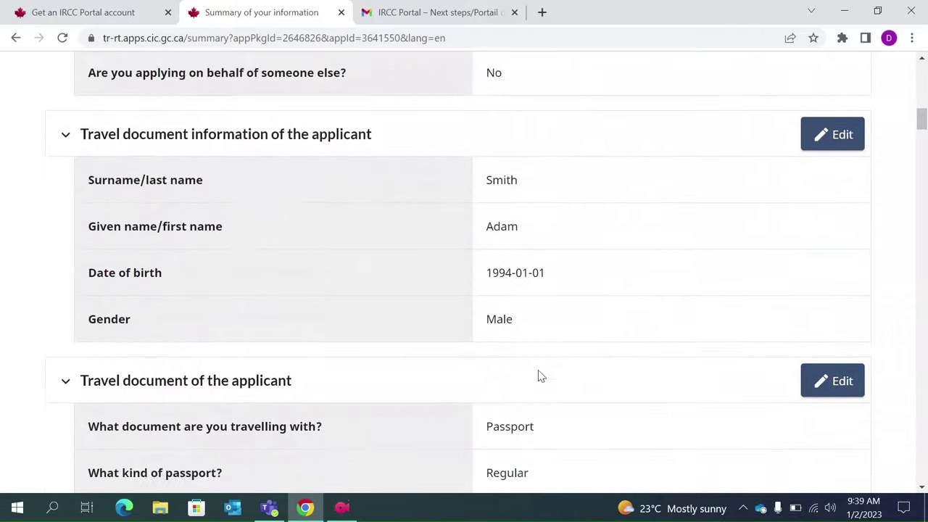
{"action": "scroll", "coordinate": [539, 375], "scroll_direction": "down", "scroll_amount": 20}
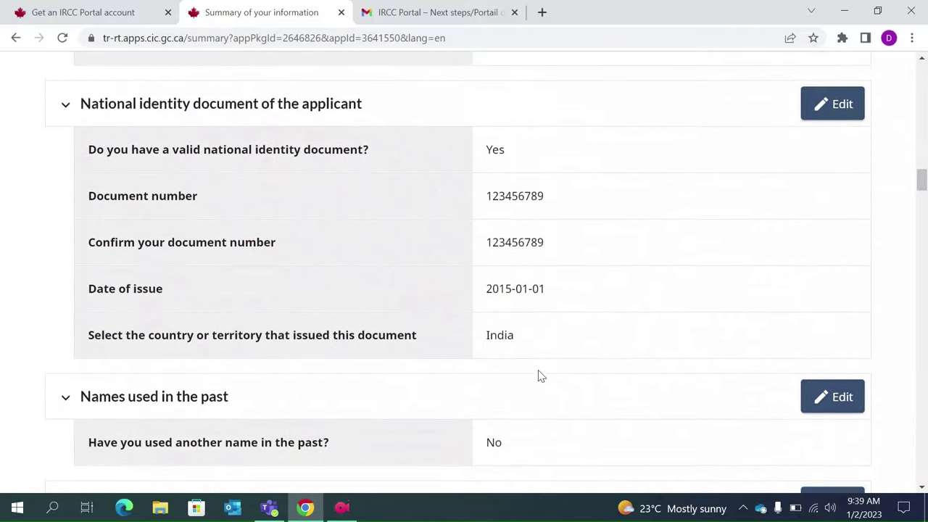
{"action": "scroll", "coordinate": [538, 375], "scroll_direction": "down", "scroll_amount": 20}
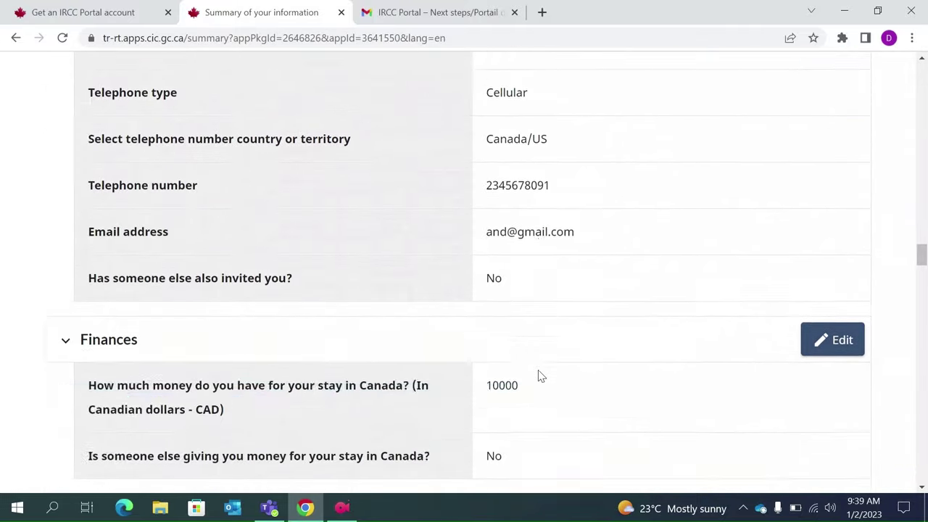
{"action": "scroll", "coordinate": [539, 375], "scroll_direction": "down", "scroll_amount": 20}
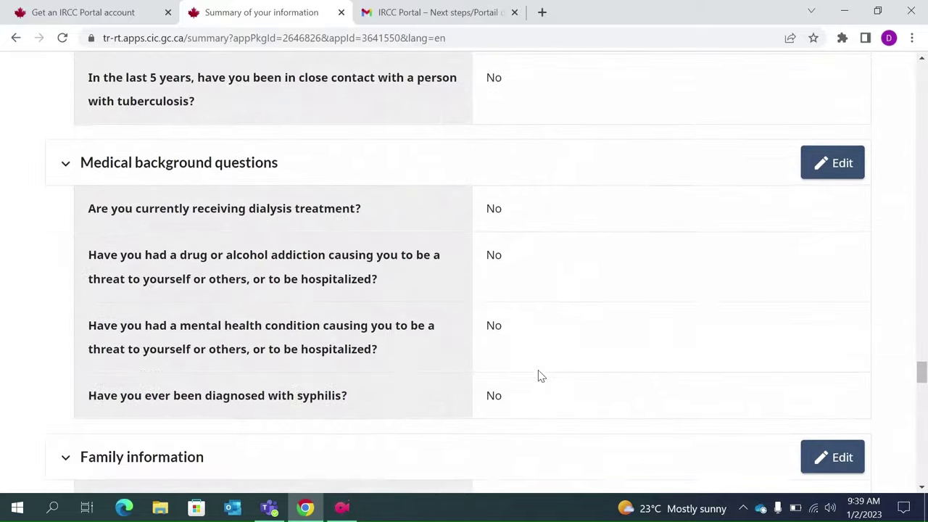
{"action": "scroll", "coordinate": [539, 375], "scroll_direction": "down", "scroll_amount": 10}
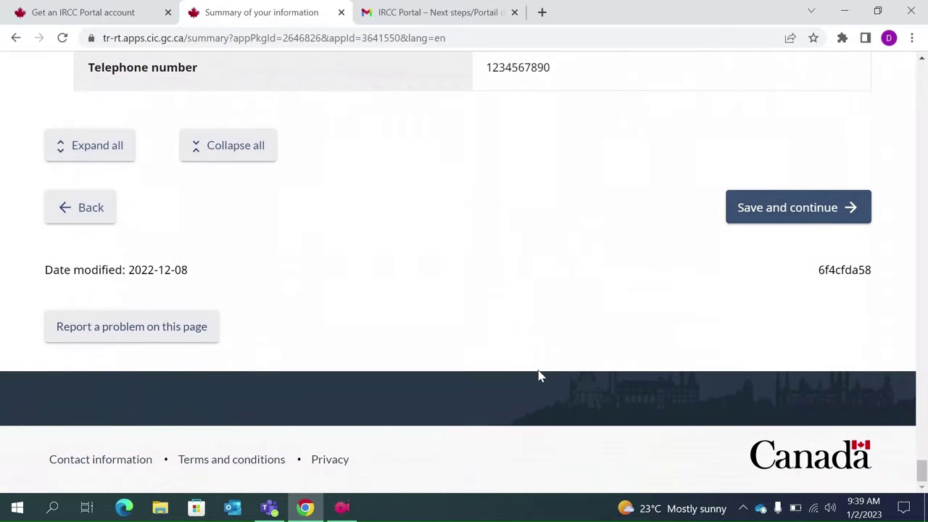
{"action": "scroll", "coordinate": [538, 375], "scroll_direction": "up", "scroll_amount": 2}
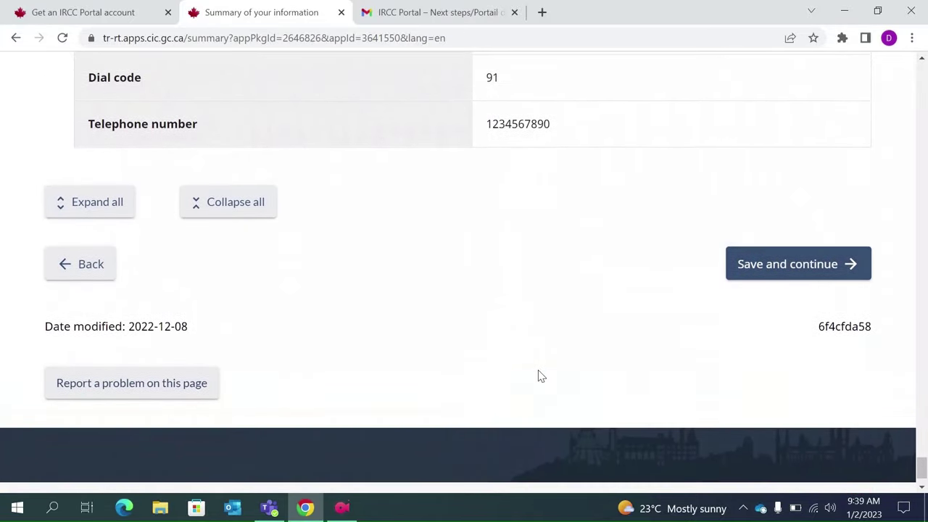
{"action": "left_click", "coordinate": [769, 299]}
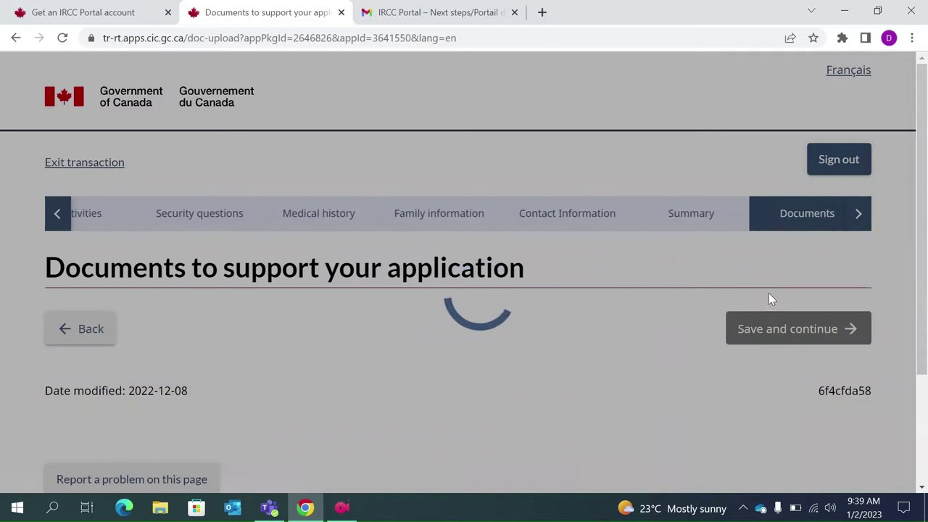
{"action": "scroll", "coordinate": [567, 336], "scroll_direction": "down", "scroll_amount": 3}
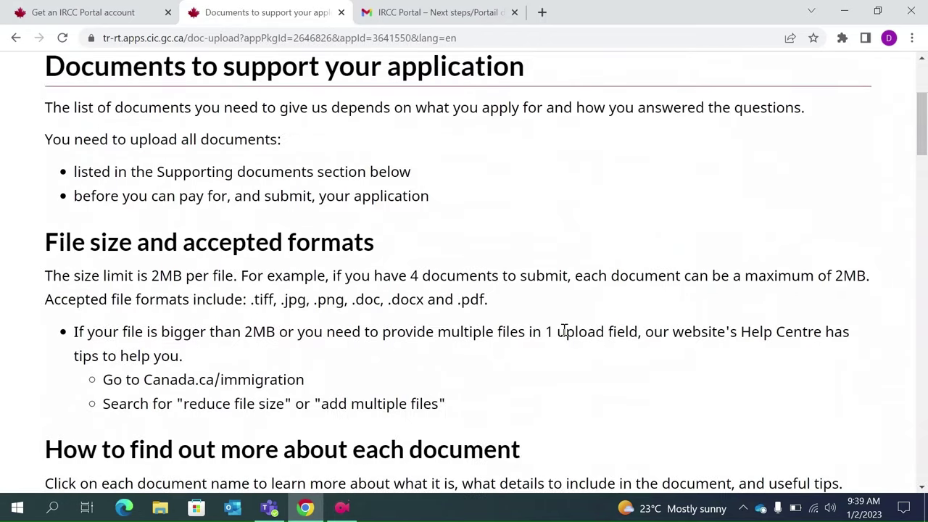
{"action": "scroll", "coordinate": [565, 330], "scroll_direction": "down", "scroll_amount": 1}
{"action": "scroll", "coordinate": [344, 276], "scroll_direction": "up", "scroll_amount": 2}
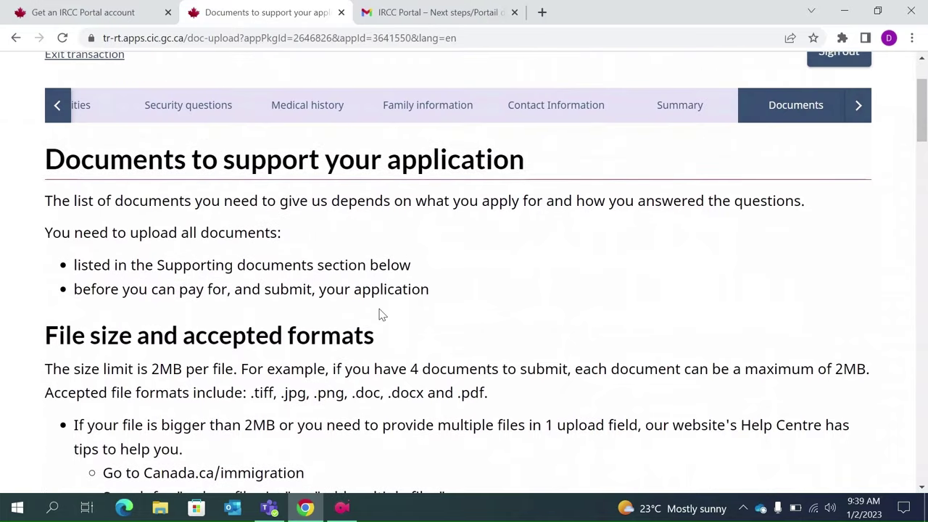
{"action": "scroll", "coordinate": [381, 313], "scroll_direction": "down", "scroll_amount": 1}
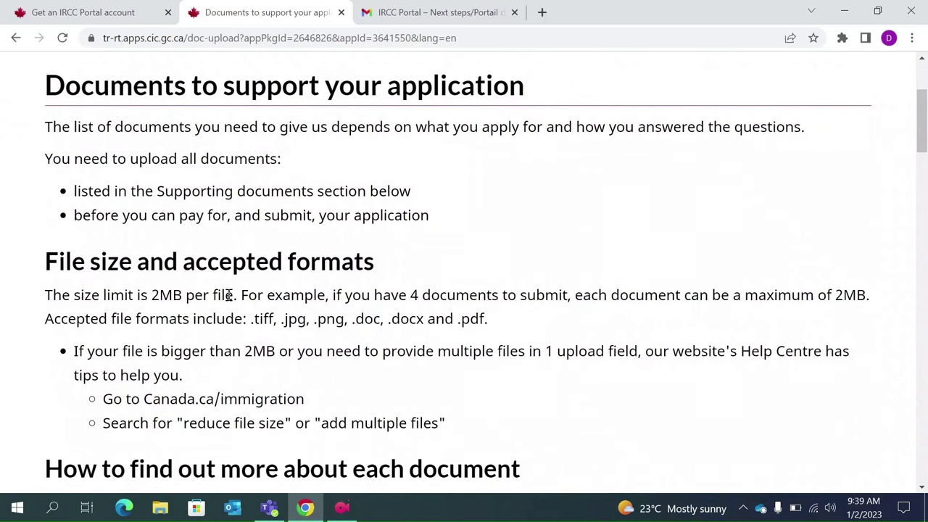
{"action": "scroll", "coordinate": [229, 294], "scroll_direction": "down", "scroll_amount": 3}
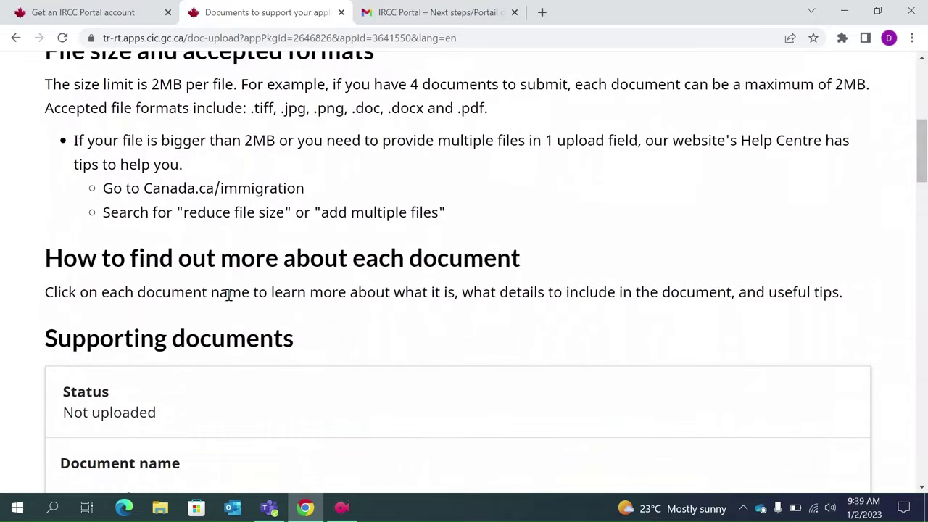
{"action": "scroll", "coordinate": [230, 295], "scroll_direction": "down", "scroll_amount": 2}
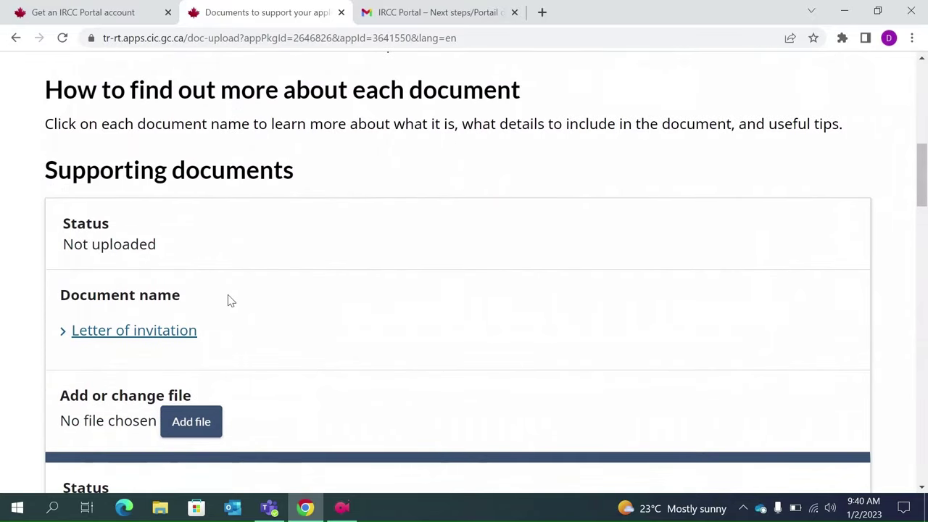
{"action": "scroll", "coordinate": [230, 300], "scroll_direction": "down", "scroll_amount": 2}
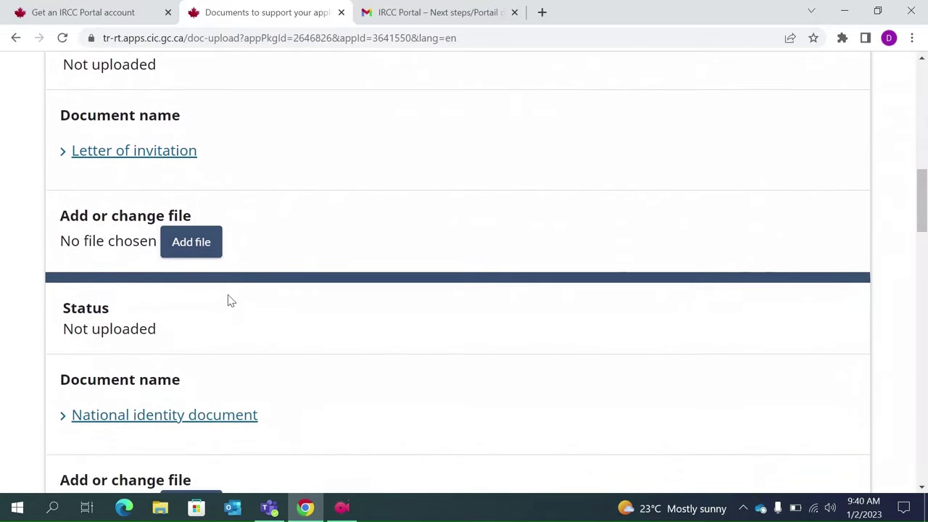
{"action": "scroll", "coordinate": [229, 300], "scroll_direction": "down", "scroll_amount": 3}
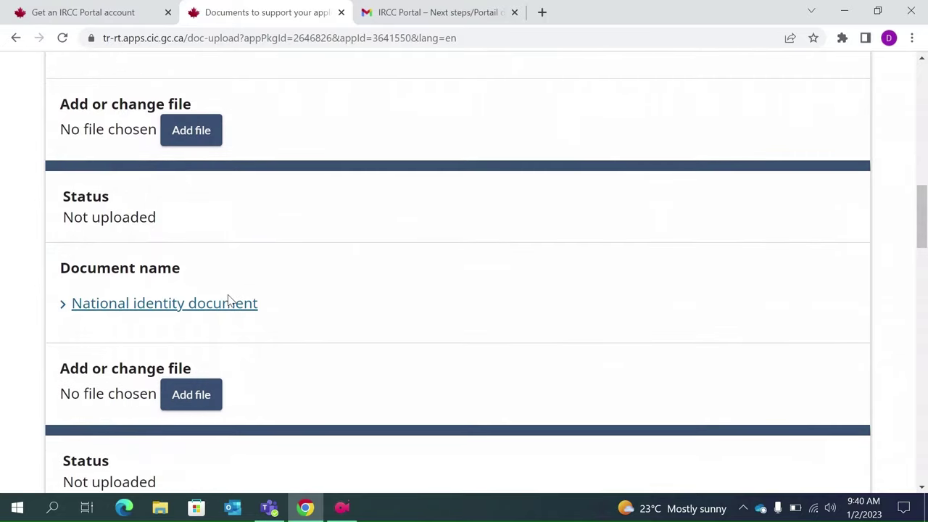
{"action": "scroll", "coordinate": [230, 300], "scroll_direction": "down", "scroll_amount": 6}
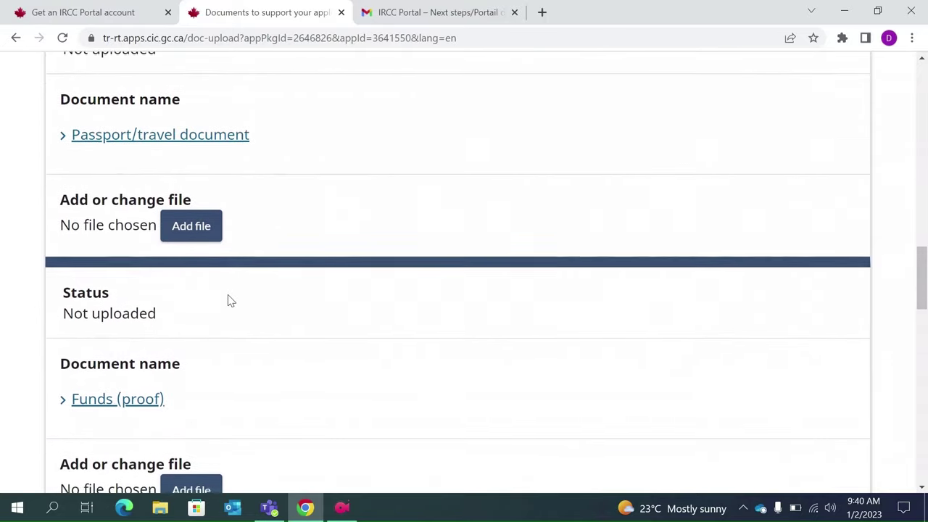
{"action": "scroll", "coordinate": [229, 300], "scroll_direction": "down", "scroll_amount": 6}
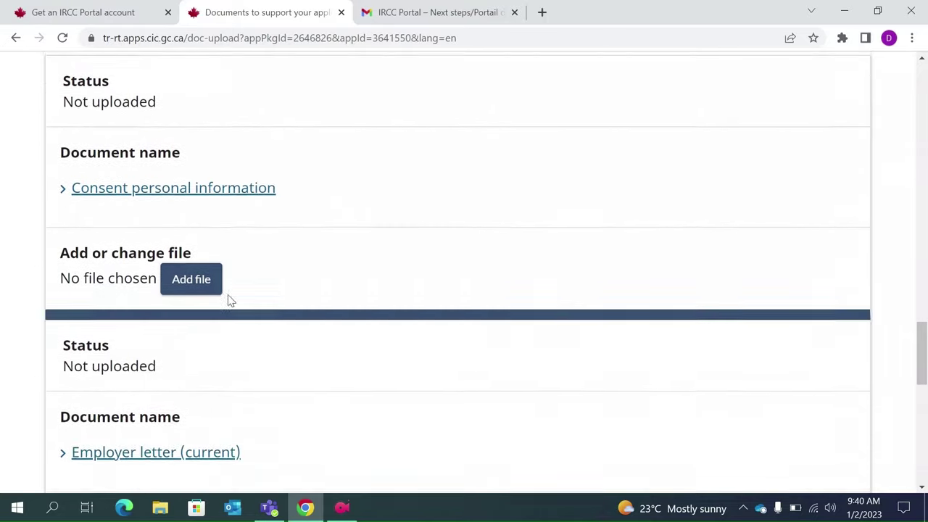
{"action": "scroll", "coordinate": [229, 300], "scroll_direction": "down", "scroll_amount": 6}
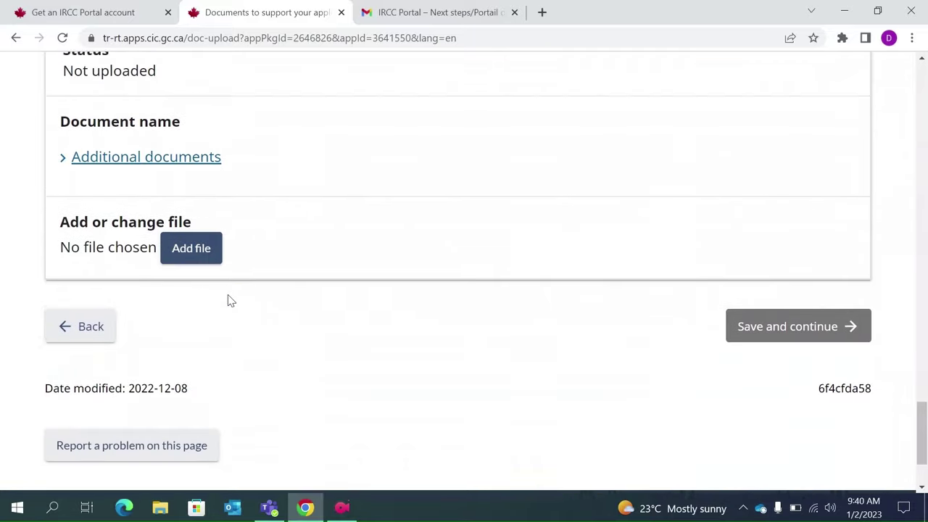
{"action": "scroll", "coordinate": [229, 300], "scroll_direction": "up", "scroll_amount": 4}
{"action": "scroll", "coordinate": [229, 300], "scroll_direction": "up", "scroll_amount": 18}
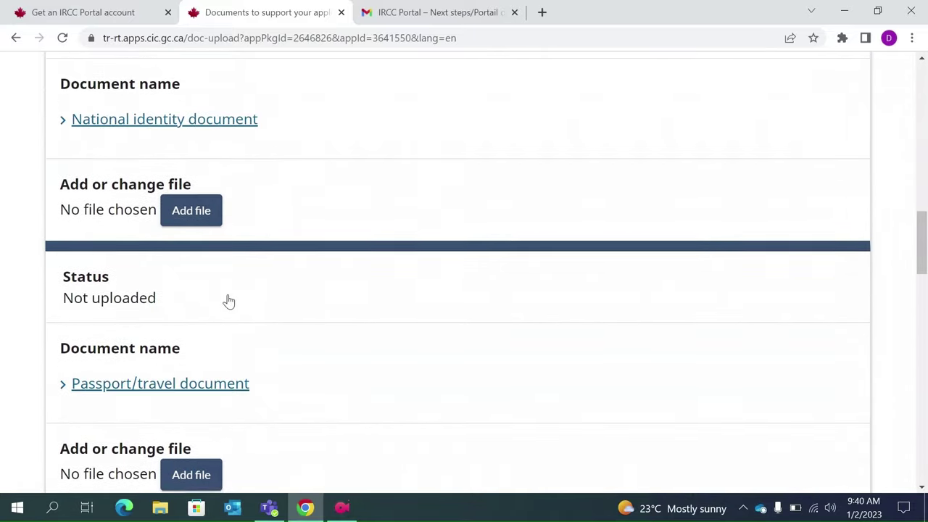
{"action": "scroll", "coordinate": [229, 301], "scroll_direction": "up", "scroll_amount": 5}
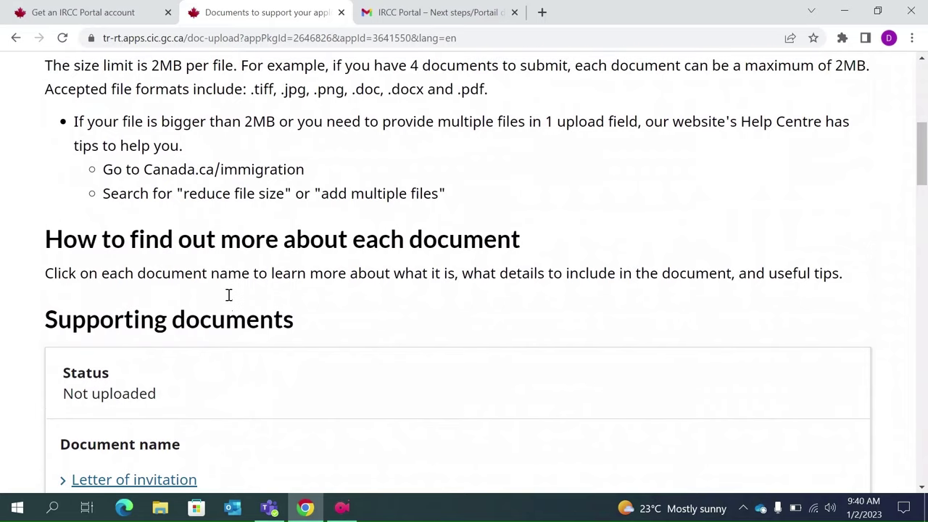
{"action": "scroll", "coordinate": [228, 296], "scroll_direction": "up", "scroll_amount": 1}
{"action": "scroll", "coordinate": [228, 296], "scroll_direction": "down", "scroll_amount": 2}
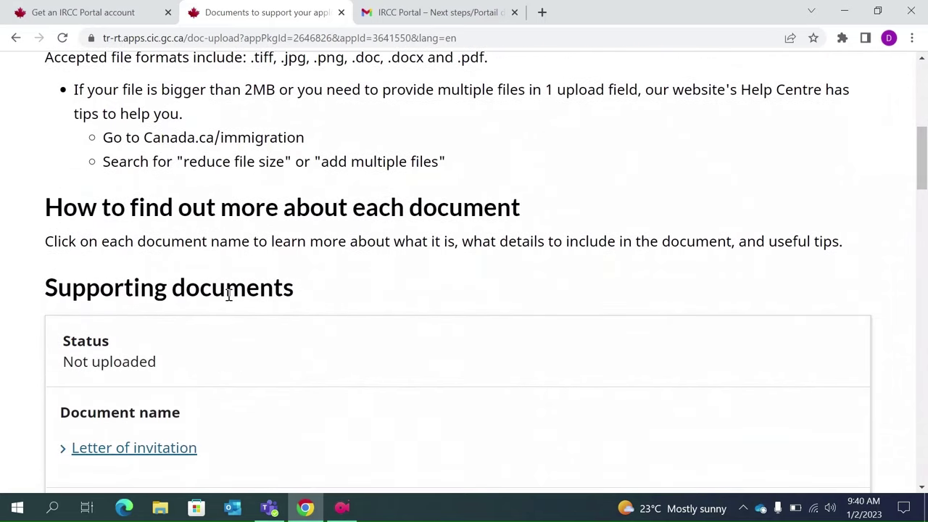
{"action": "scroll", "coordinate": [228, 295], "scroll_direction": "down", "scroll_amount": 3}
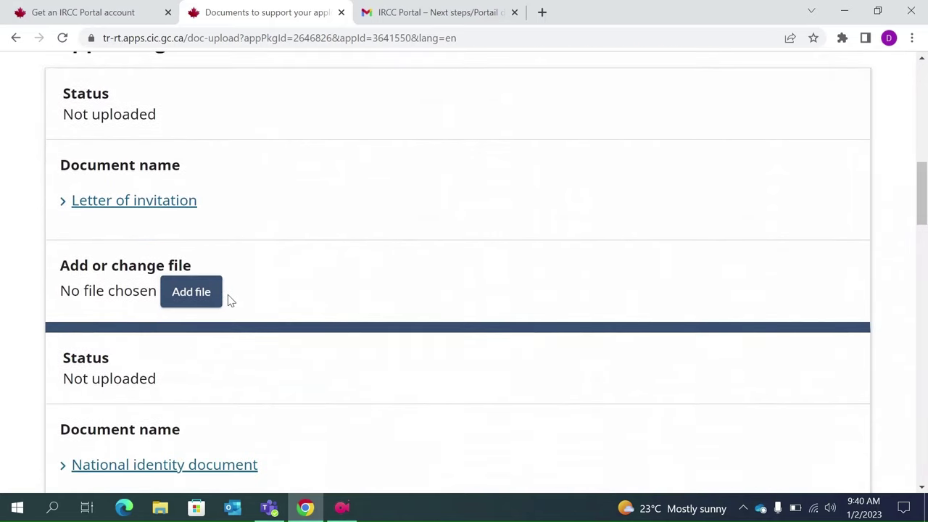
{"action": "scroll", "coordinate": [246, 267], "scroll_direction": "down", "scroll_amount": 2}
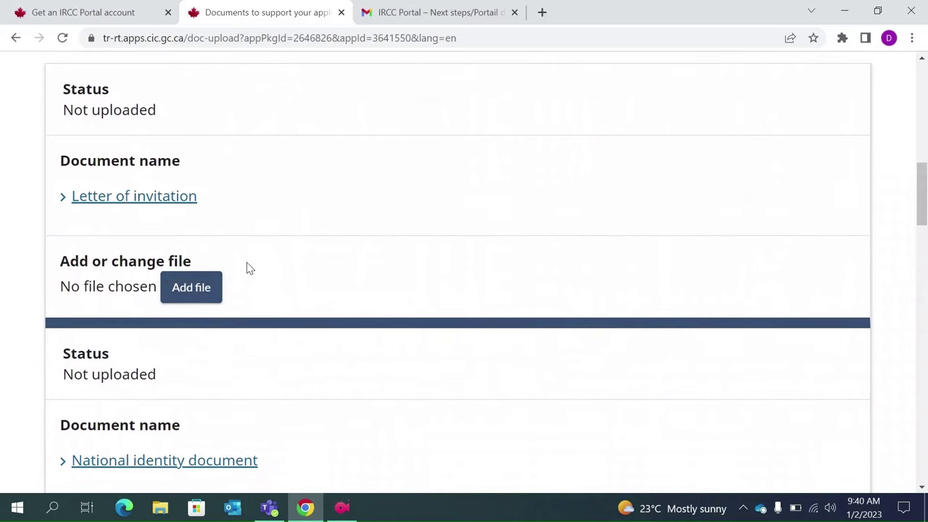
{"action": "left_click", "coordinate": [168, 355]}
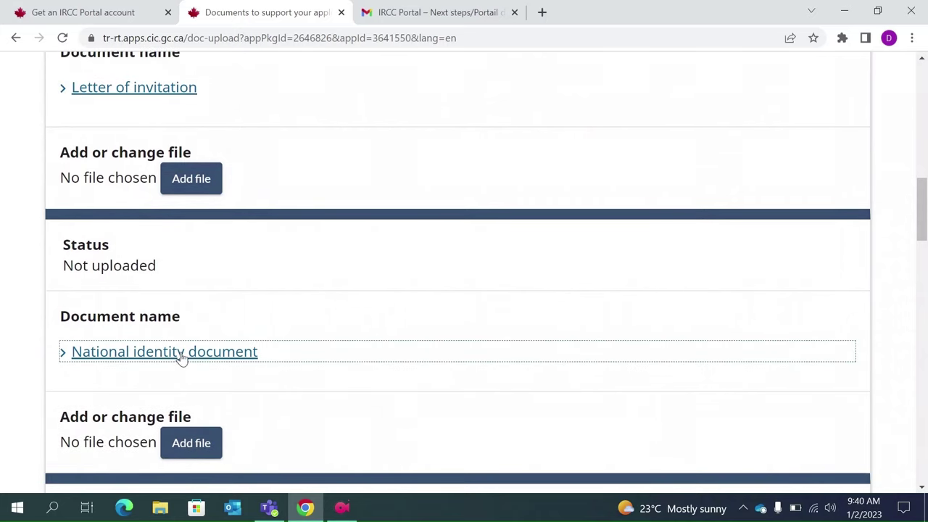
{"action": "left_click", "coordinate": [204, 367]}
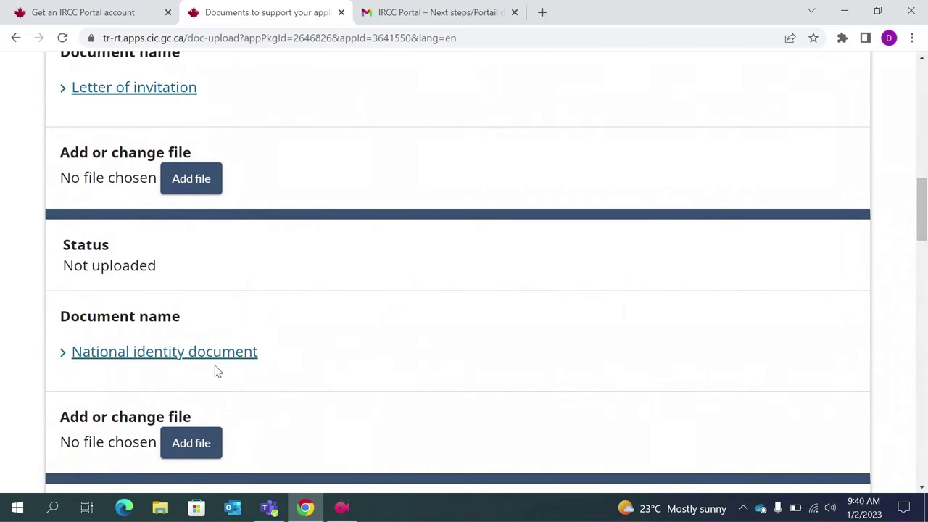
{"action": "scroll", "coordinate": [215, 370], "scroll_direction": "down", "scroll_amount": 1}
{"action": "scroll", "coordinate": [214, 371], "scroll_direction": "down", "scroll_amount": 3}
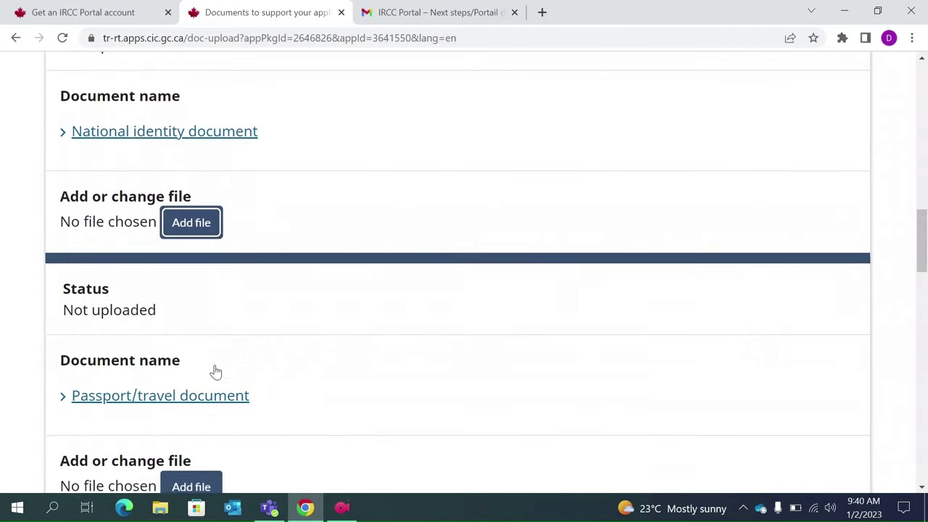
{"action": "left_click", "coordinate": [151, 398]}
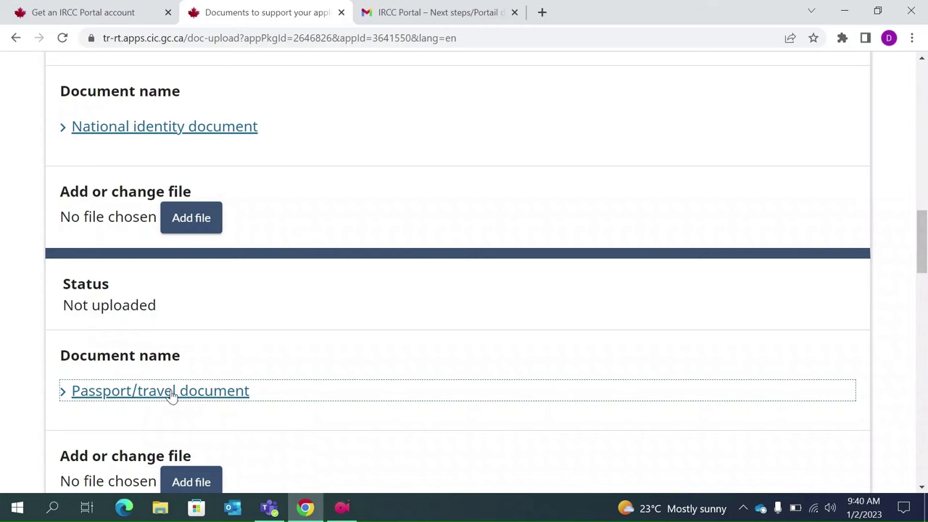
{"action": "left_click", "coordinate": [257, 351]}
{"action": "scroll", "coordinate": [261, 340], "scroll_direction": "down", "scroll_amount": 1}
{"action": "scroll", "coordinate": [268, 332], "scroll_direction": "down", "scroll_amount": 4}
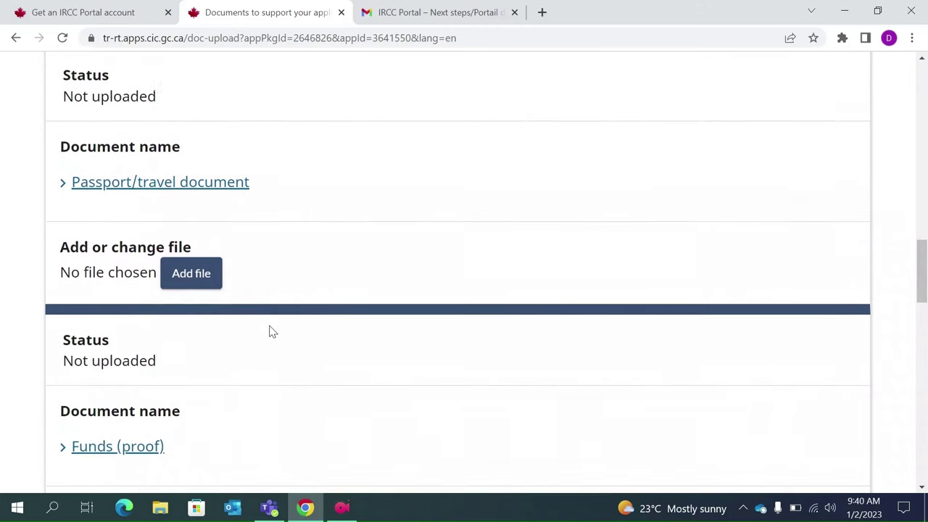
{"action": "left_click", "coordinate": [131, 348]}
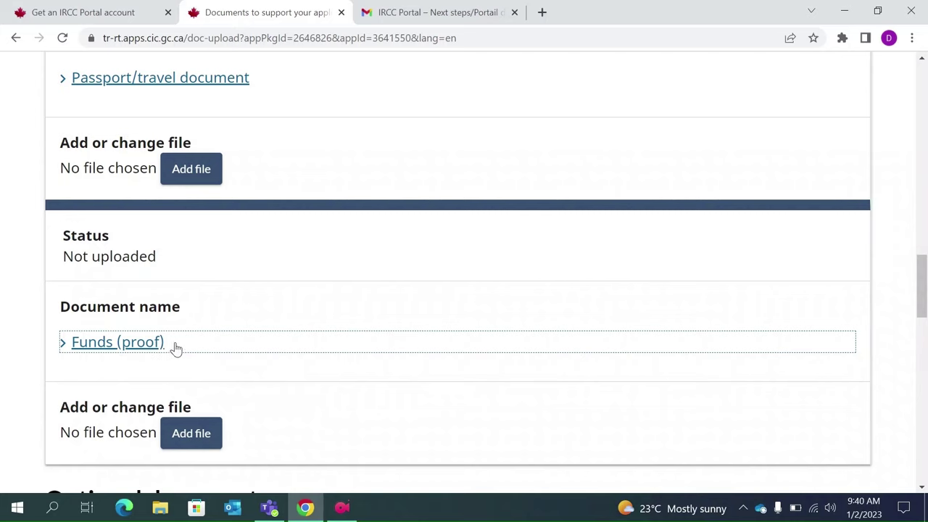
{"action": "scroll", "coordinate": [218, 351], "scroll_direction": "down", "scroll_amount": 1}
{"action": "scroll", "coordinate": [218, 352], "scroll_direction": "down", "scroll_amount": 3}
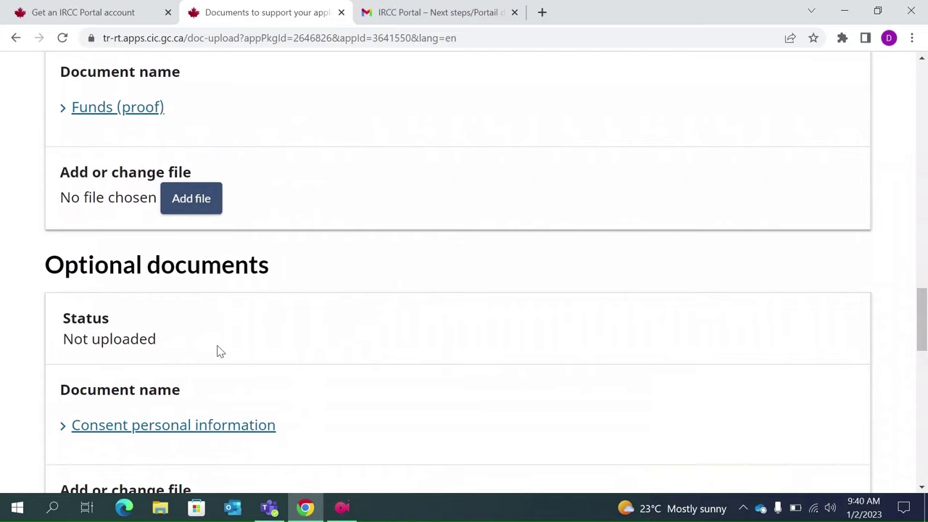
{"action": "scroll", "coordinate": [220, 351], "scroll_direction": "down", "scroll_amount": 2}
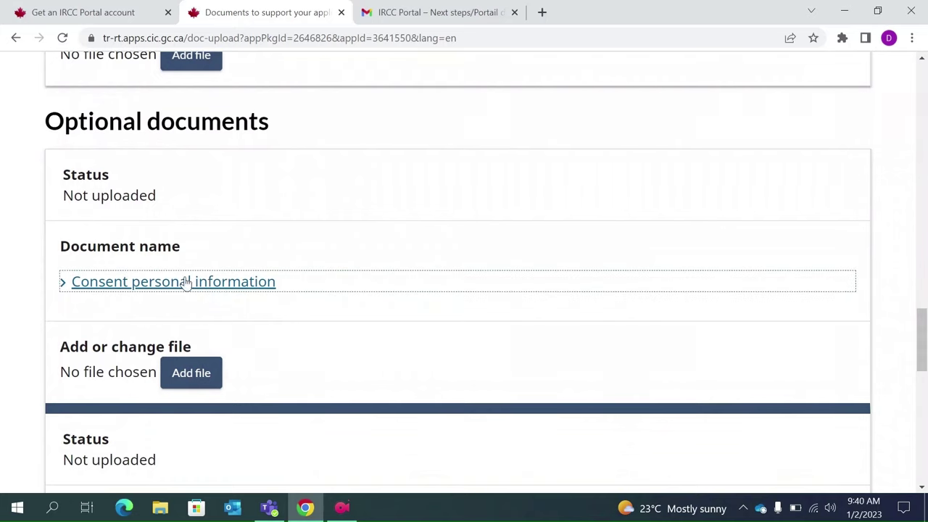
{"action": "scroll", "coordinate": [230, 332], "scroll_direction": "down", "scroll_amount": 1}
{"action": "scroll", "coordinate": [230, 332], "scroll_direction": "down", "scroll_amount": 2}
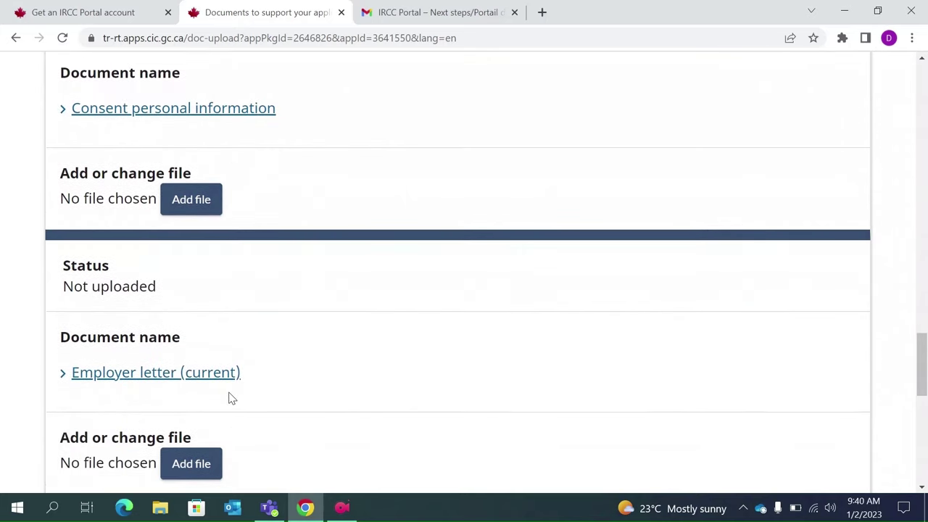
{"action": "scroll", "coordinate": [230, 399], "scroll_direction": "down", "scroll_amount": 2}
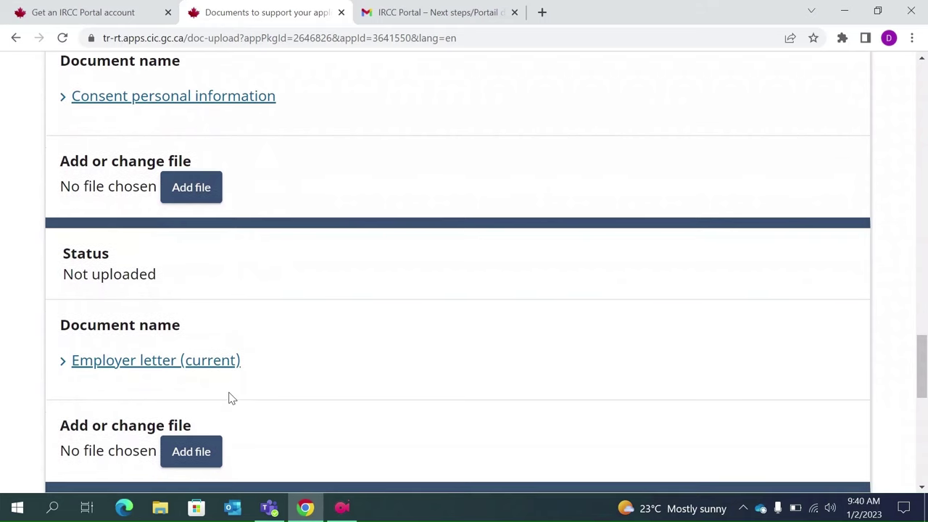
{"action": "scroll", "coordinate": [230, 399], "scroll_direction": "down", "scroll_amount": 1}
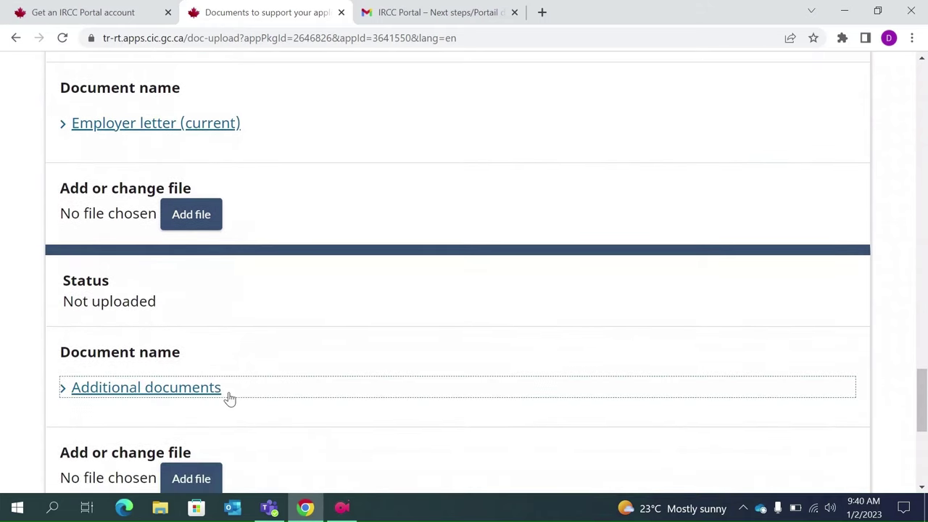
{"action": "scroll", "coordinate": [230, 398], "scroll_direction": "down", "scroll_amount": 2}
{"action": "scroll", "coordinate": [402, 365], "scroll_direction": "up", "scroll_amount": 3}
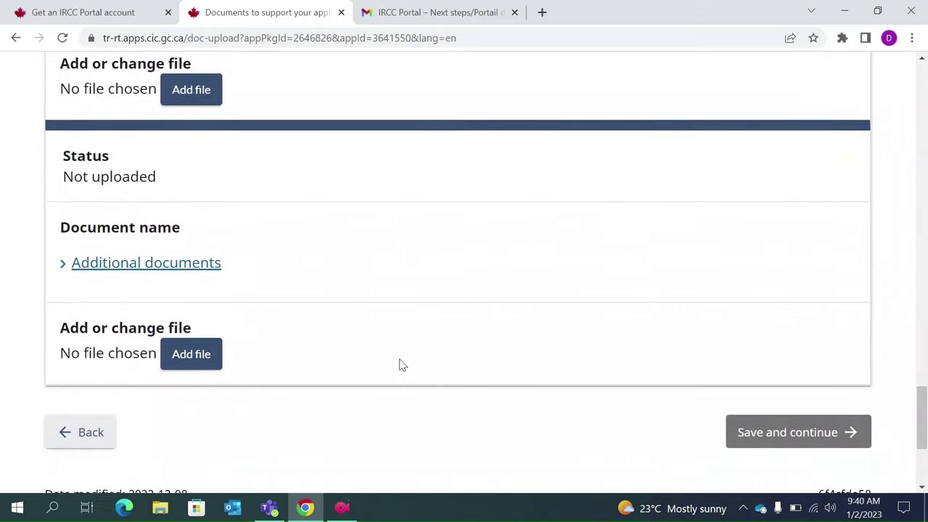
{"action": "scroll", "coordinate": [402, 365], "scroll_direction": "up", "scroll_amount": 3}
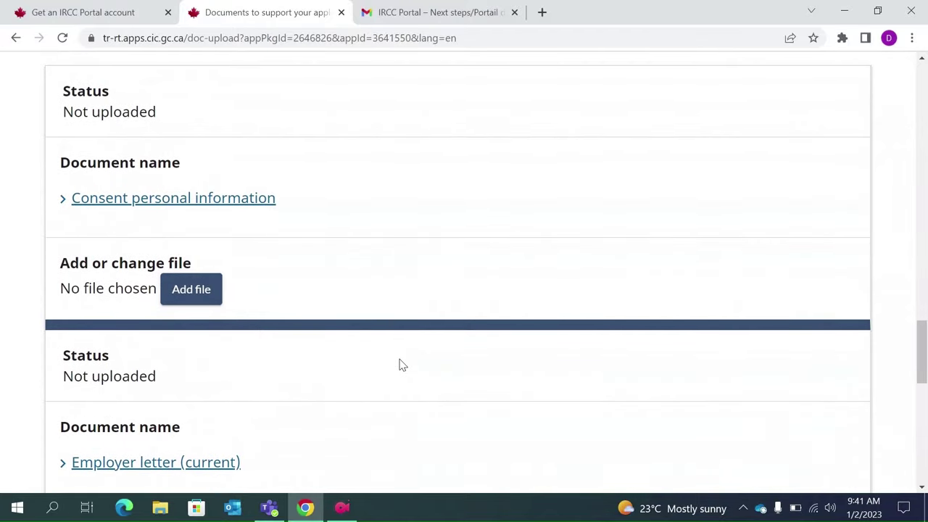
{"action": "scroll", "coordinate": [403, 364], "scroll_direction": "up", "scroll_amount": 6}
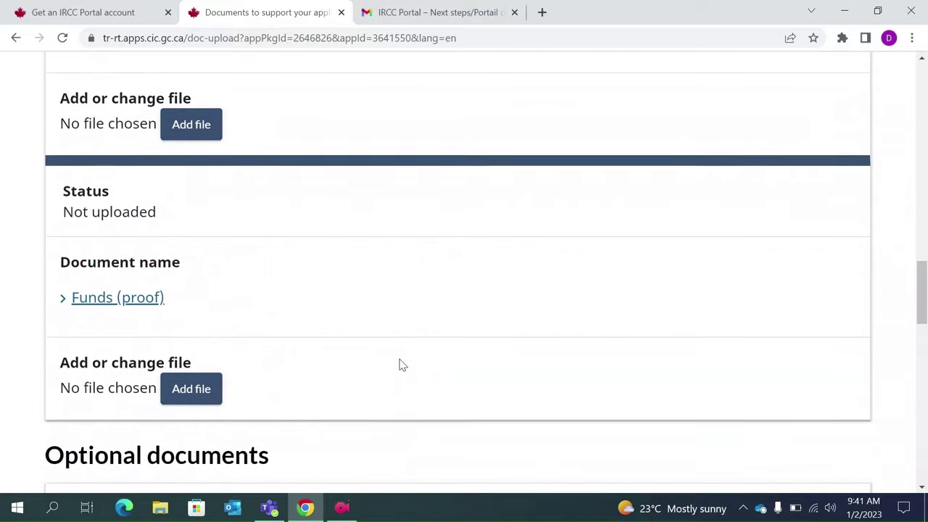
{"action": "scroll", "coordinate": [402, 365], "scroll_direction": "down", "scroll_amount": 1}
{"action": "scroll", "coordinate": [403, 364], "scroll_direction": "up", "scroll_amount": 2}
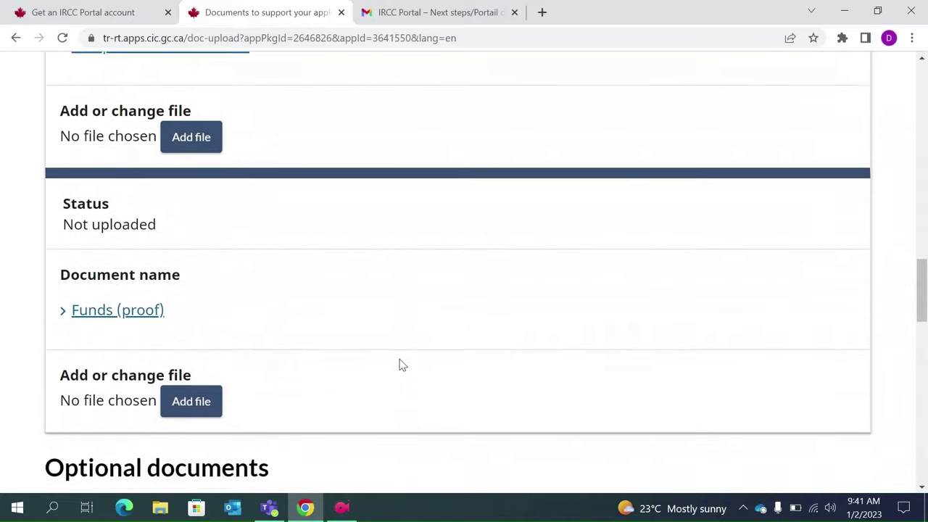
{"action": "scroll", "coordinate": [403, 365], "scroll_direction": "up", "scroll_amount": 1}
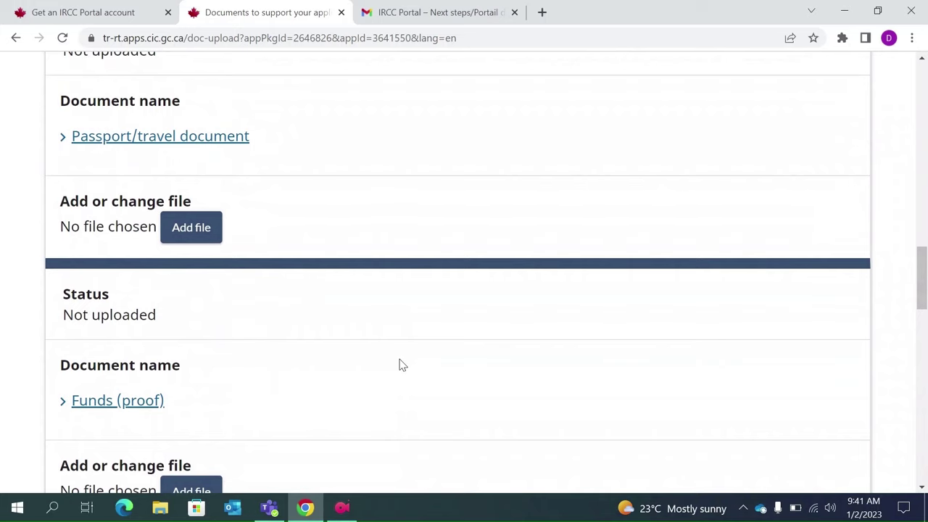
{"action": "scroll", "coordinate": [402, 365], "scroll_direction": "up", "scroll_amount": 5}
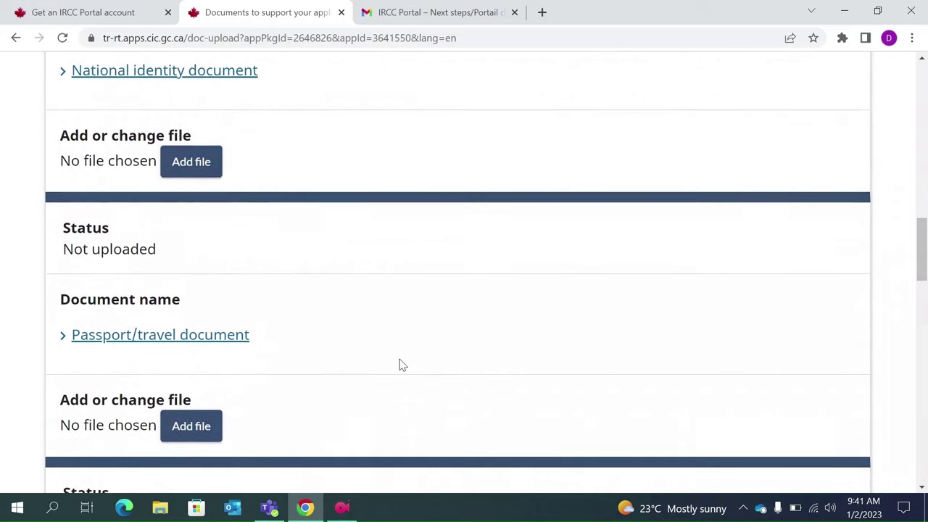
{"action": "scroll", "coordinate": [402, 365], "scroll_direction": "up", "scroll_amount": 1}
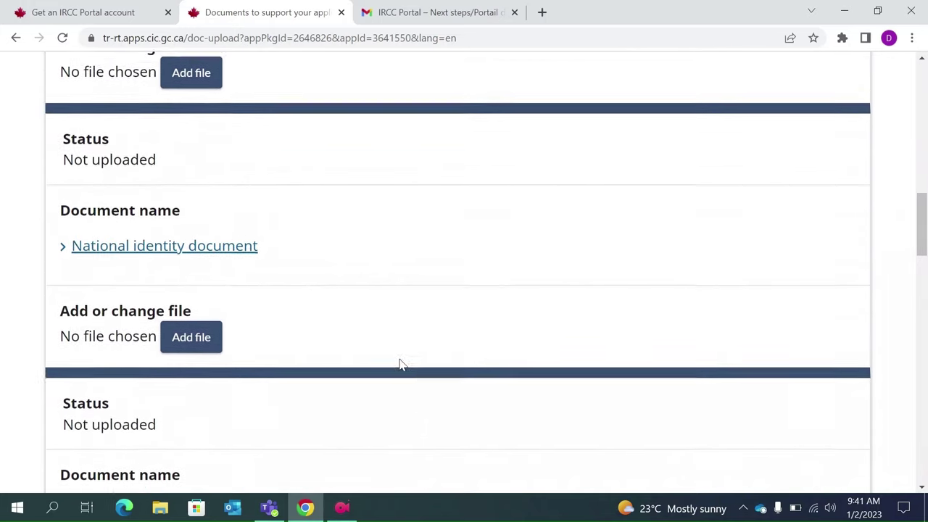
{"action": "scroll", "coordinate": [403, 365], "scroll_direction": "up", "scroll_amount": 1}
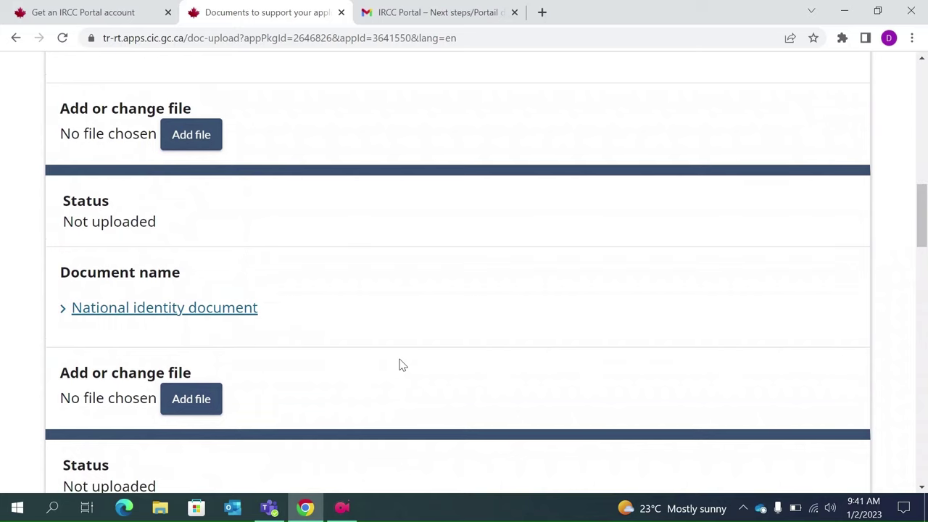
{"action": "scroll", "coordinate": [402, 365], "scroll_direction": "up", "scroll_amount": 1}
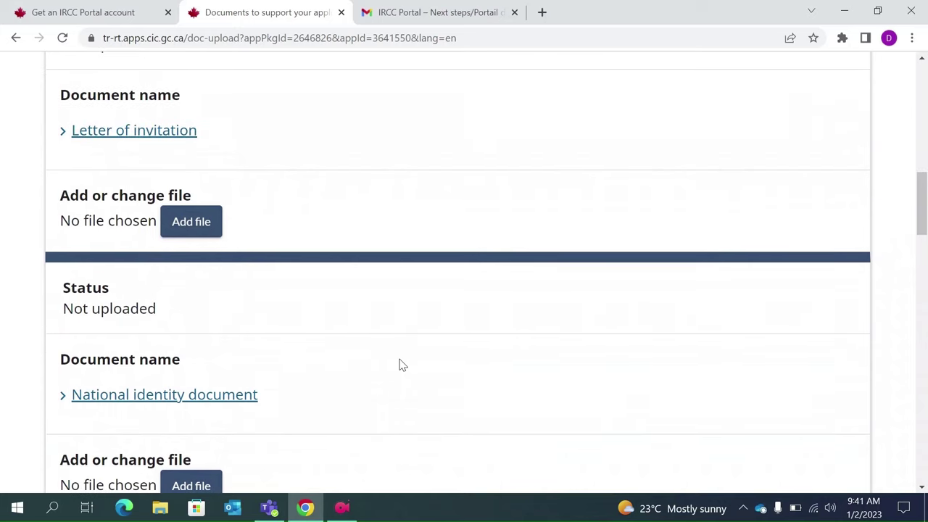
{"action": "scroll", "coordinate": [402, 365], "scroll_direction": "up", "scroll_amount": 3}
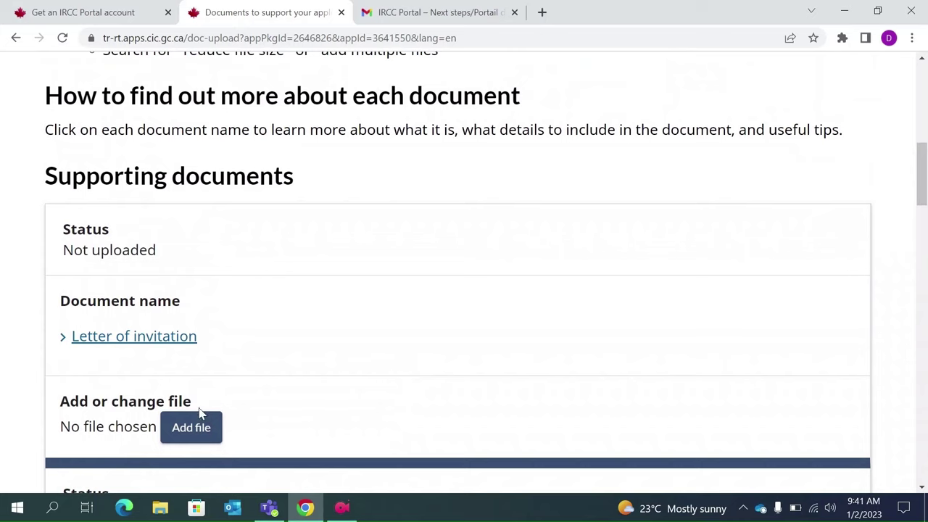
{"action": "left_click", "coordinate": [184, 433]}
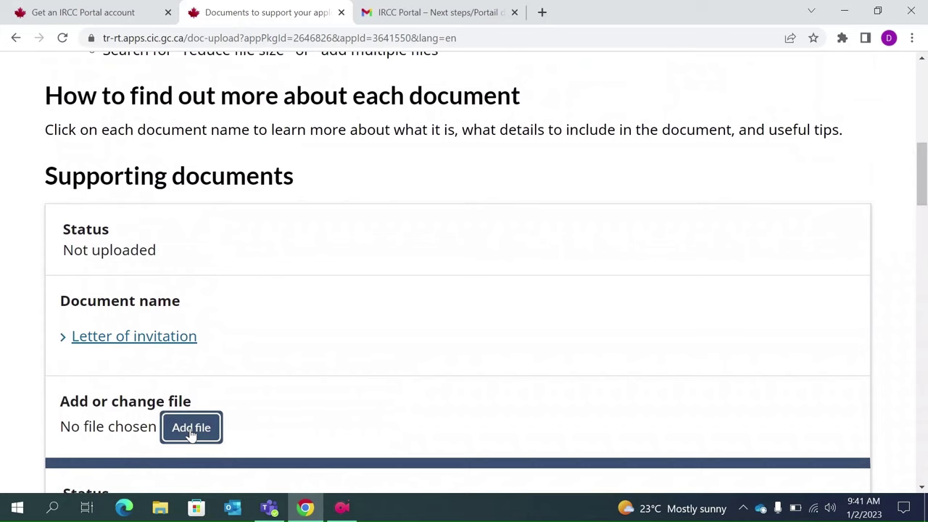
{"action": "scroll", "coordinate": [193, 434], "scroll_direction": "down", "scroll_amount": 3}
{"action": "scroll", "coordinate": [192, 434], "scroll_direction": "down", "scroll_amount": 20}
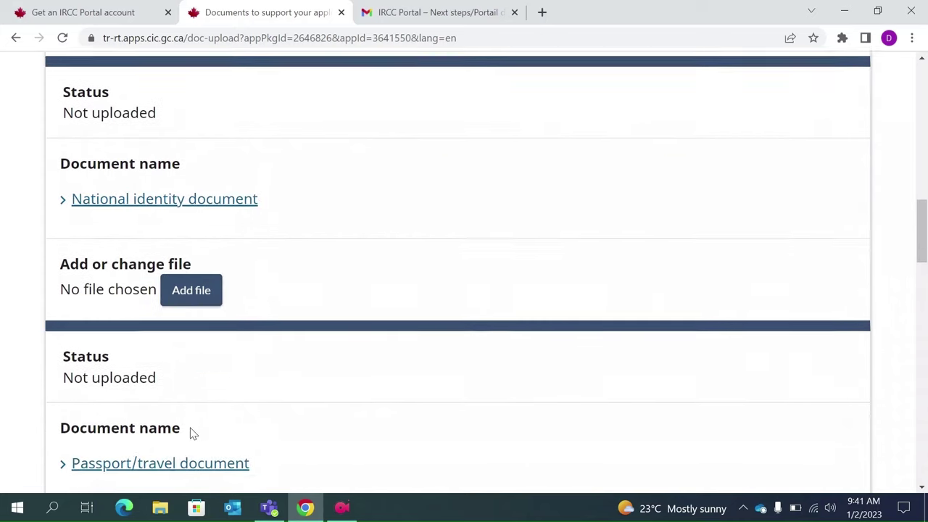
{"action": "scroll", "coordinate": [191, 433], "scroll_direction": "up", "scroll_amount": 2}
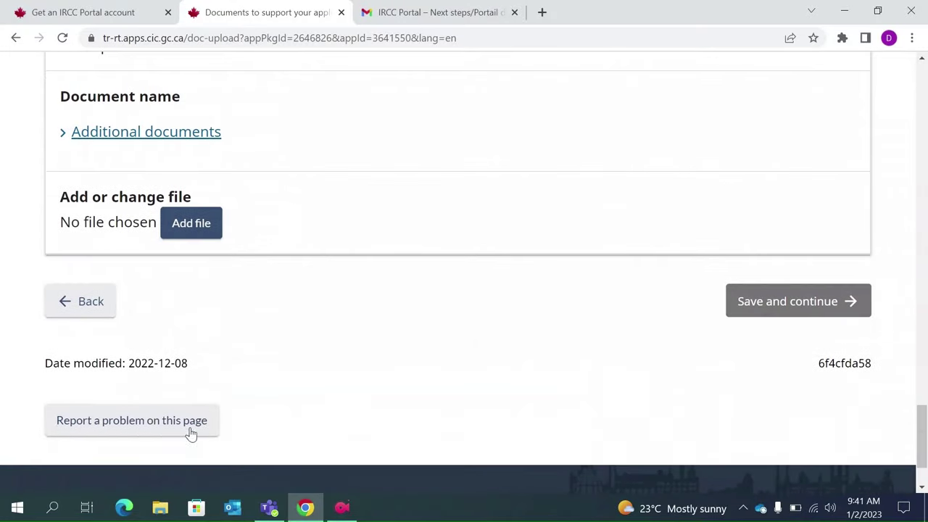
{"action": "scroll", "coordinate": [696, 377], "scroll_direction": "up", "scroll_amount": 8}
{"action": "scroll", "coordinate": [696, 378], "scroll_direction": "up", "scroll_amount": 10}
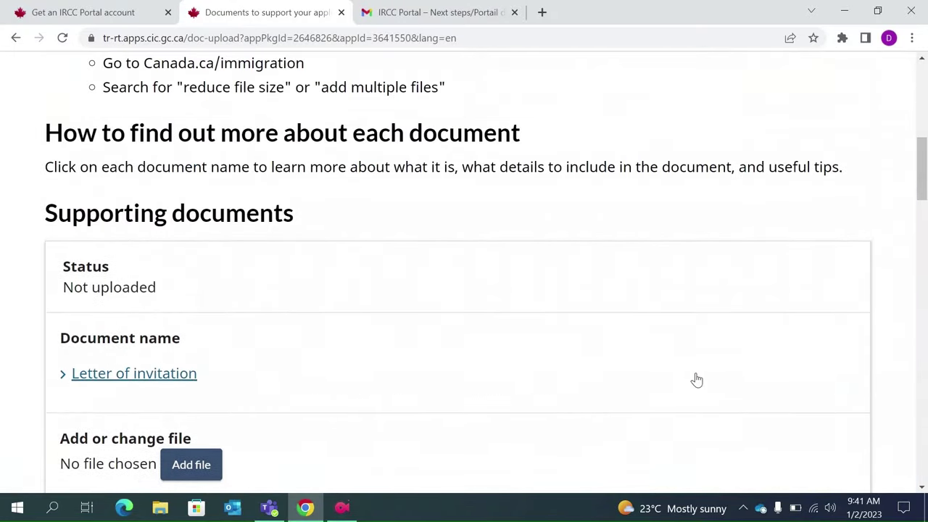
{"action": "scroll", "coordinate": [696, 379], "scroll_direction": "down", "scroll_amount": 2}
{"action": "scroll", "coordinate": [696, 378], "scroll_direction": "down", "scroll_amount": 1}
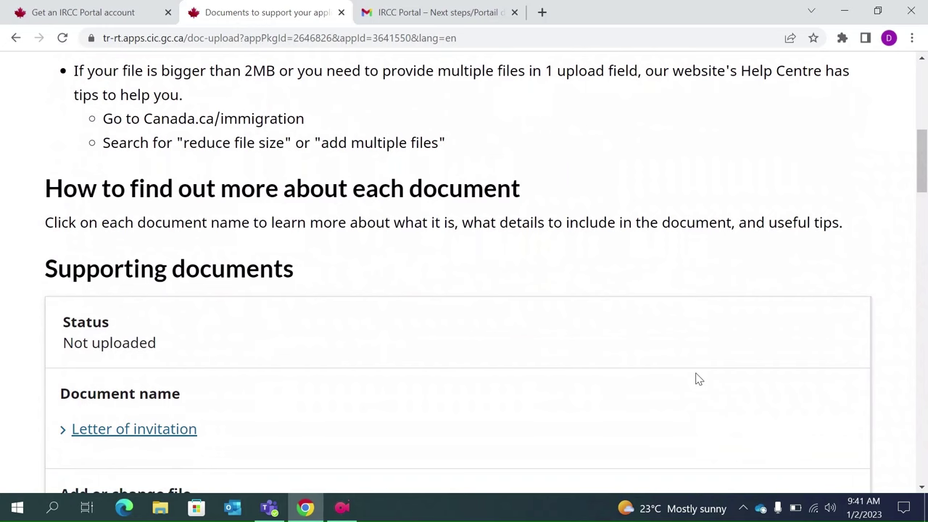
{"action": "scroll", "coordinate": [696, 379], "scroll_direction": "up", "scroll_amount": 6}
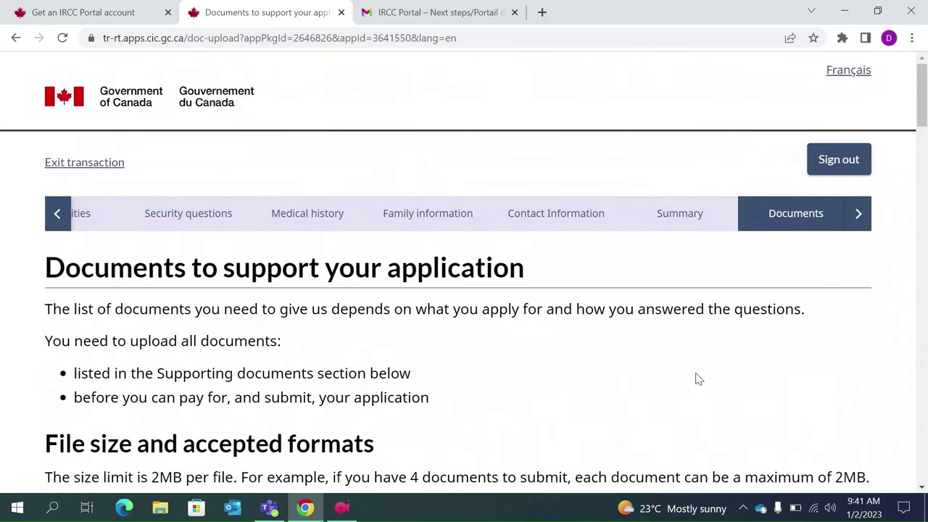
- Browse the step bar from Purpose to Complete, then exit the application, confirming despite unsaved changes
{"action": "left_click", "coordinate": [861, 217]}
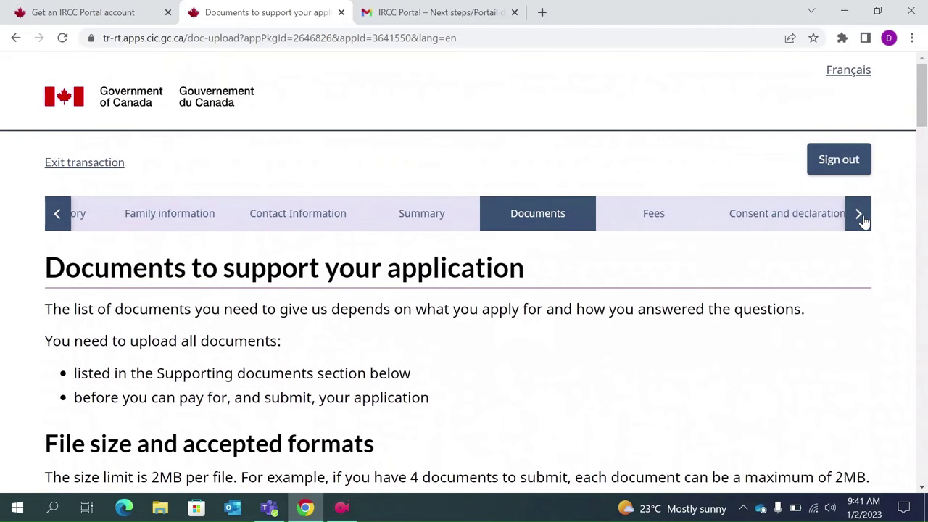
{"action": "left_click", "coordinate": [861, 218]}
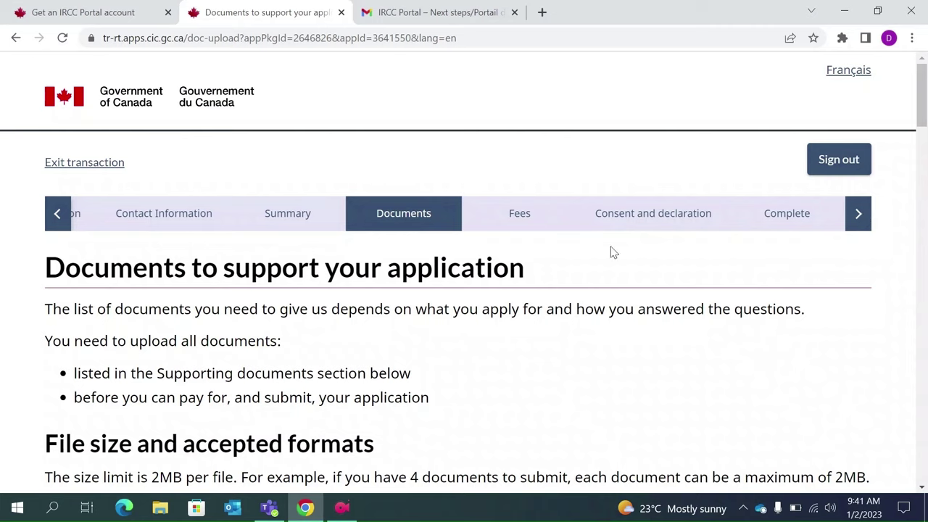
{"action": "left_click", "coordinate": [54, 218]}
{"action": "left_click", "coordinate": [55, 218]}
{"action": "left_click", "coordinate": [55, 218]}
{"action": "left_click", "coordinate": [55, 218]}
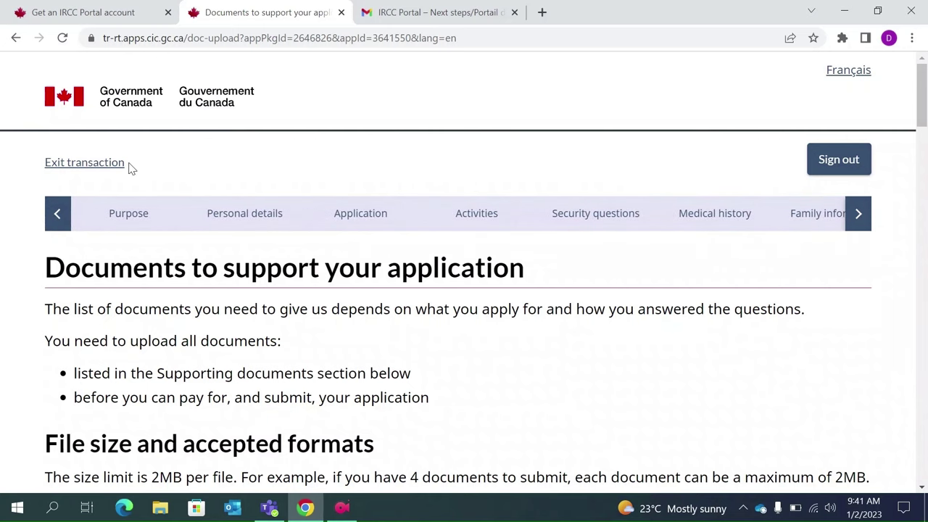
{"action": "left_click", "coordinate": [92, 164]}
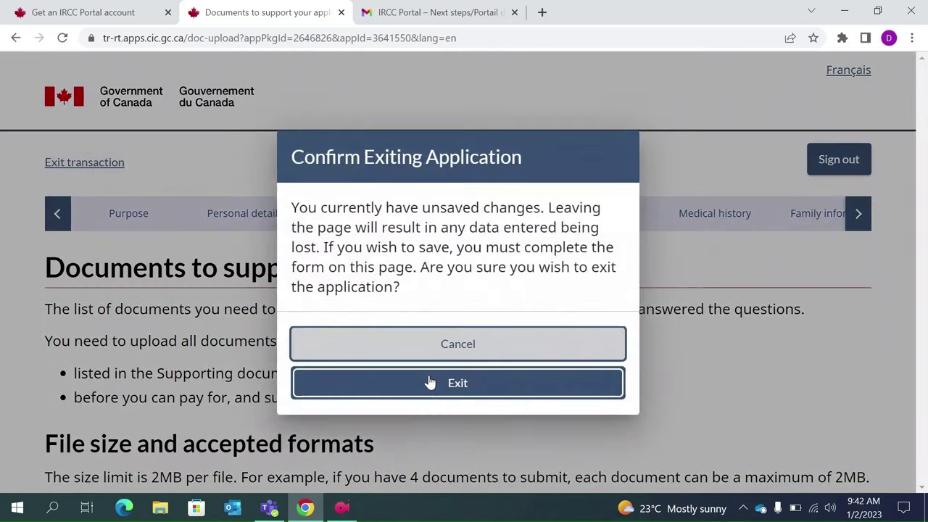
{"action": "left_click", "coordinate": [430, 383]}
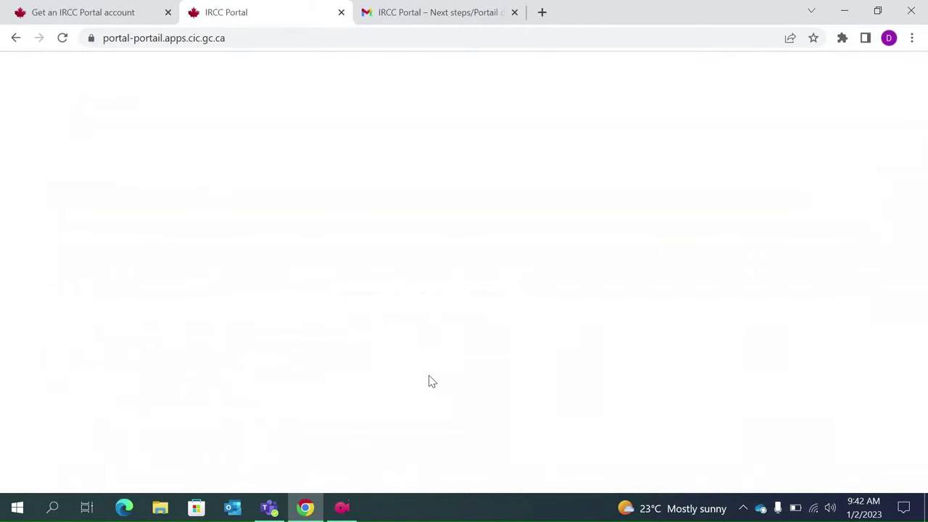
- Scroll the account home to the unsubmitted Visitor visa application (60 days left), then back up
{"action": "scroll", "coordinate": [430, 382], "scroll_direction": "down", "scroll_amount": 7}
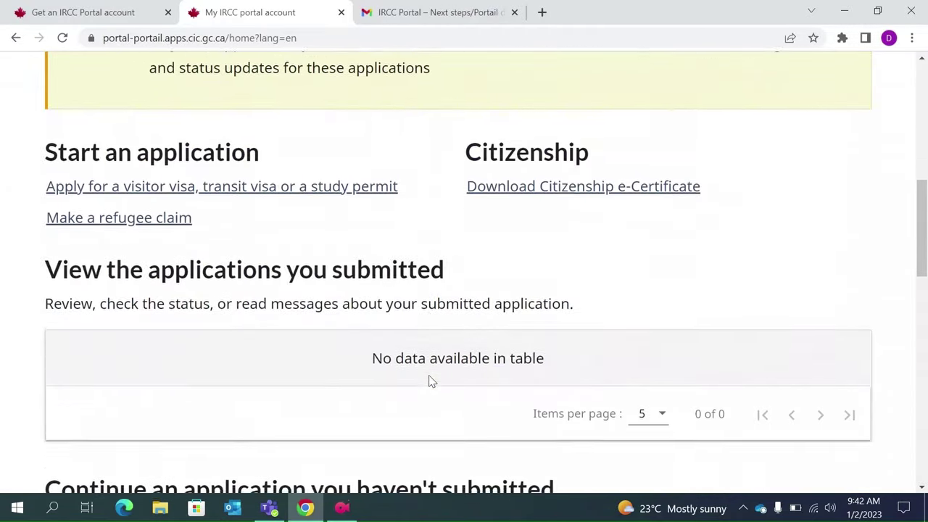
{"action": "scroll", "coordinate": [430, 382], "scroll_direction": "down", "scroll_amount": 10}
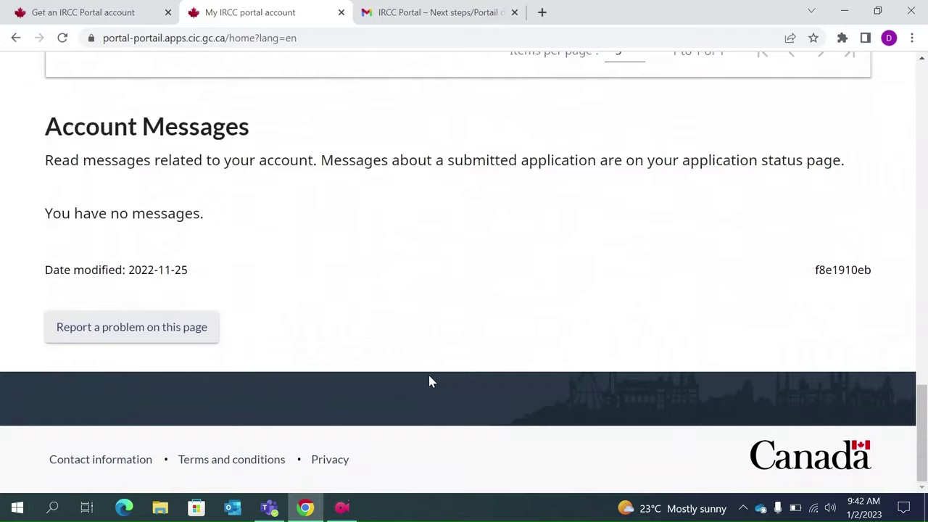
{"action": "scroll", "coordinate": [429, 380], "scroll_direction": "up", "scroll_amount": 8}
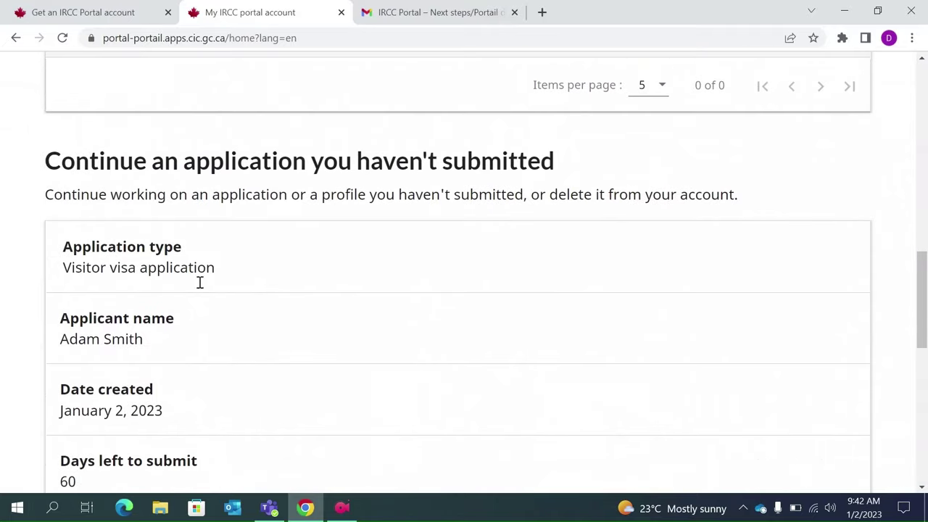
{"action": "scroll", "coordinate": [200, 290], "scroll_direction": "down", "scroll_amount": 1}
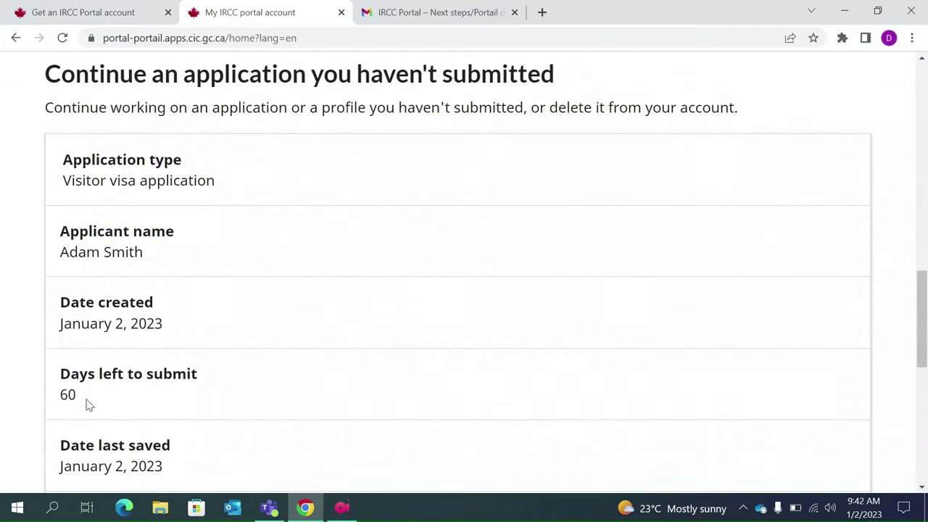
{"action": "scroll", "coordinate": [86, 404], "scroll_direction": "down", "scroll_amount": 1}
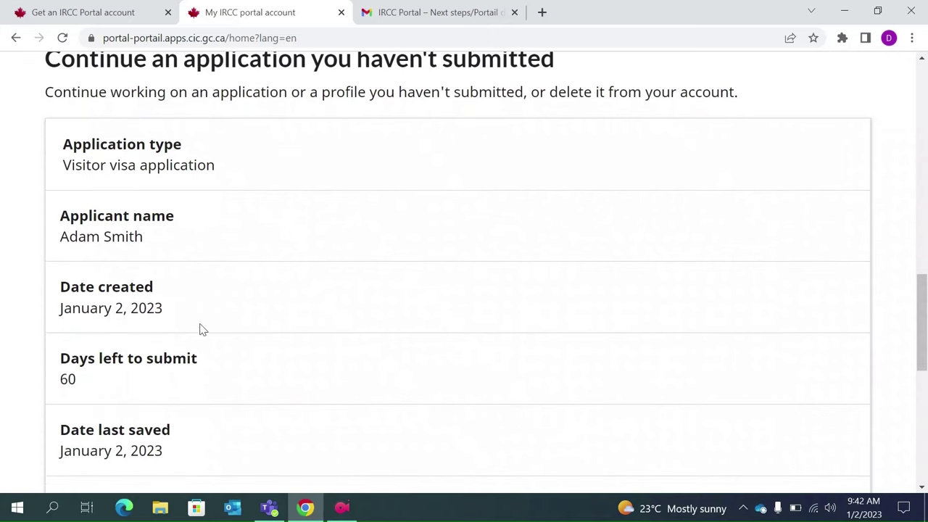
{"action": "scroll", "coordinate": [201, 330], "scroll_direction": "up", "scroll_amount": 8}
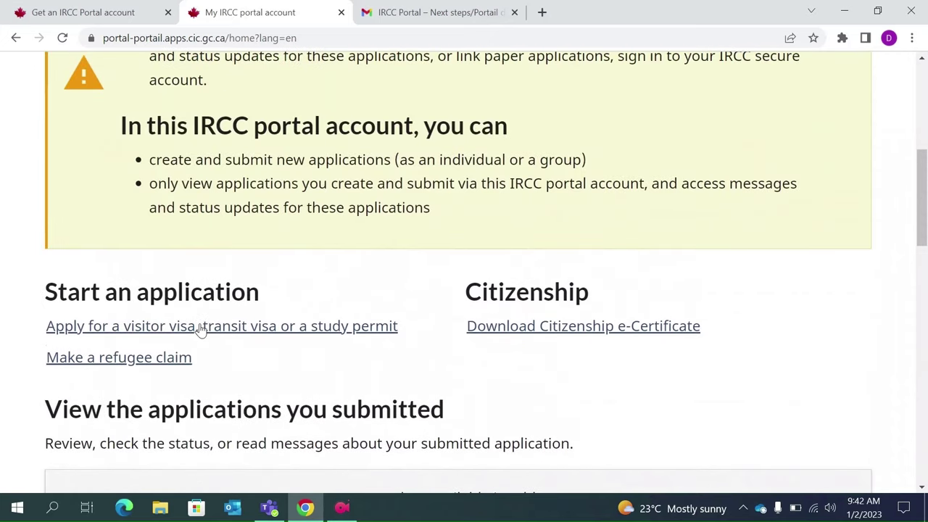
{"action": "scroll", "coordinate": [201, 330], "scroll_direction": "up", "scroll_amount": 4}
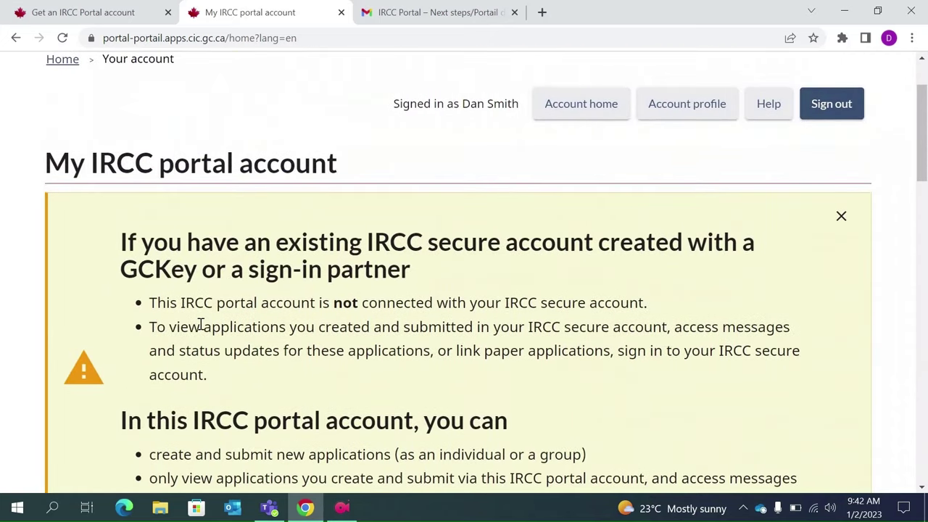